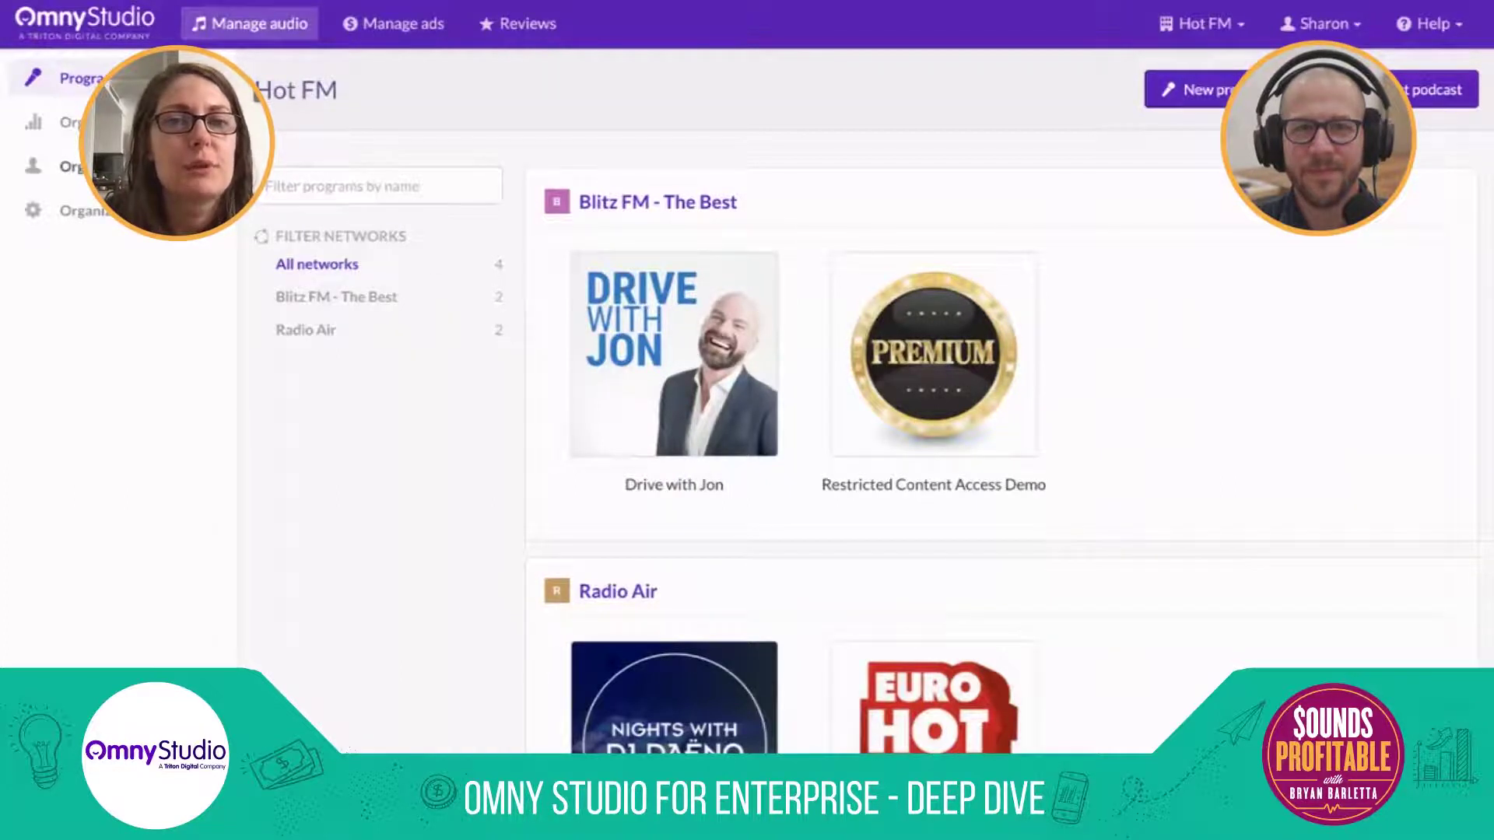
# - Open the first organization user's permission settings and view the options under network access
pyautogui.click(69, 165)
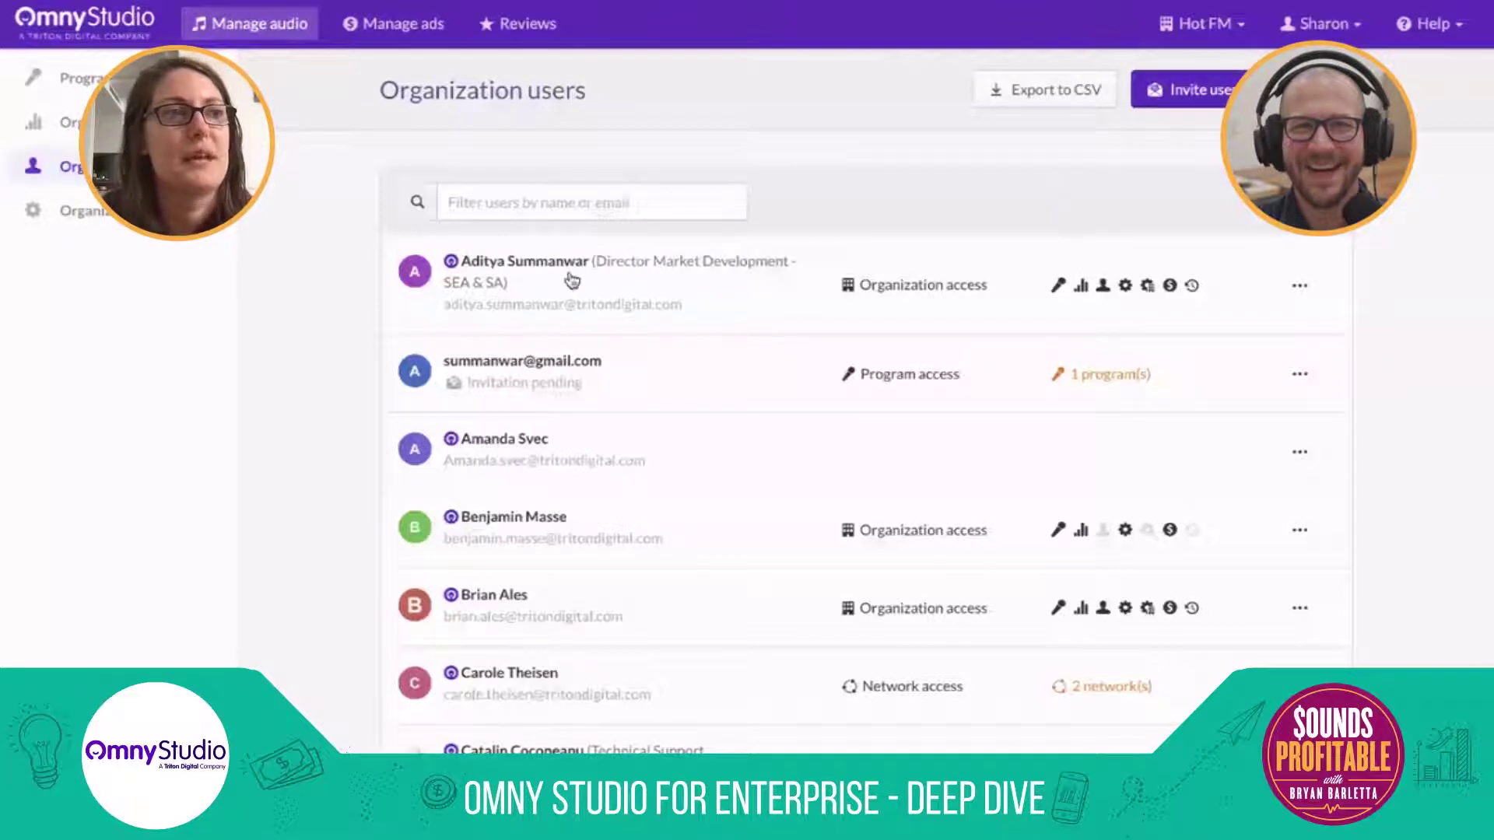
pyautogui.click(617, 263)
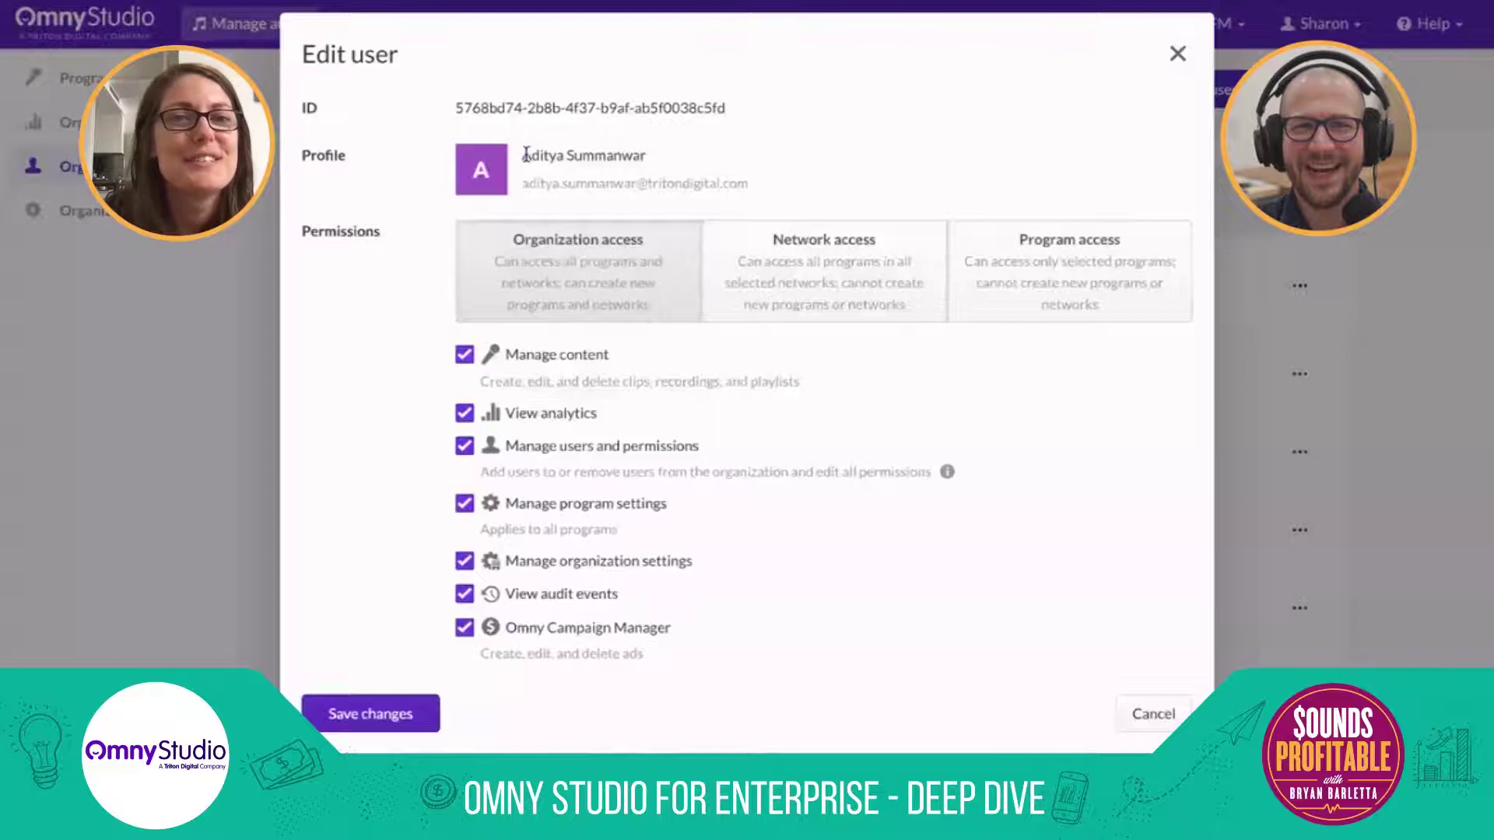
pyautogui.moveTo(527, 155); pyautogui.dragTo(554, 157)
pyautogui.click(560, 158)
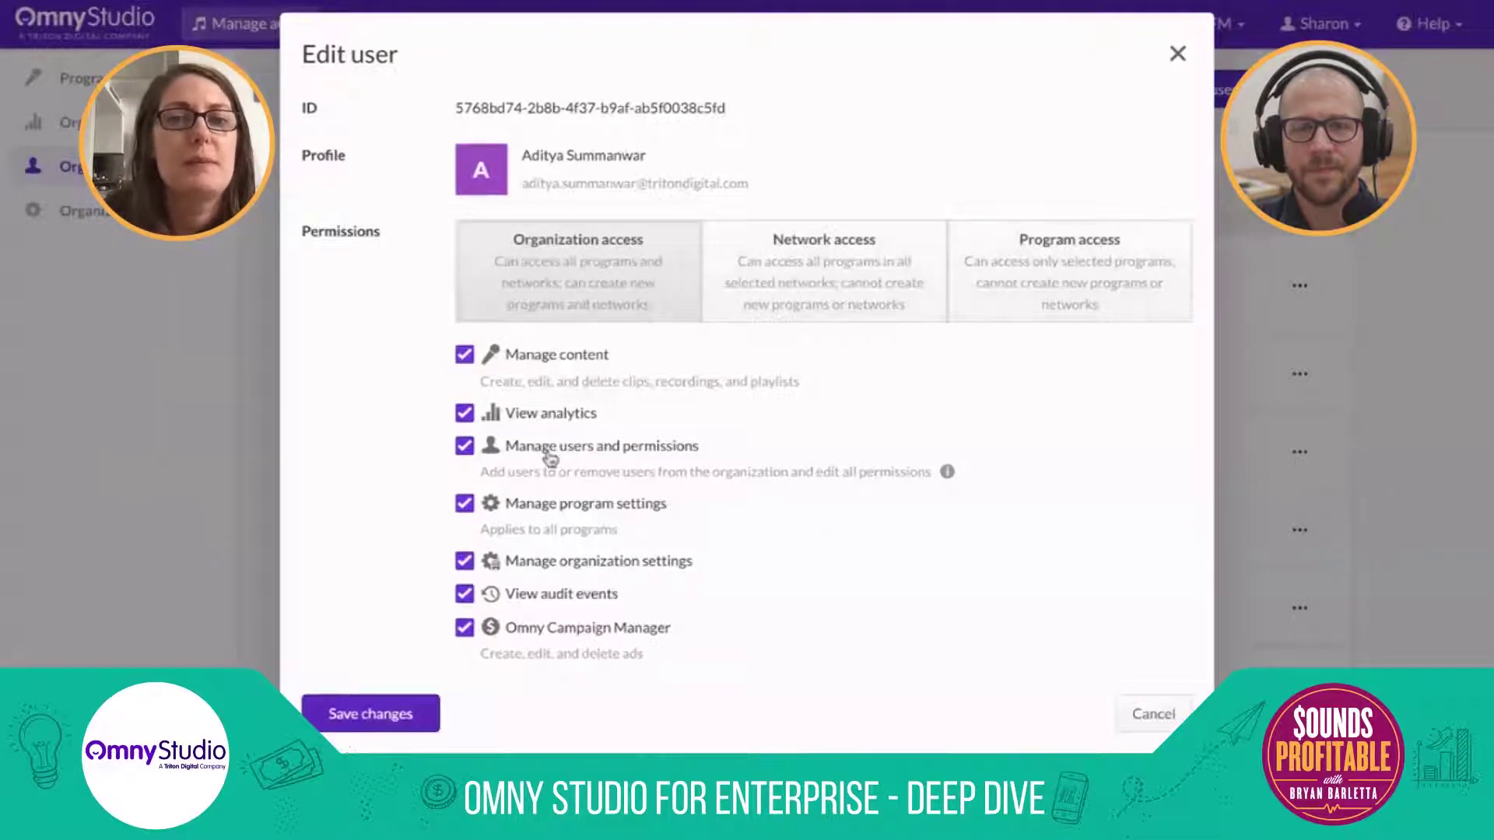
pyautogui.click(821, 311)
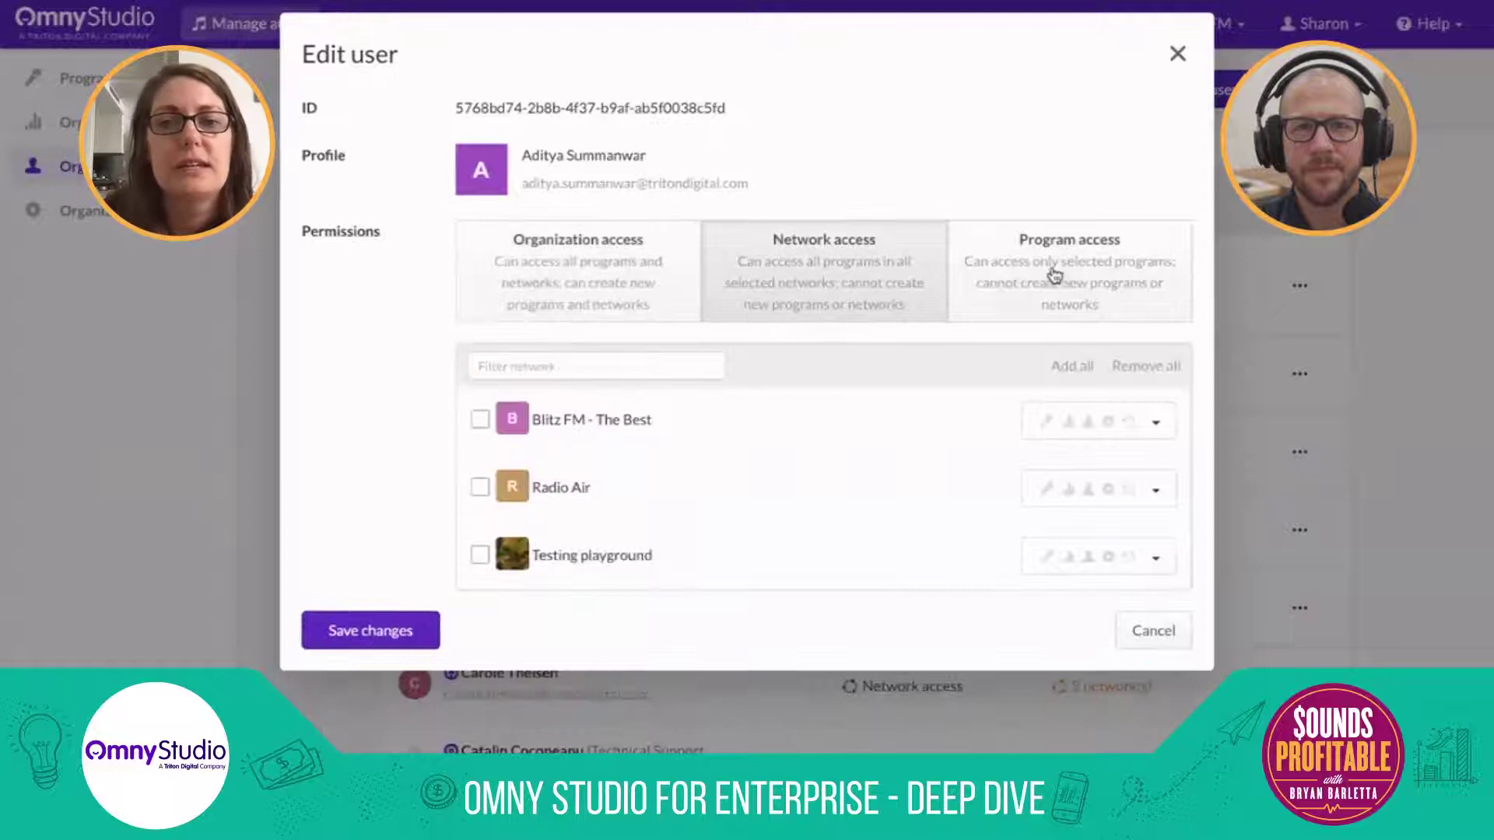
# - Limit the user to program access on Drive with Jon with View analytics, Manage users and permissions, and View audit events, and close without saving
pyautogui.click(1054, 277)
pyautogui.click(1043, 423)
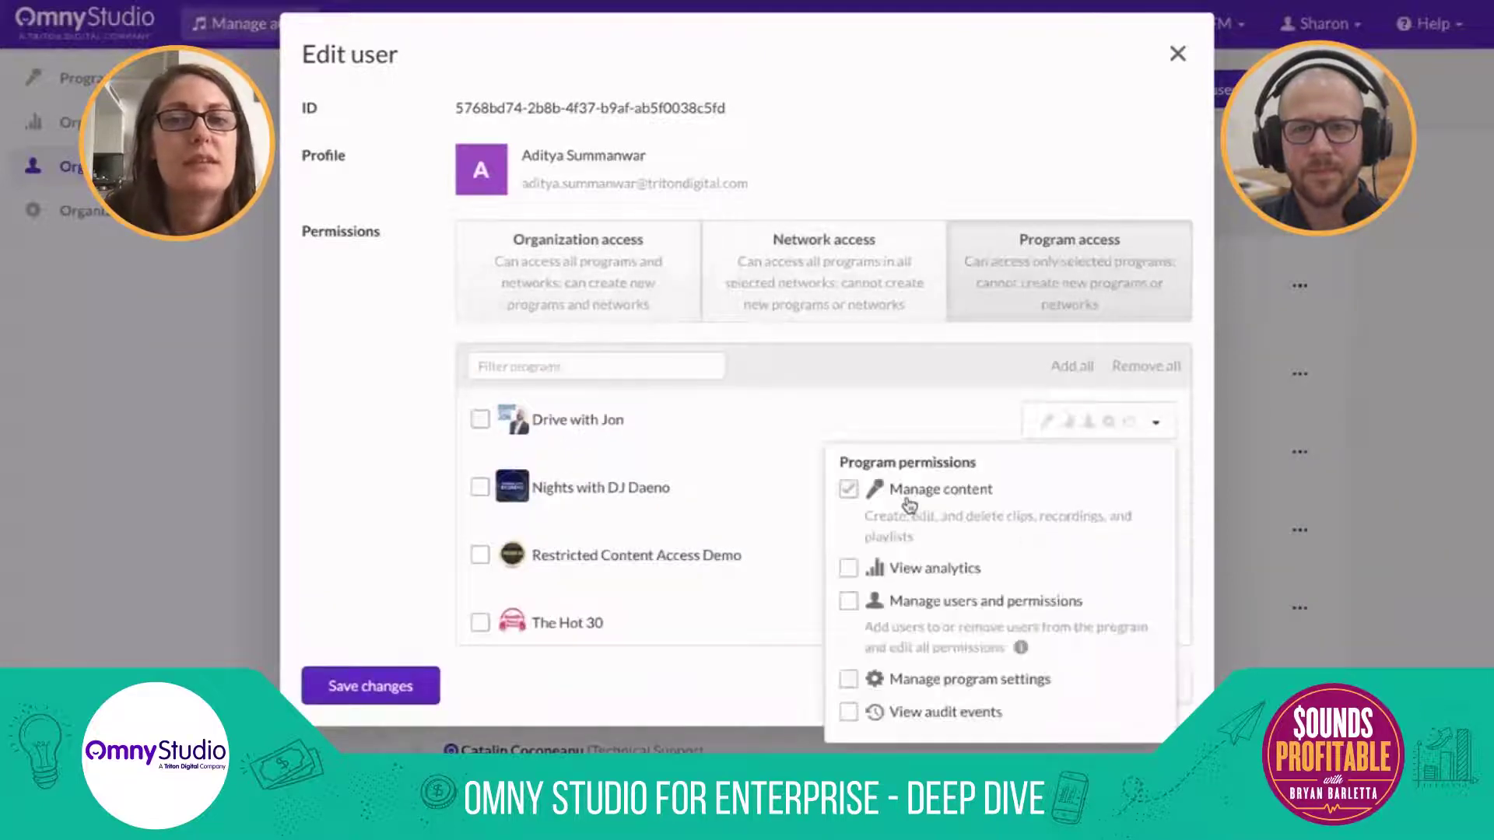
pyautogui.click(909, 504)
pyautogui.click(899, 574)
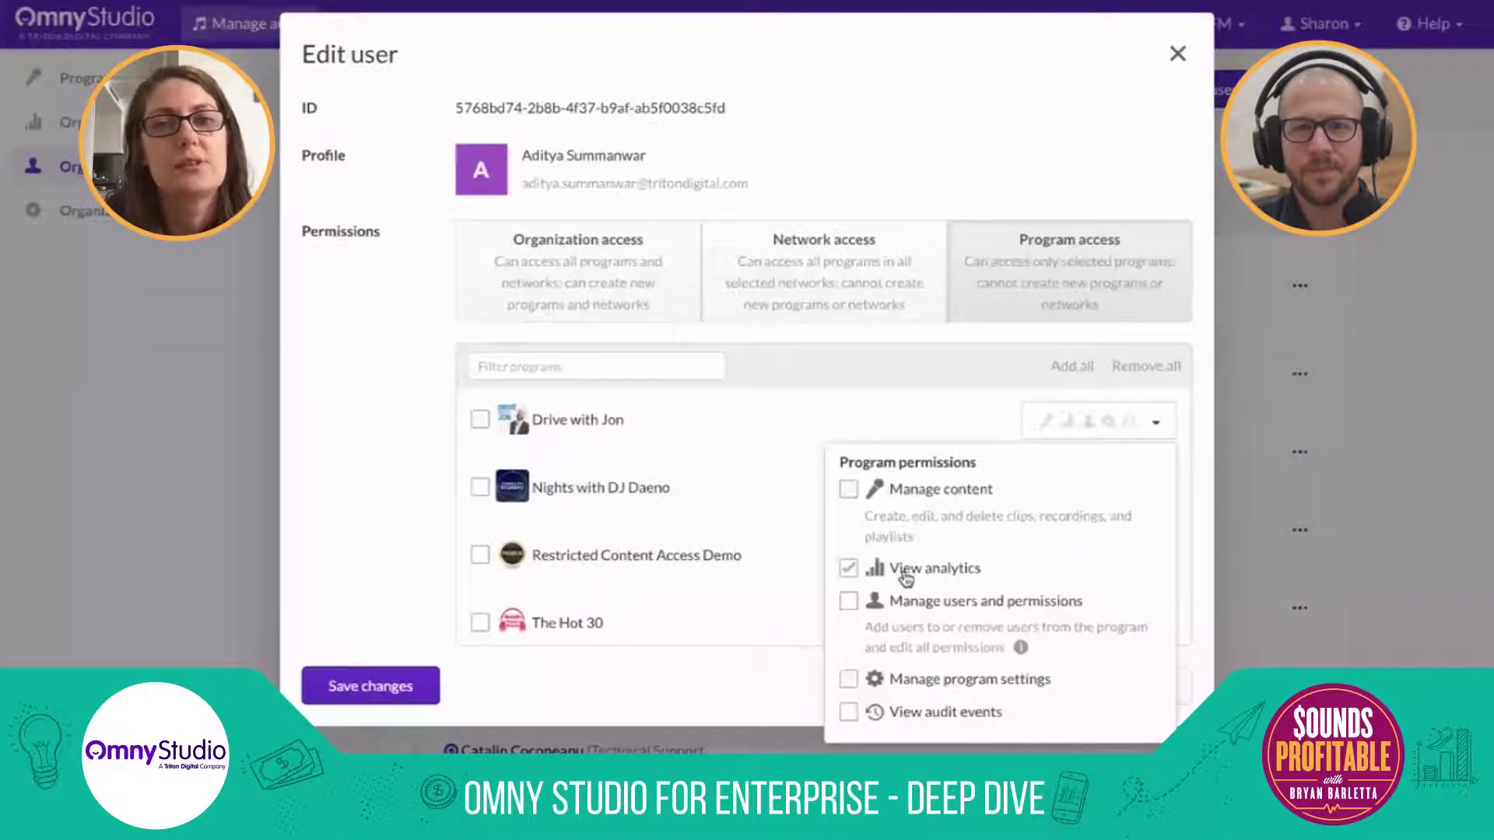
pyautogui.click(848, 601)
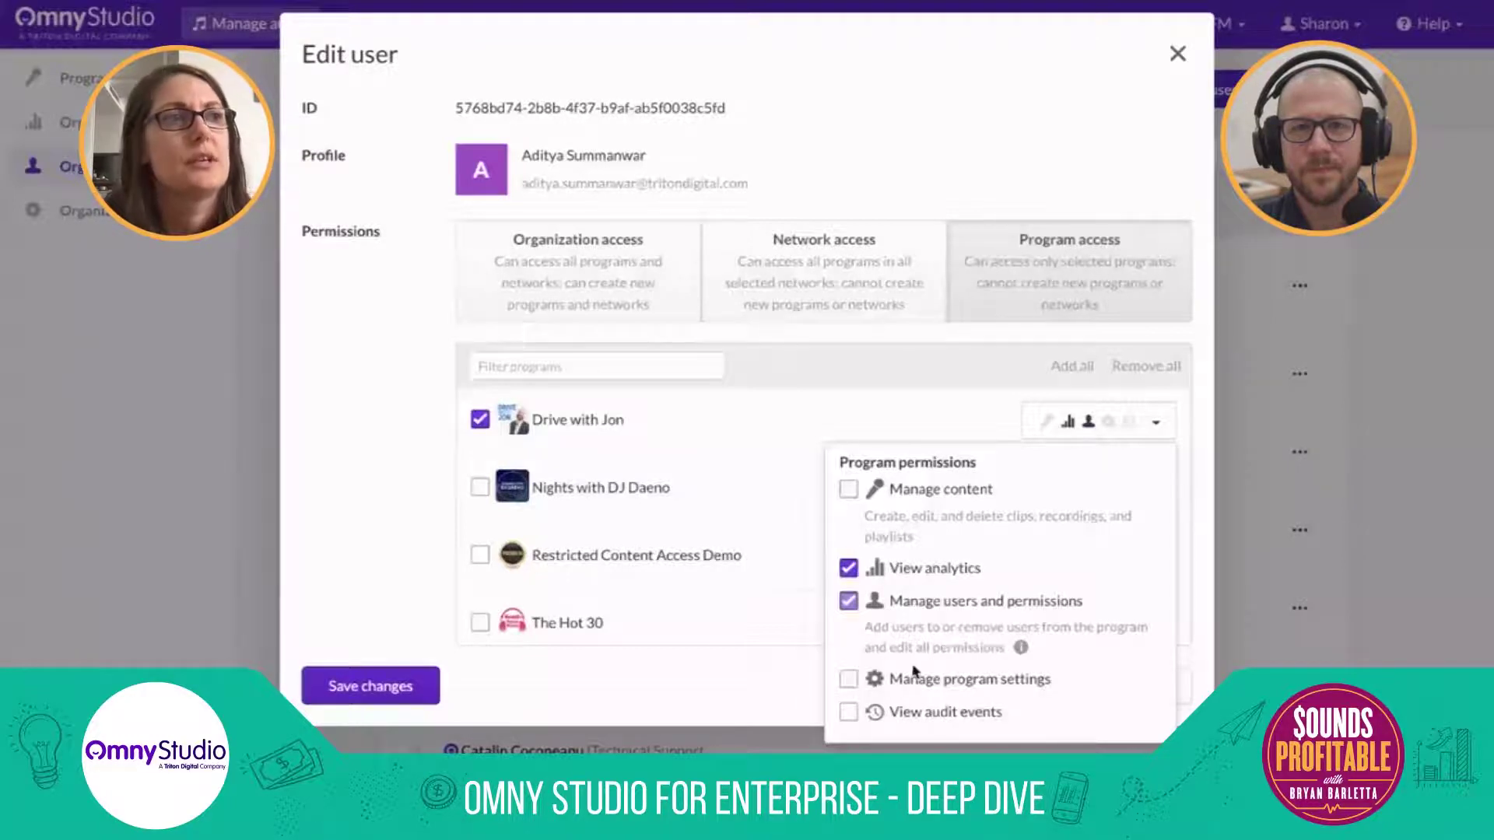
pyautogui.click(904, 719)
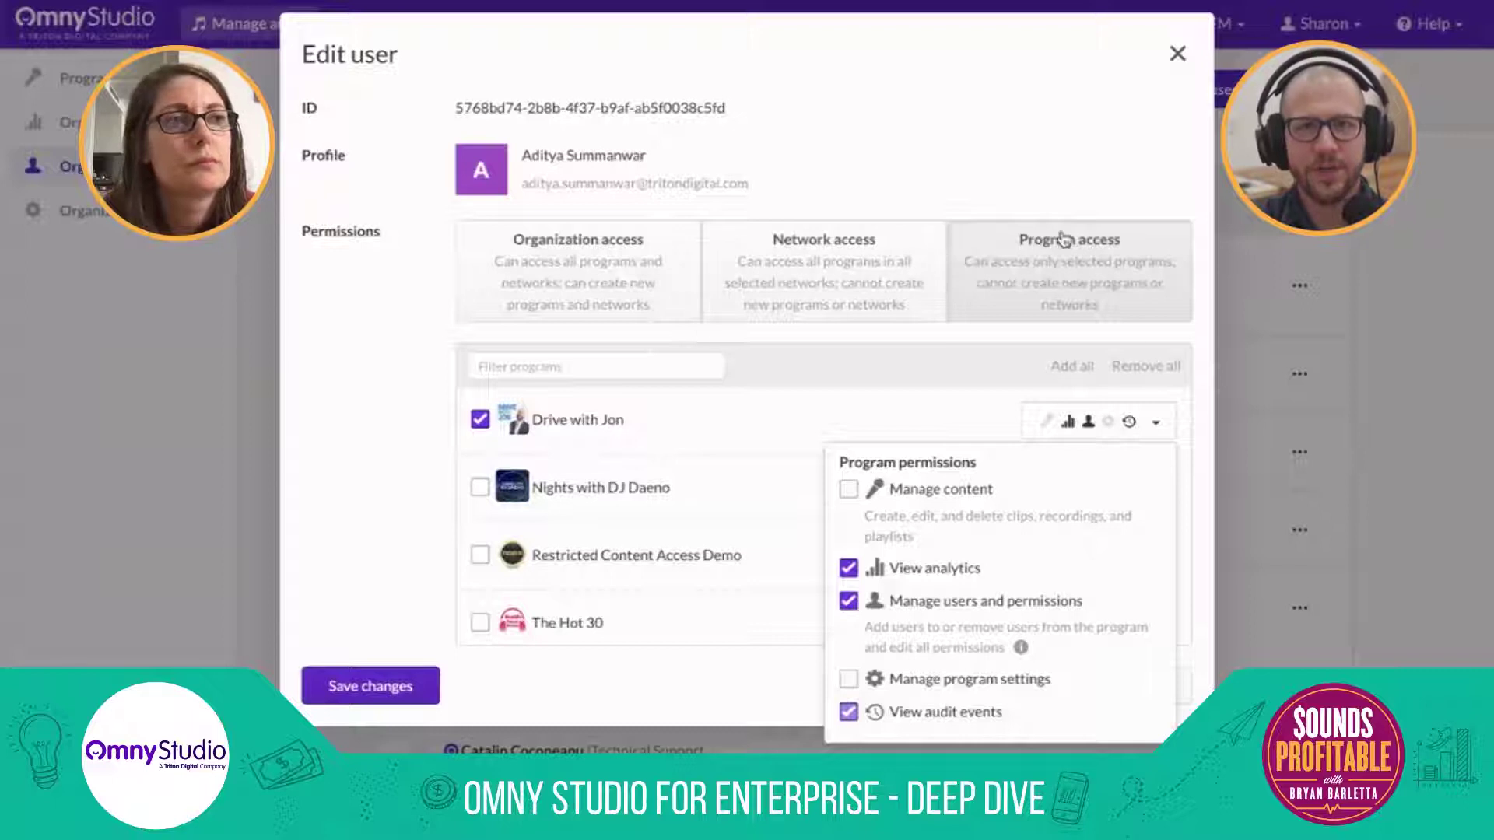
pyautogui.click(1178, 54)
pyautogui.click(70, 78)
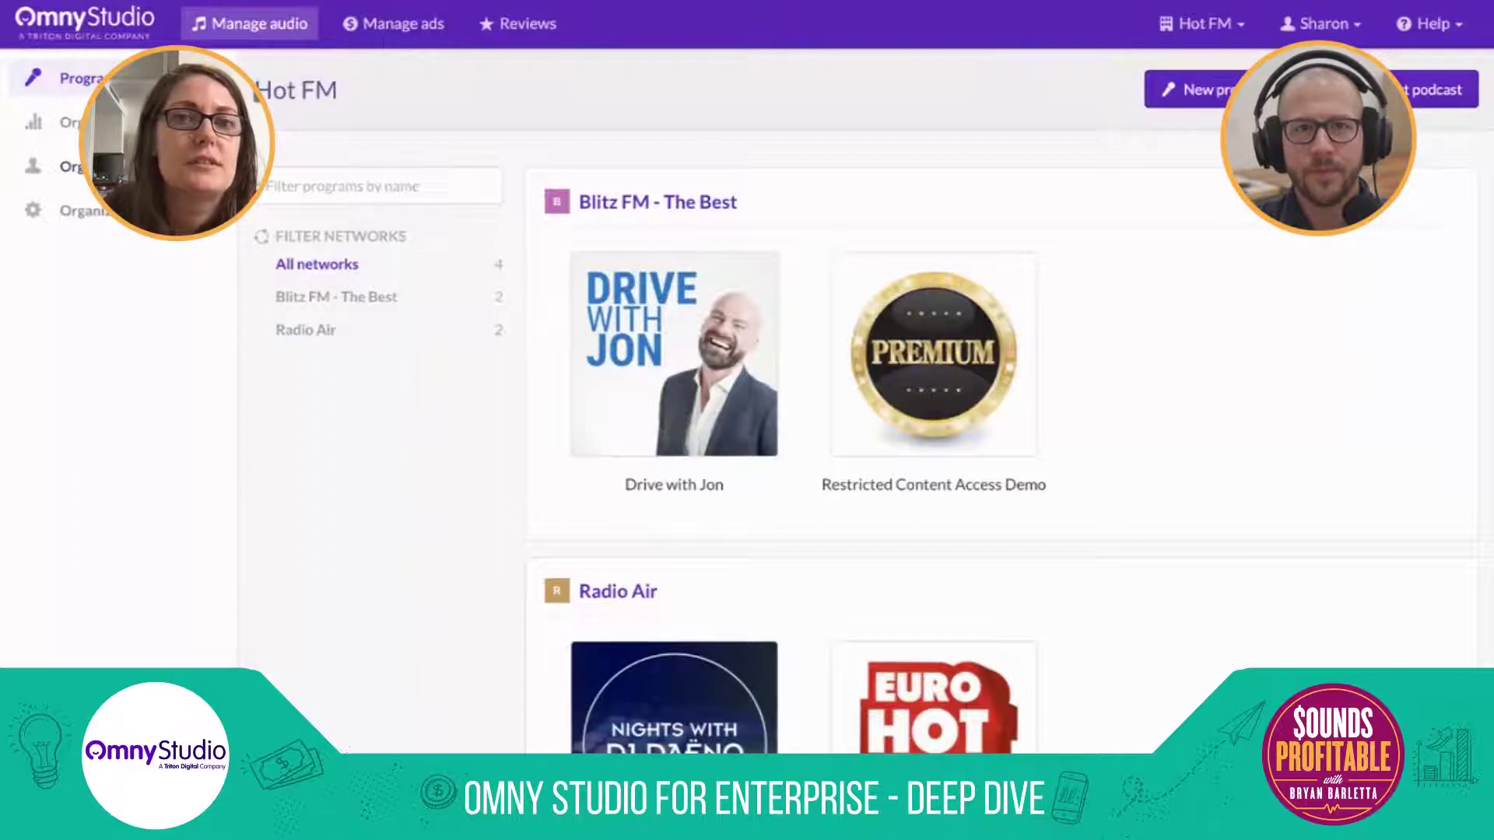
# - Reopen the first organization user and assign program access to Nights with DJ Daeno and Restricted Content Access Demo
pyautogui.click(71, 166)
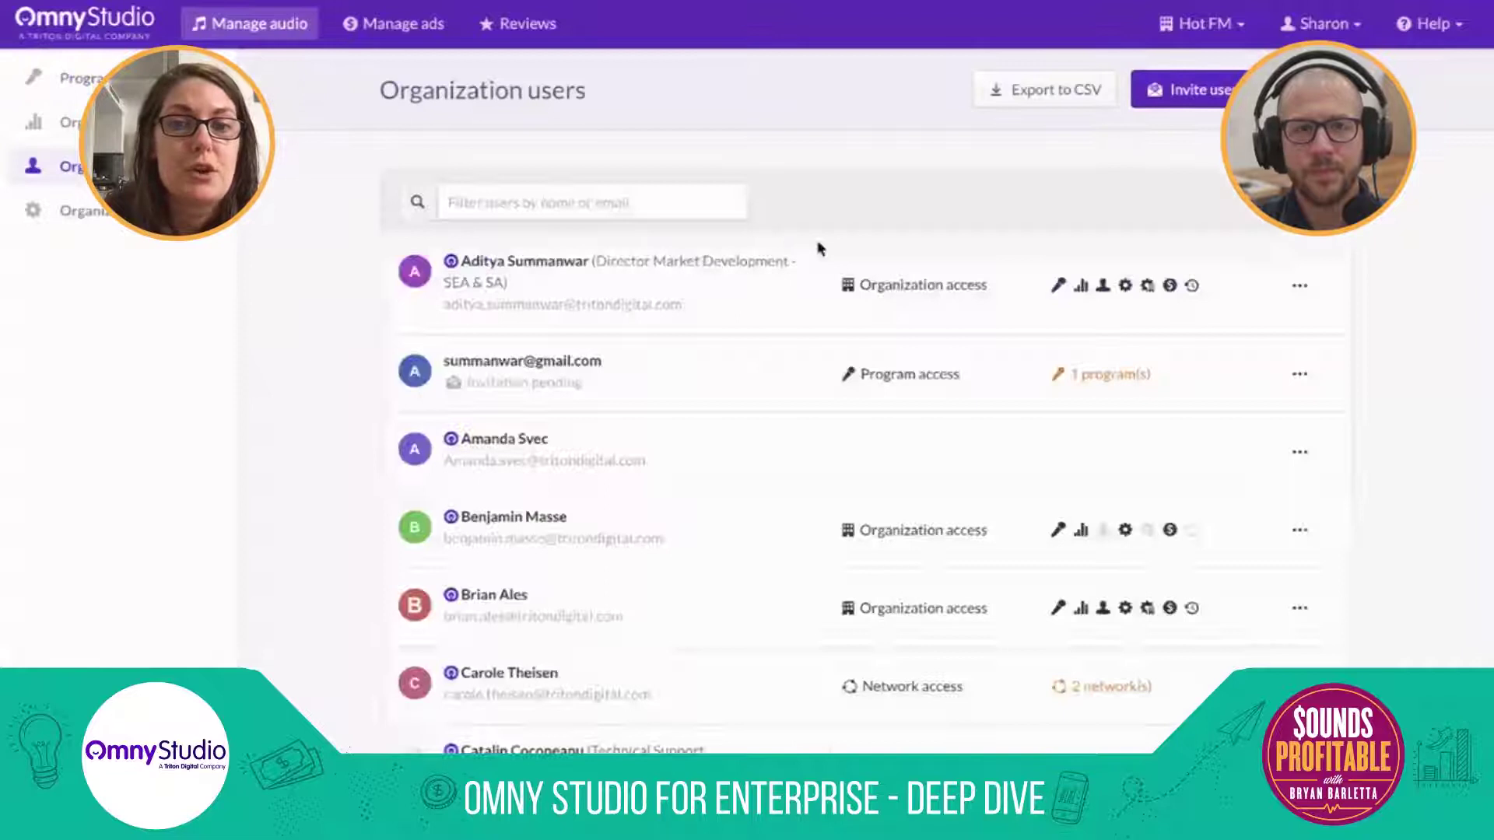
pyautogui.click(572, 267)
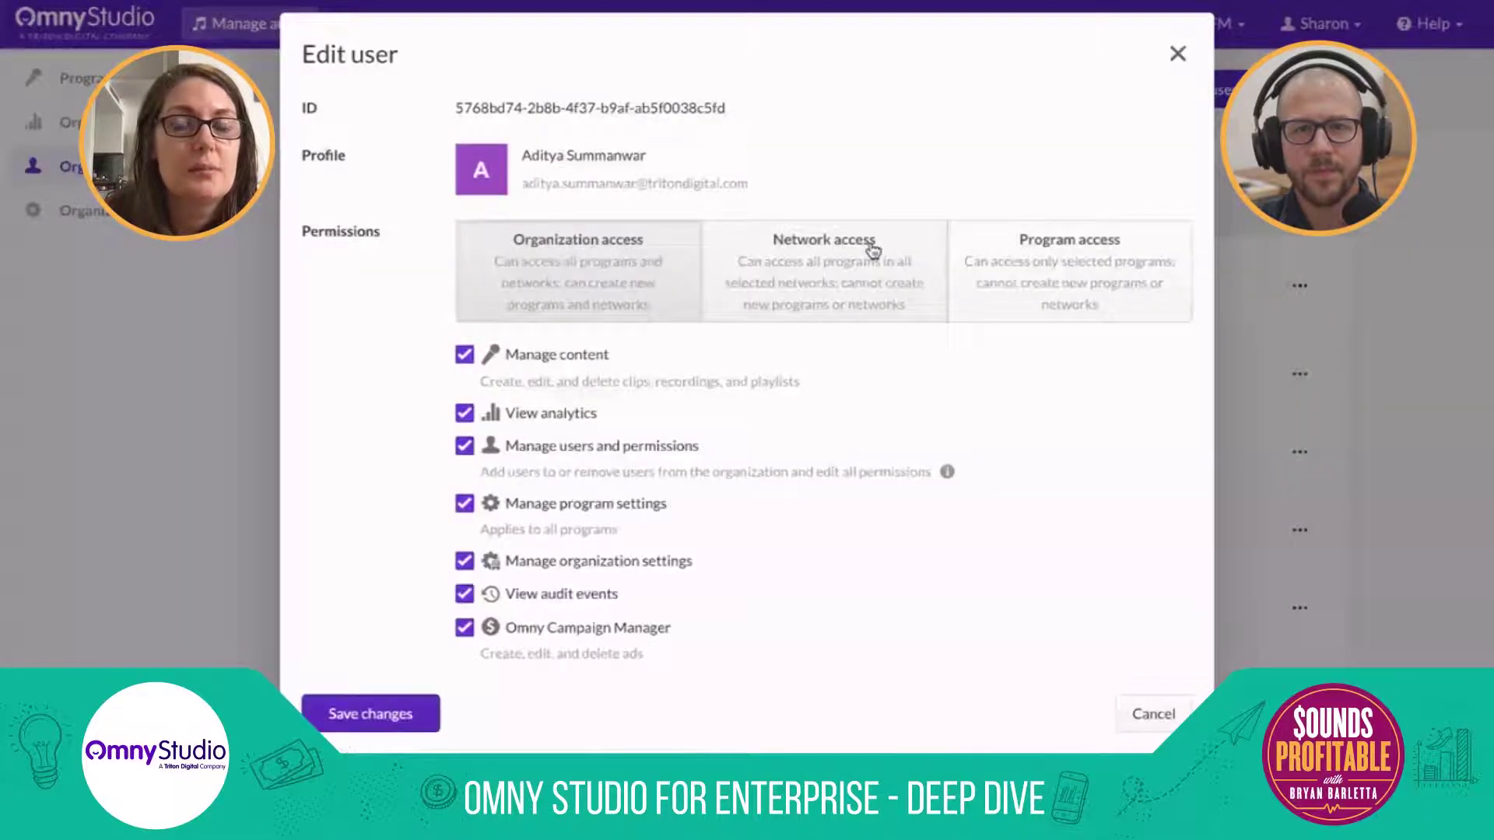
pyautogui.click(1070, 268)
pyautogui.click(480, 487)
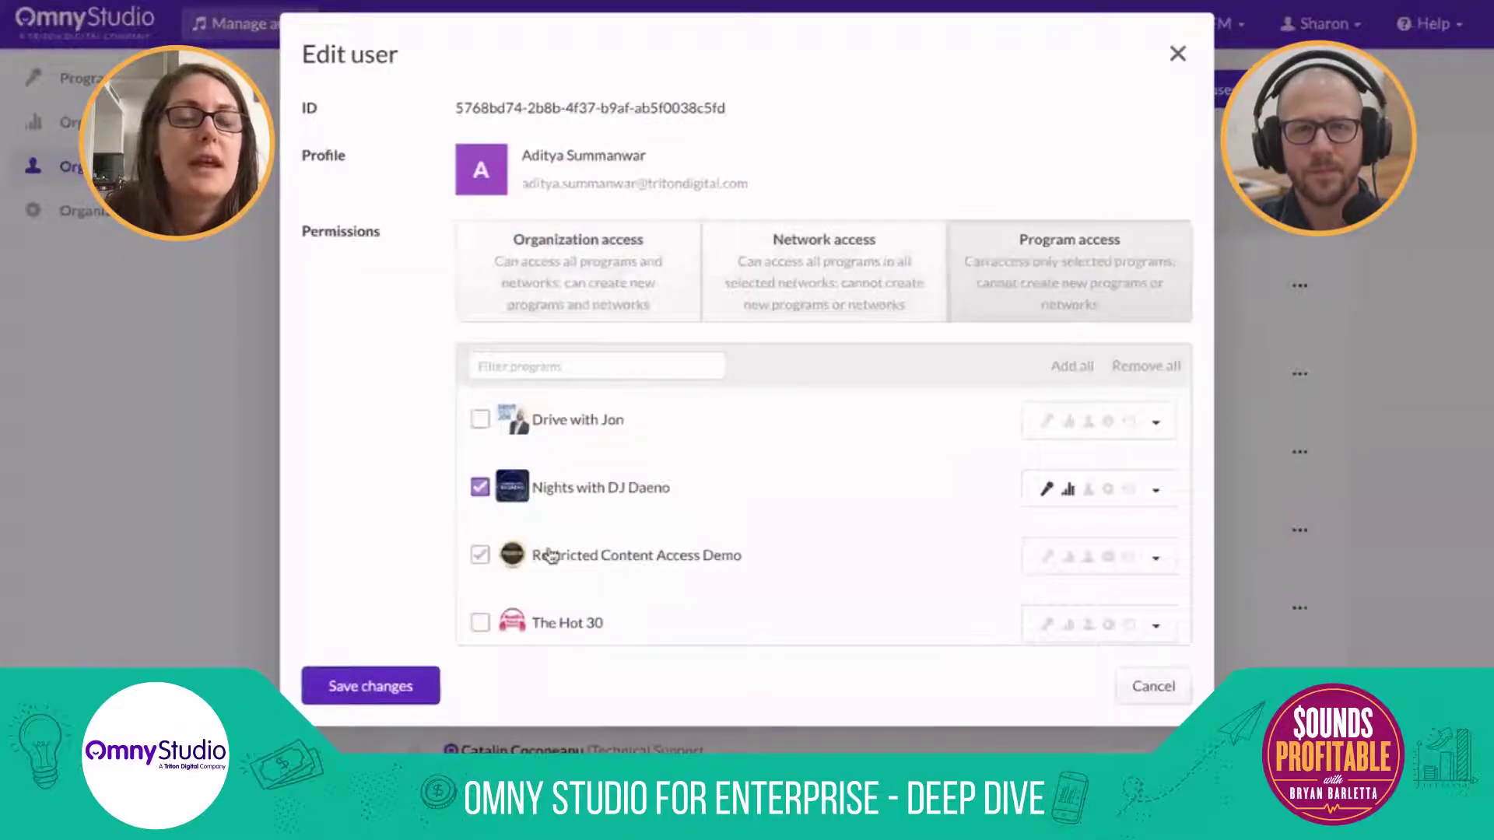
pyautogui.click(551, 555)
# - Restrict the user to View analytics on Restricted Content Access Demo and Manage content on Nights with DJ Daeno
pyautogui.click(1130, 558)
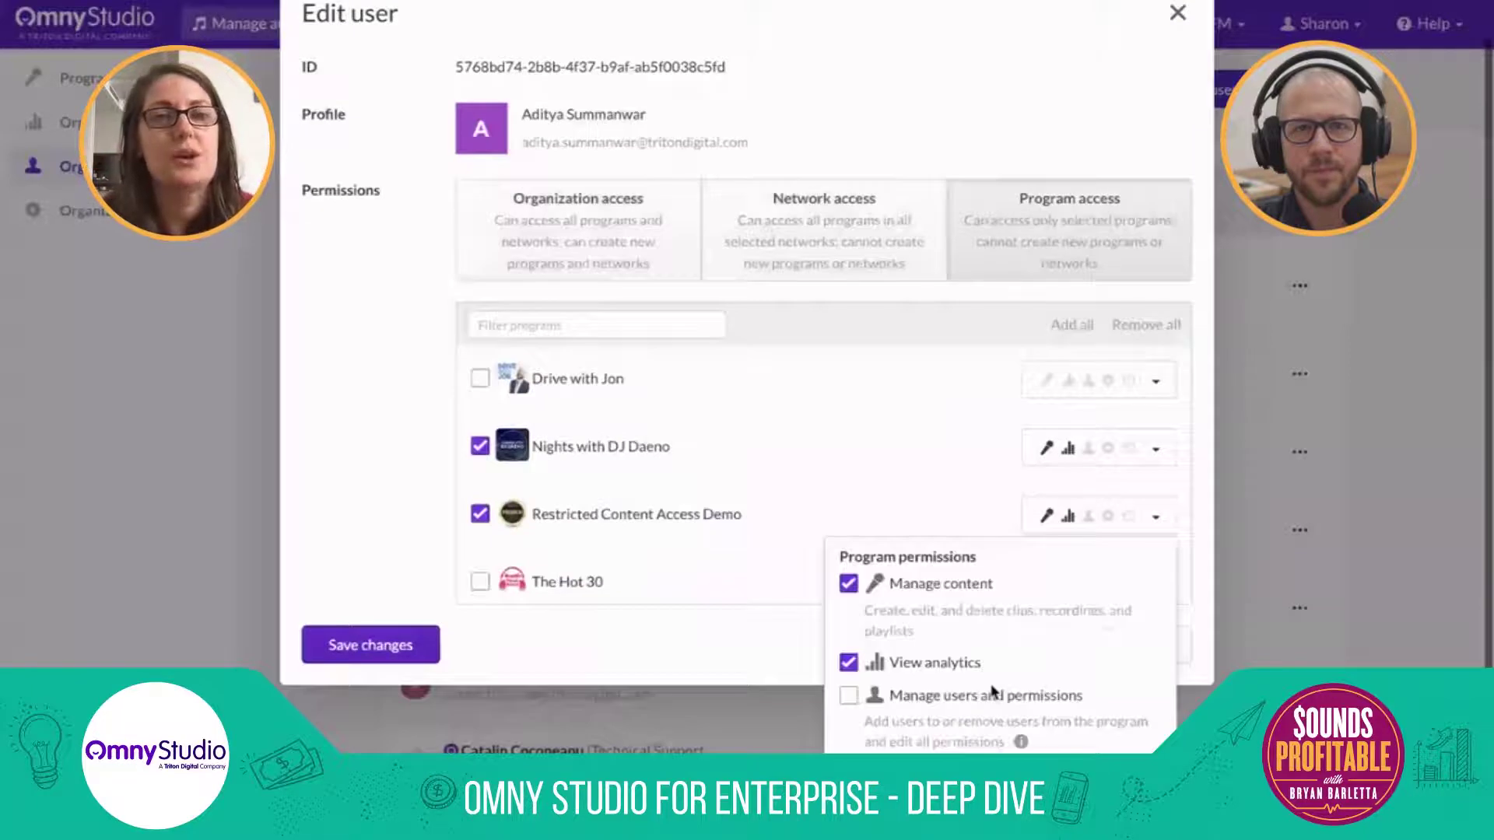
pyautogui.click(973, 553)
pyautogui.click(1155, 424)
pyautogui.click(848, 571)
pyautogui.click(967, 289)
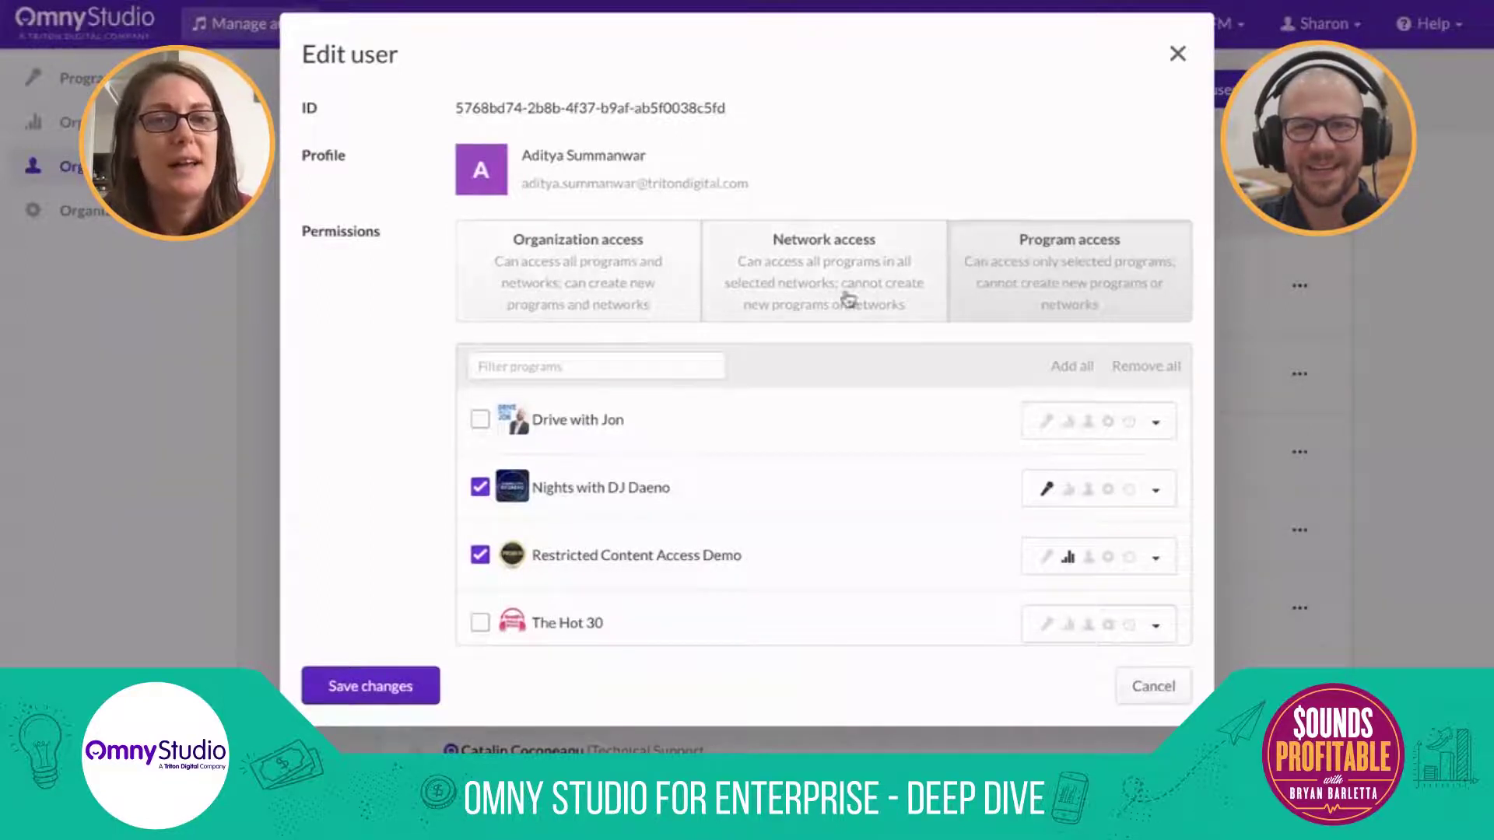
# - Compare the user's organization, program and network access options, selecting the Blitz FM - The Best network, and cancel without saving
pyautogui.click(600, 248)
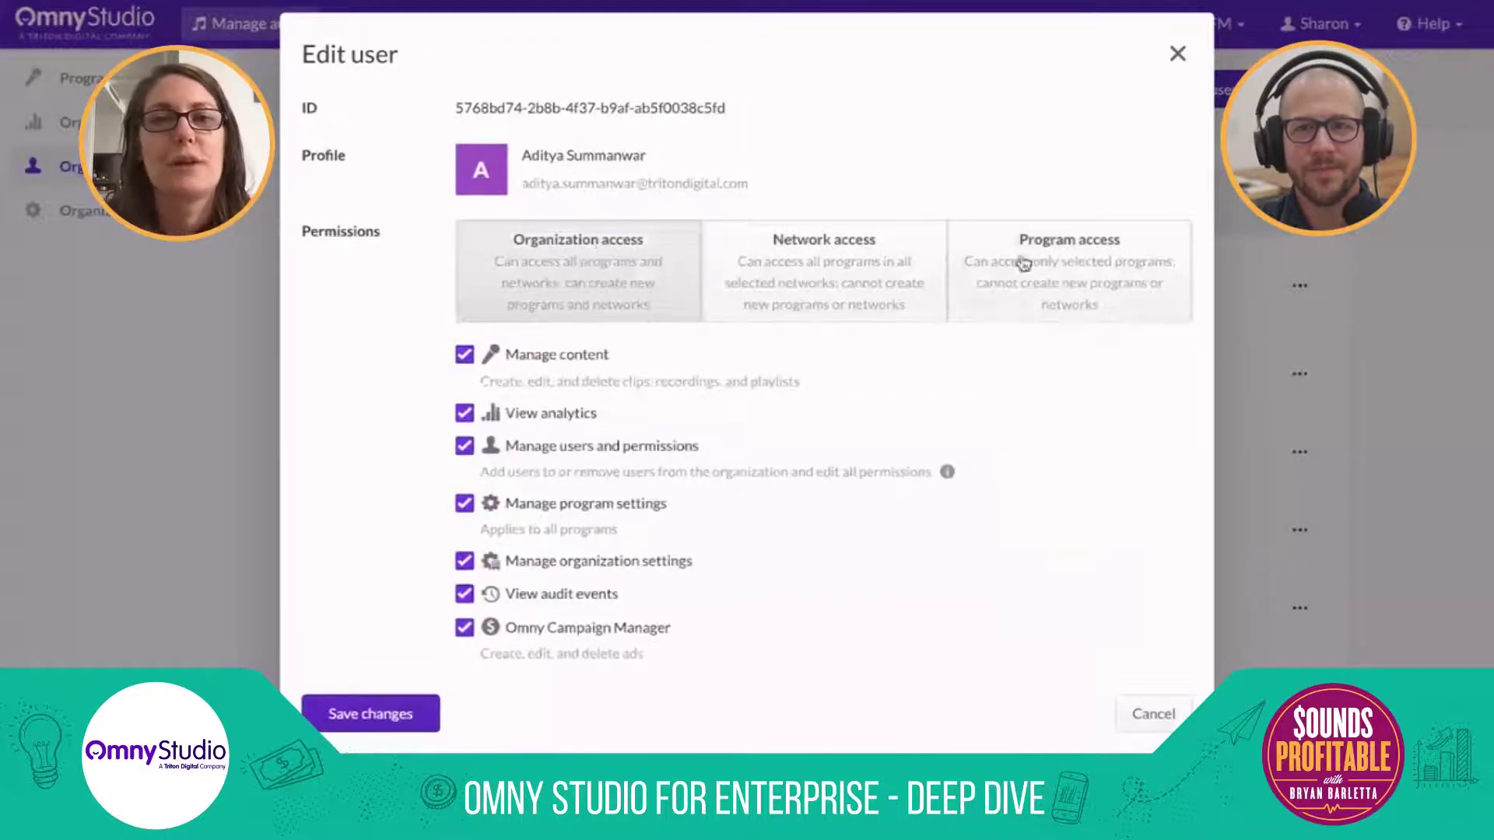
pyautogui.click(1056, 263)
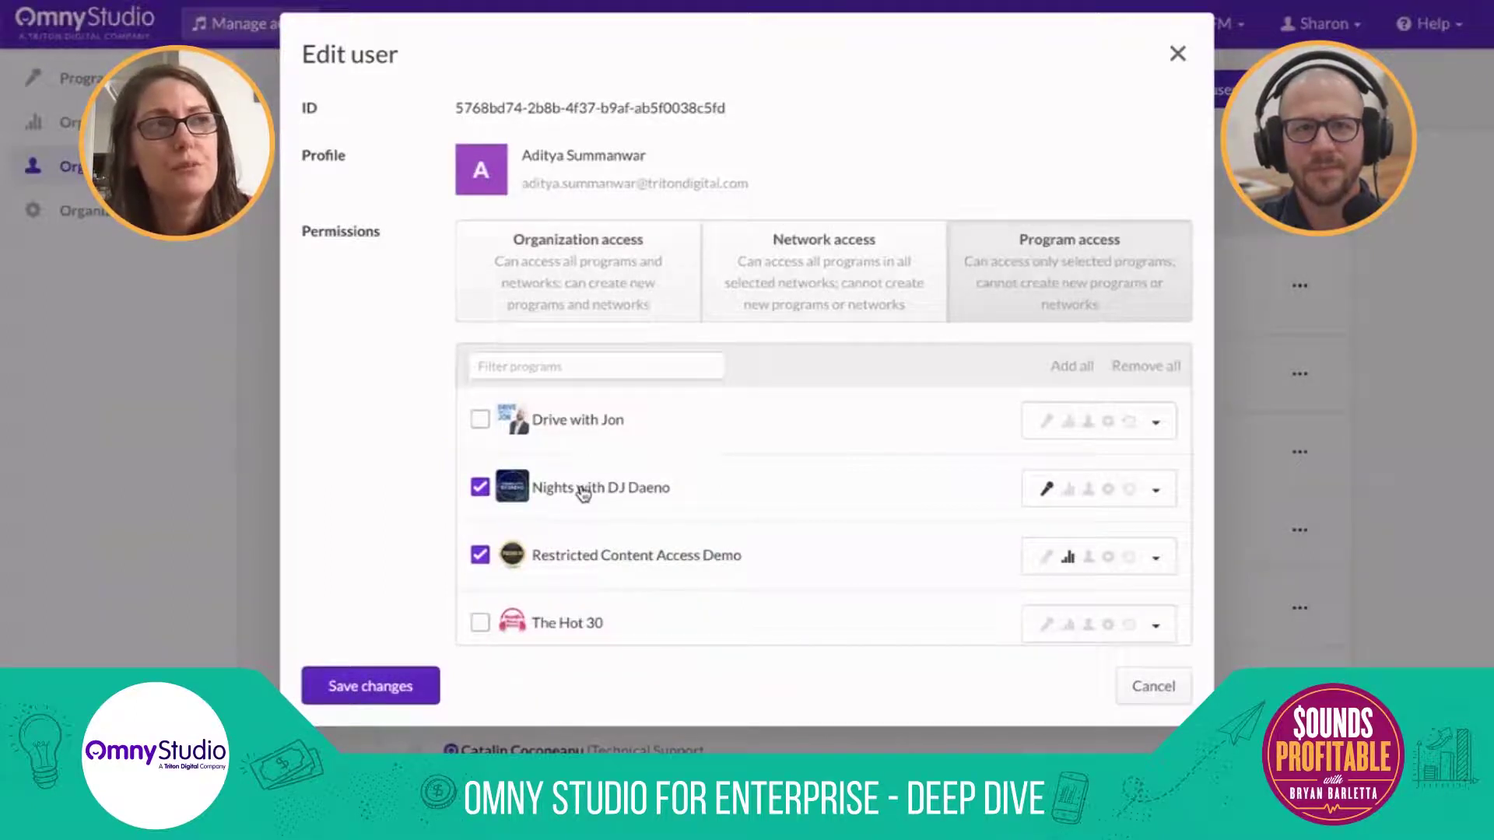
pyautogui.click(870, 250)
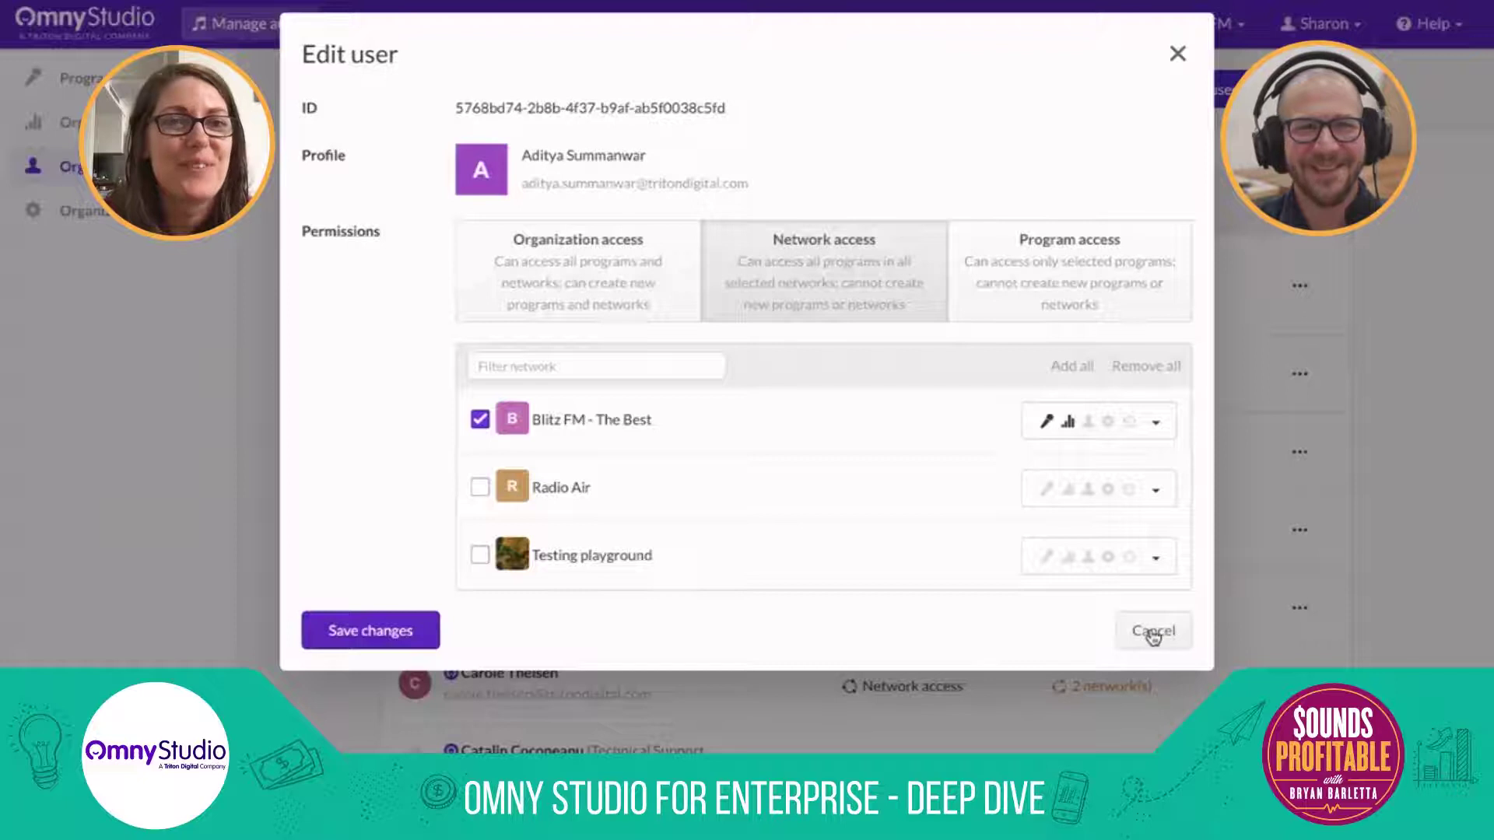
pyautogui.click(1147, 632)
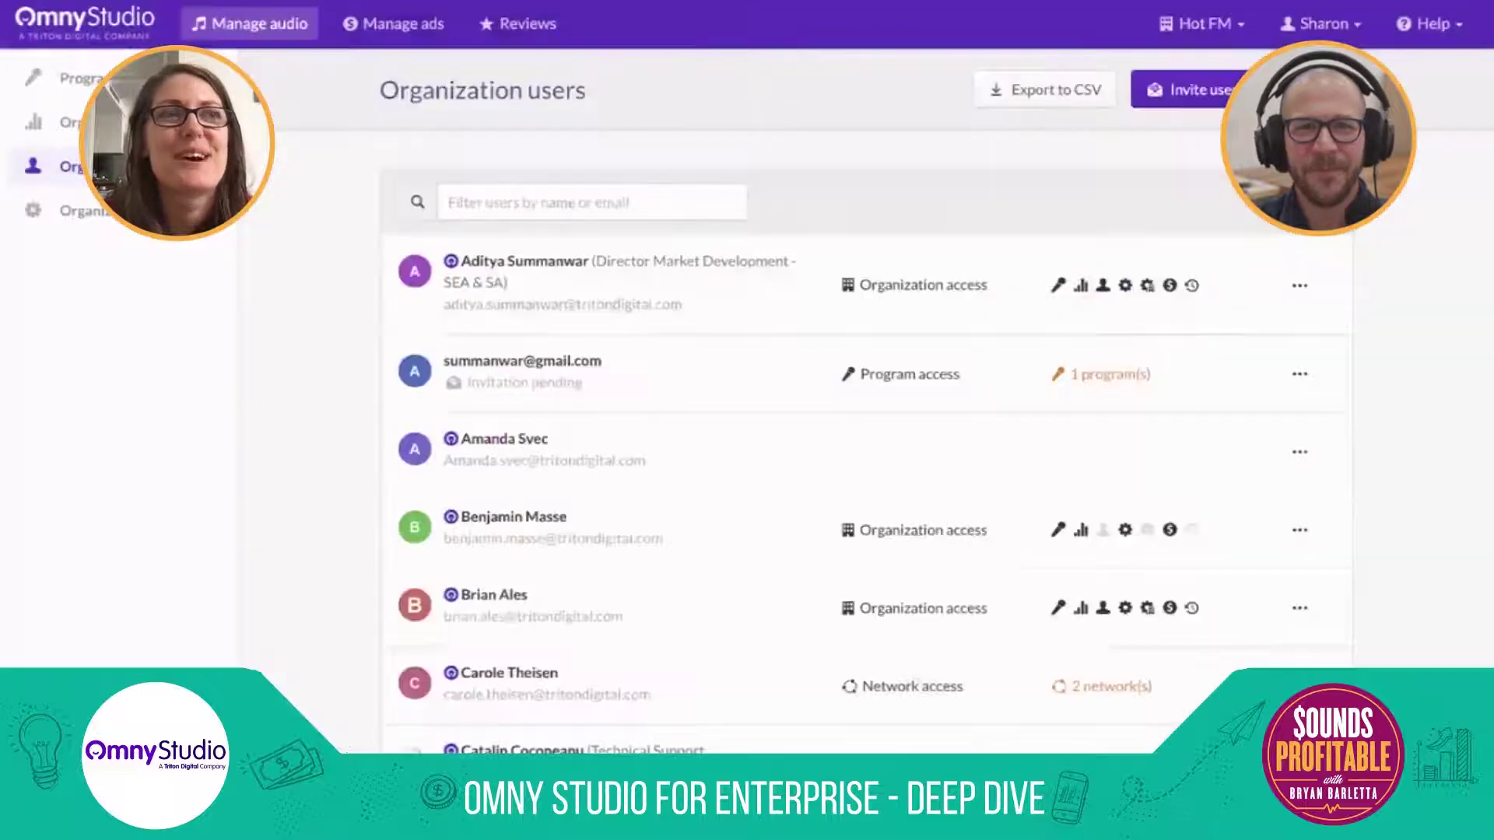
# - Open the Restricted Content Access Demo program and view its playlists
pyautogui.click(101, 45)
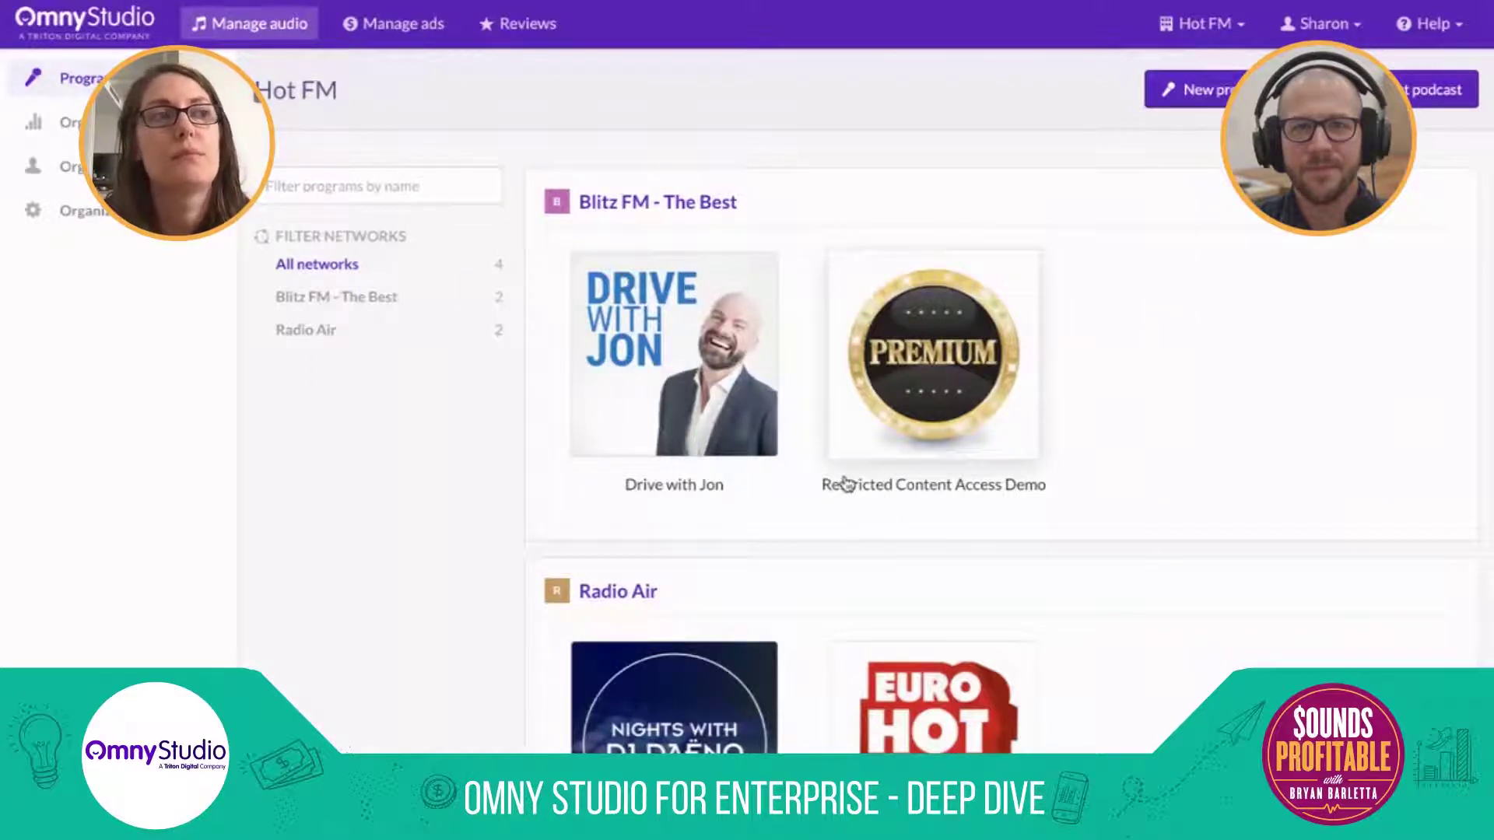
pyautogui.click(901, 394)
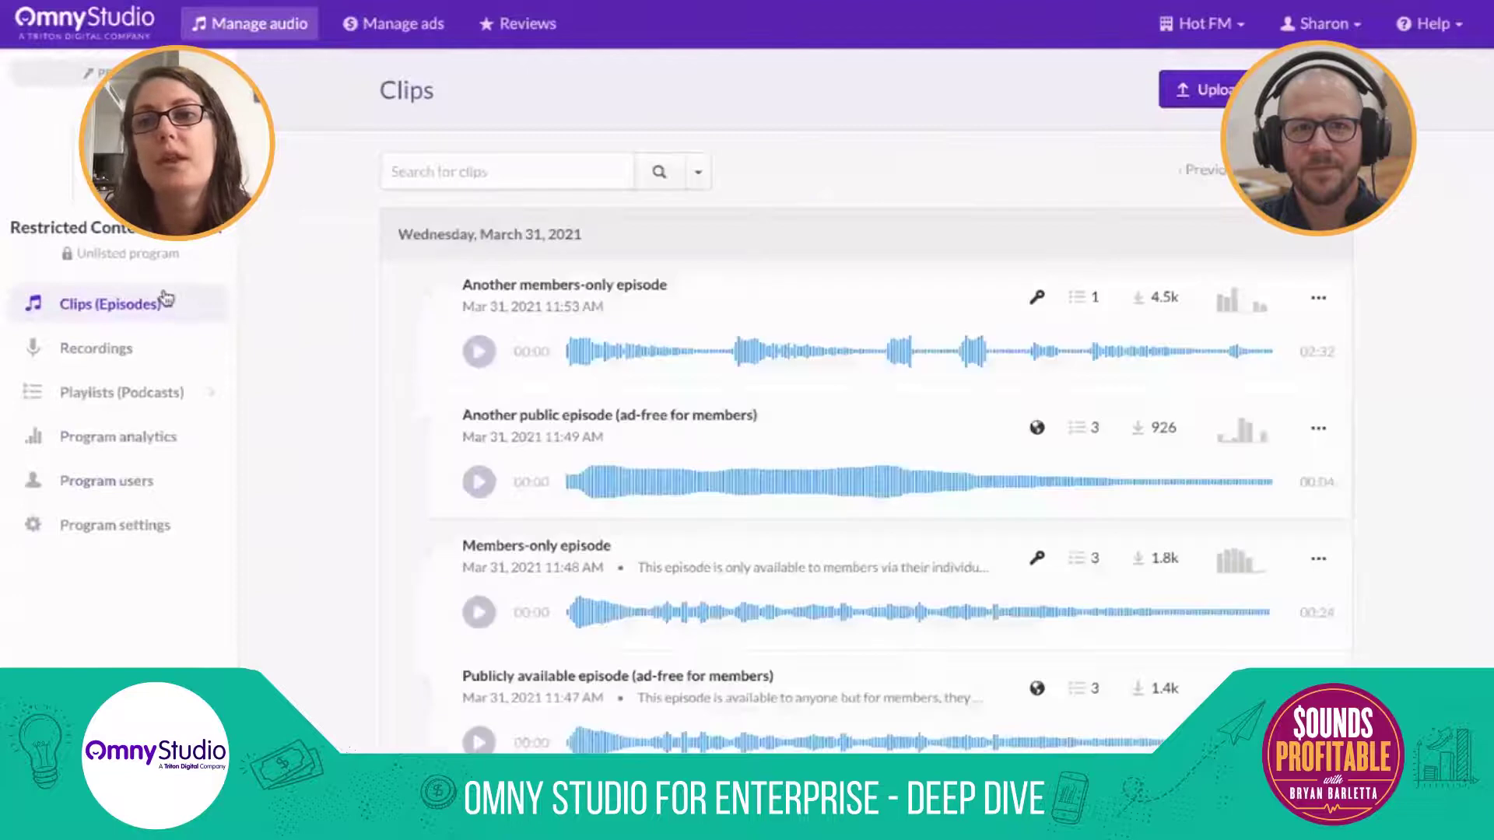
pyautogui.click(128, 400)
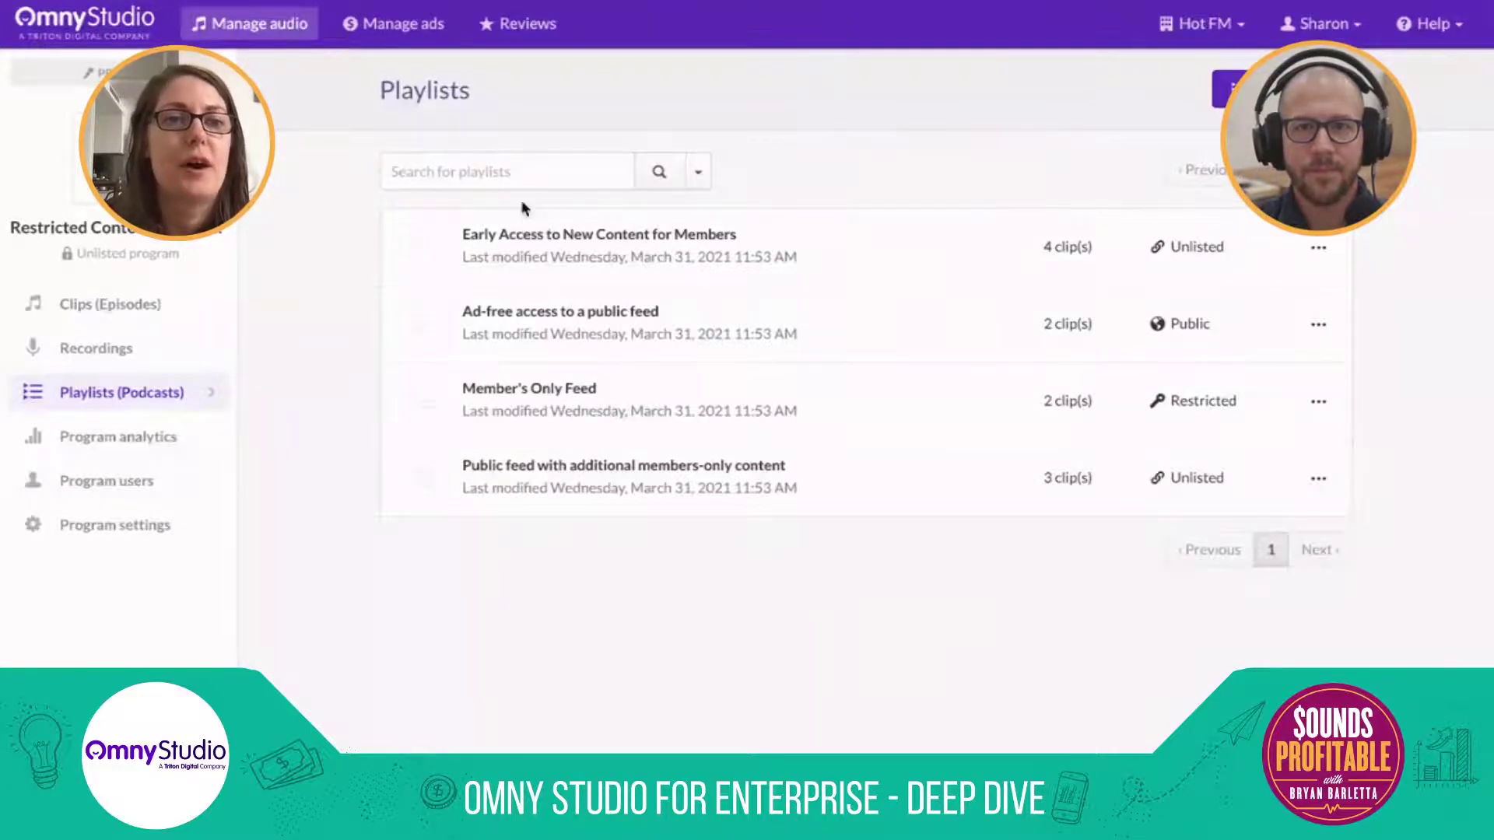
# - Examine the member IDs, member keys and access URL options in the program's restricted content access settings
pyautogui.click(142, 526)
pyautogui.click(326, 347)
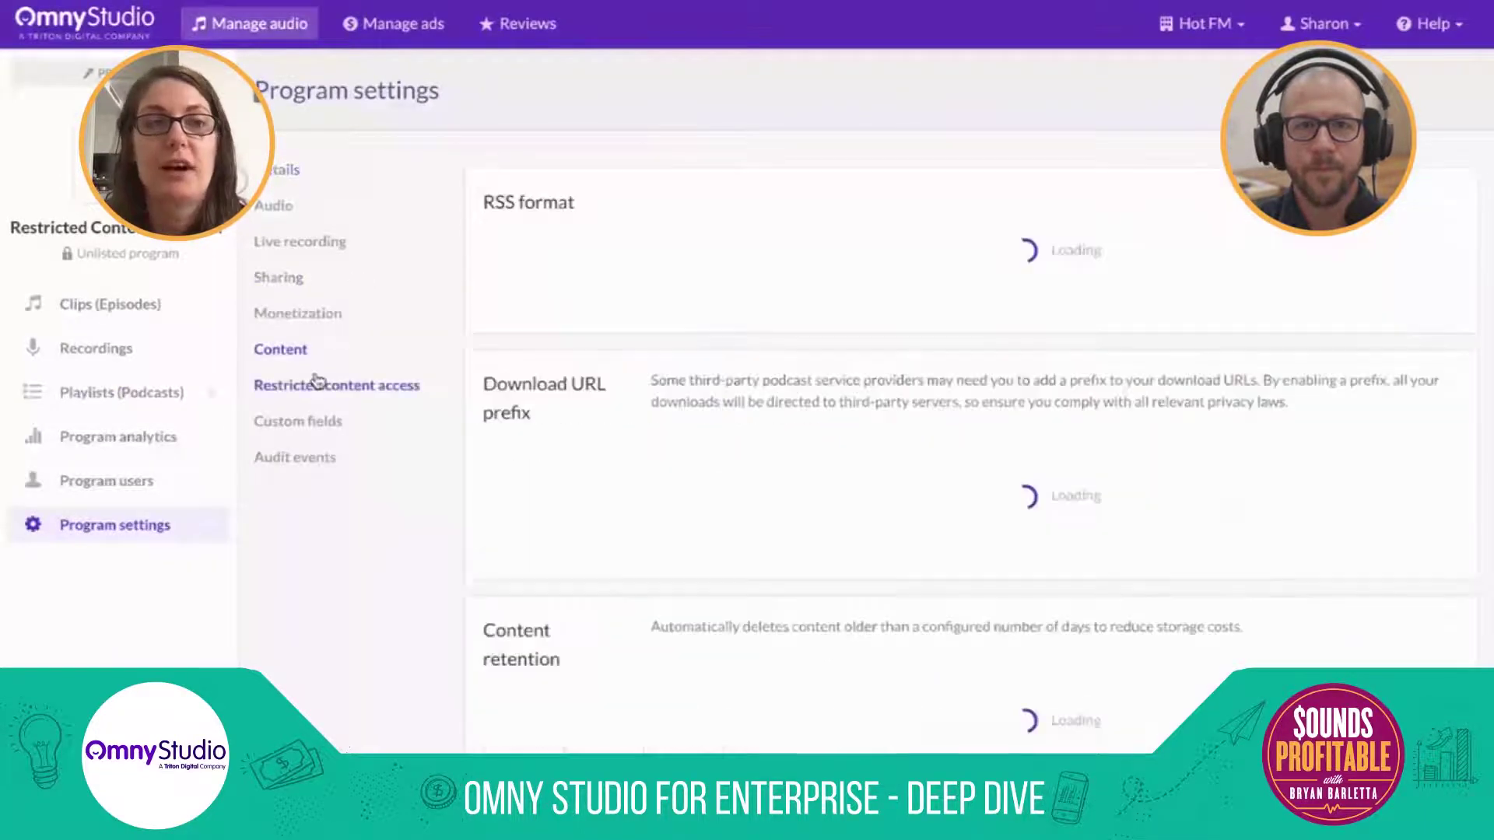
pyautogui.click(316, 382)
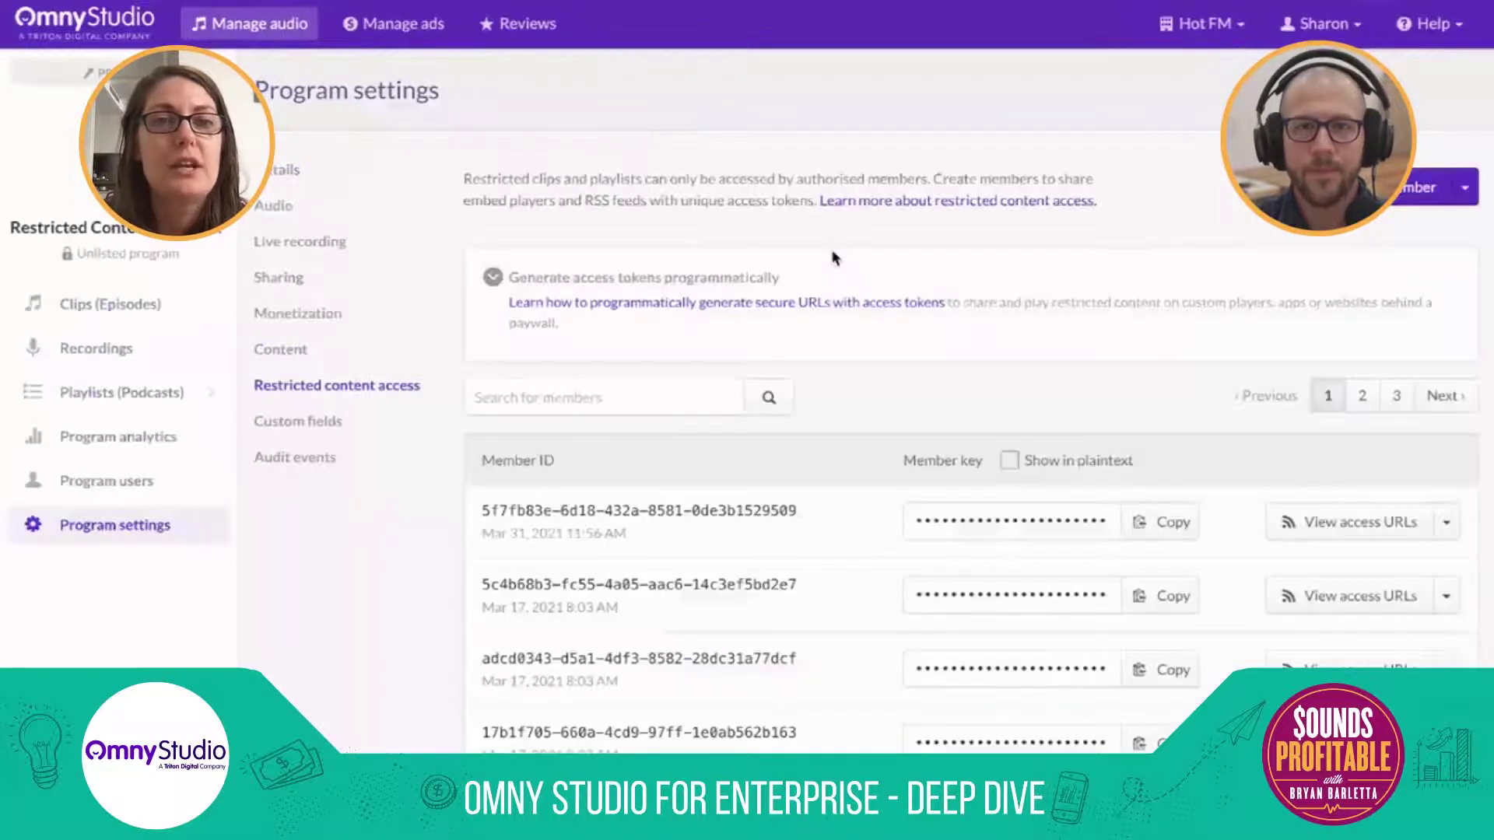
pyautogui.scroll(-2, 917, 434)
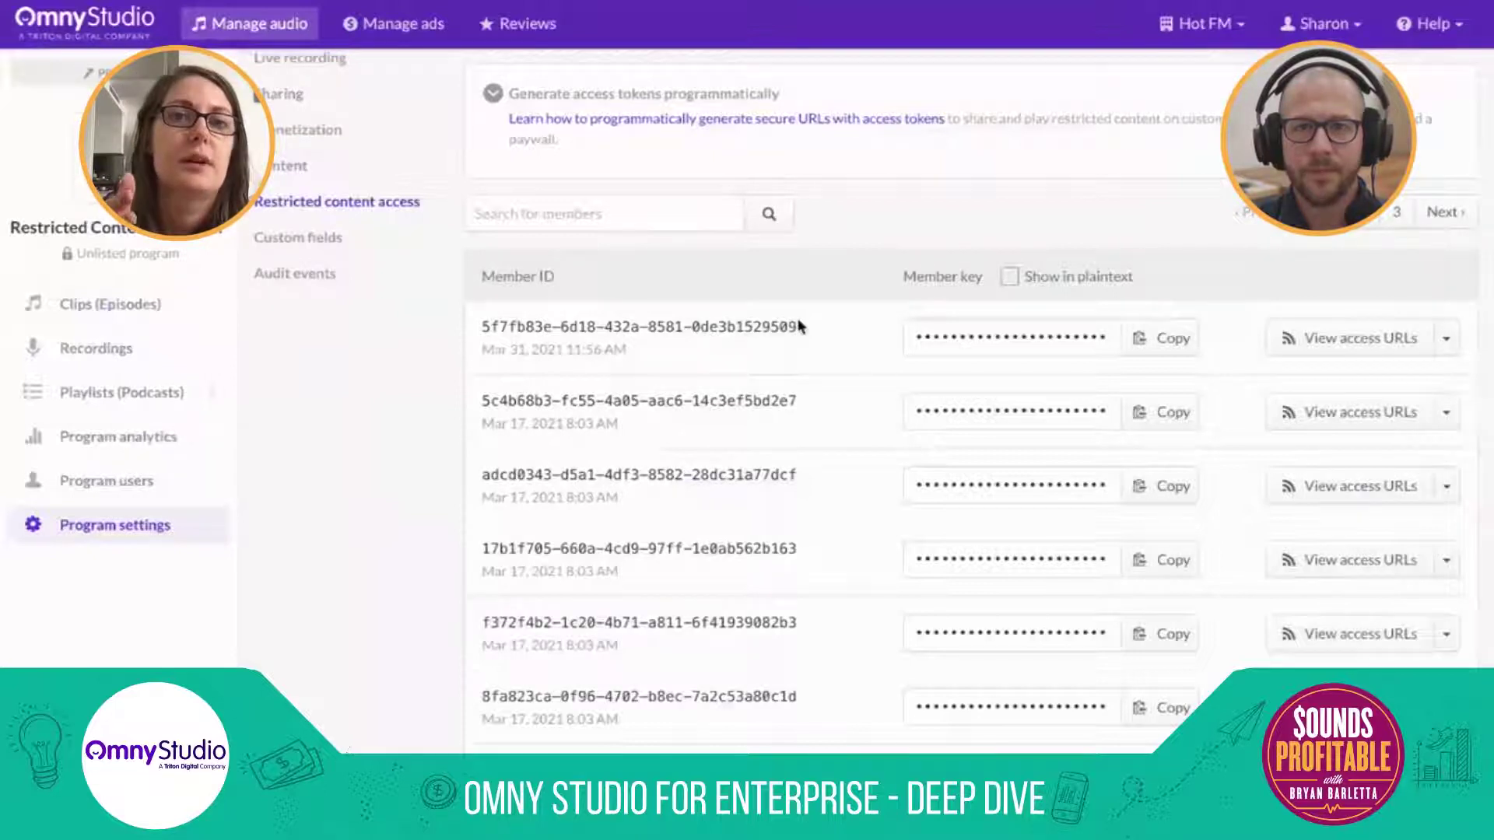
pyautogui.moveTo(483, 321); pyautogui.dragTo(811, 339)
pyautogui.click(936, 330)
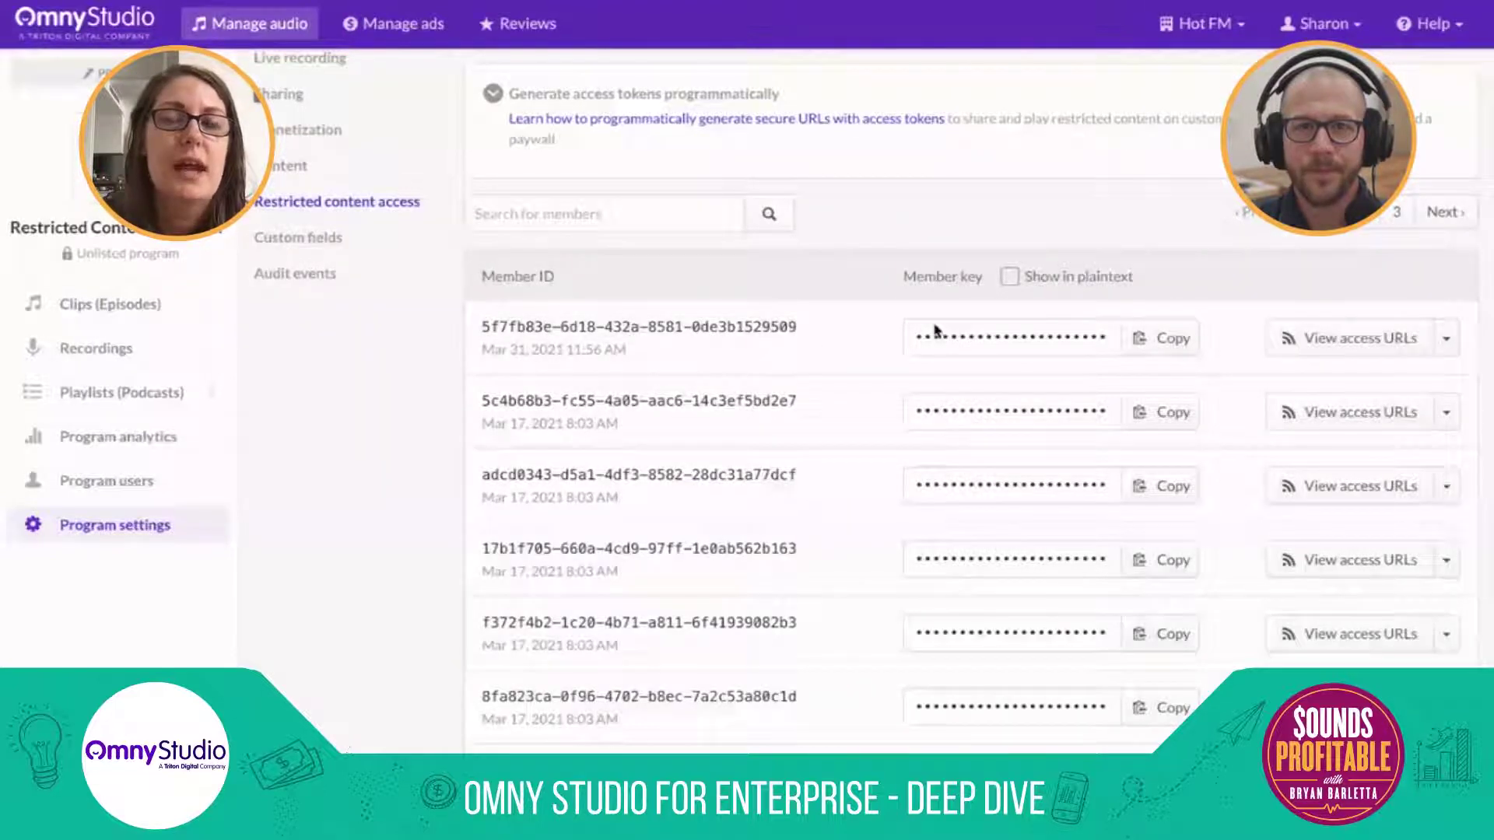
pyautogui.click(977, 328)
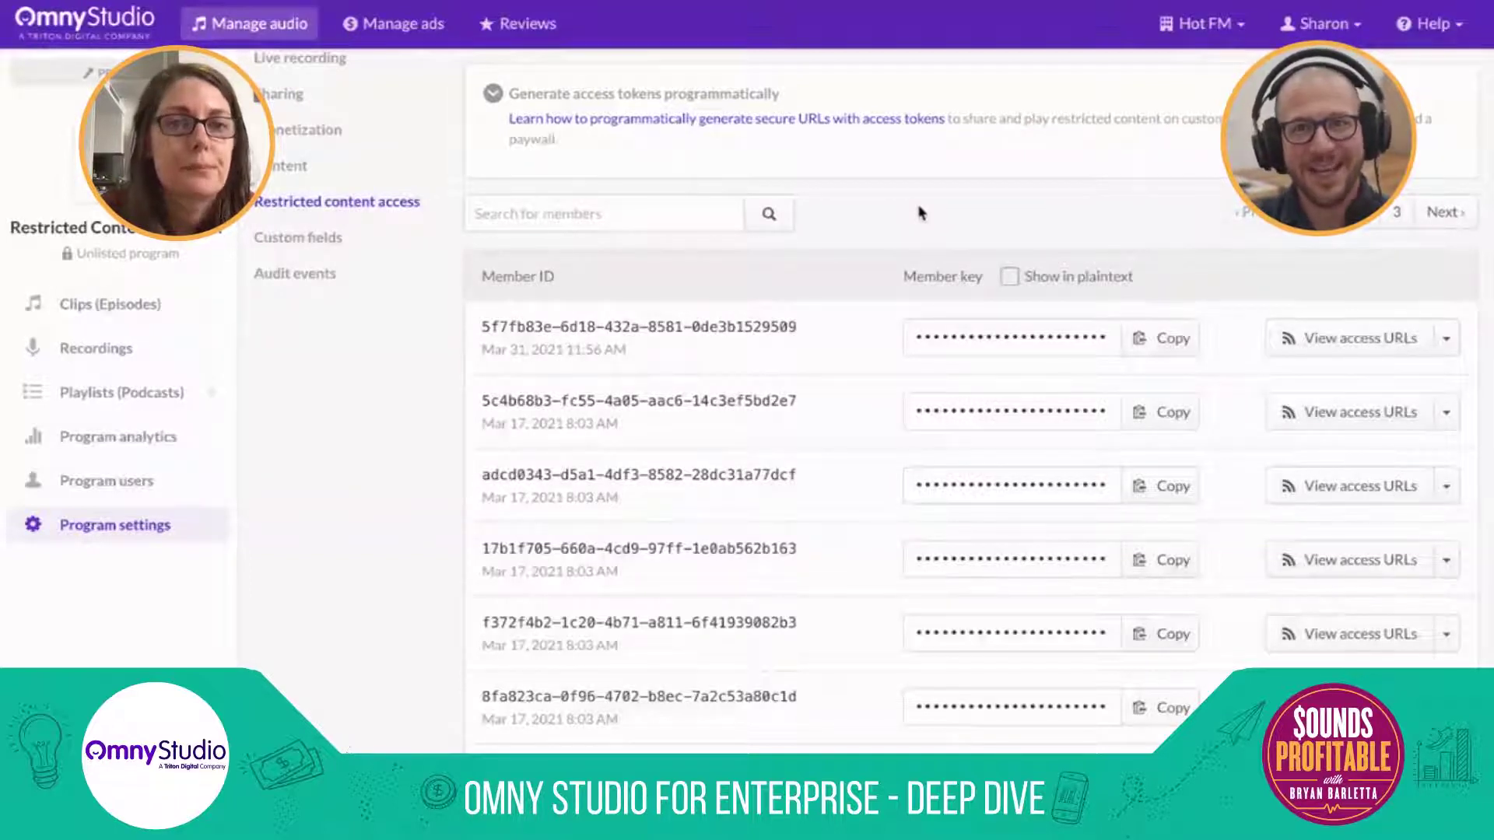
pyautogui.scroll(1, 919, 212)
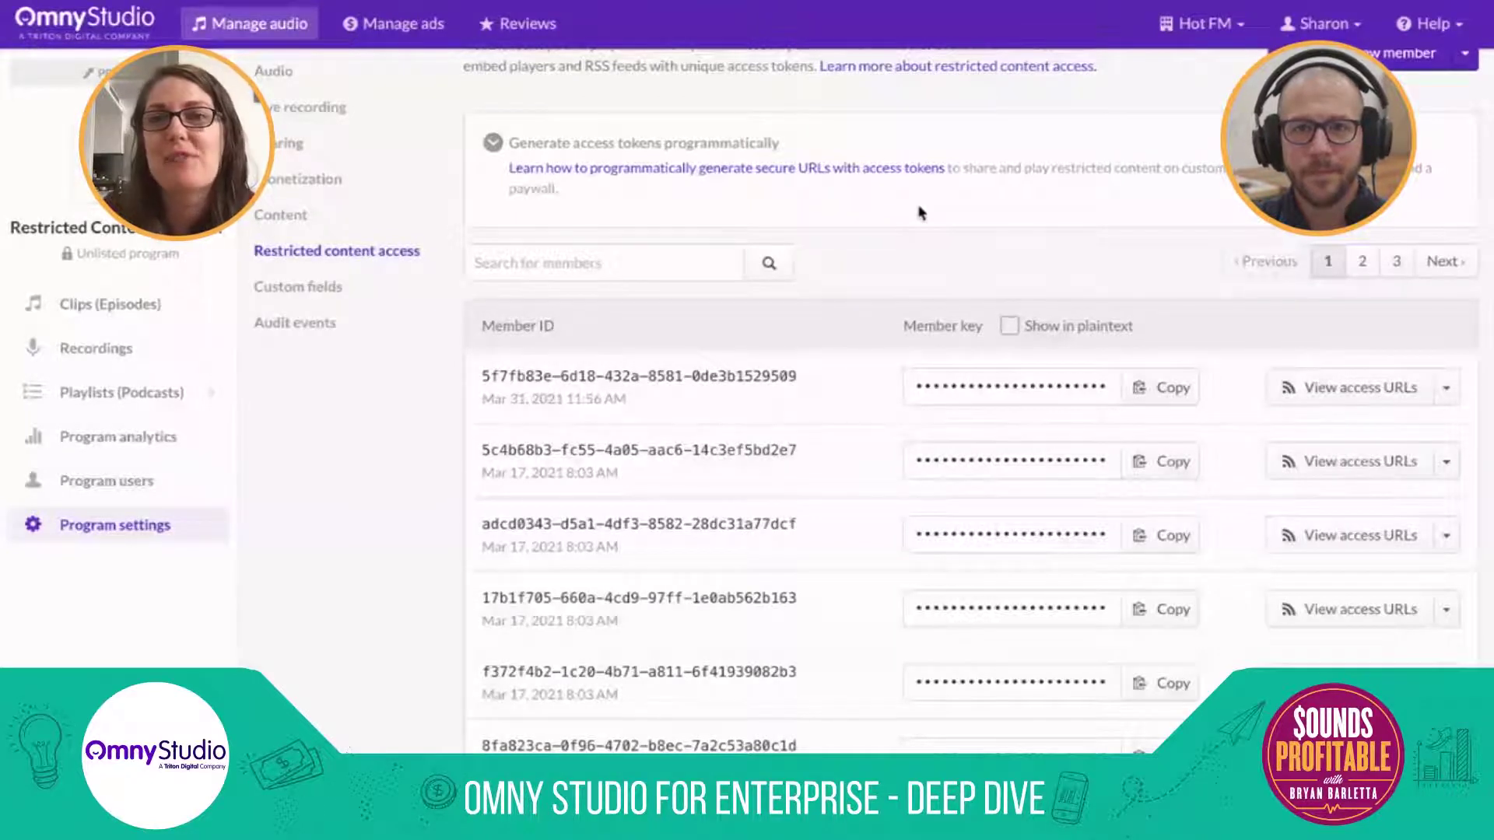
pyautogui.scroll(1, 921, 212)
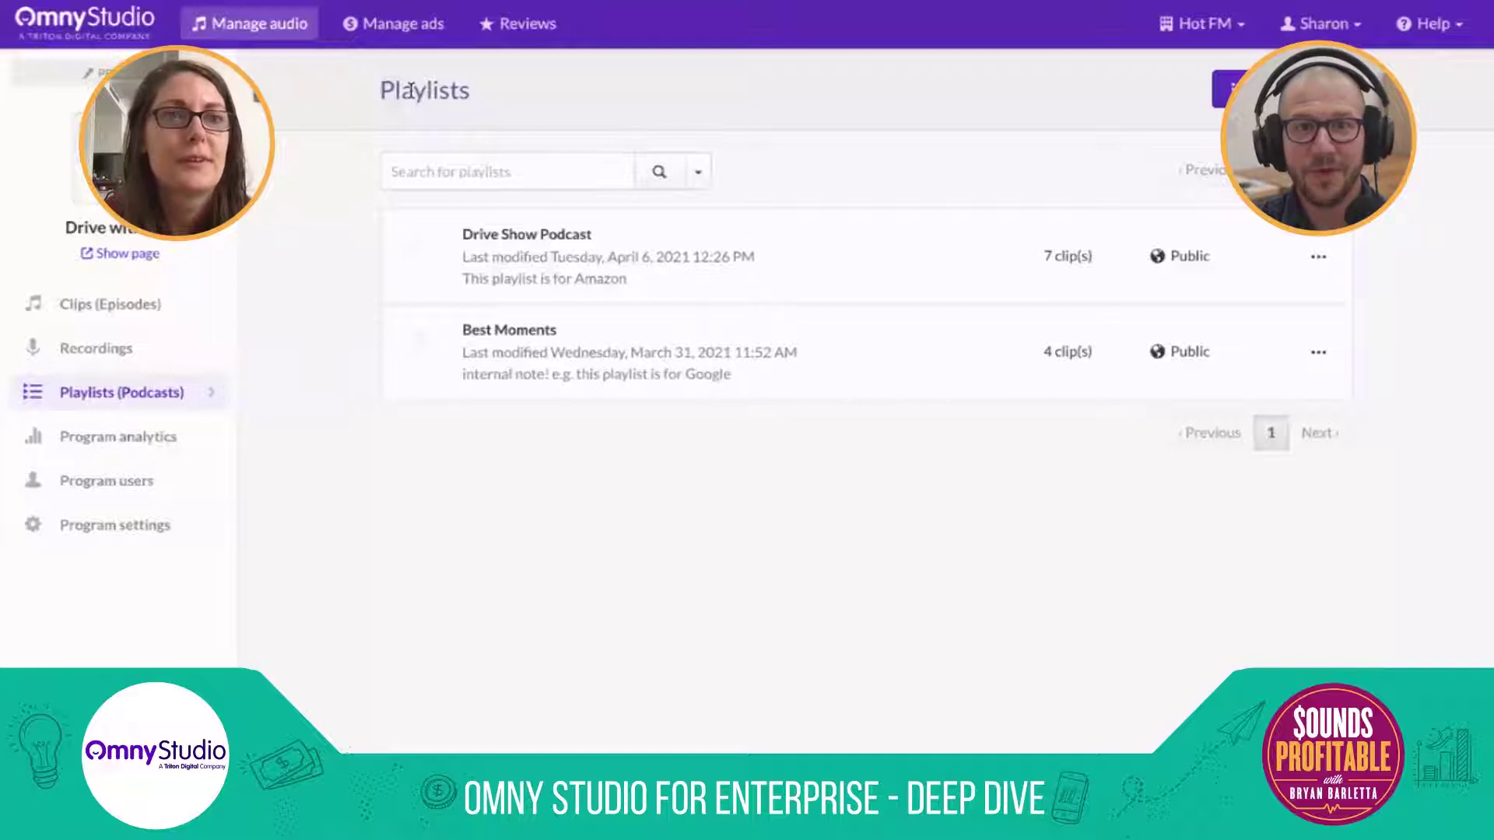
# - Open the details of the Drive Show Podcast playlist in the Drive with Jon program and view its RSS feed
pyautogui.moveTo(193, 391)
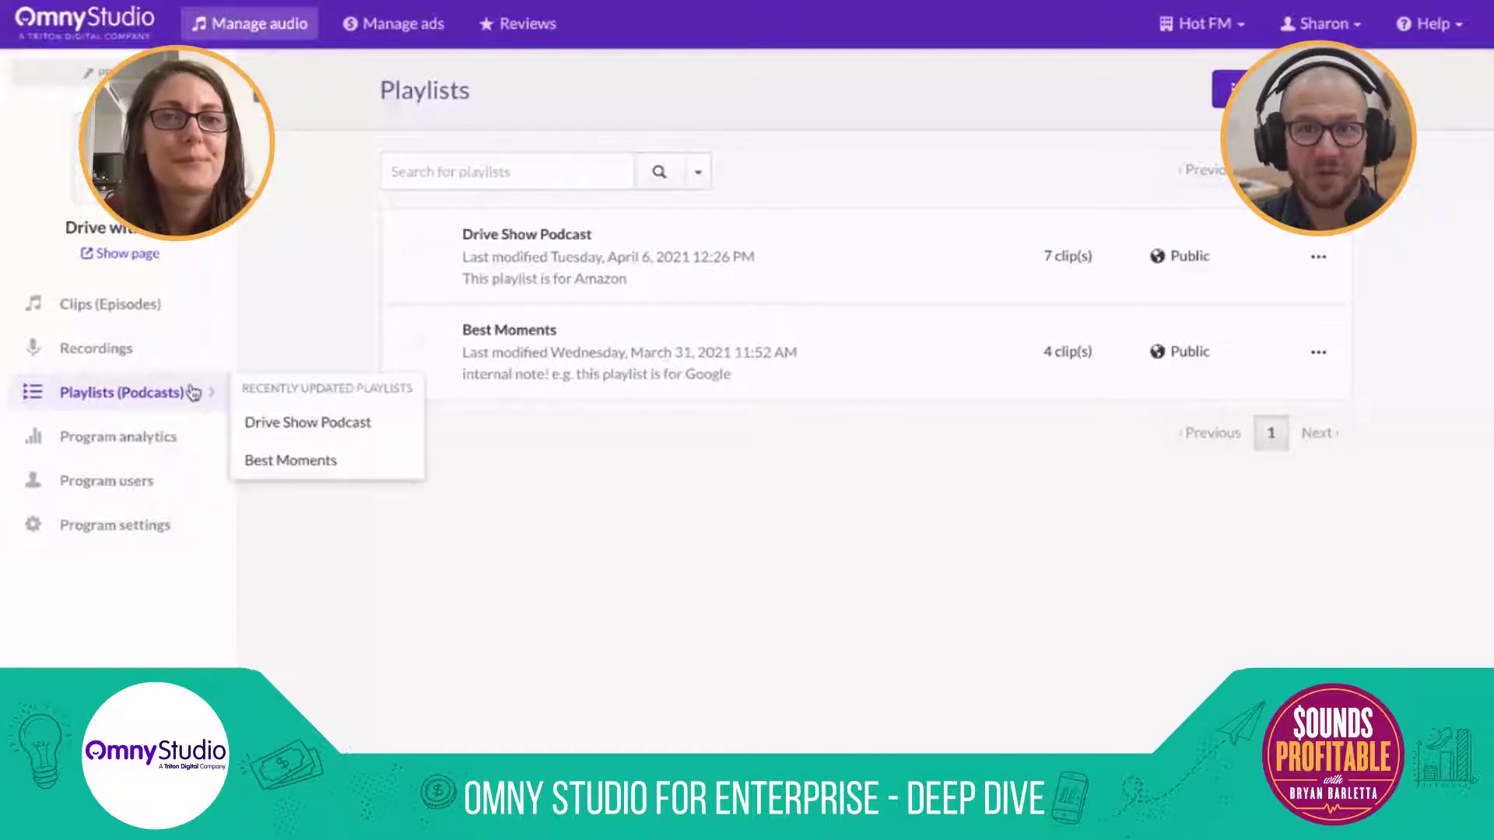
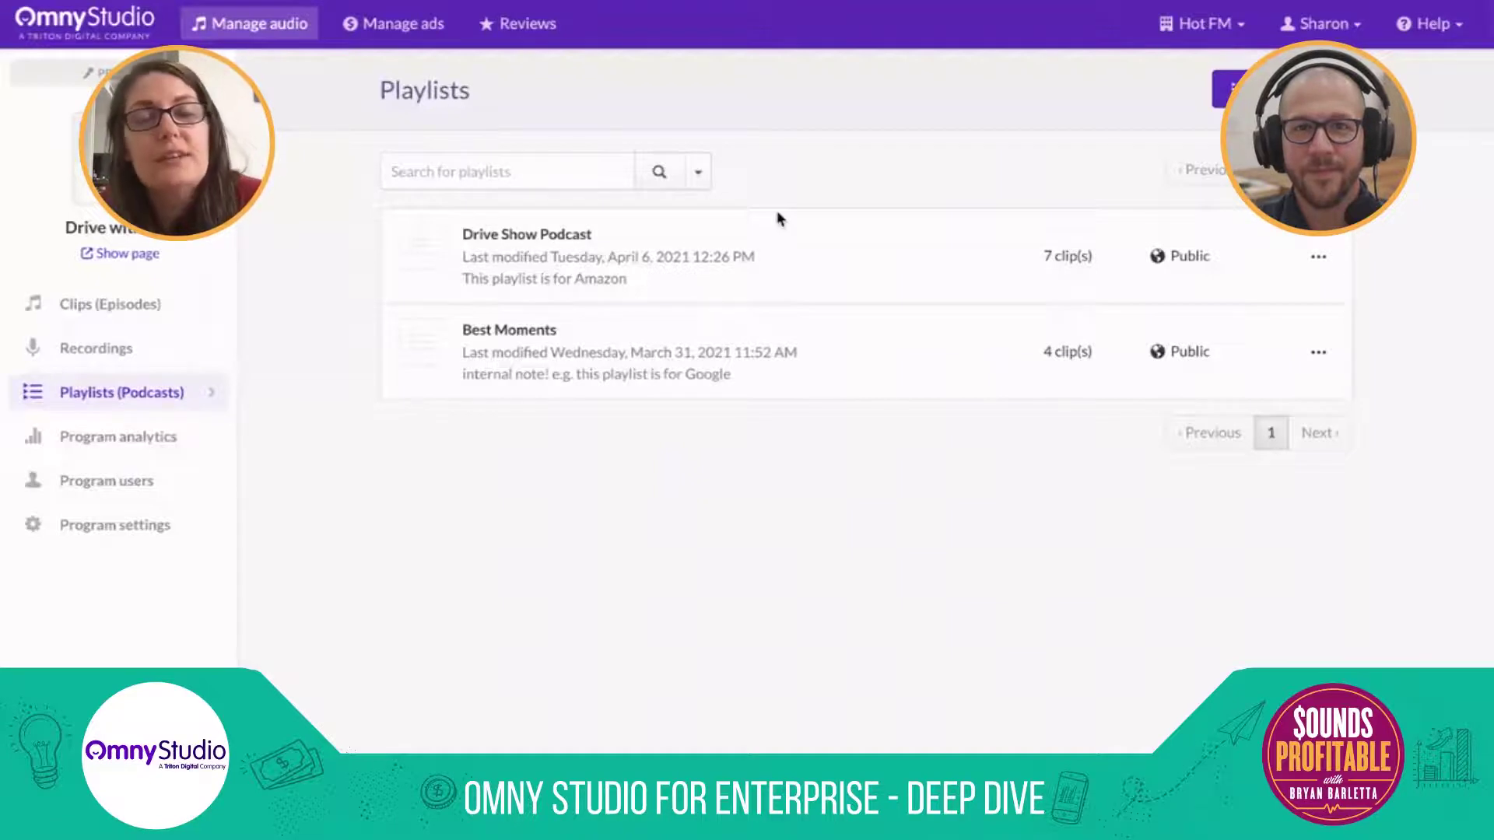
pyautogui.click(542, 237)
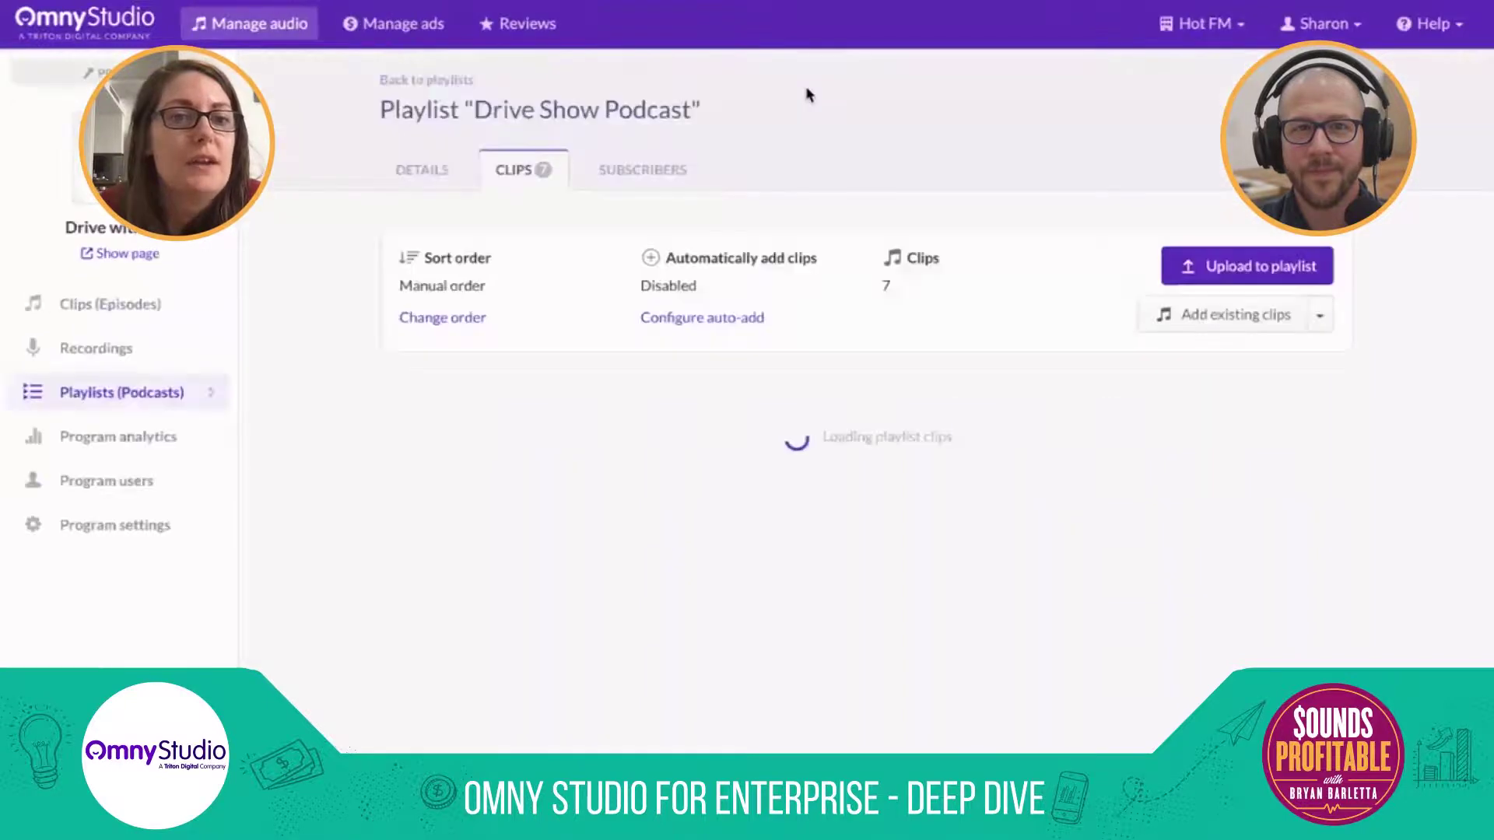
pyautogui.click(425, 172)
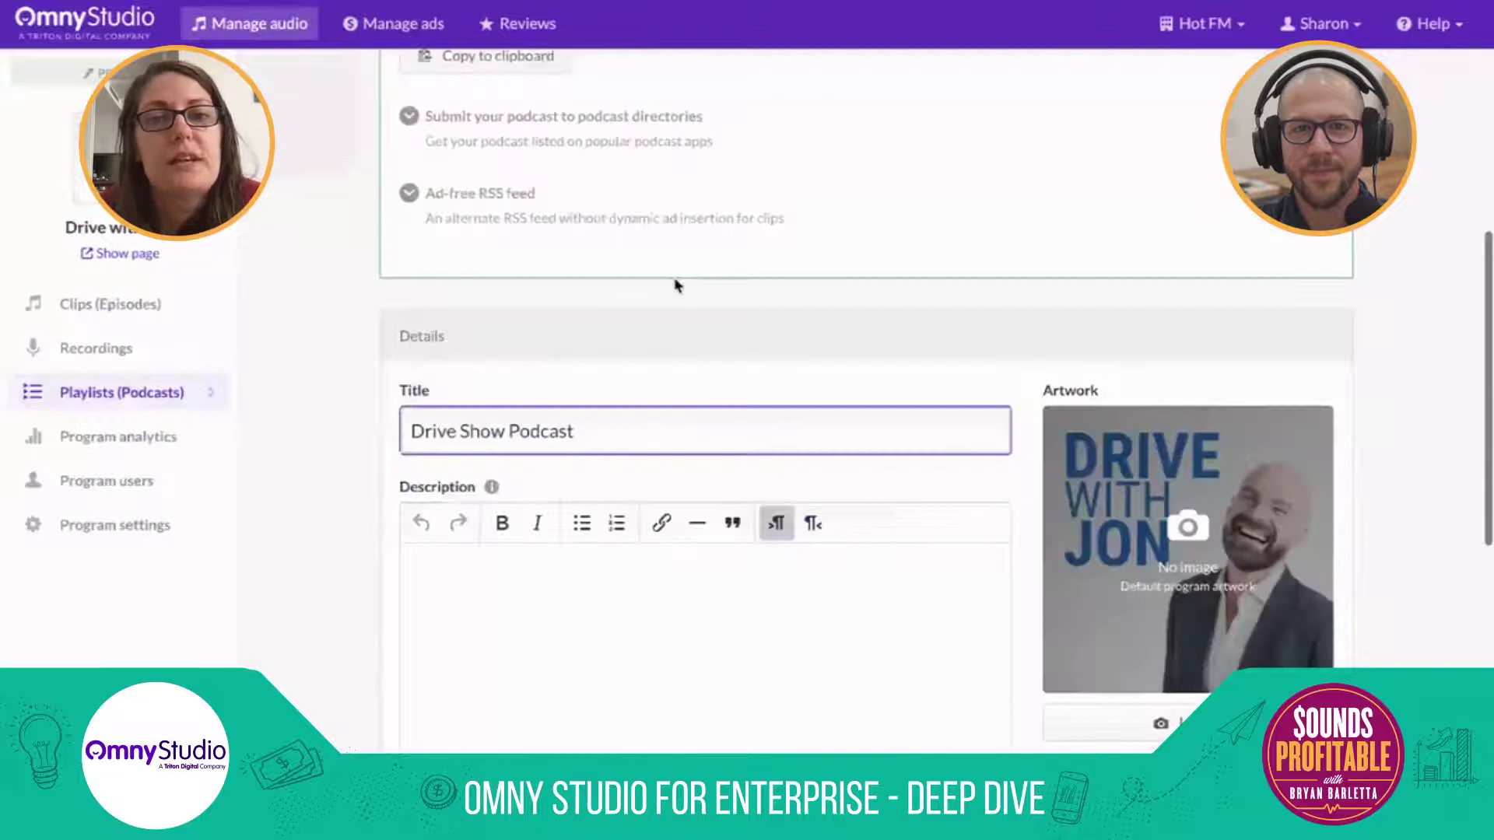
pyautogui.scroll(5, 675, 286)
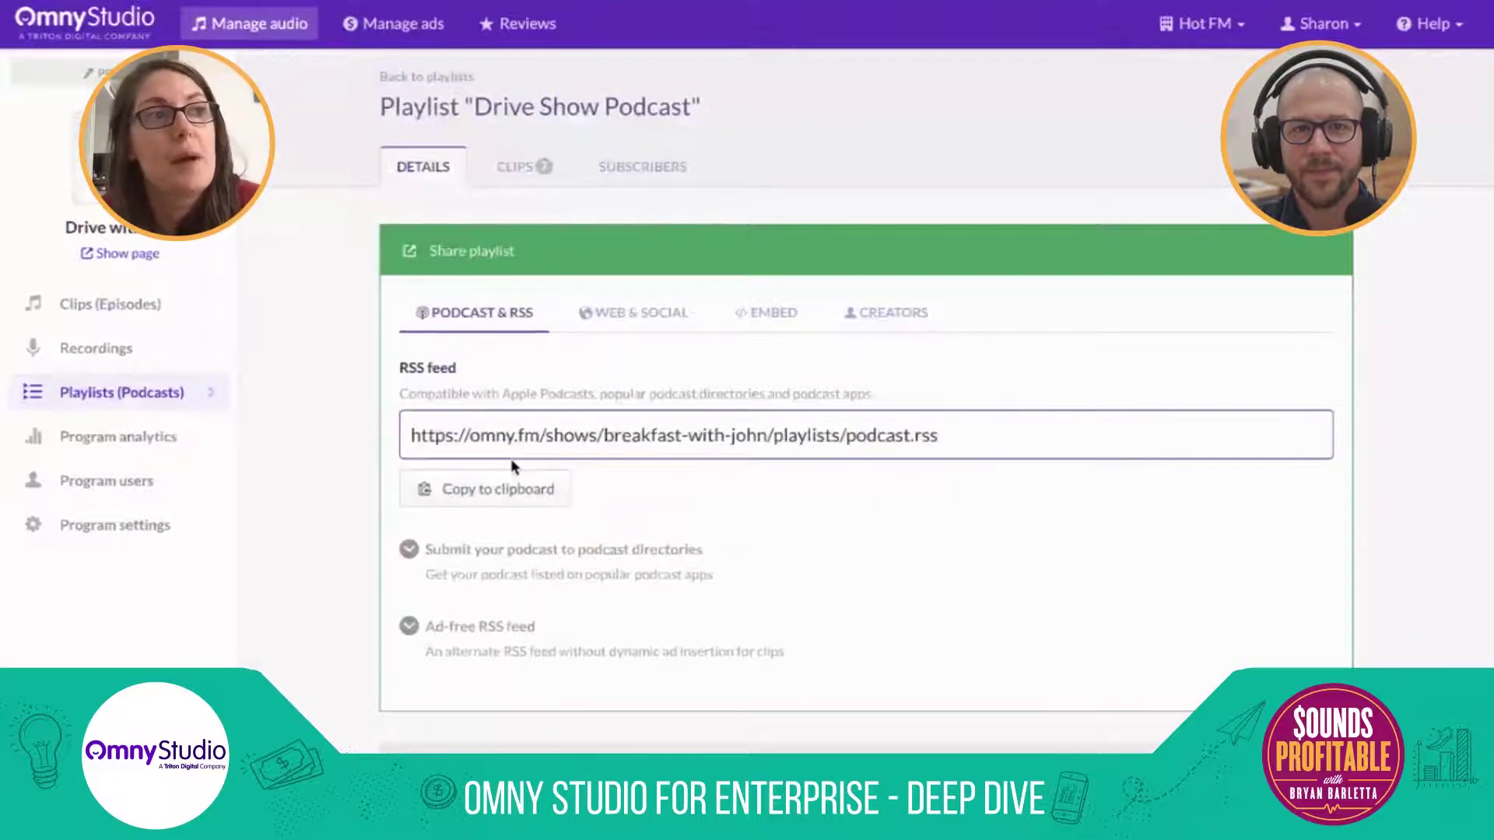
# - Expand the playlist's podcast directory submission options and its ad-free RSS feed section and look through them
pyautogui.click(697, 551)
pyautogui.scroll(-4, 475, 644)
pyautogui.click(475, 644)
pyautogui.scroll(-1, 642, 557)
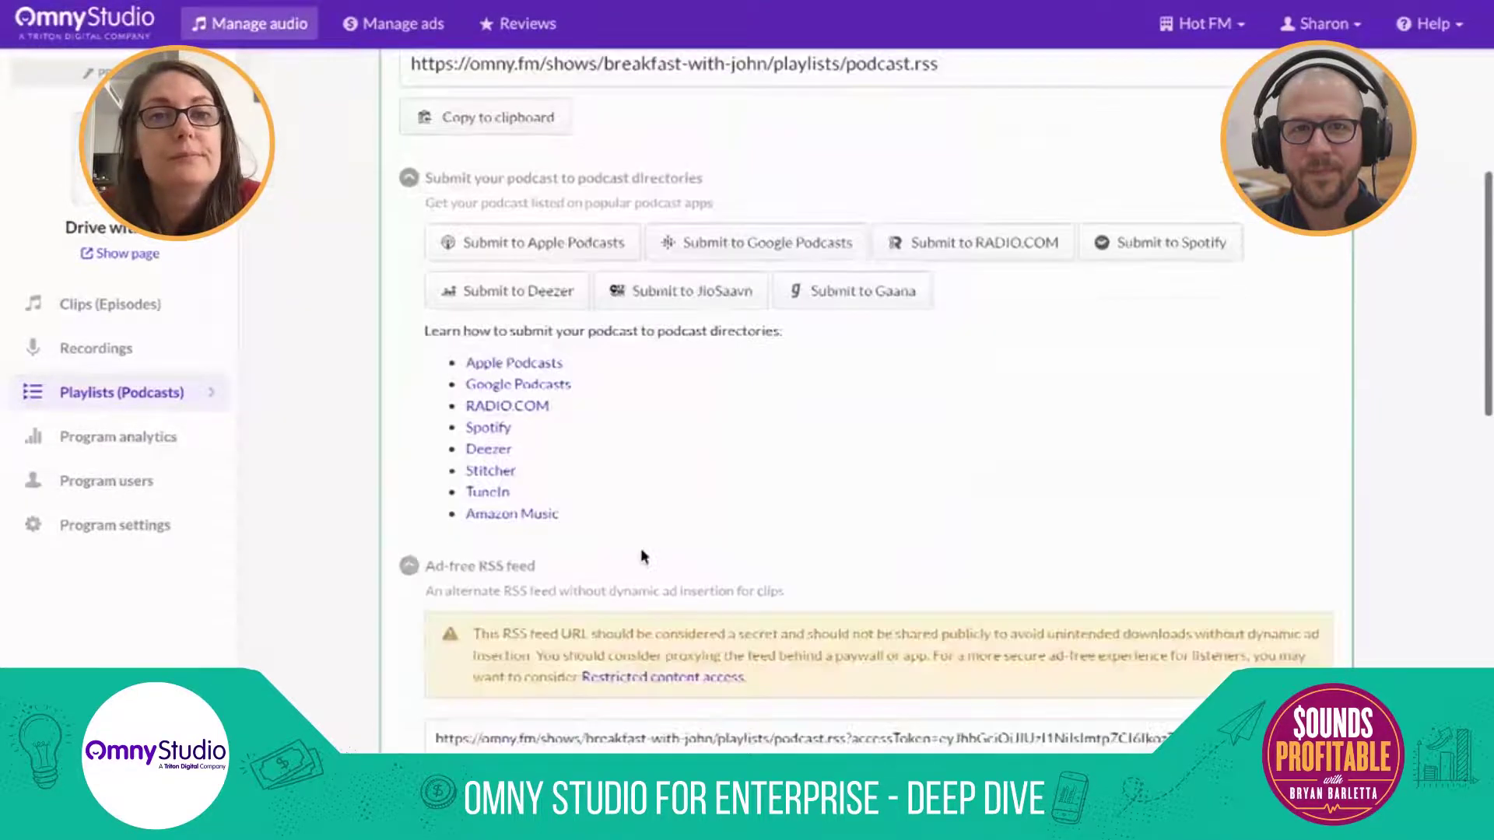
pyautogui.scroll(-1, 641, 557)
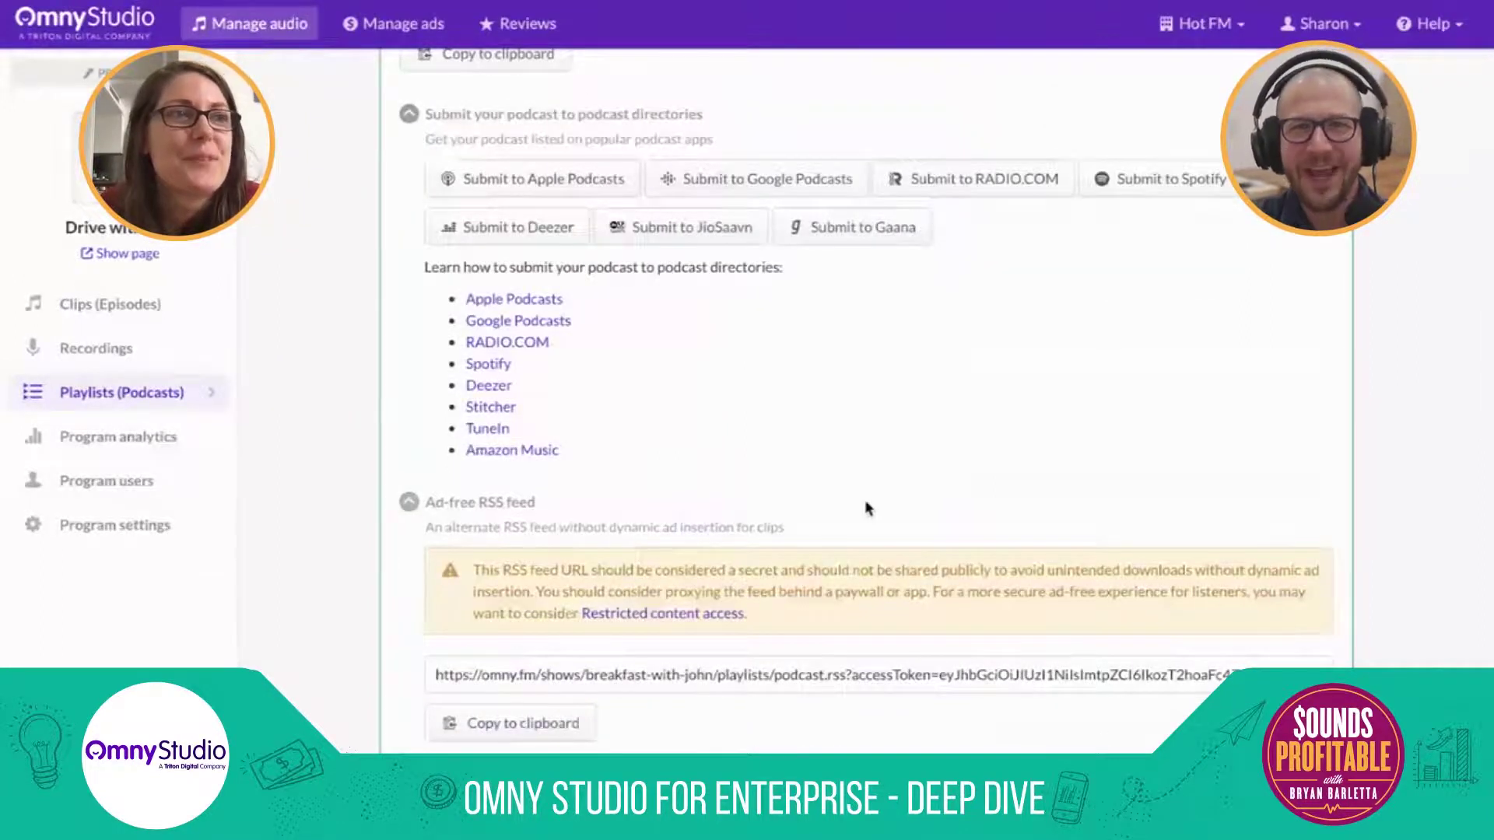
# - Open the clips list of the Drive Show Podcast playlist and look through its sort order, auto-add status and clips
pyautogui.scroll(2, 866, 503)
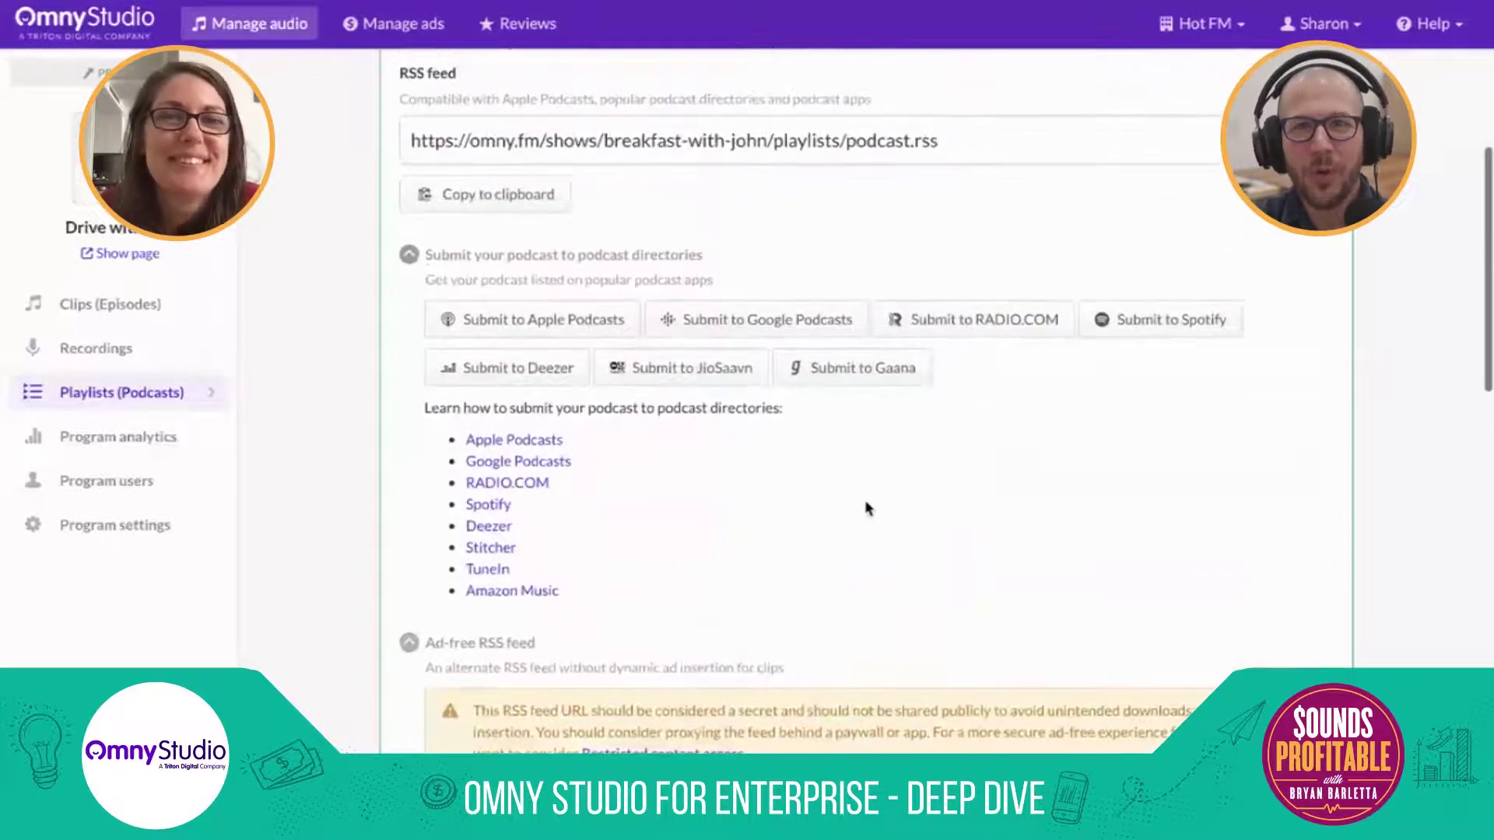
pyautogui.scroll(4, 867, 507)
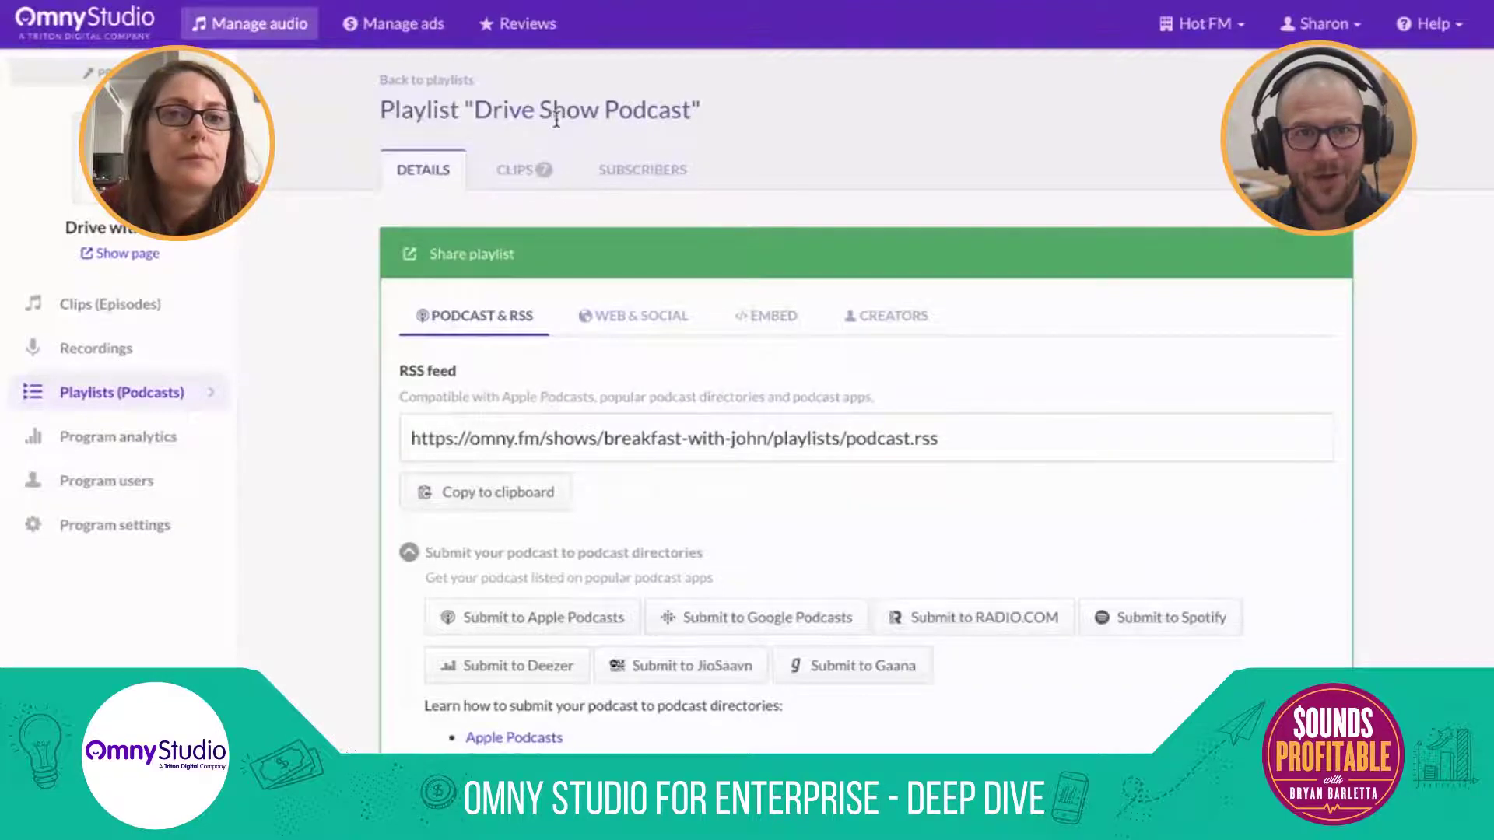
pyautogui.click(529, 173)
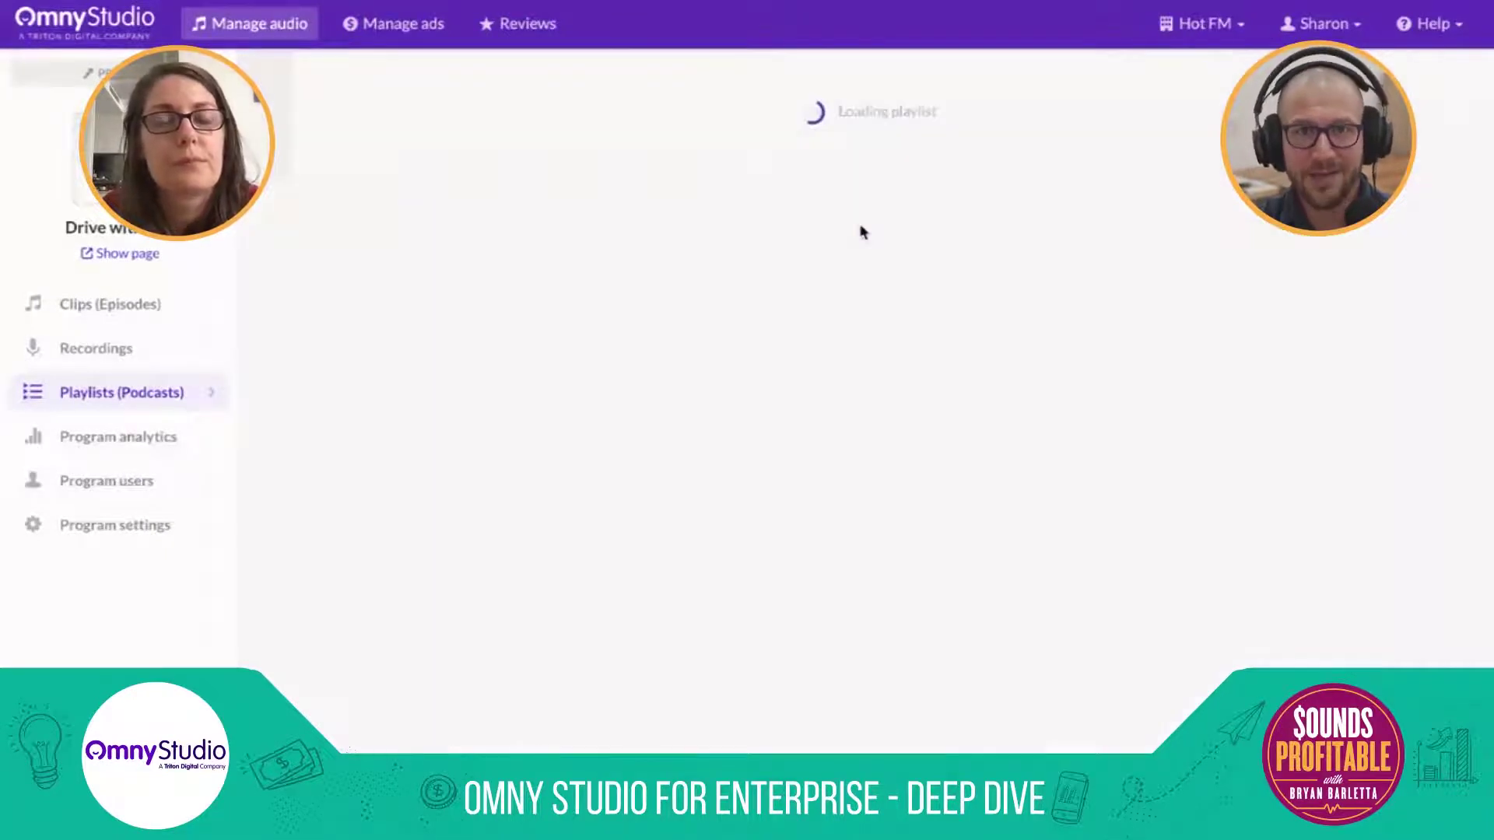
pyautogui.scroll(-1, 852, 243)
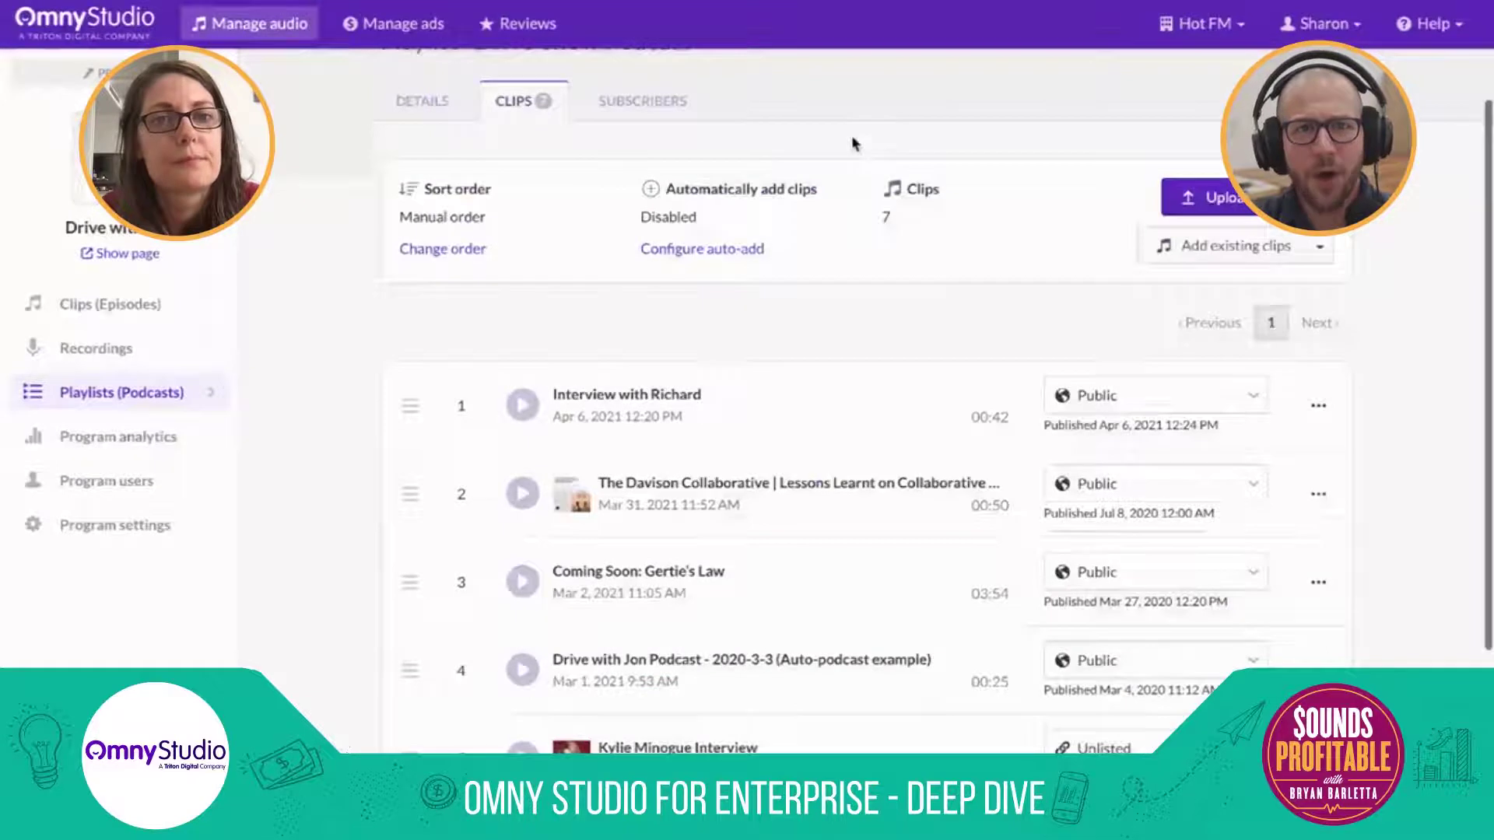
pyautogui.scroll(-1, 851, 144)
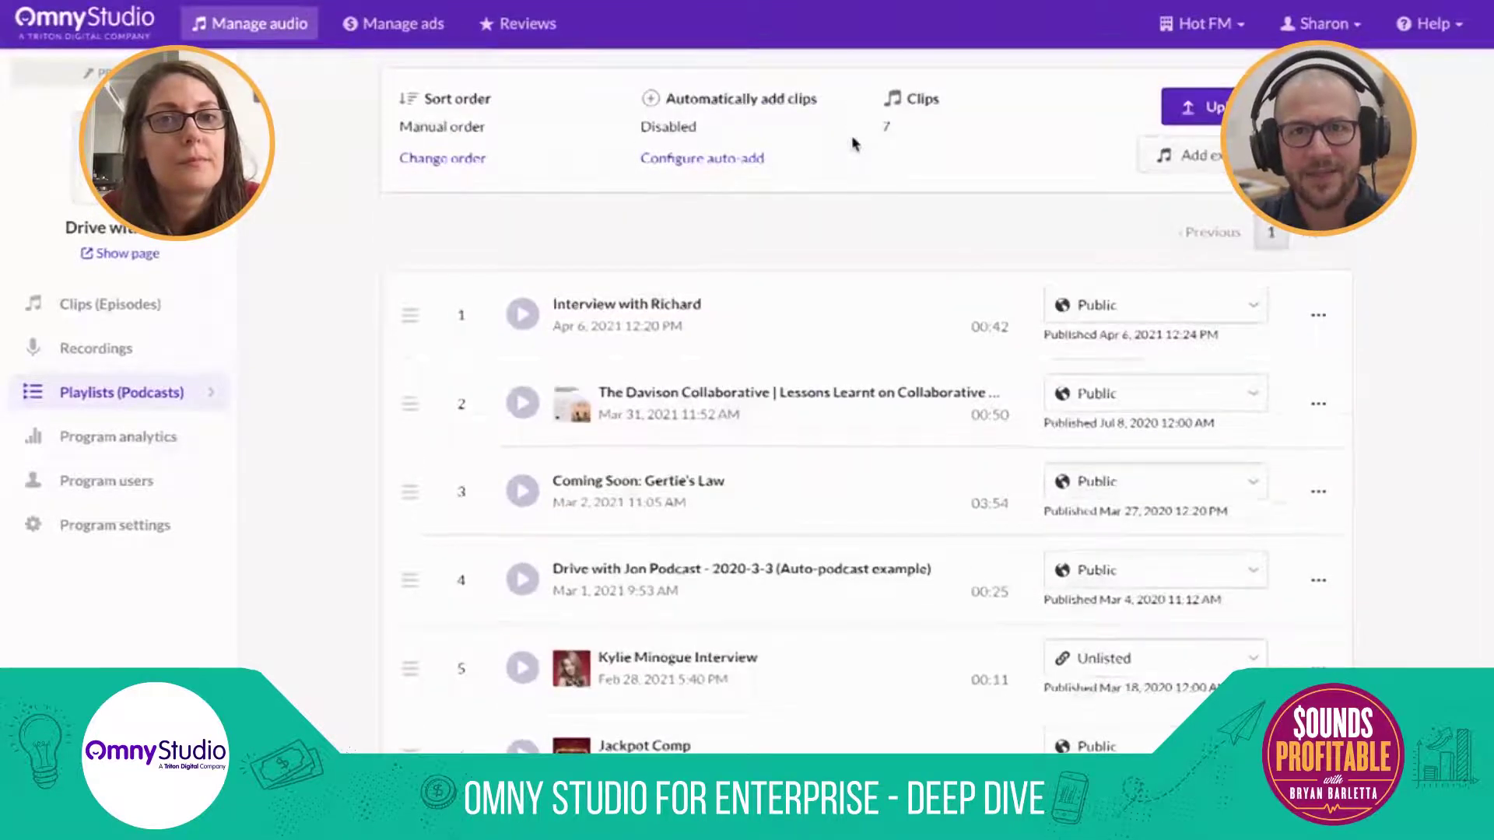
pyautogui.scroll(1, 852, 144)
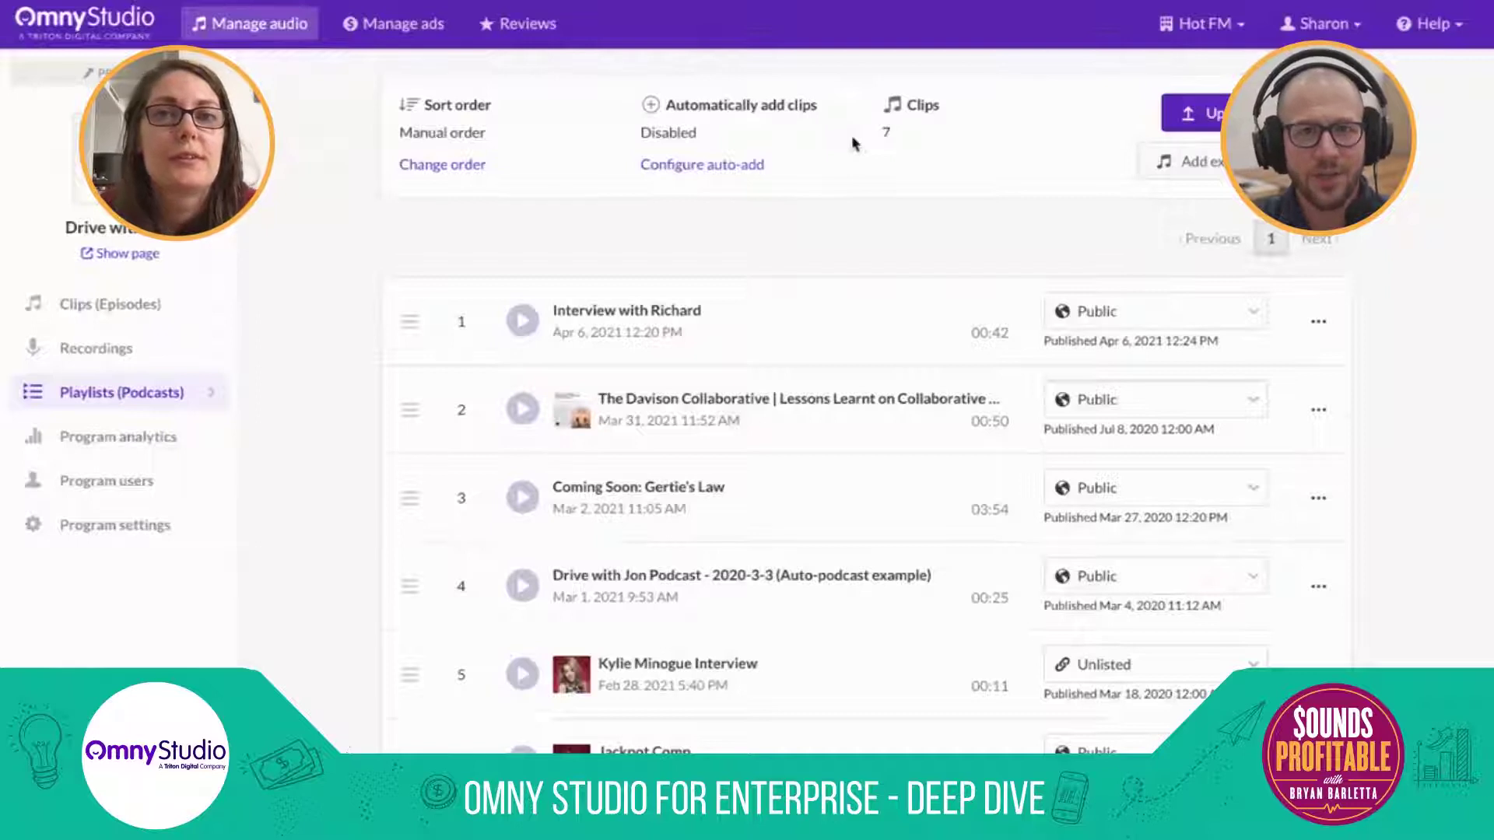
pyautogui.scroll(1, 823, 227)
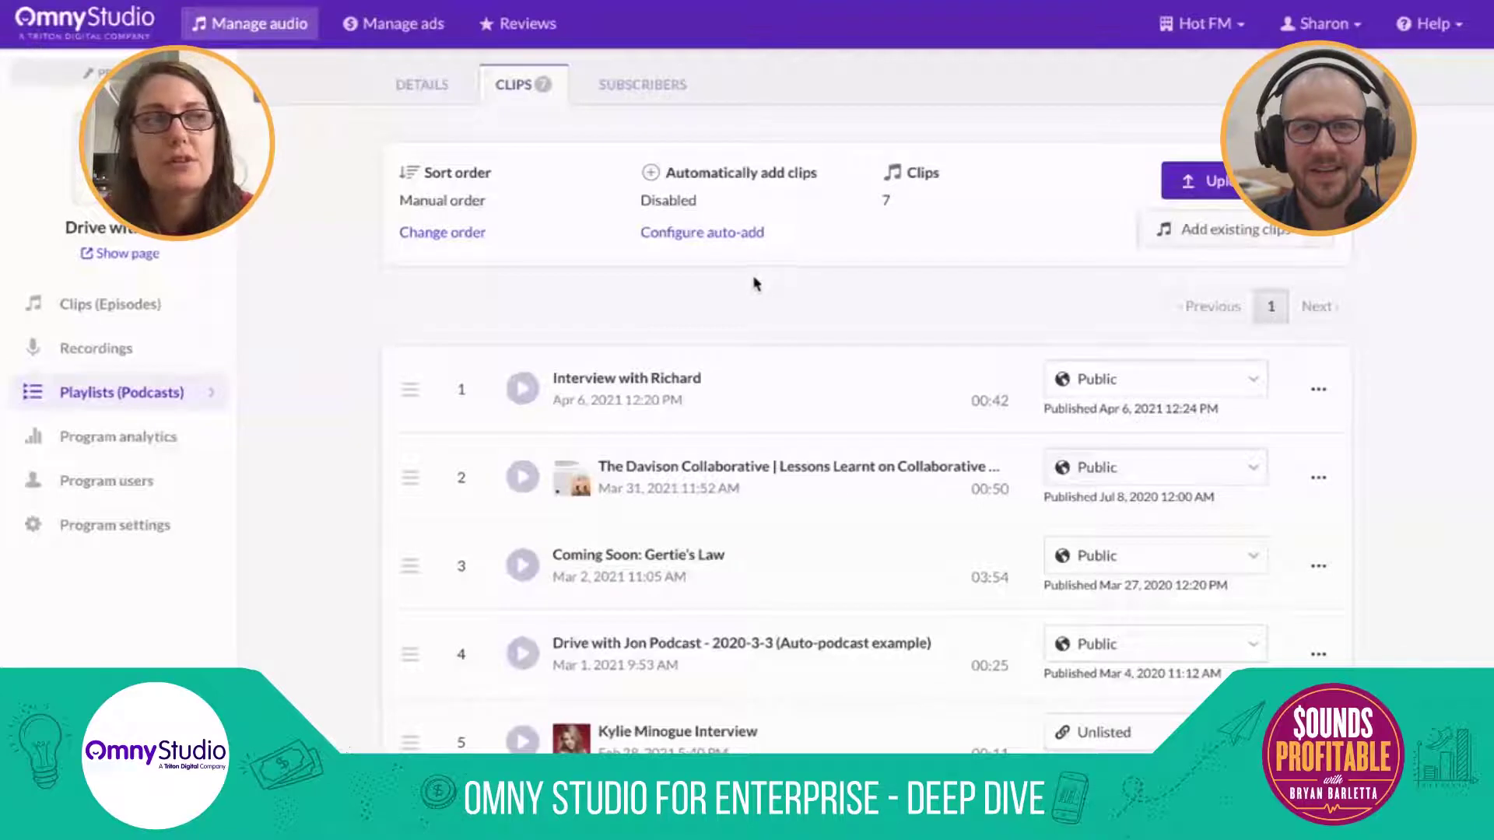
# - Open the playlist's auto-add configuration and examine its title, published state and tag rules and the options for clips from other programs
pyautogui.click(745, 234)
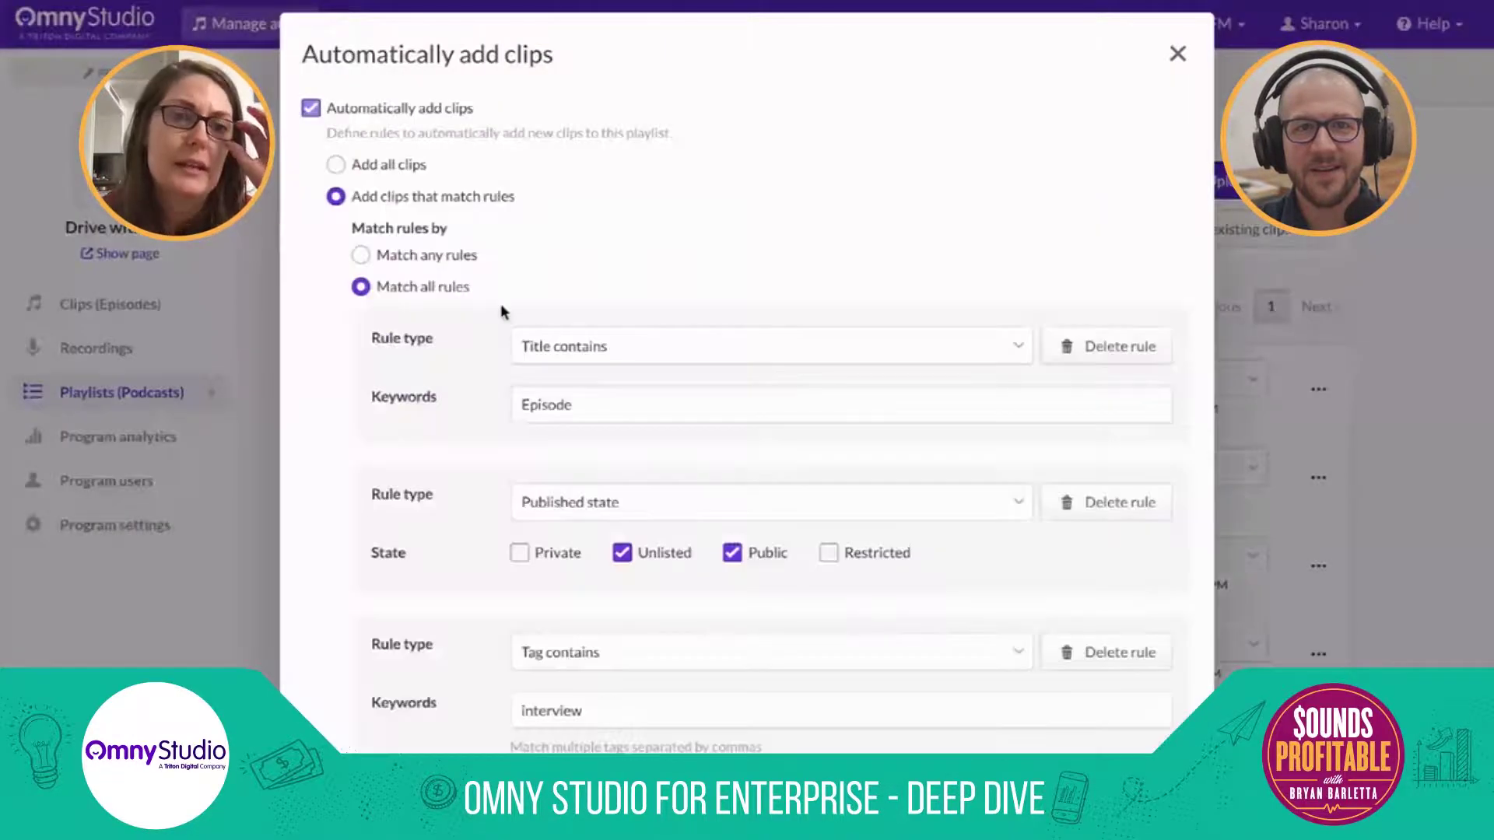
pyautogui.scroll(-2, 631, 402)
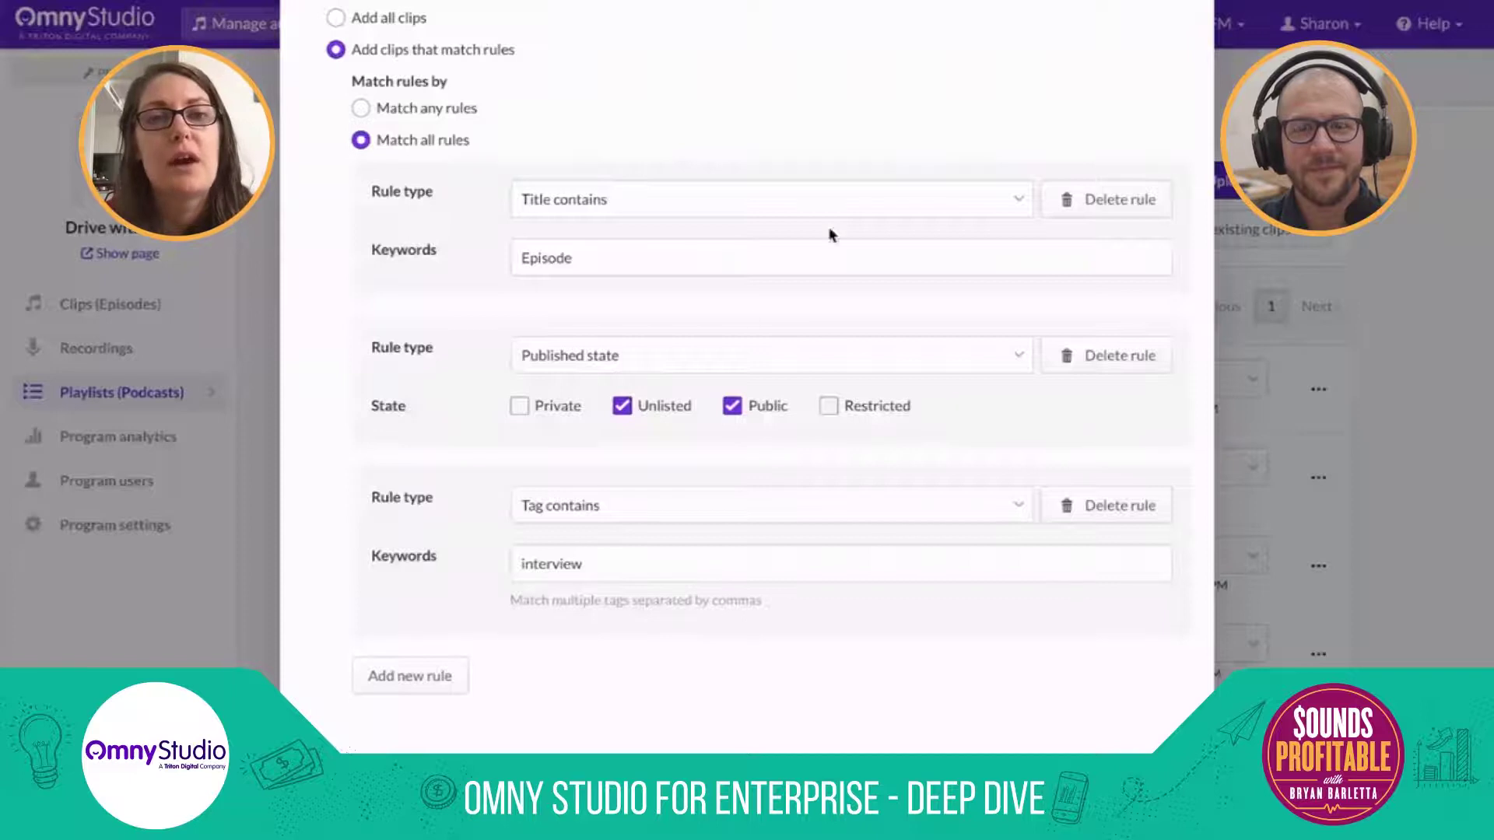
pyautogui.scroll(-2, 699, 265)
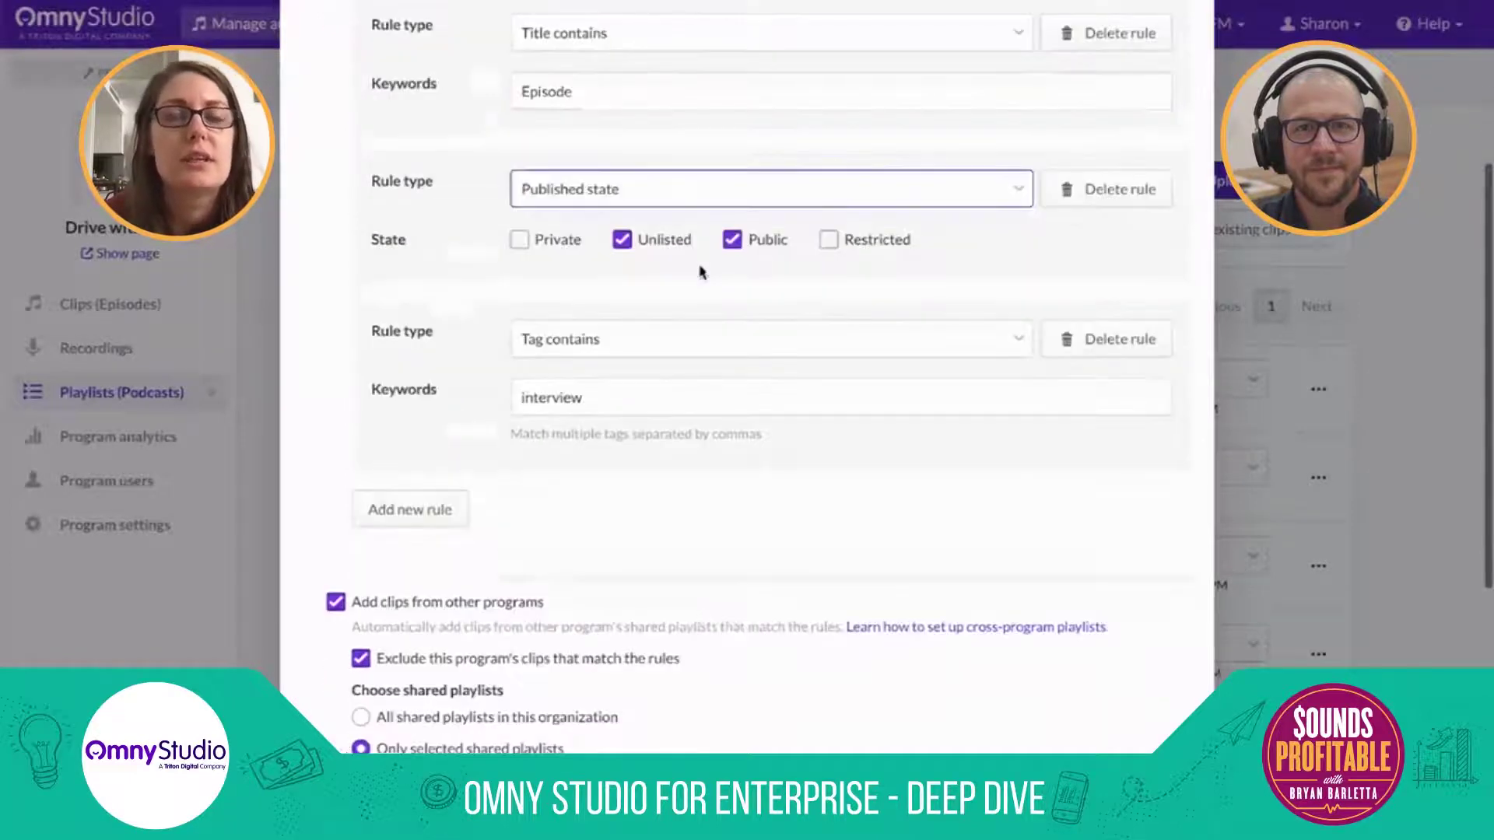
pyautogui.scroll(3, 699, 270)
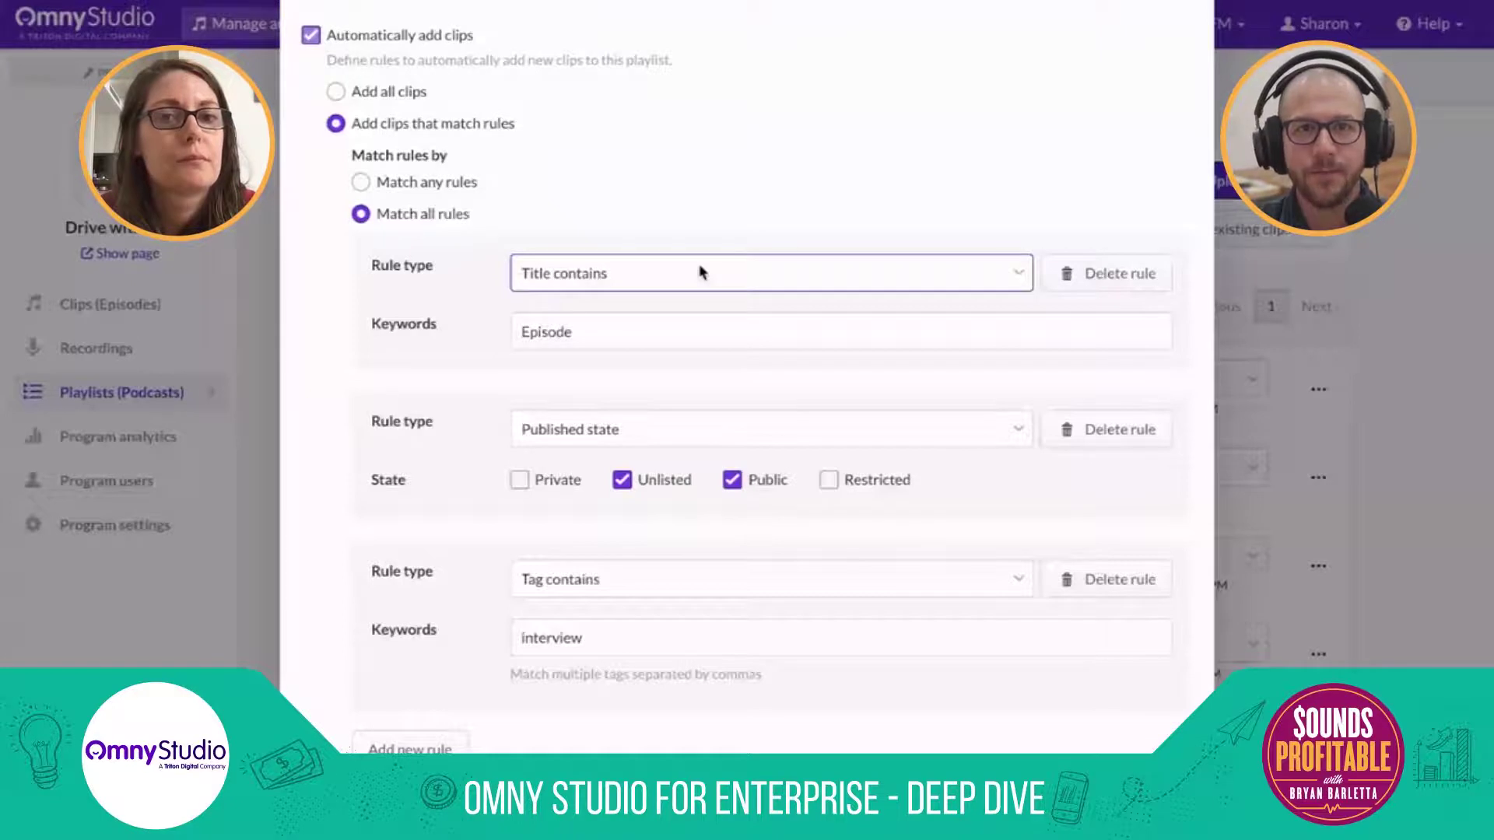
pyautogui.scroll(-2, 781, 155)
pyautogui.scroll(2, 781, 155)
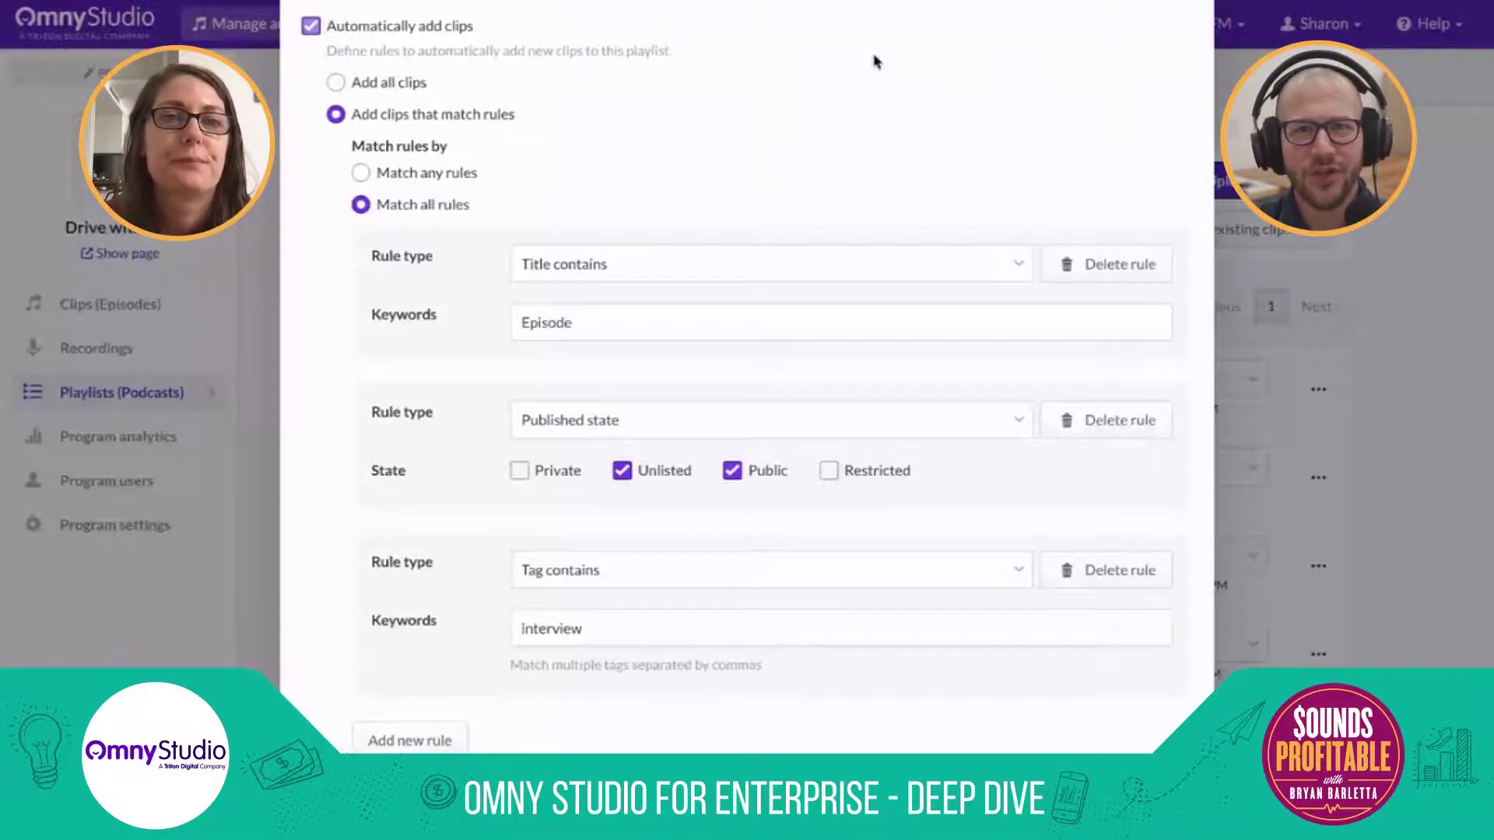
pyautogui.scroll(1, 868, 66)
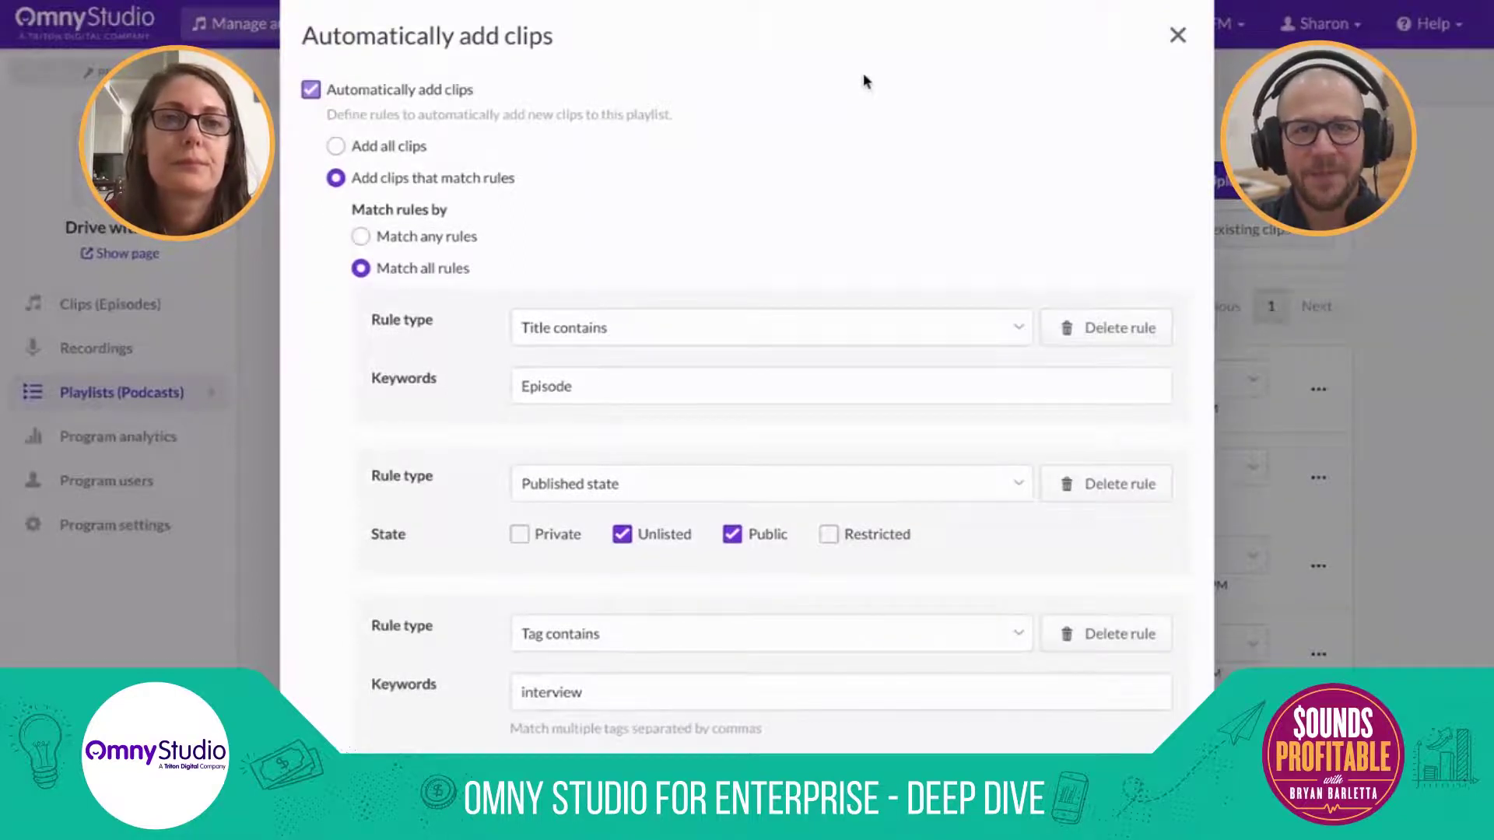
pyautogui.scroll(1, 926, 69)
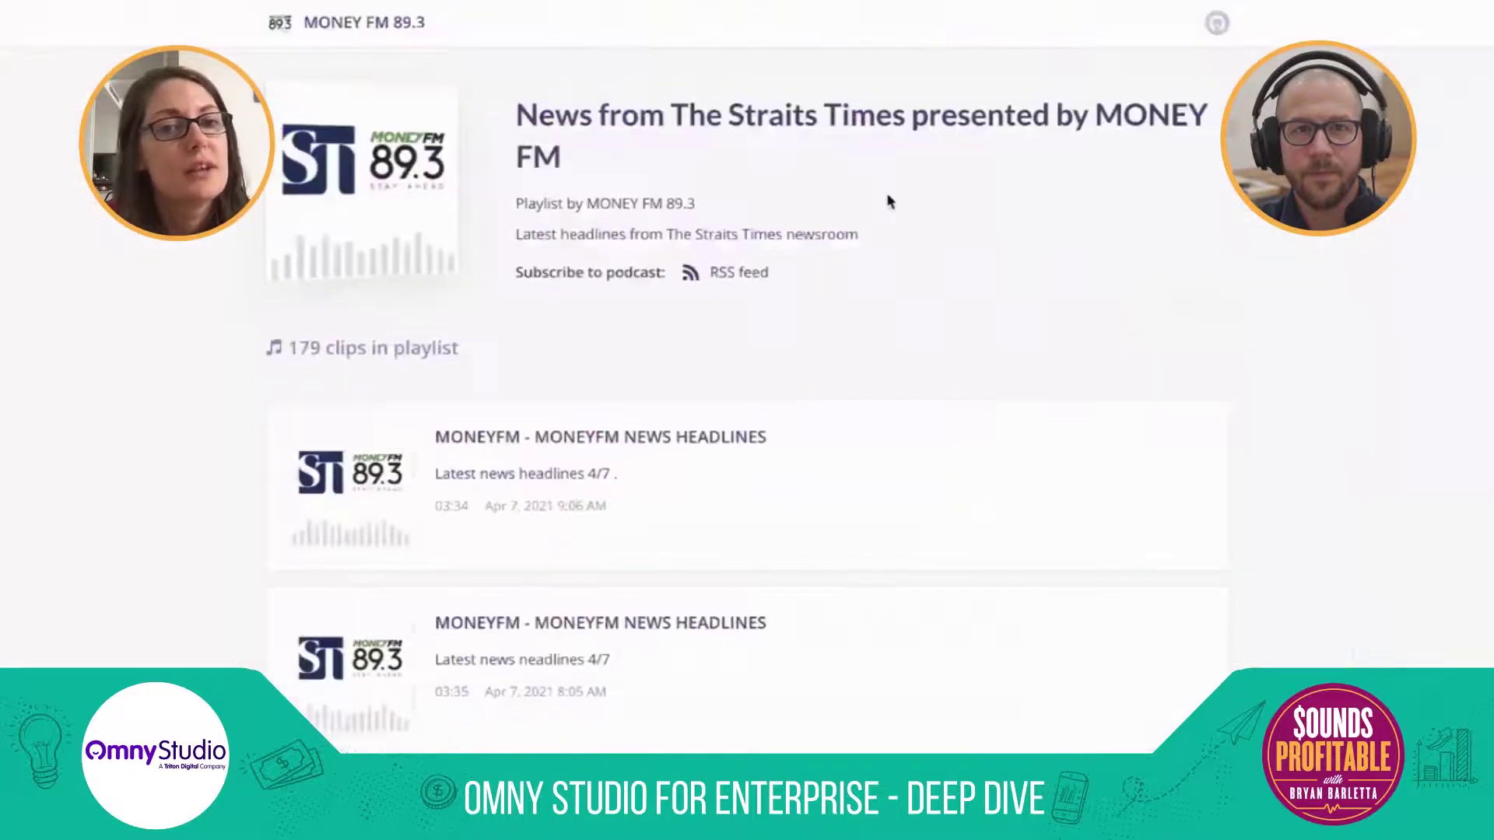
# - Look through the clips on the public playlist page "News from The Straits Times presented by MONEY FM"
pyautogui.scroll(-2, 895, 218)
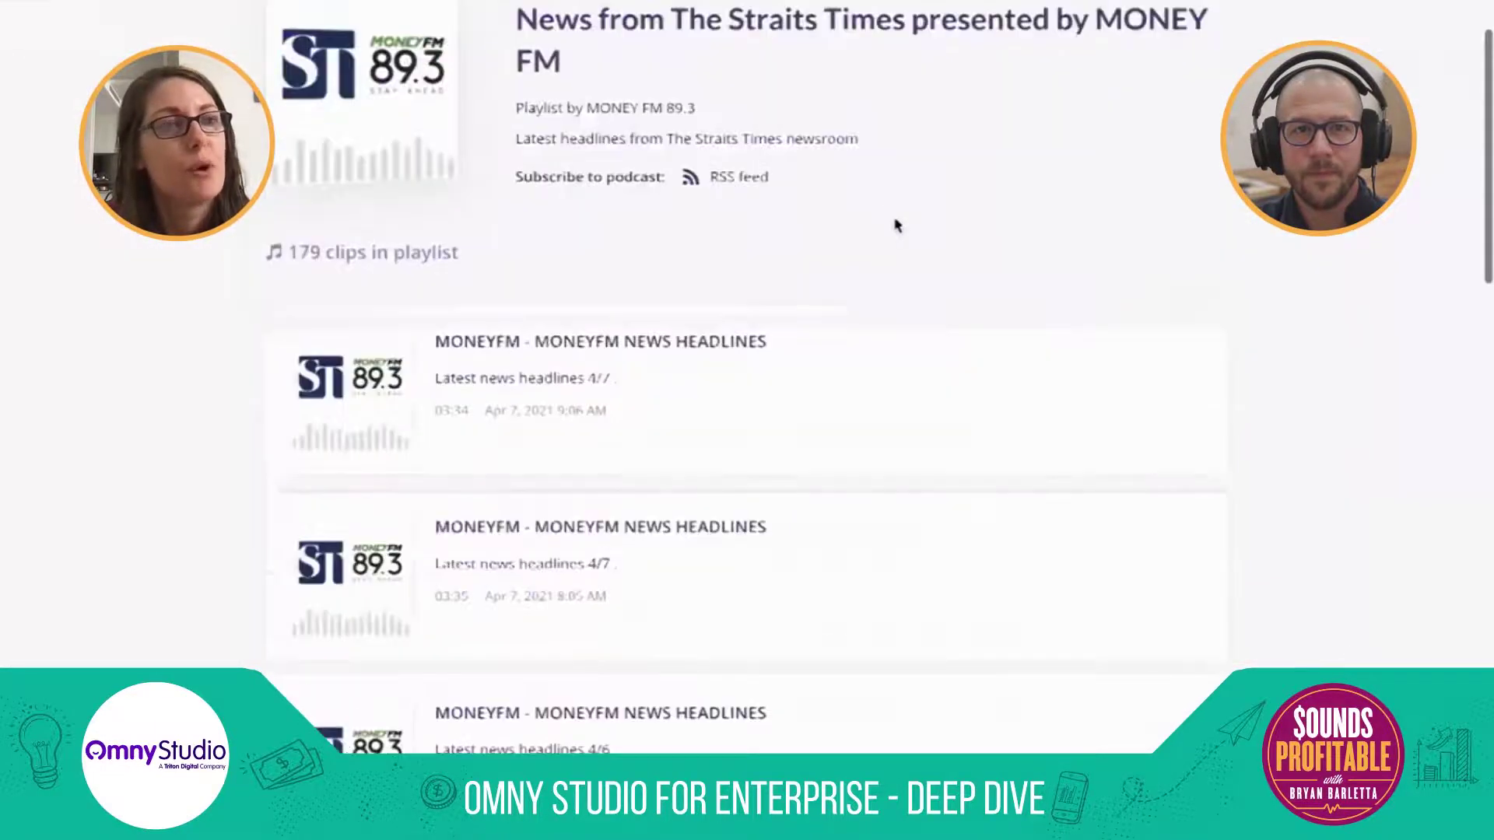
pyautogui.scroll(2, 894, 225)
pyautogui.scroll(-2, 895, 225)
pyautogui.scroll(1, 833, 330)
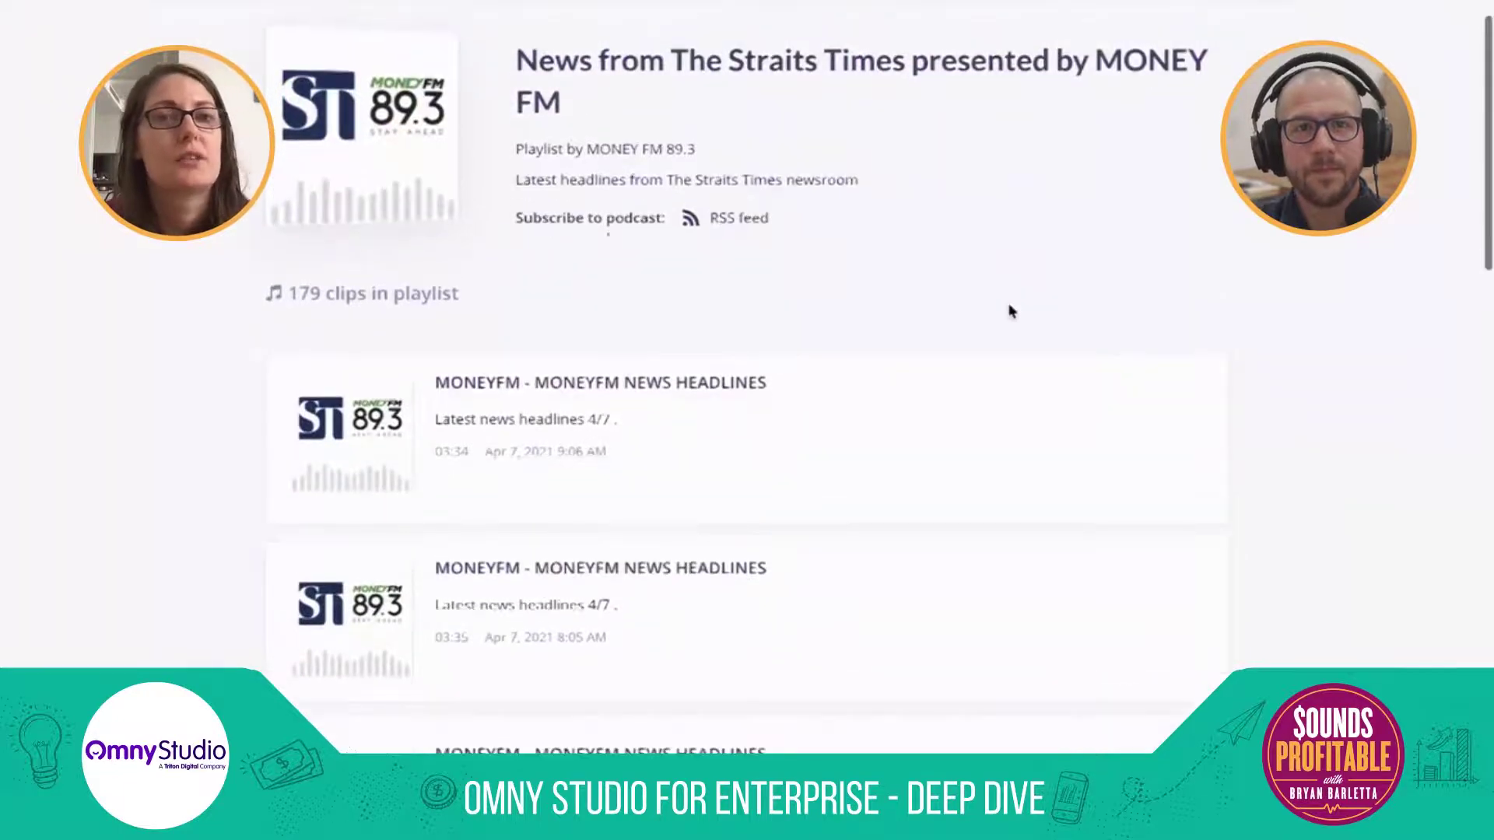
pyautogui.scroll(-1, 1011, 311)
pyautogui.scroll(-7, 1011, 311)
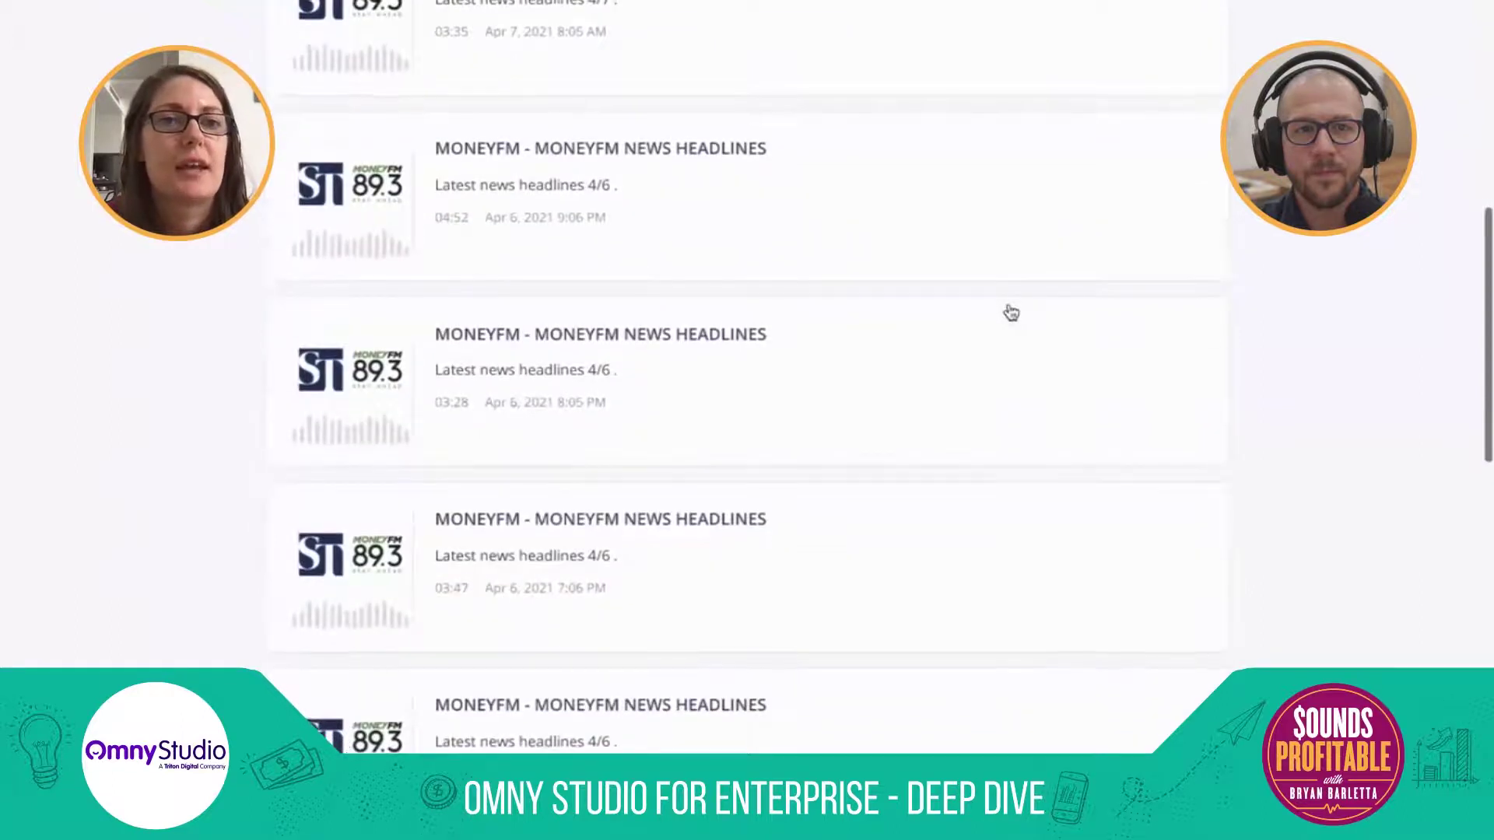
pyautogui.scroll(1, 1010, 311)
pyautogui.scroll(2, 1011, 311)
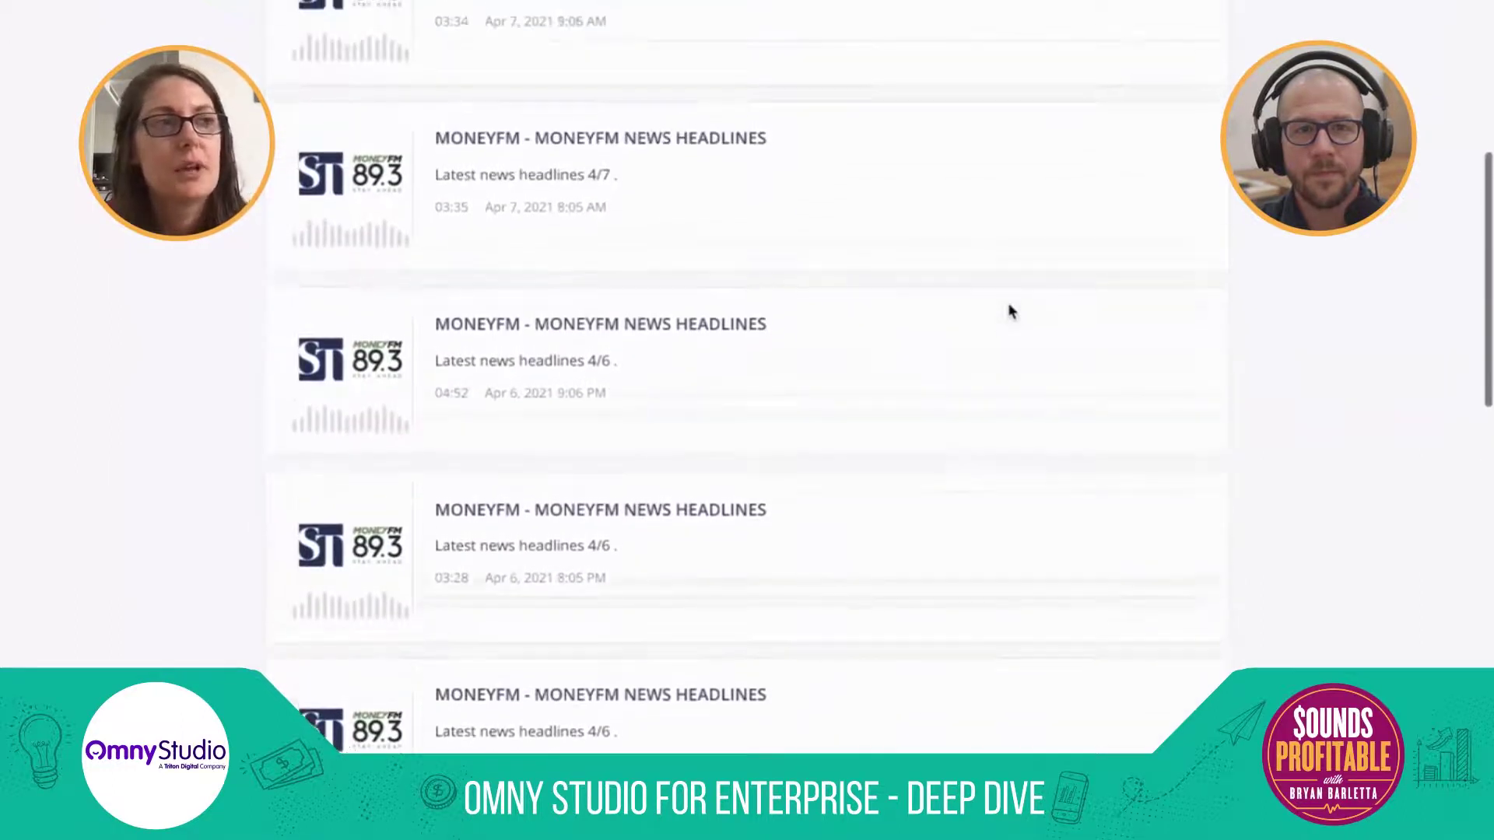
pyautogui.scroll(2, 1011, 312)
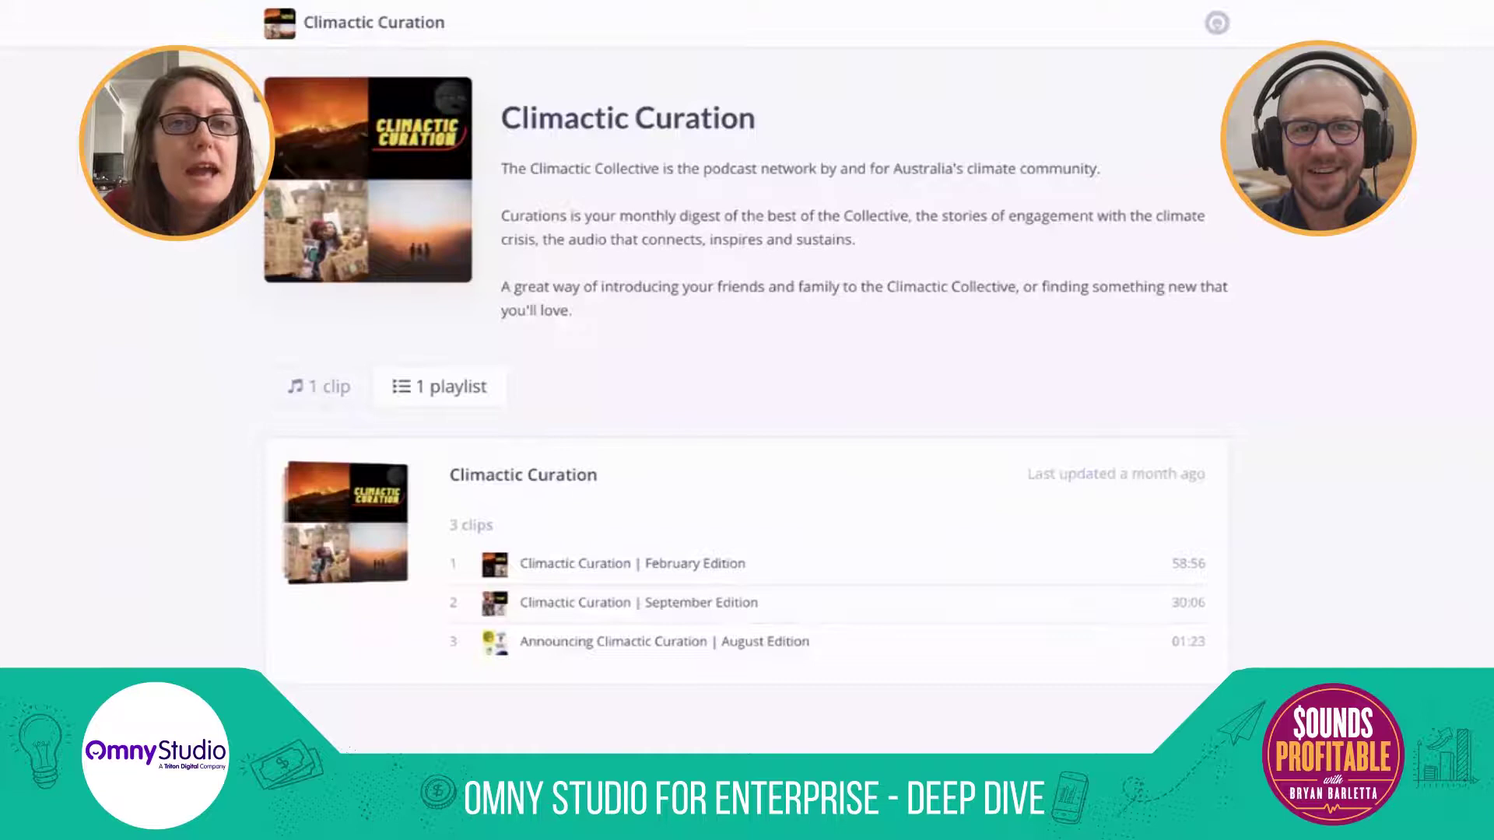
# - Switch back to Omny Studio, open the Drive with Jon program's clips list and look over the episodes and clip search
pyautogui.hotkey('alt', 'Tab')
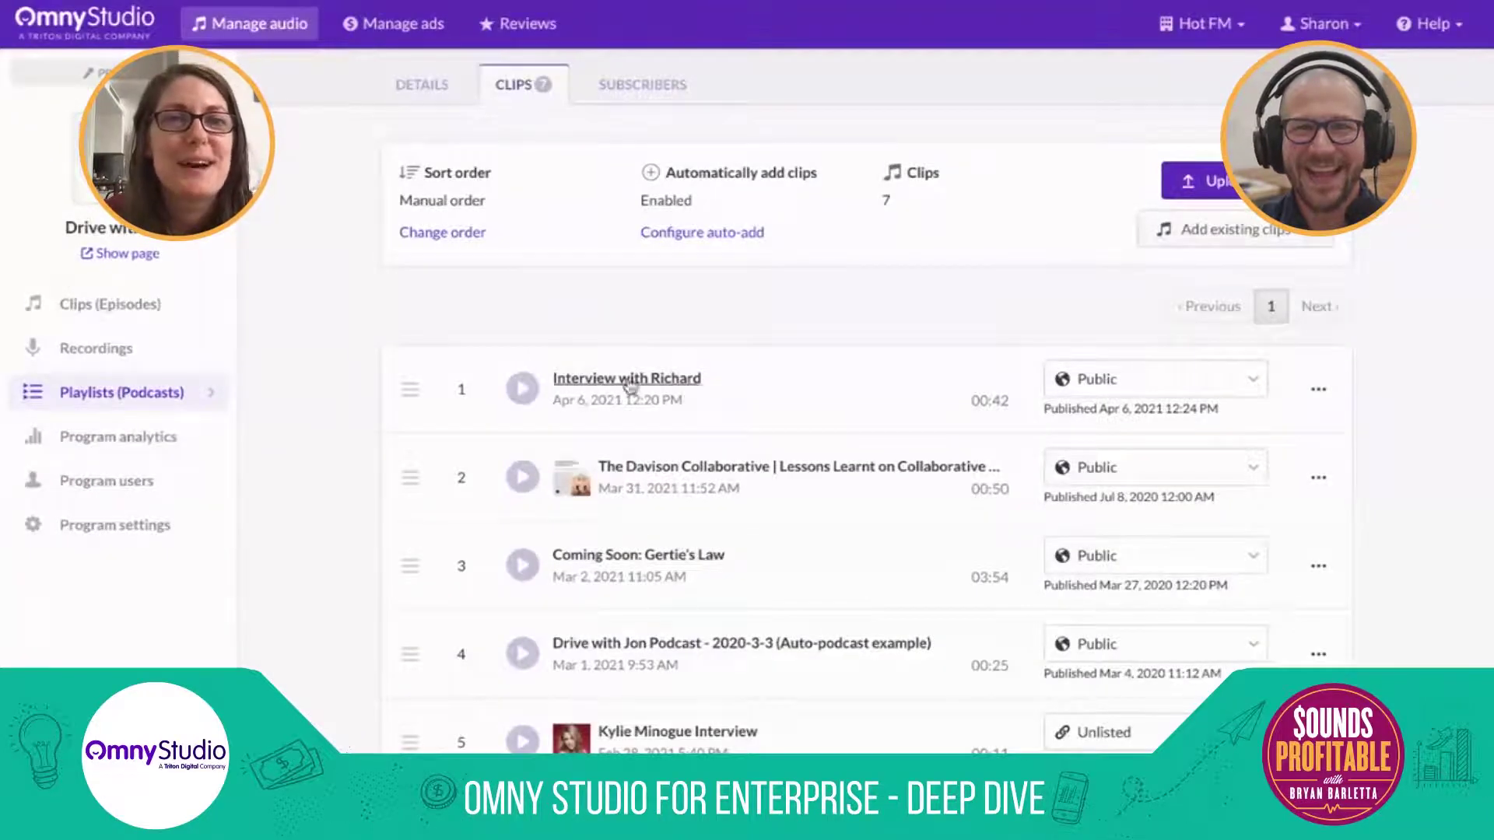
pyautogui.click(129, 311)
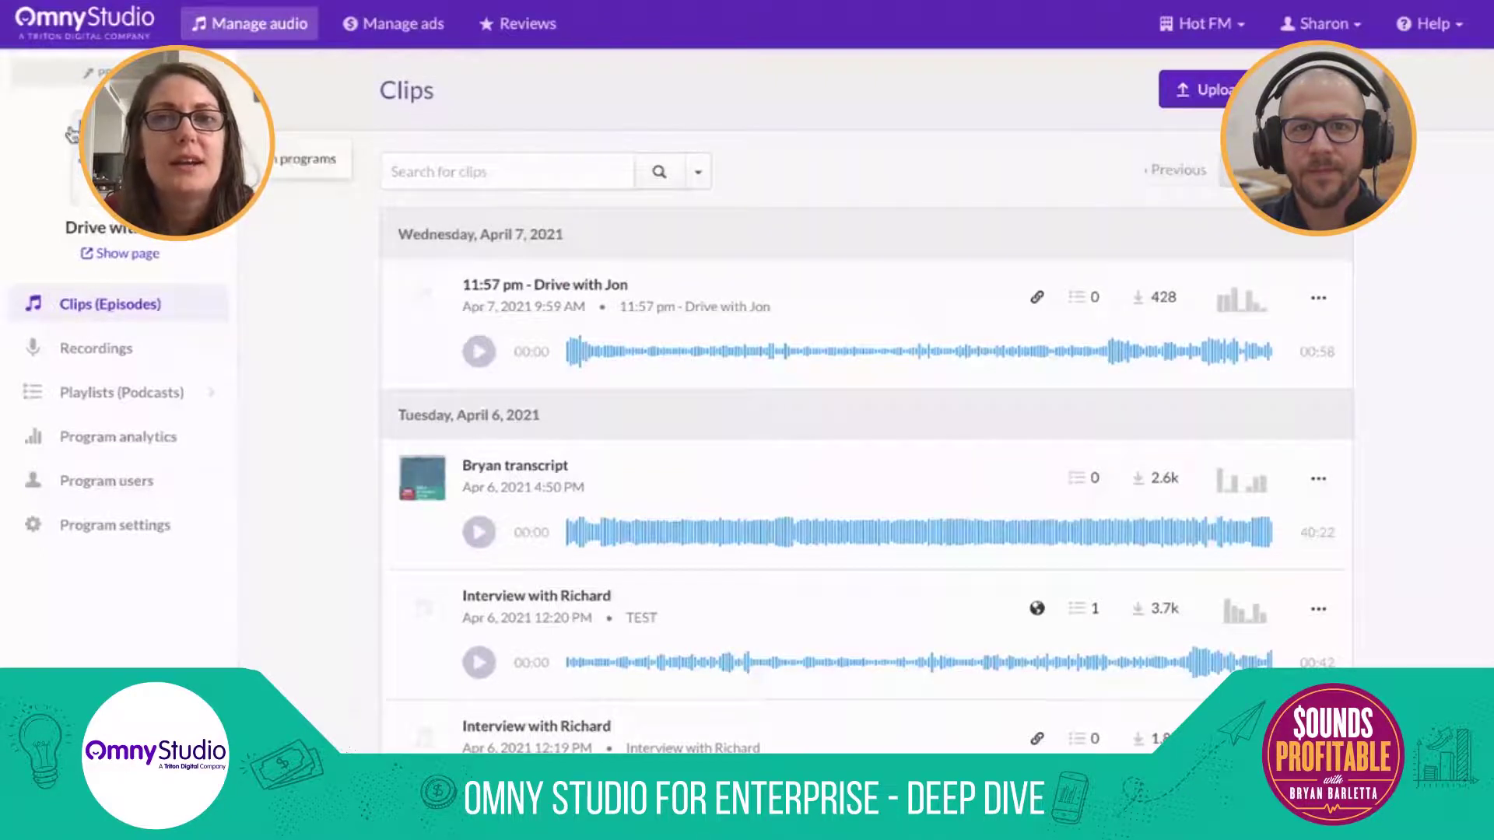
pyautogui.moveTo(163, 389)
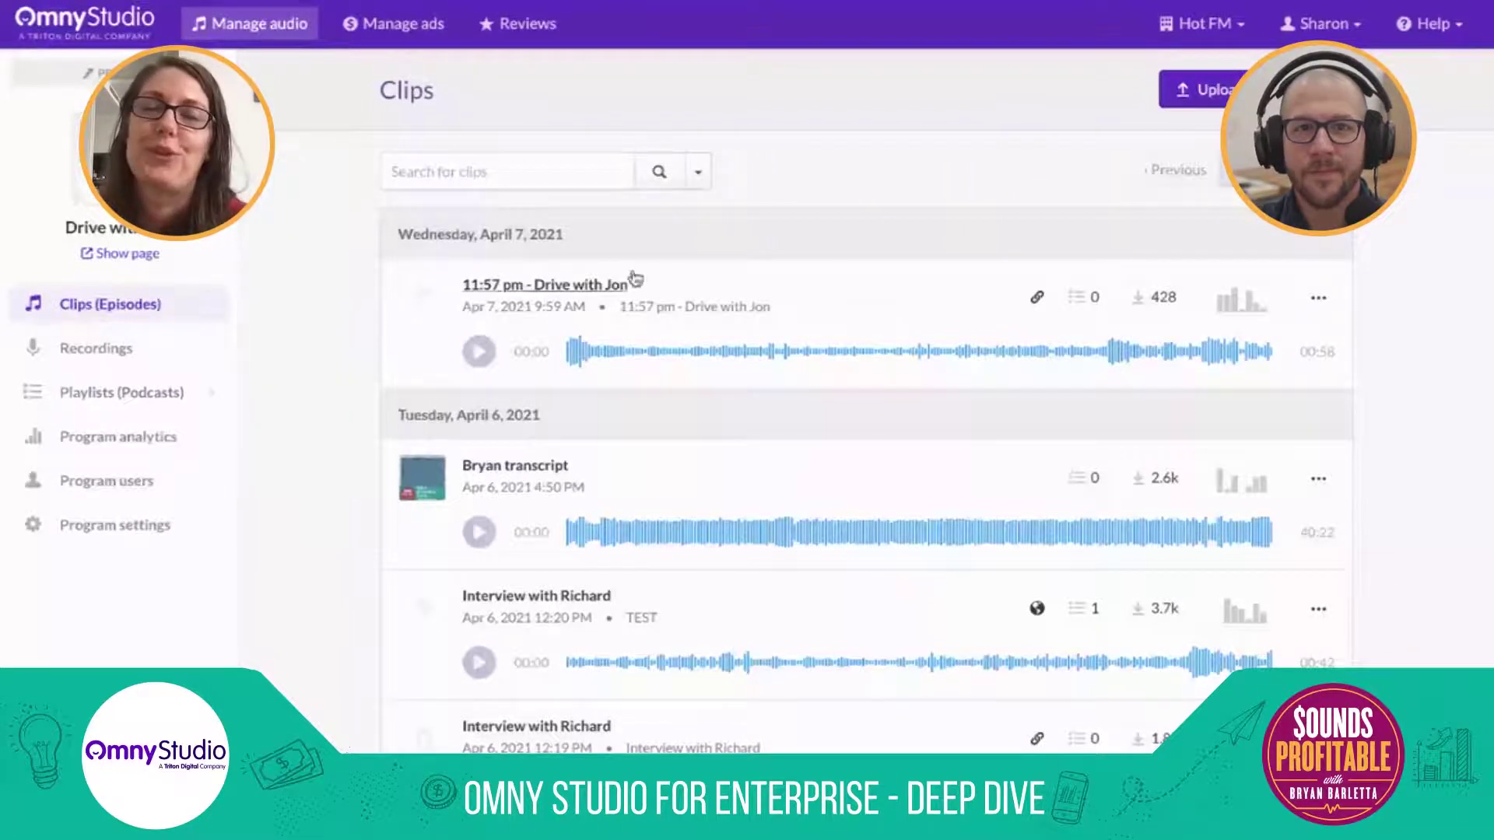
pyautogui.scroll(-15, 782, 206)
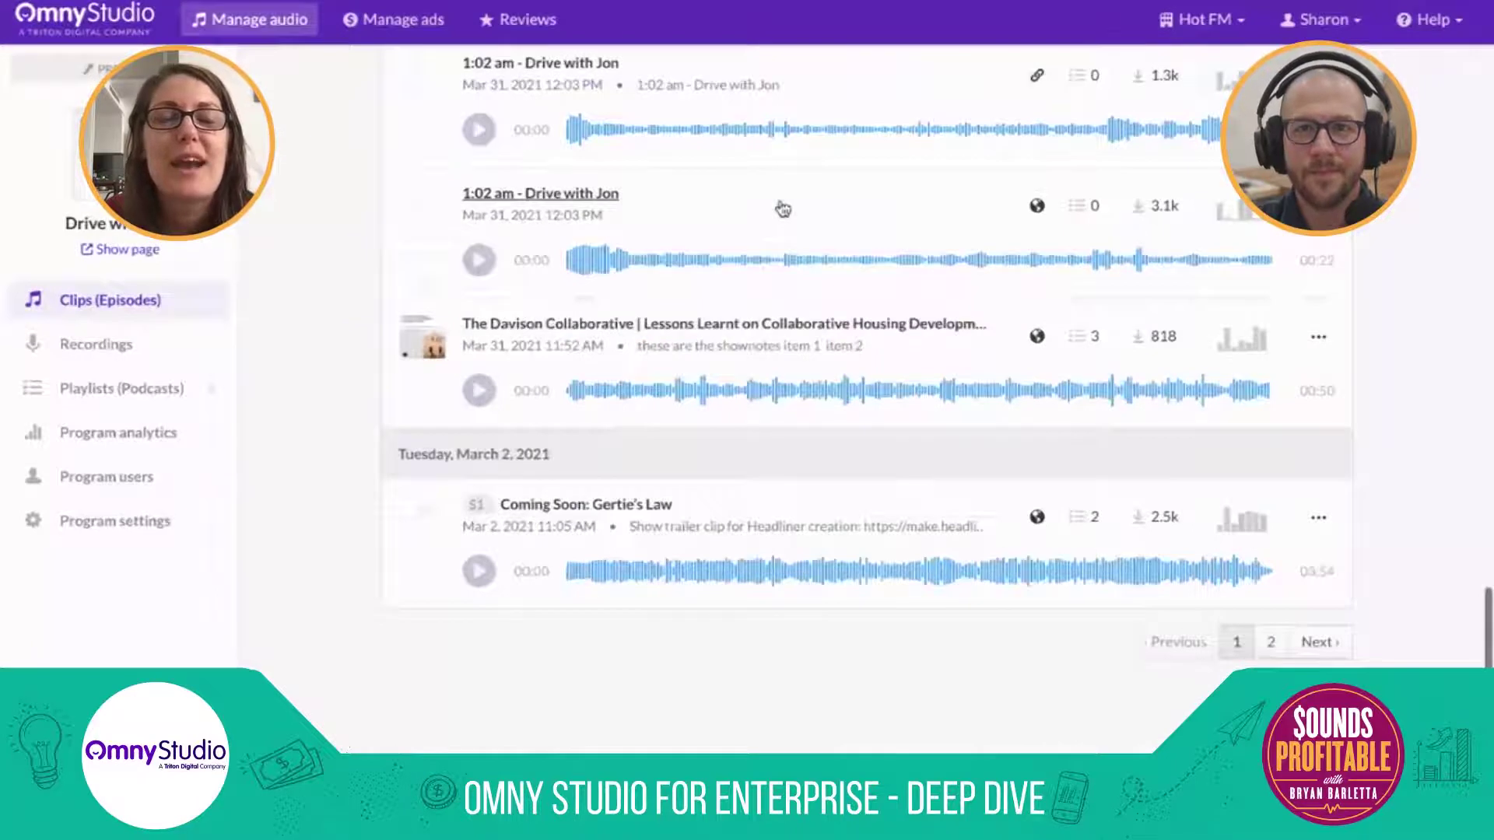
pyautogui.scroll(15, 782, 206)
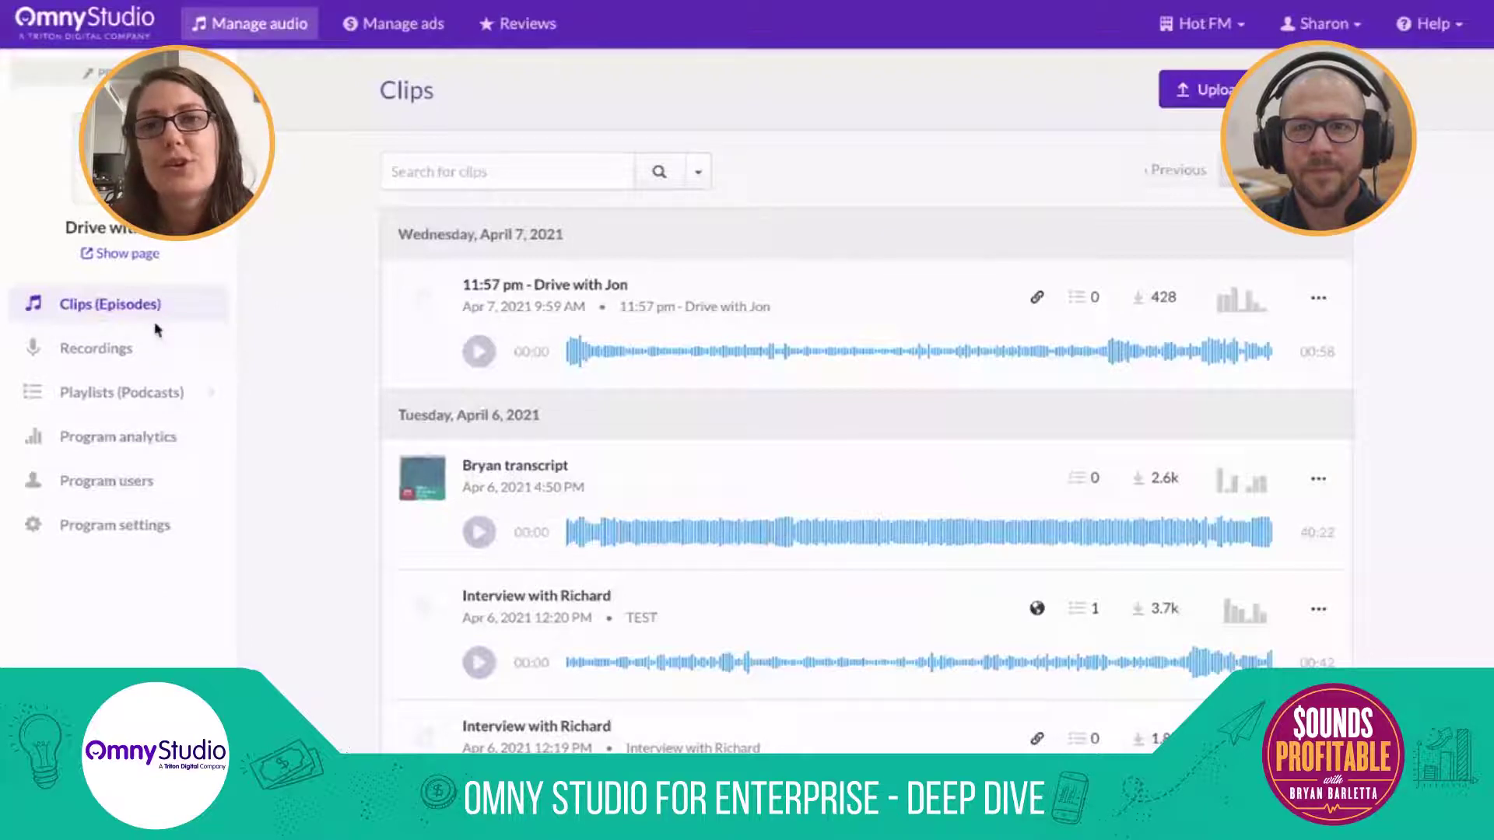
pyautogui.click(101, 306)
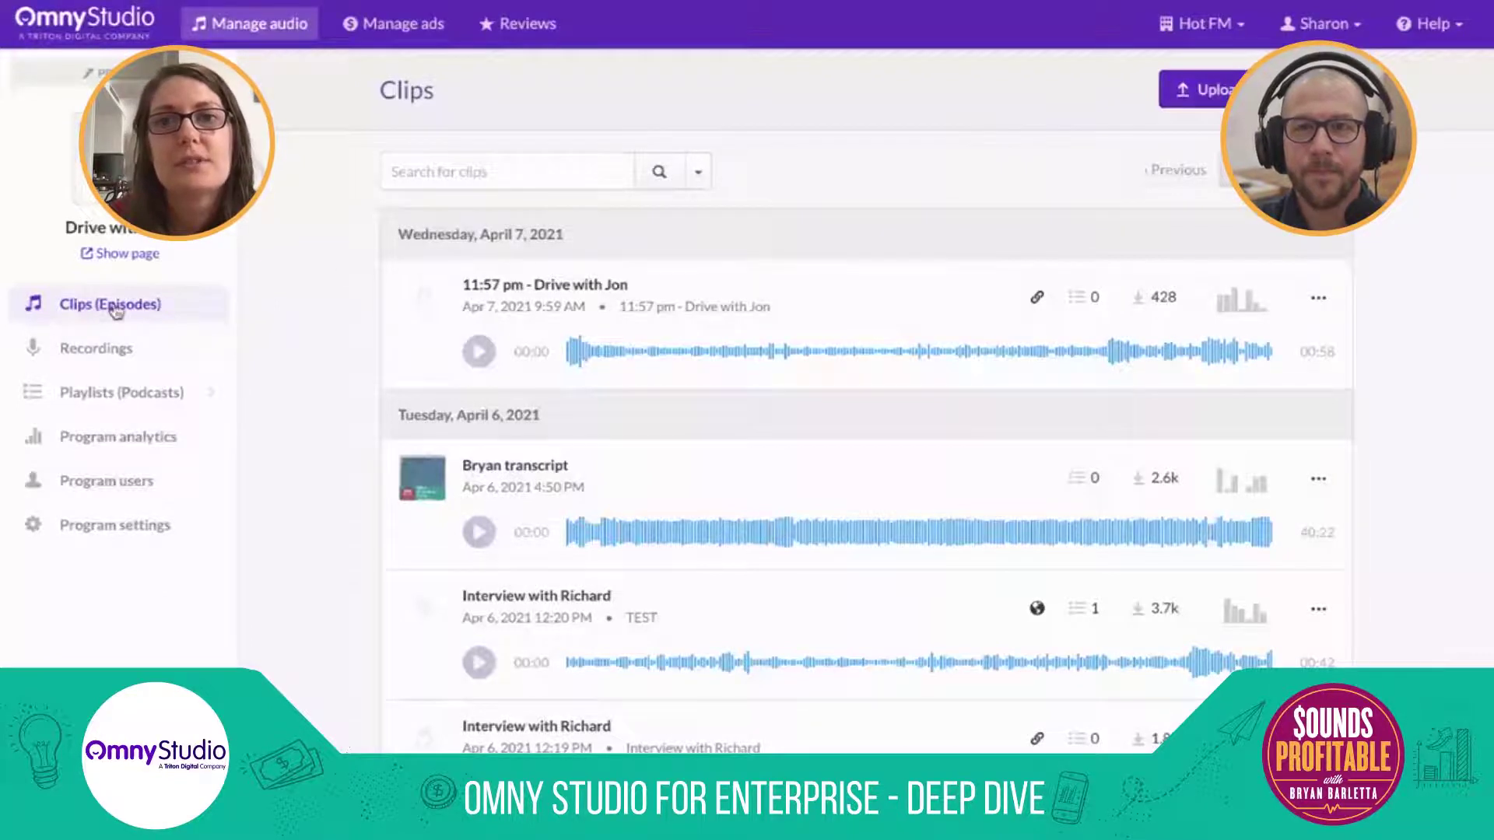
pyautogui.click(454, 183)
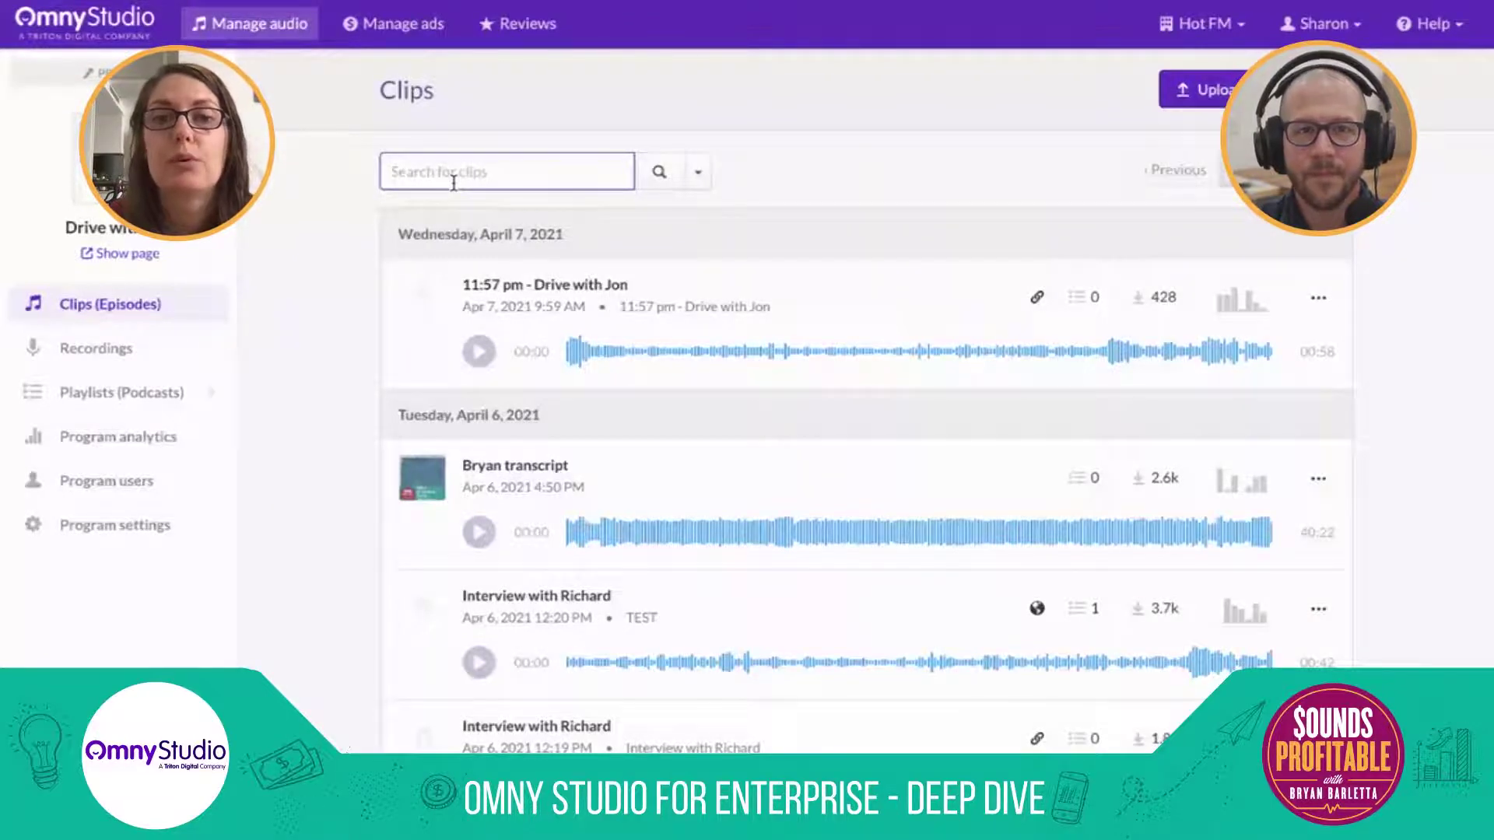
pyautogui.click(729, 192)
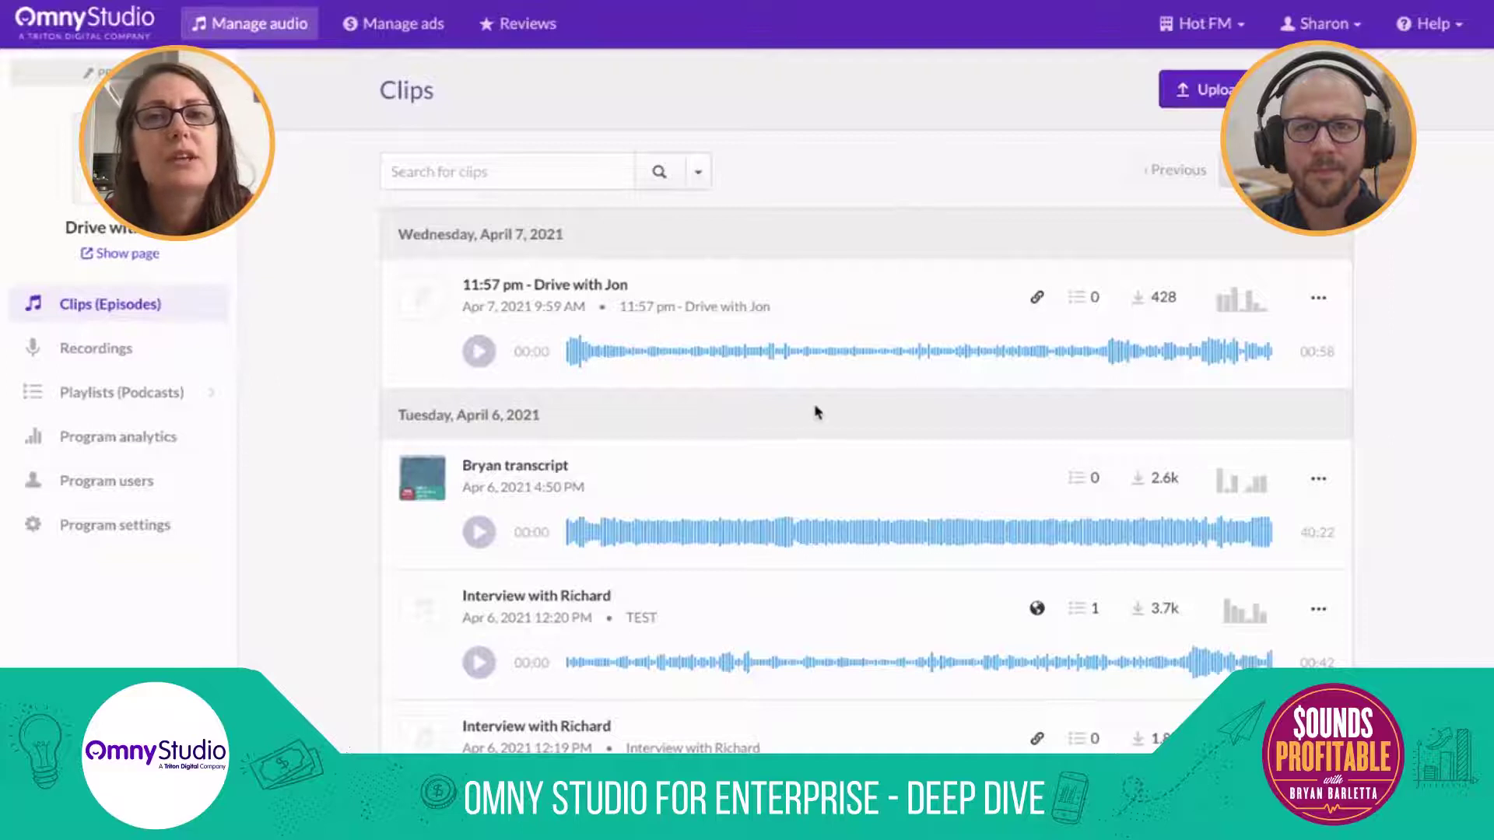
# - Examine the visibility status and playlist membership of the program's clips
pyautogui.scroll(-2, 814, 410)
pyautogui.scroll(-2, 900, 529)
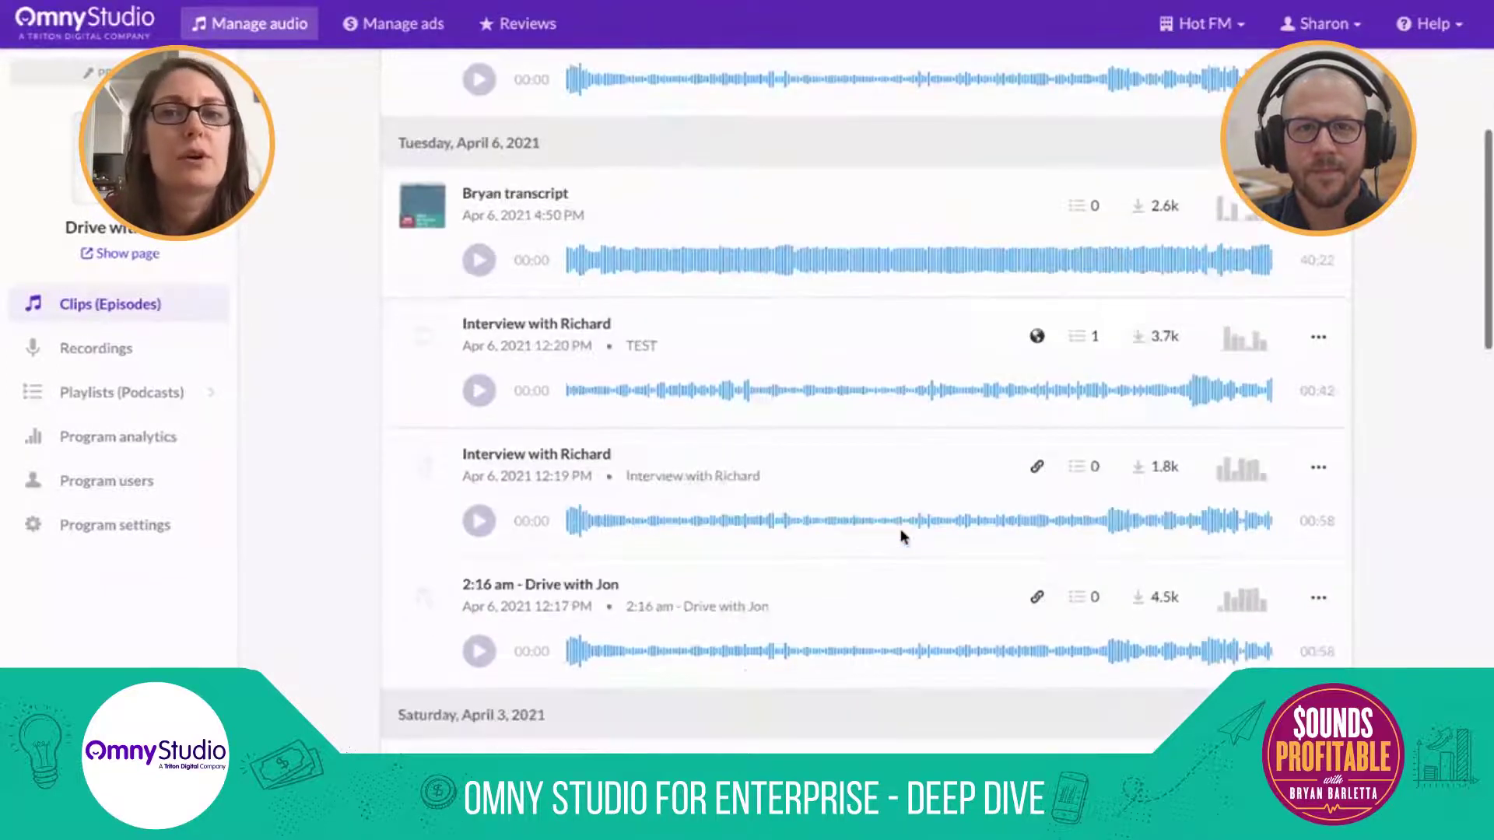
pyautogui.scroll(-1, 900, 529)
pyautogui.moveTo(1038, 249)
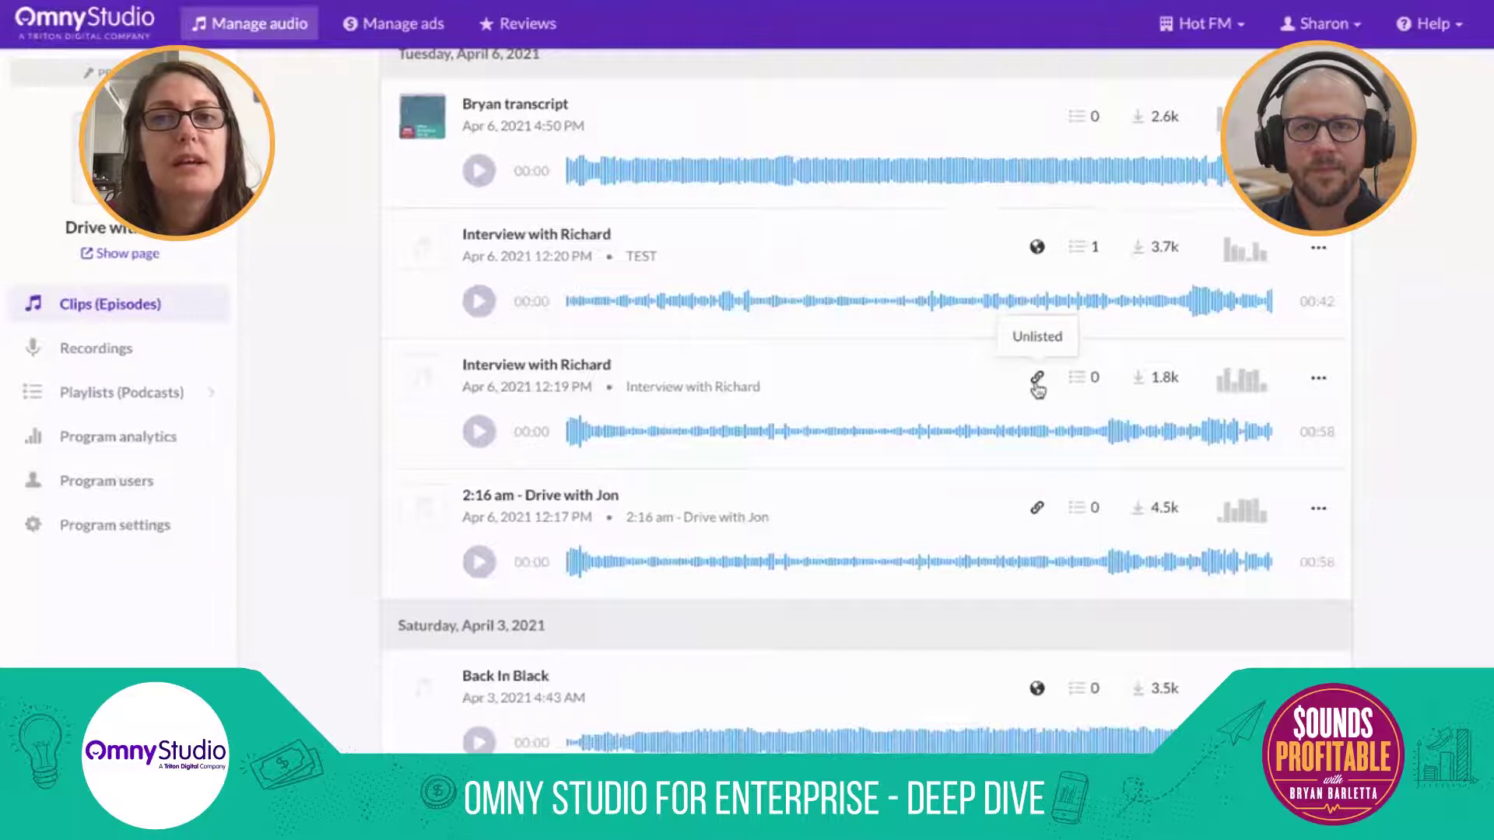
pyautogui.scroll(-2, 1037, 381)
pyautogui.scroll(4, 1035, 374)
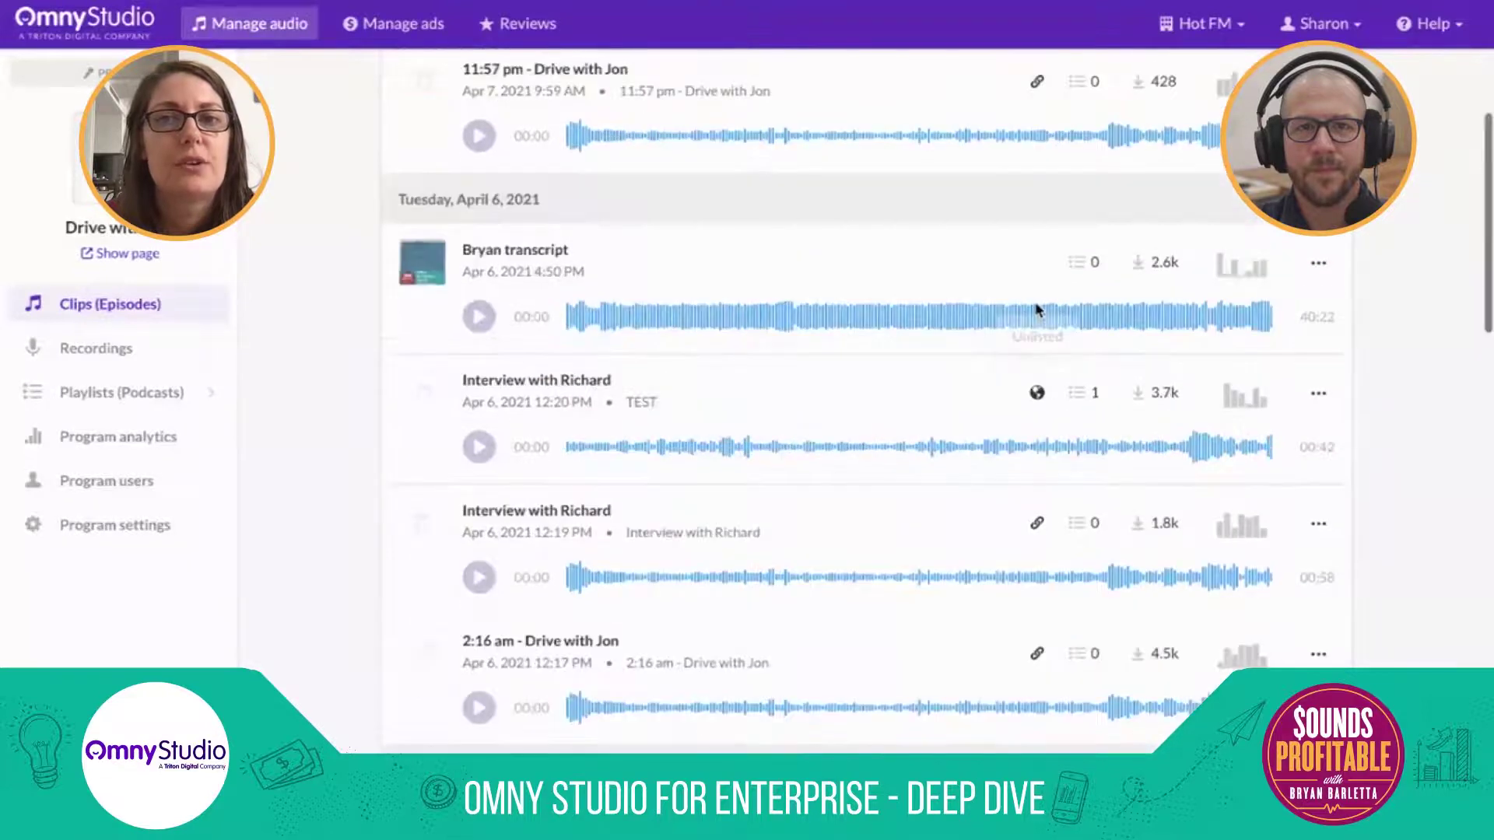
pyautogui.scroll(-2, 1038, 269)
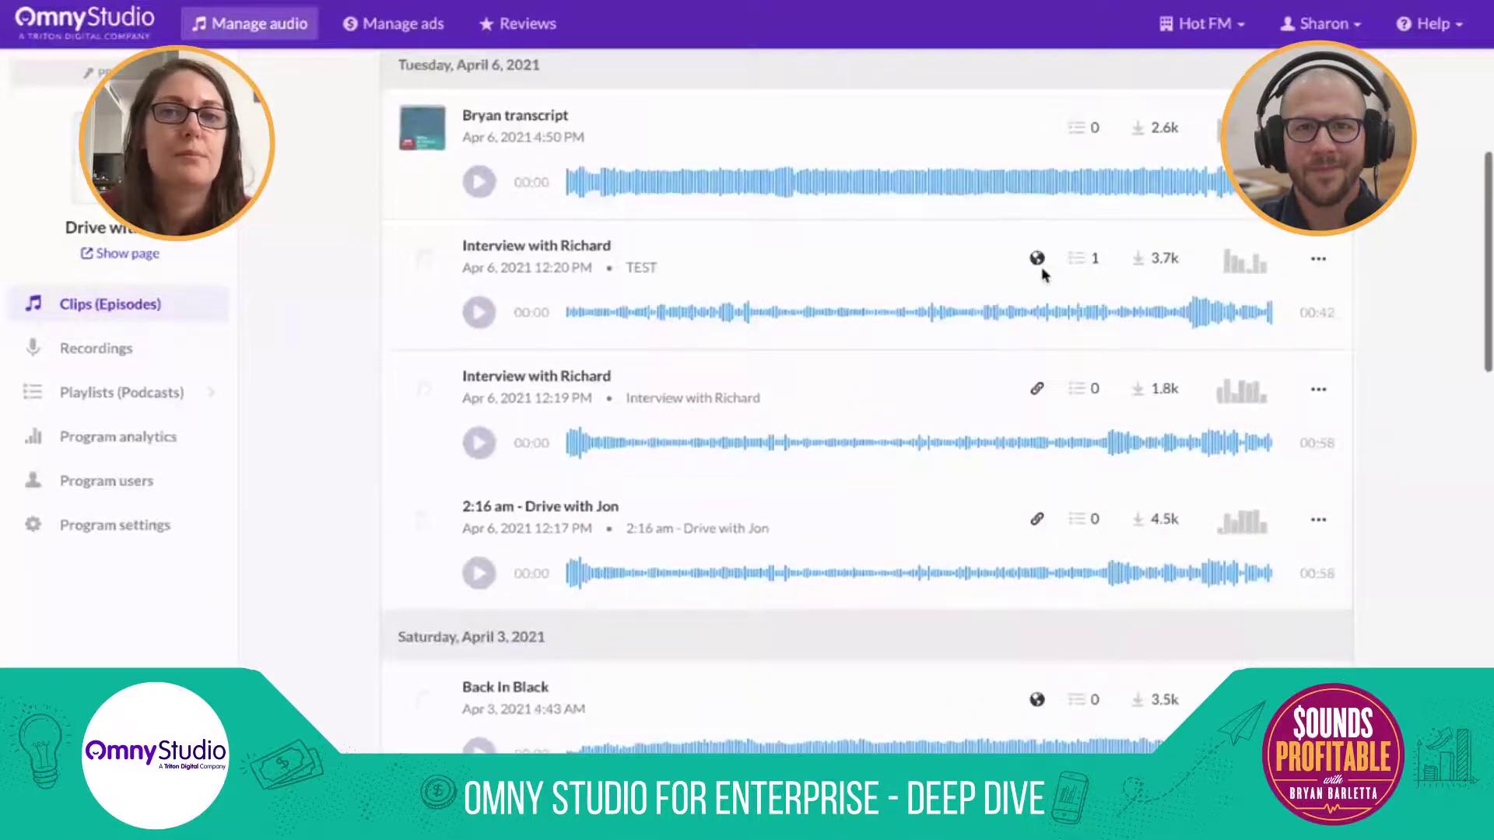
pyautogui.scroll(-5, 1049, 373)
pyautogui.scroll(1, 1051, 429)
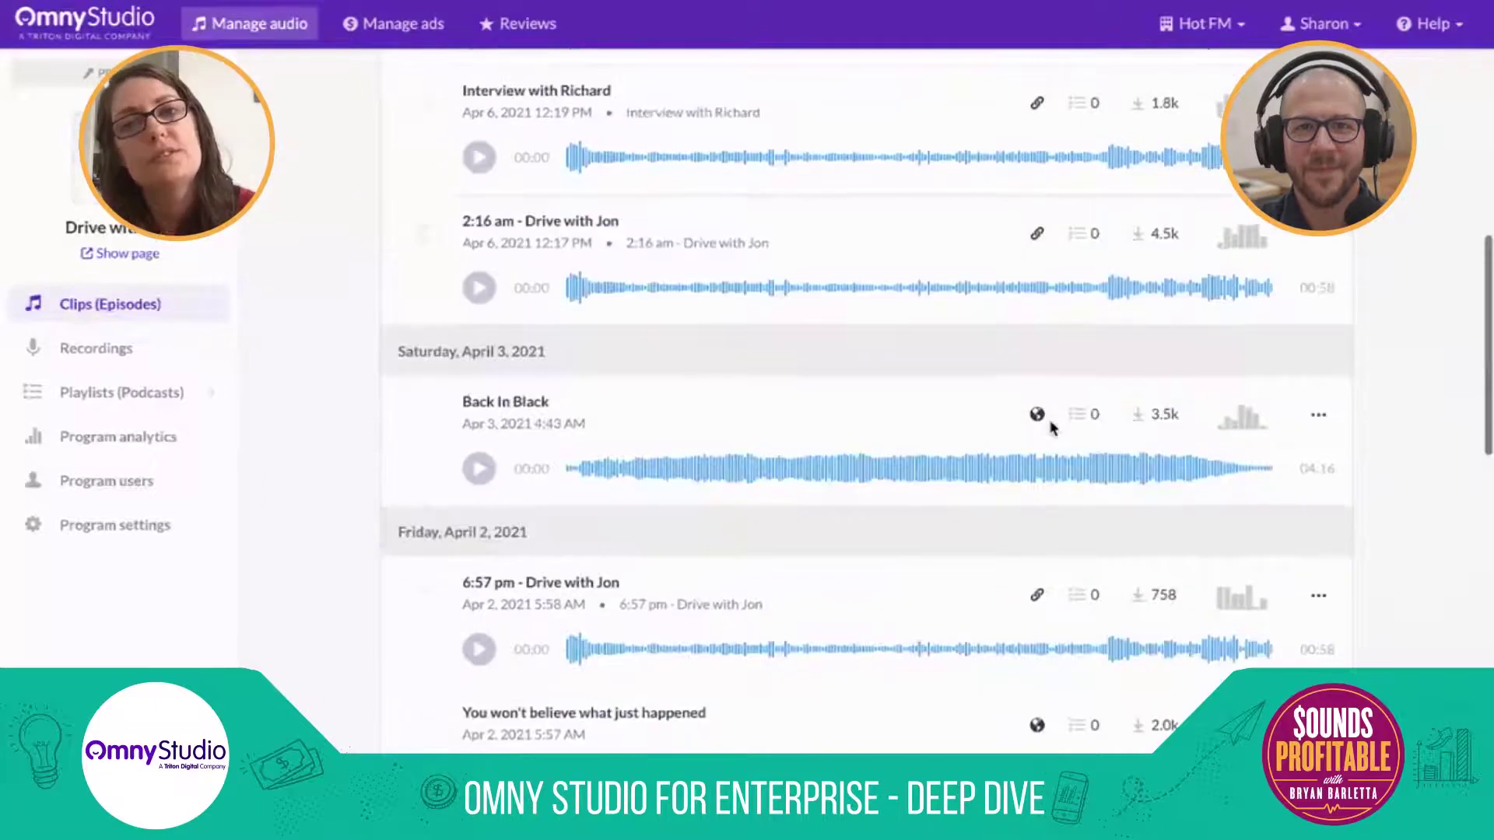
pyautogui.scroll(3, 1078, 237)
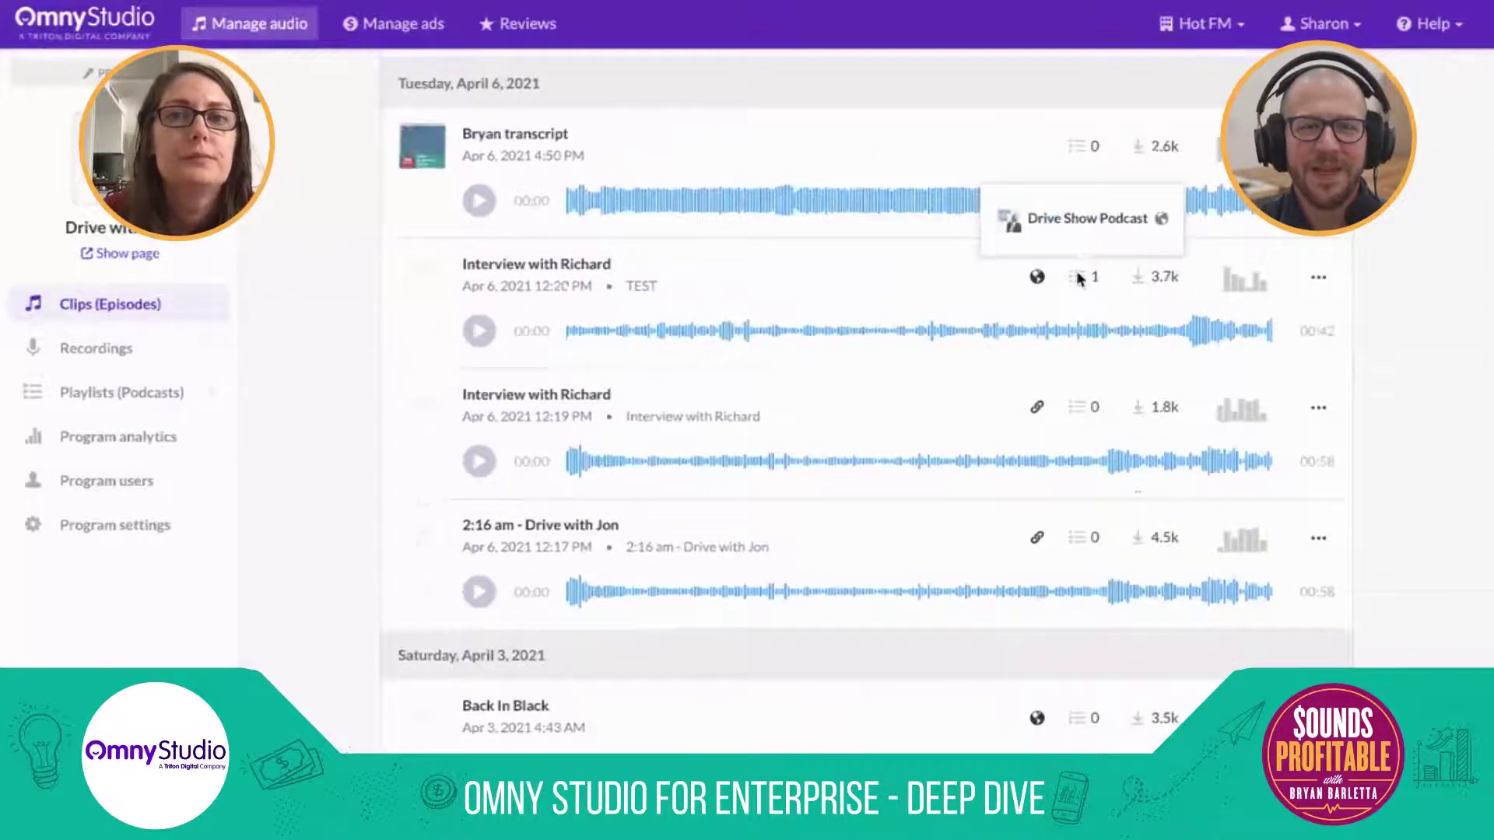
pyautogui.moveTo(1089, 285)
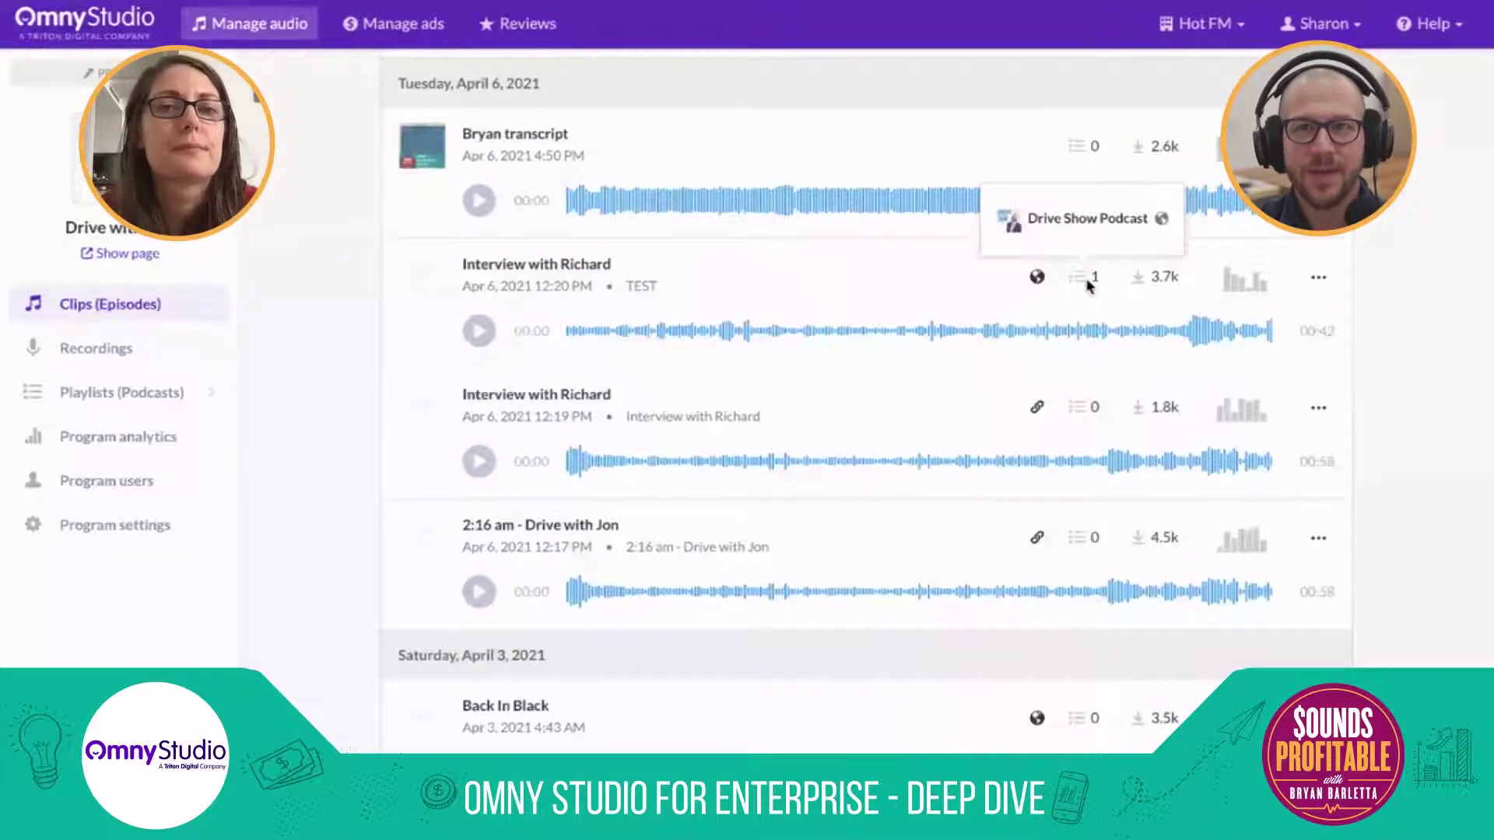
pyautogui.scroll(3, 1089, 285)
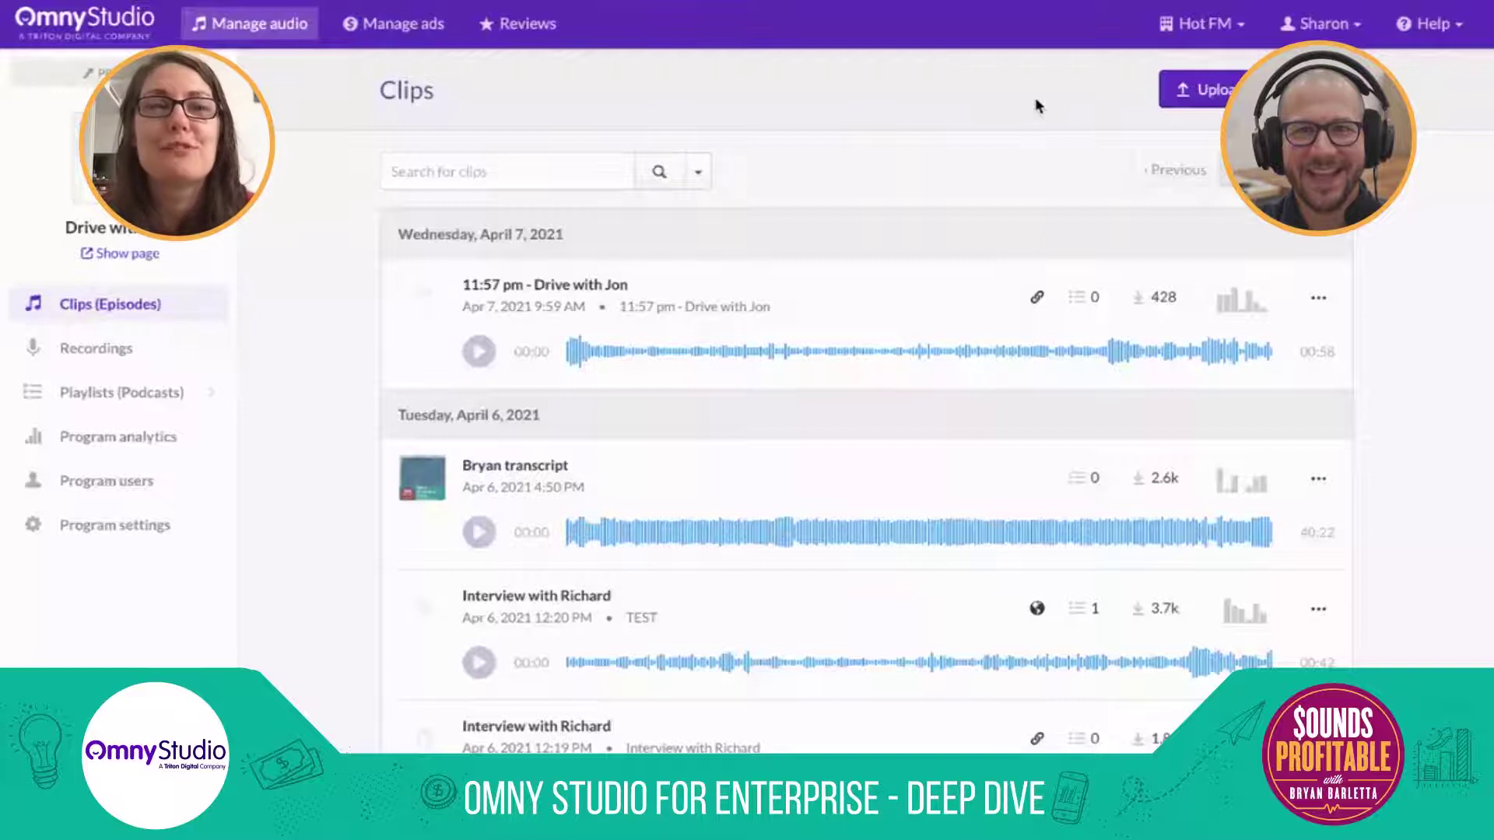
# - Upload the audio file b9c947-spep10.mp3 as a new clip in the Drive with Jon program
pyautogui.moveTo(1201, 99)
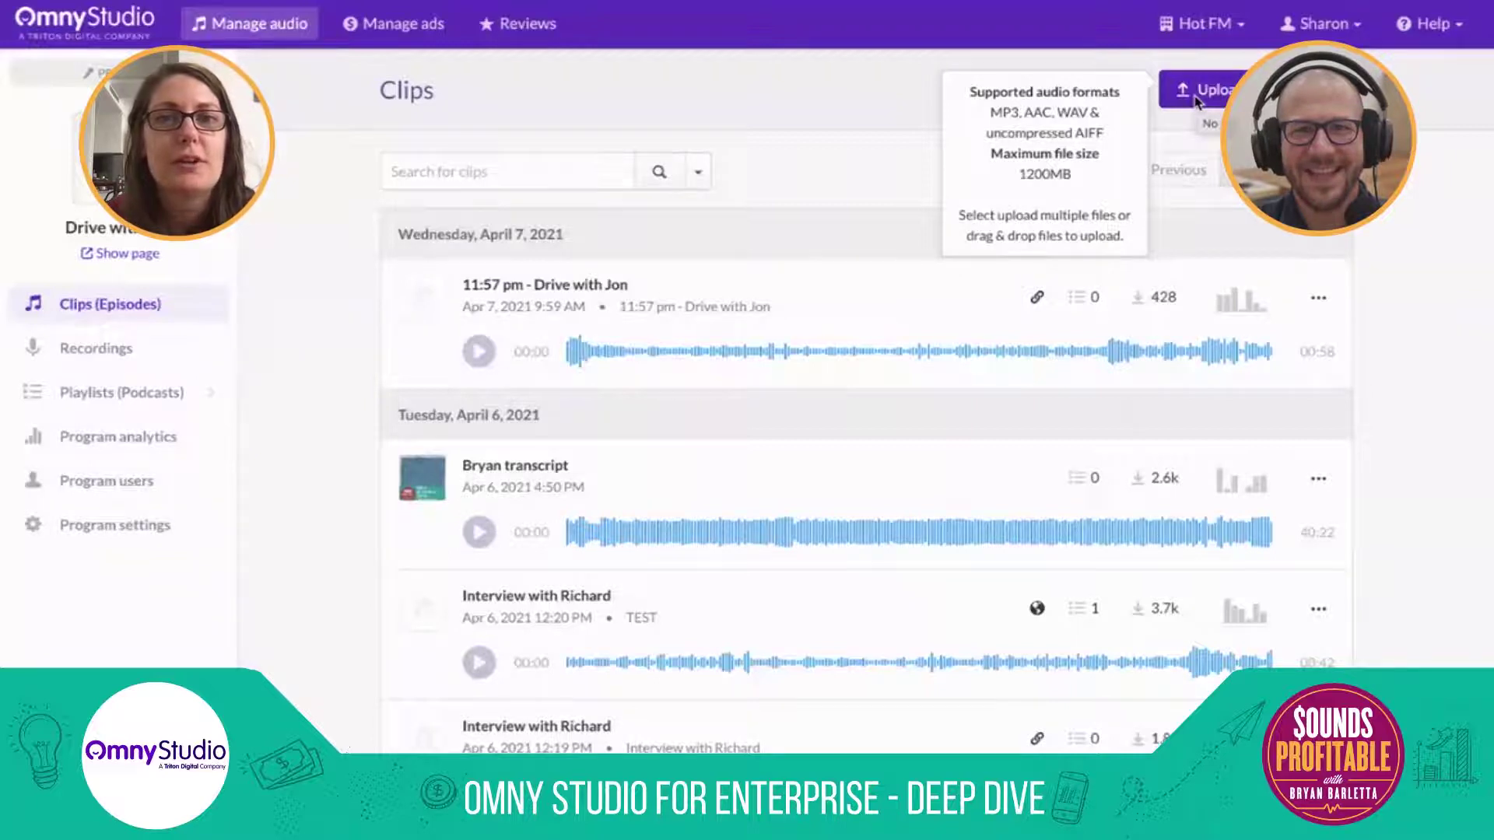
pyautogui.click(1193, 101)
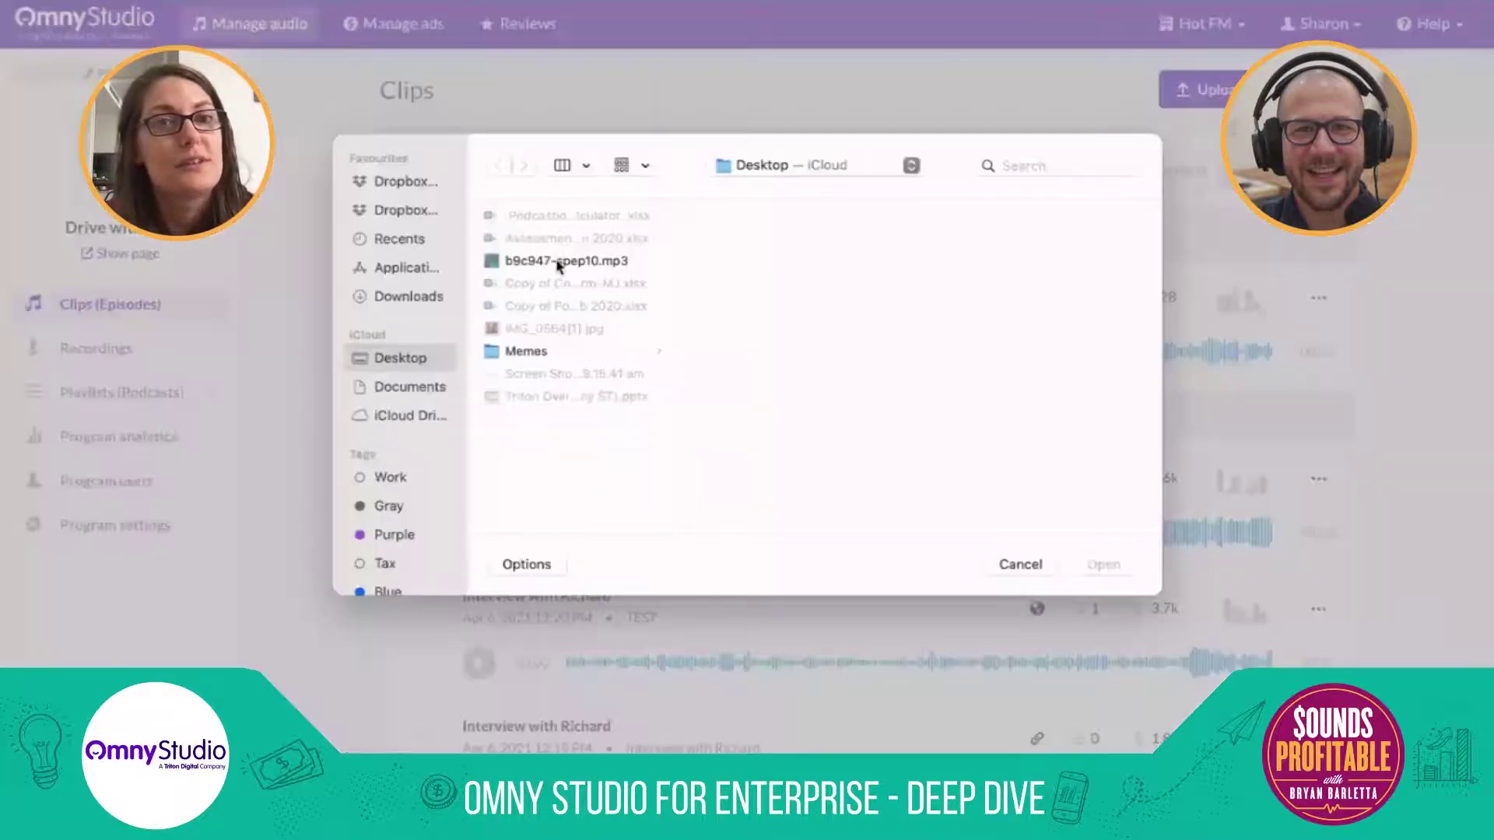
pyautogui.click(566, 261)
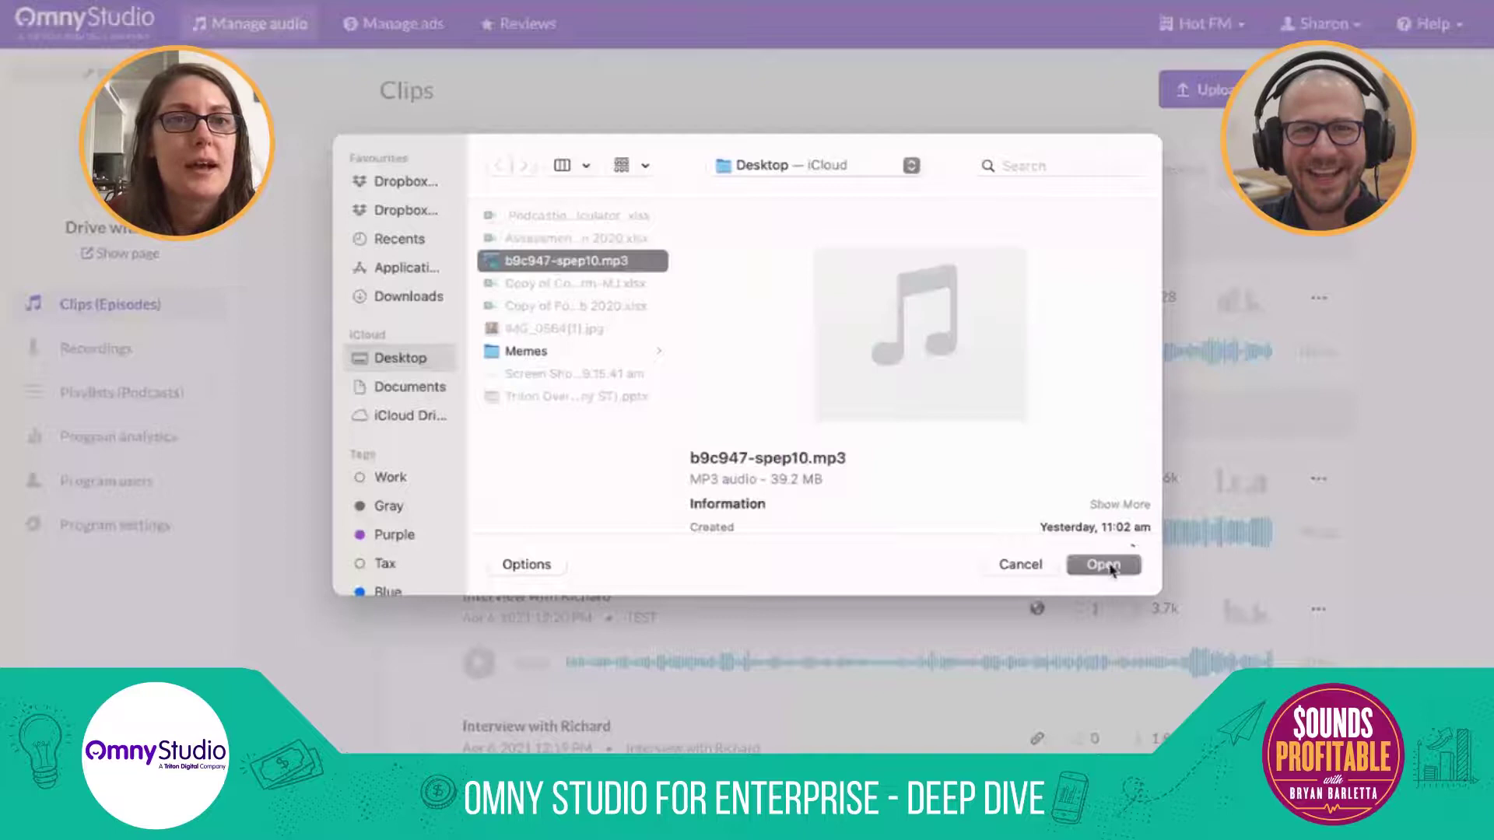
pyautogui.click(1128, 563)
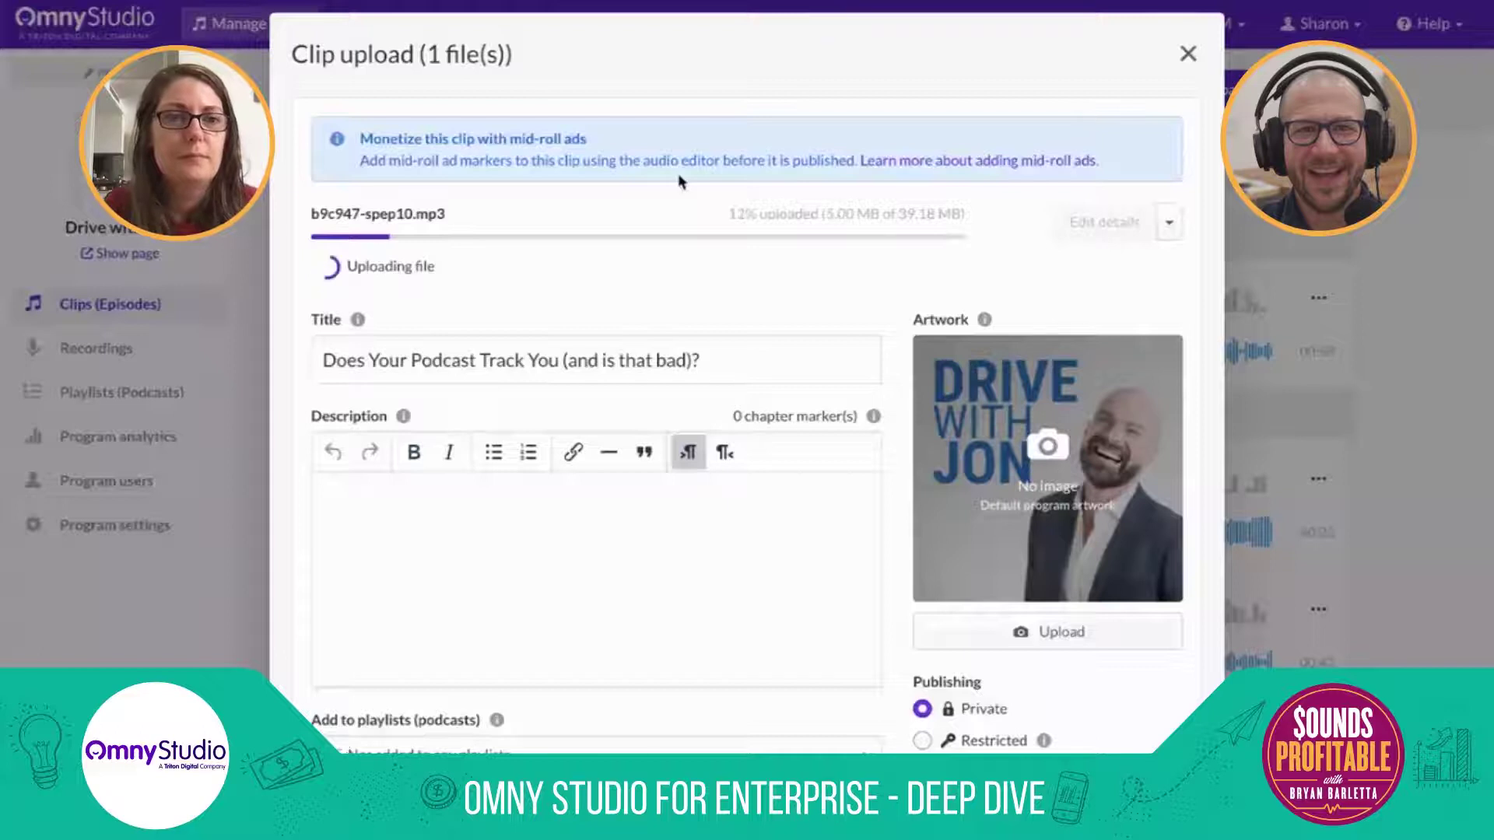
# - Replace the uploading clip's title with "Don't you wish you hosted on Omny?"
pyautogui.scroll(-1, 656, 291)
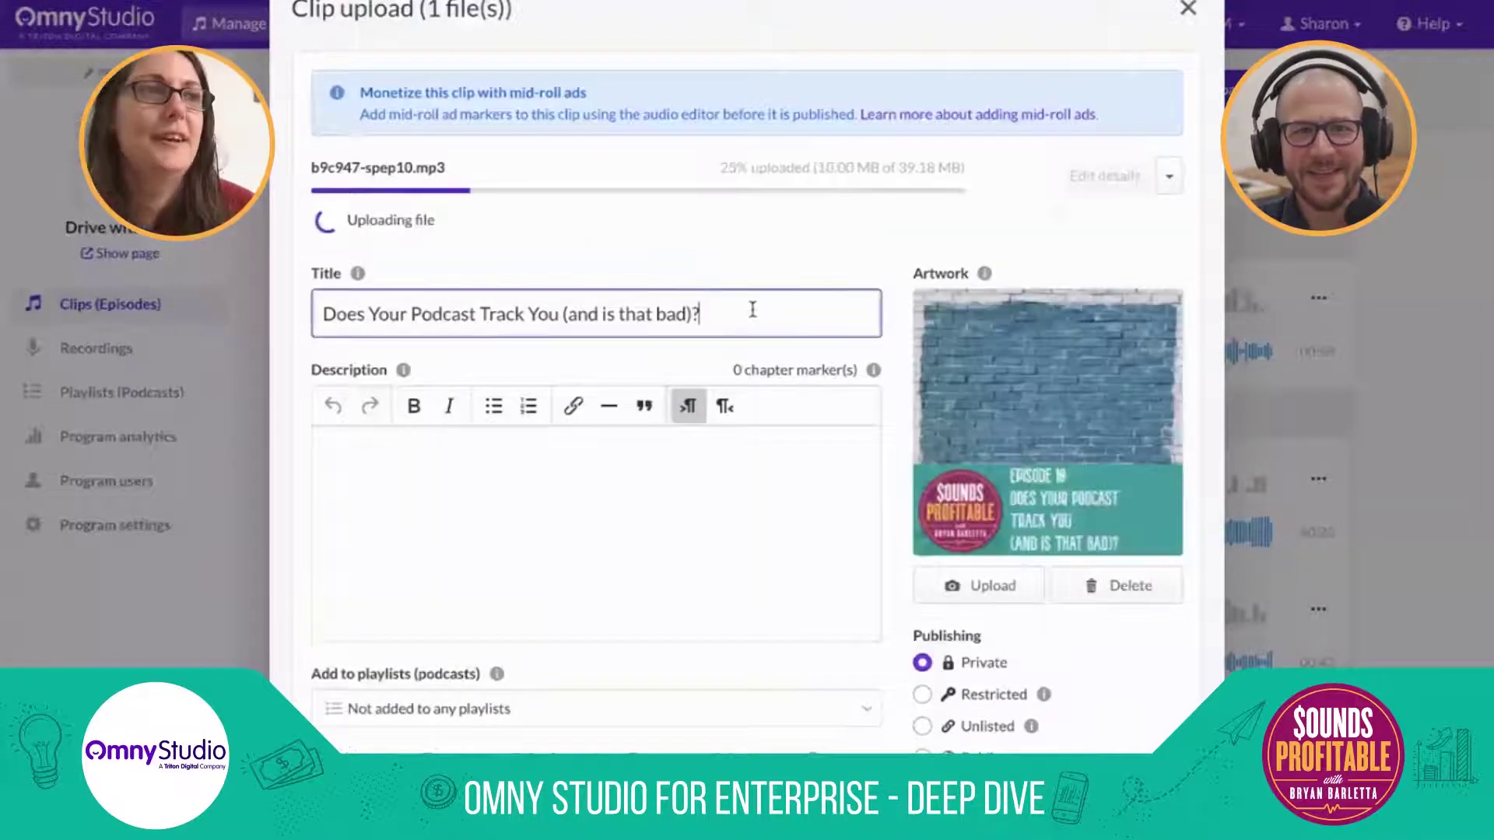
pyautogui.write("Don'")
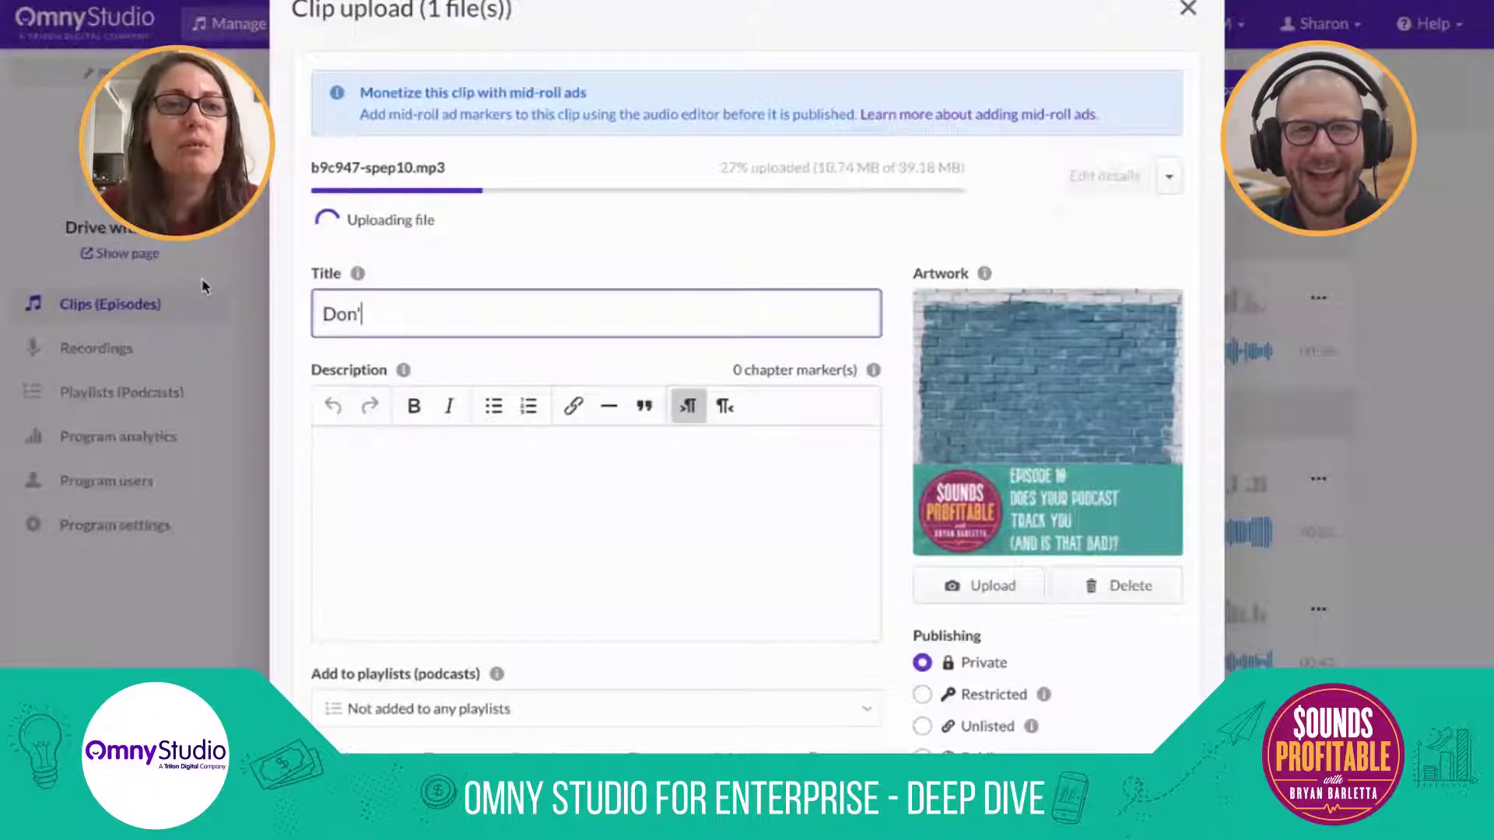
pyautogui.write('t you wish ')
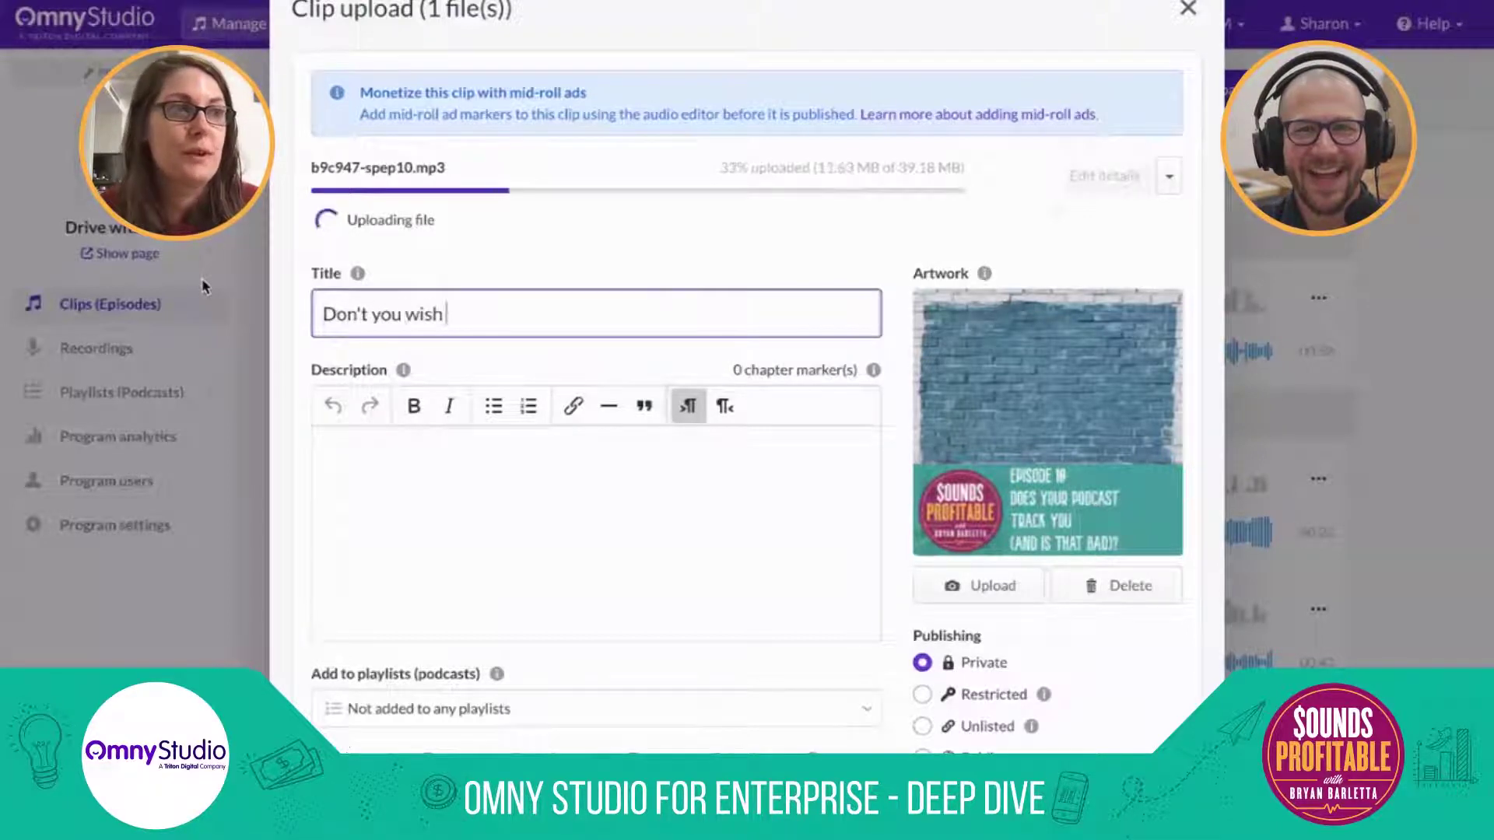
pyautogui.write('you hosted on Omny?')
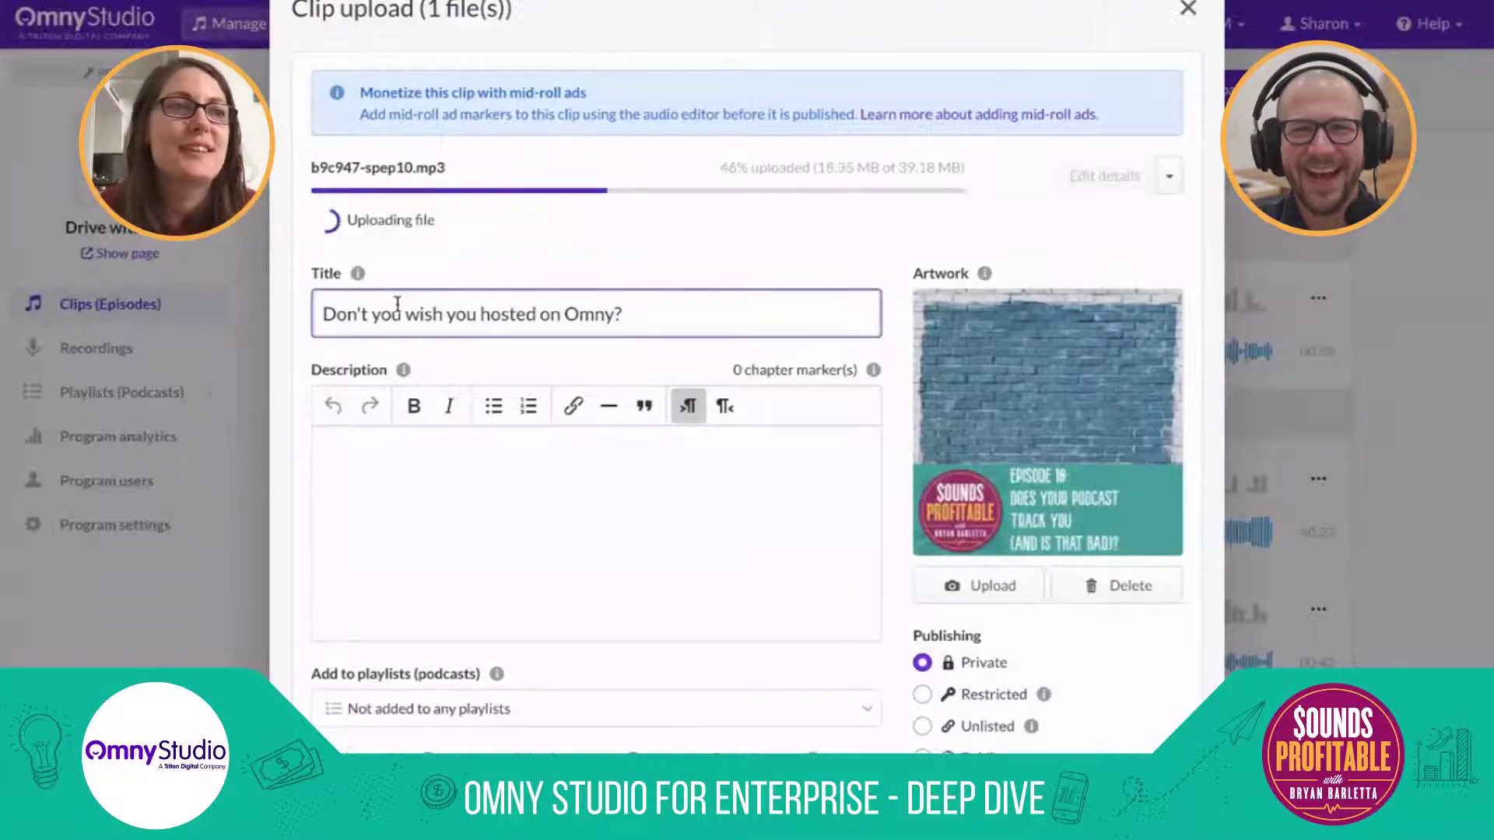
pyautogui.tripleClick(660, 319)
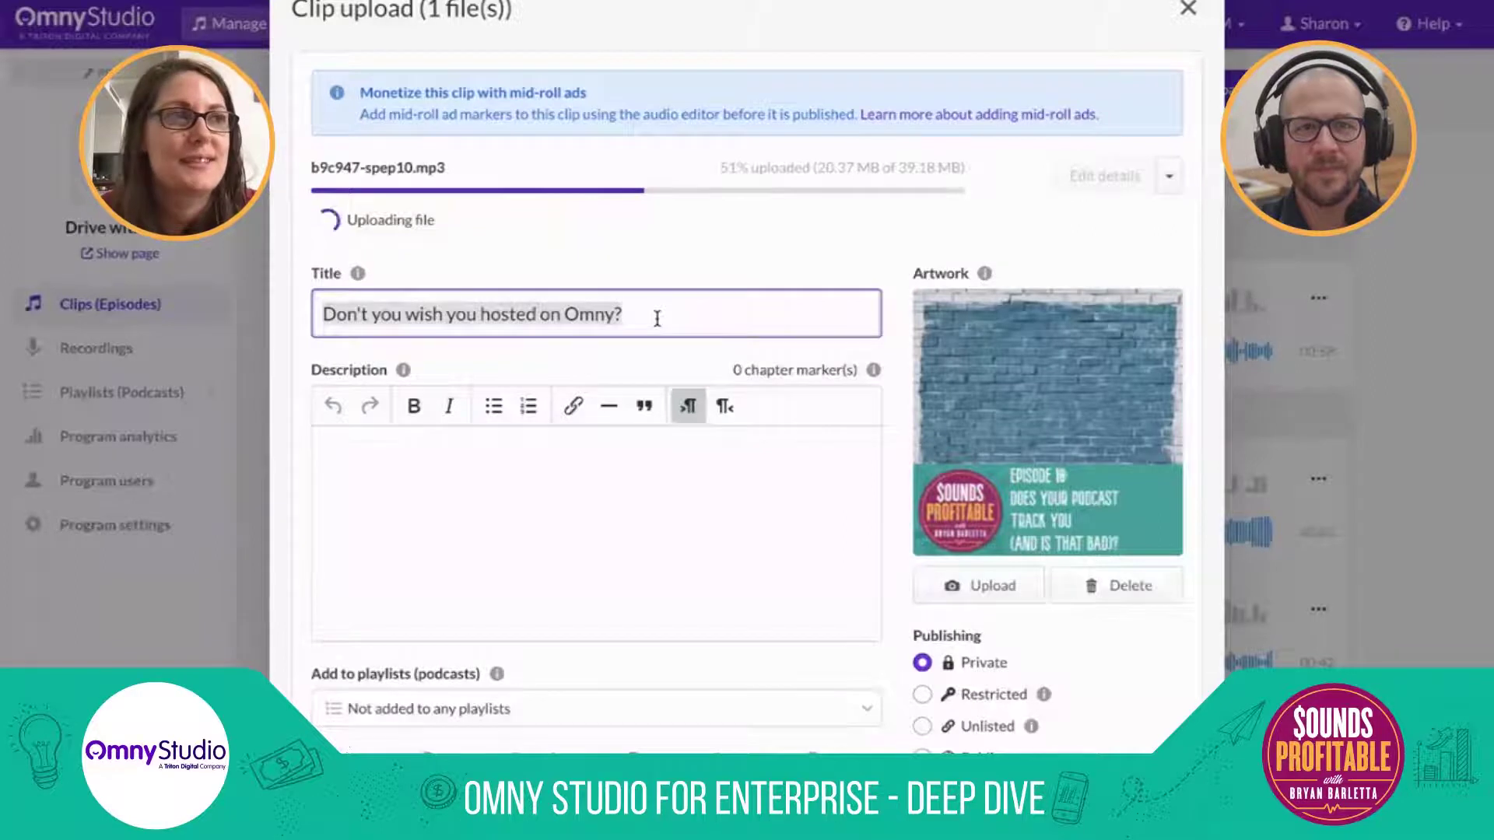
# - Enter "show notes" as the clip's description
pyautogui.click(455, 464)
pyautogui.scroll(-1, 455, 464)
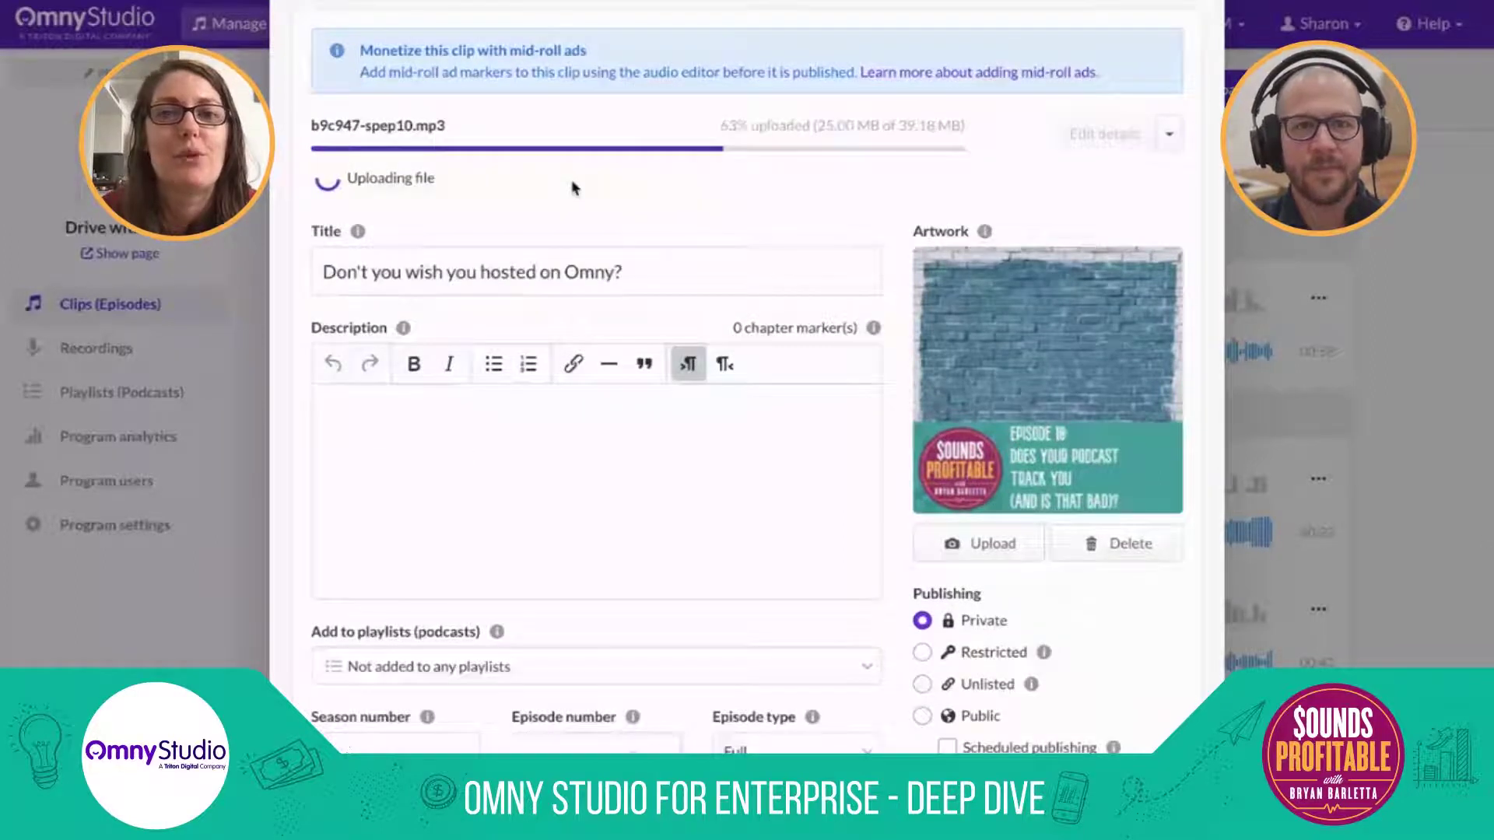
pyautogui.click(640, 274)
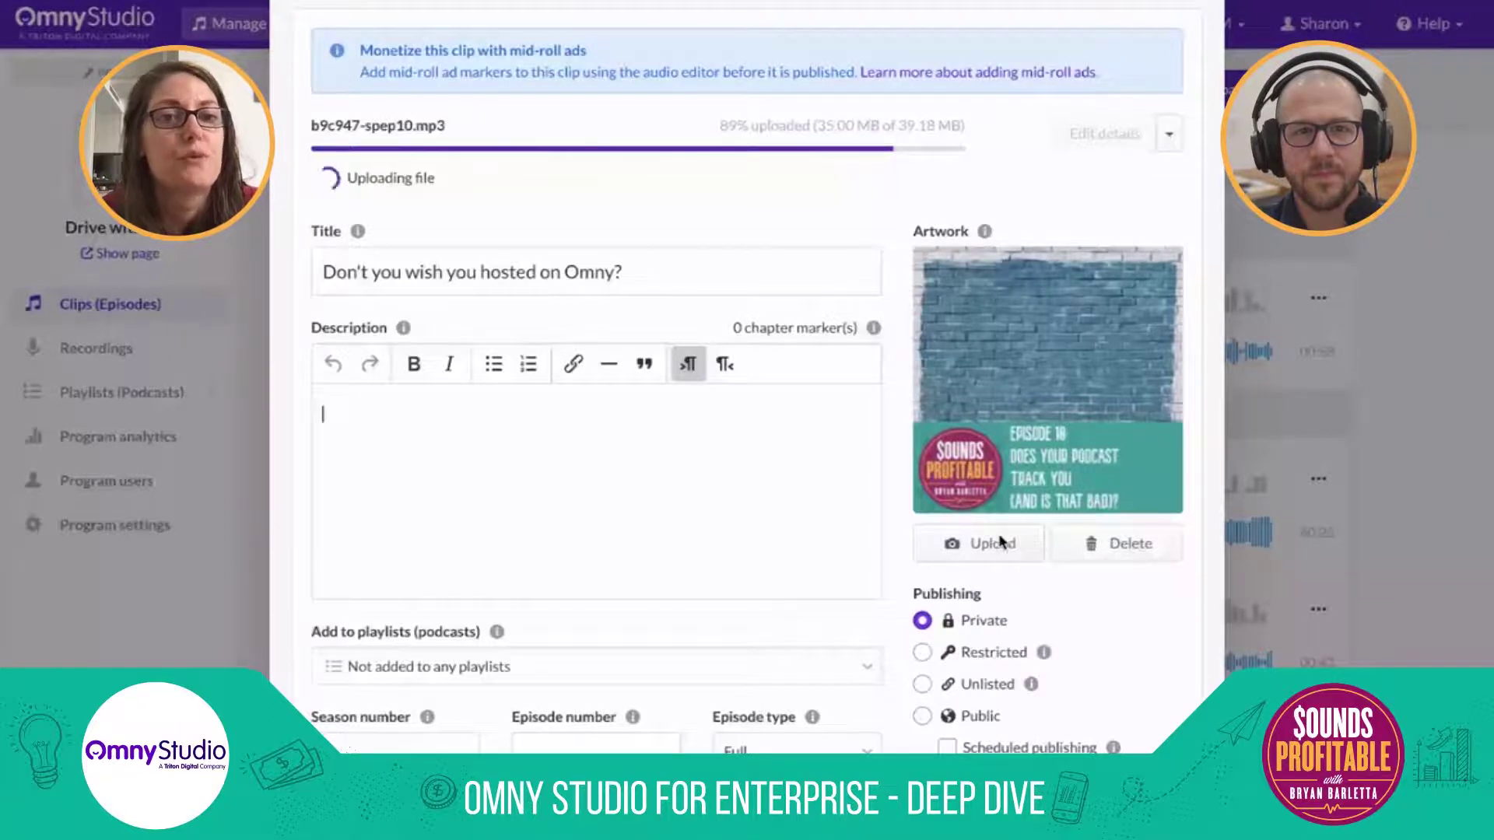
pyautogui.write('show notes')
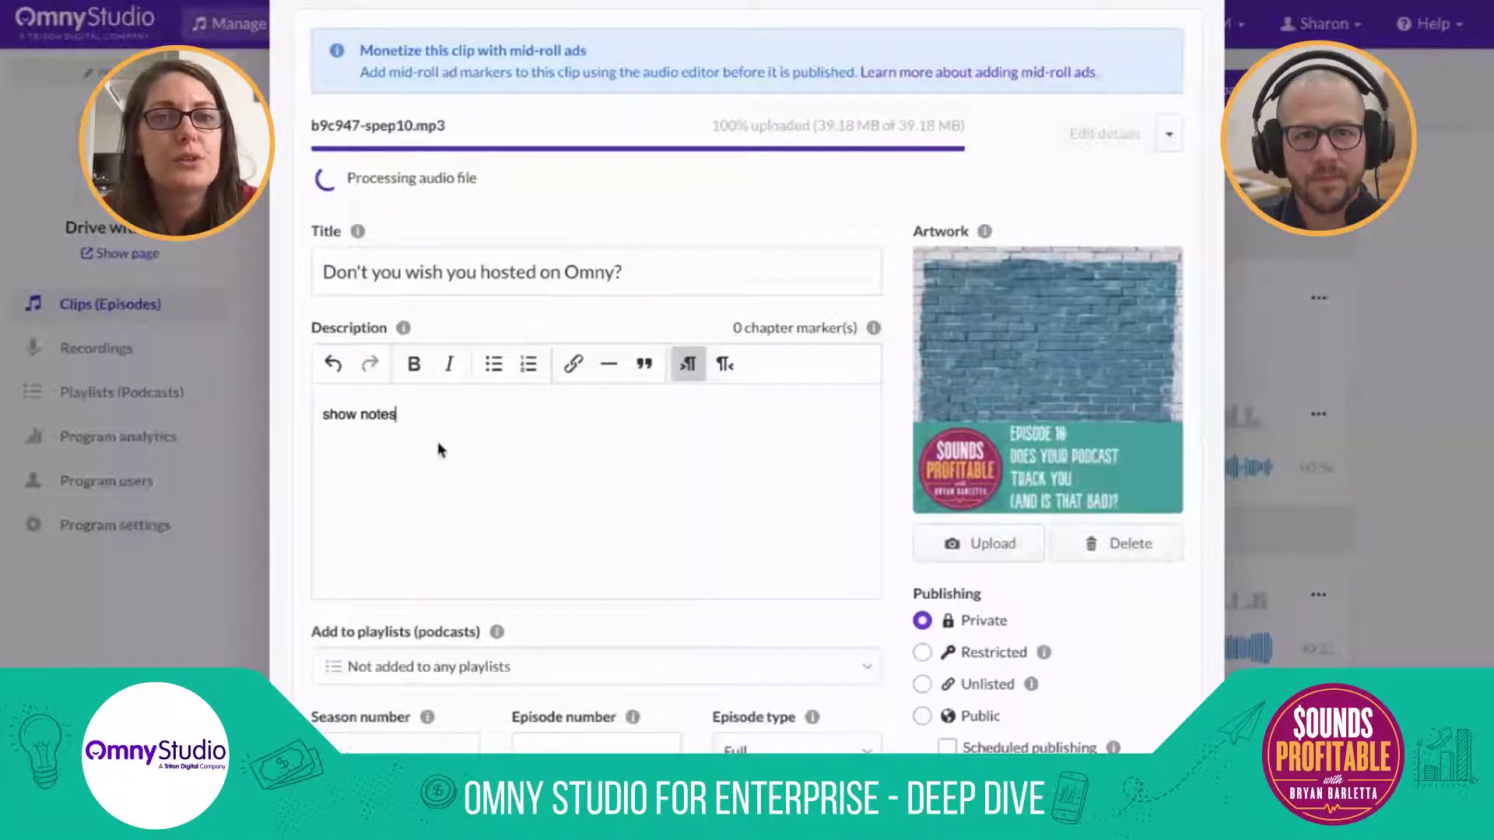
# - Add the clip to the Drive Show Podcast playlist
pyautogui.scroll(-2, 440, 449)
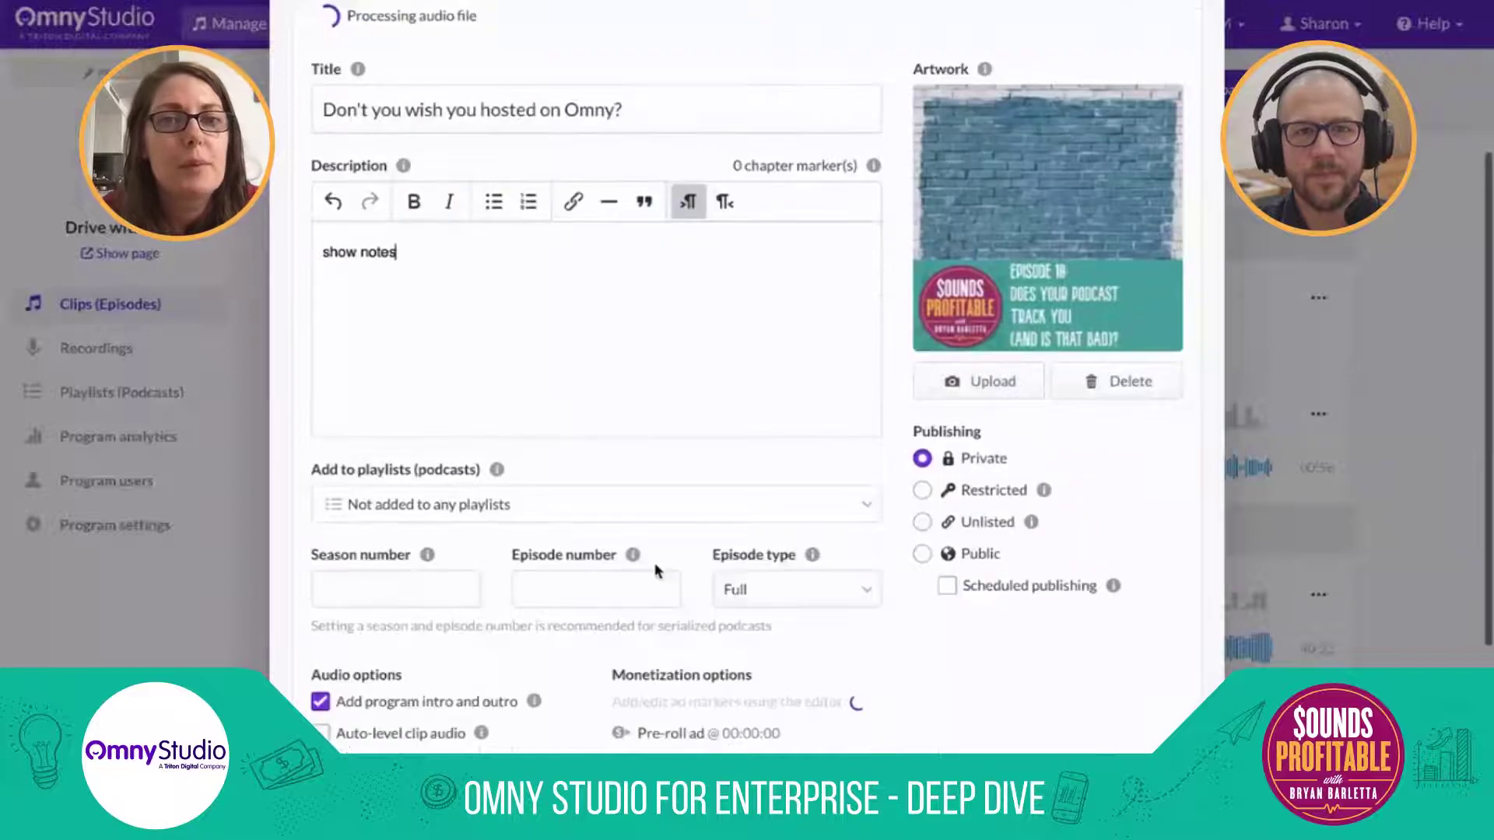
pyautogui.click(525, 506)
pyautogui.scroll(-2, 525, 547)
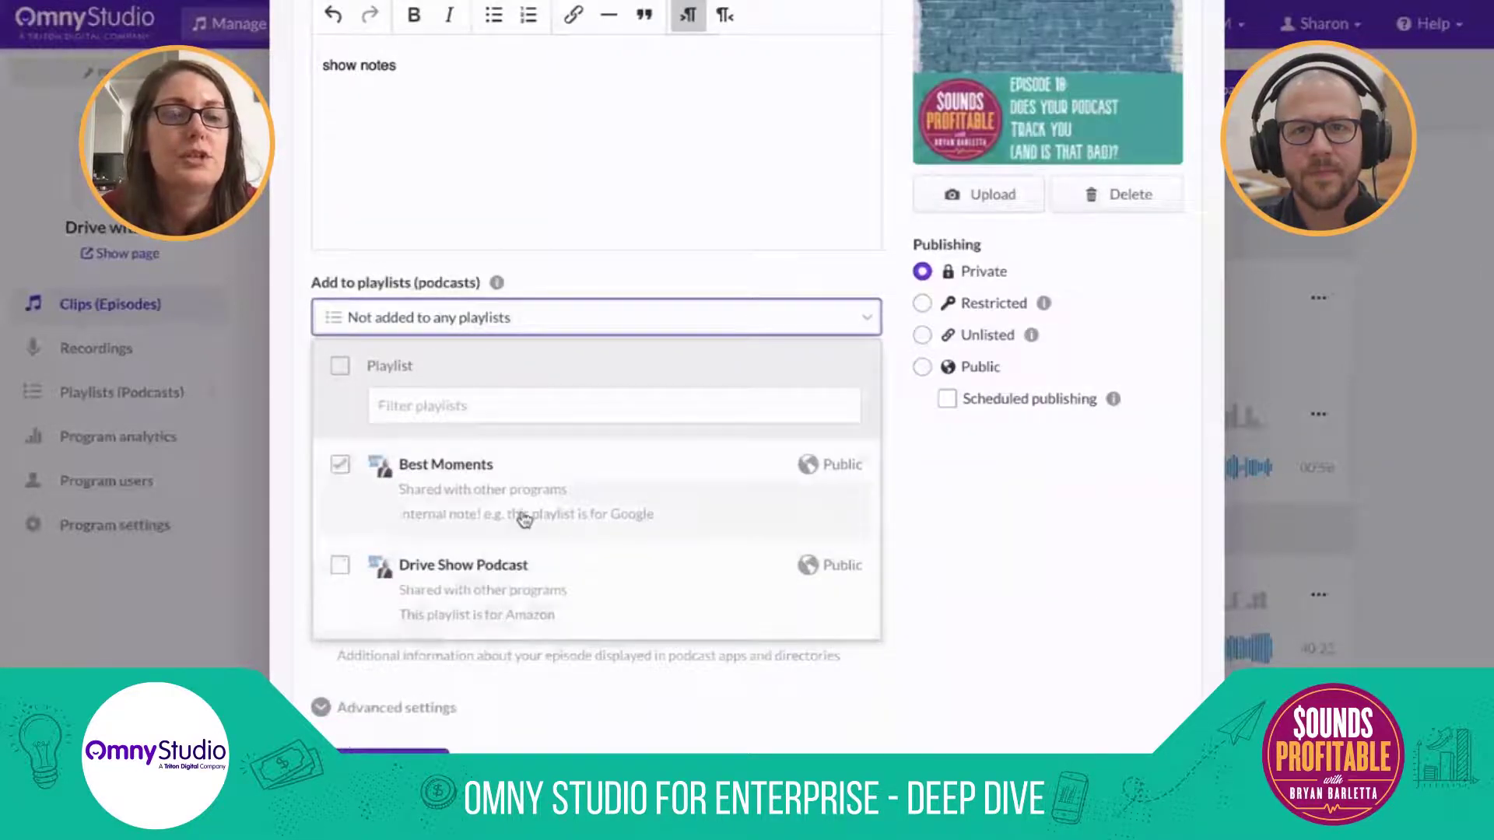
pyautogui.click(510, 589)
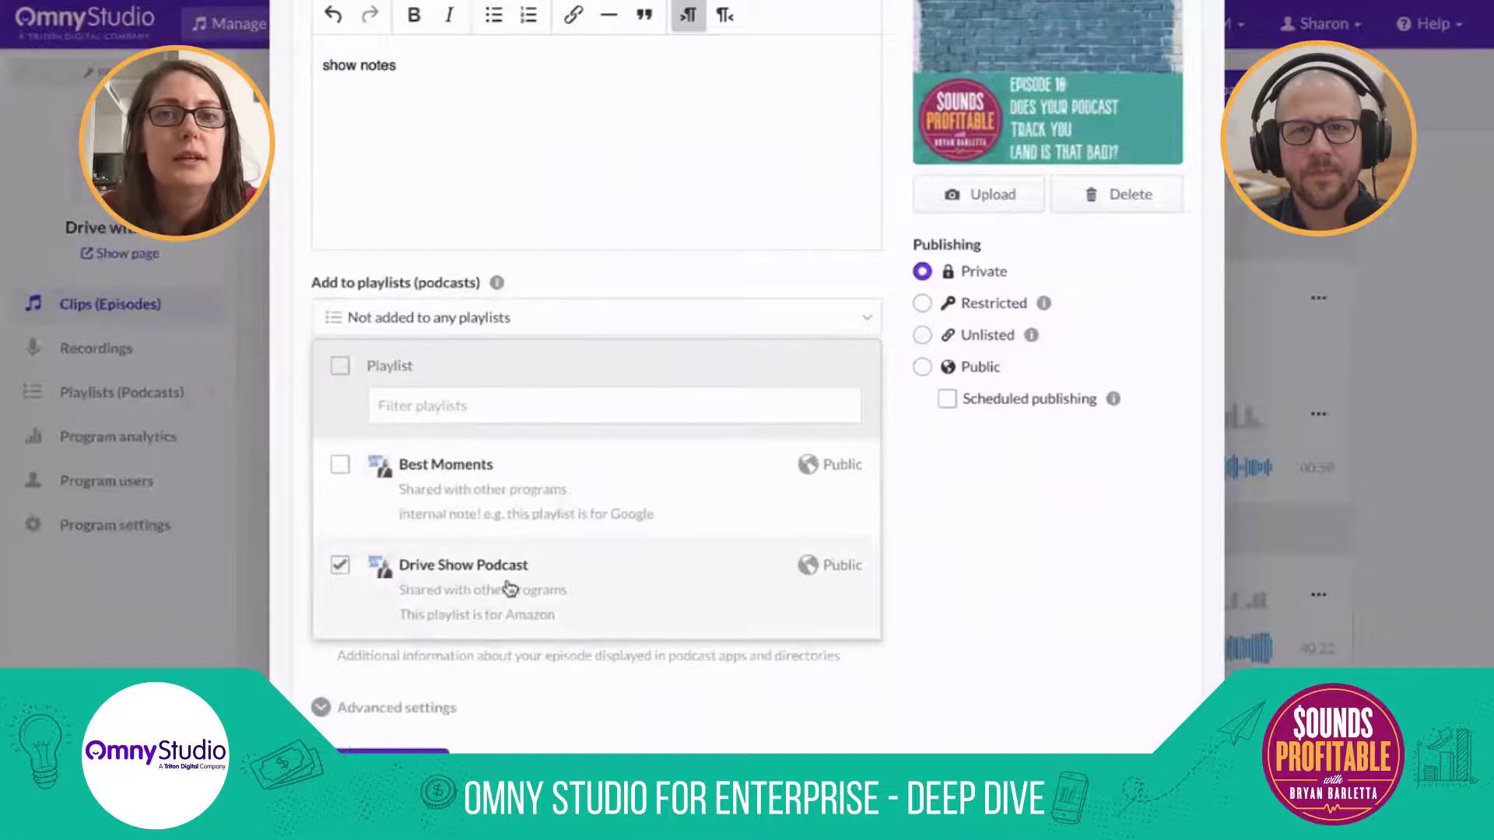
pyautogui.click(1110, 599)
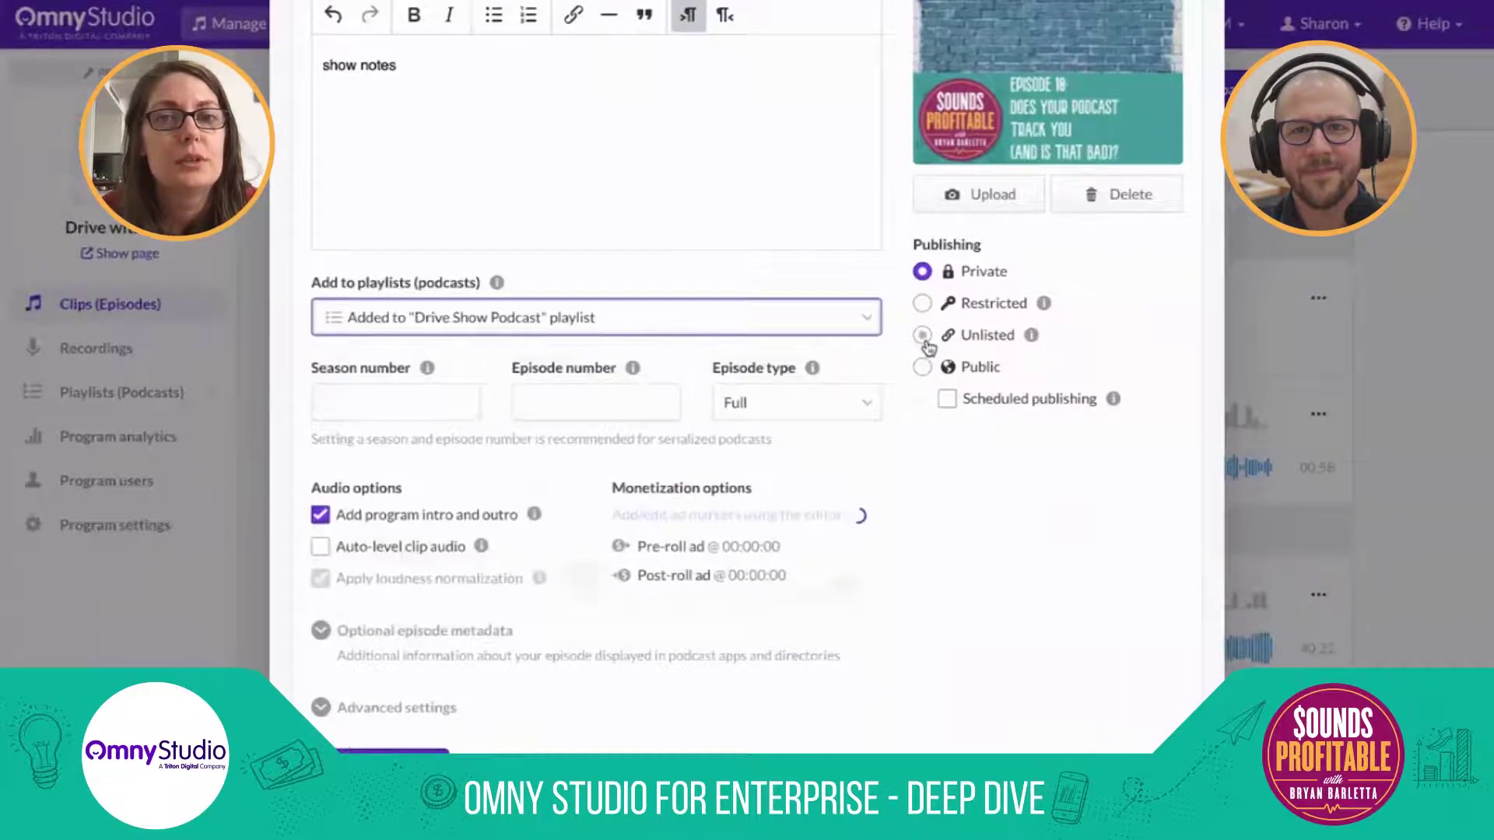
# - Keep the clip Private and schedule its publishing for Apr 7, 2021 12:00 AM
pyautogui.click(922, 367)
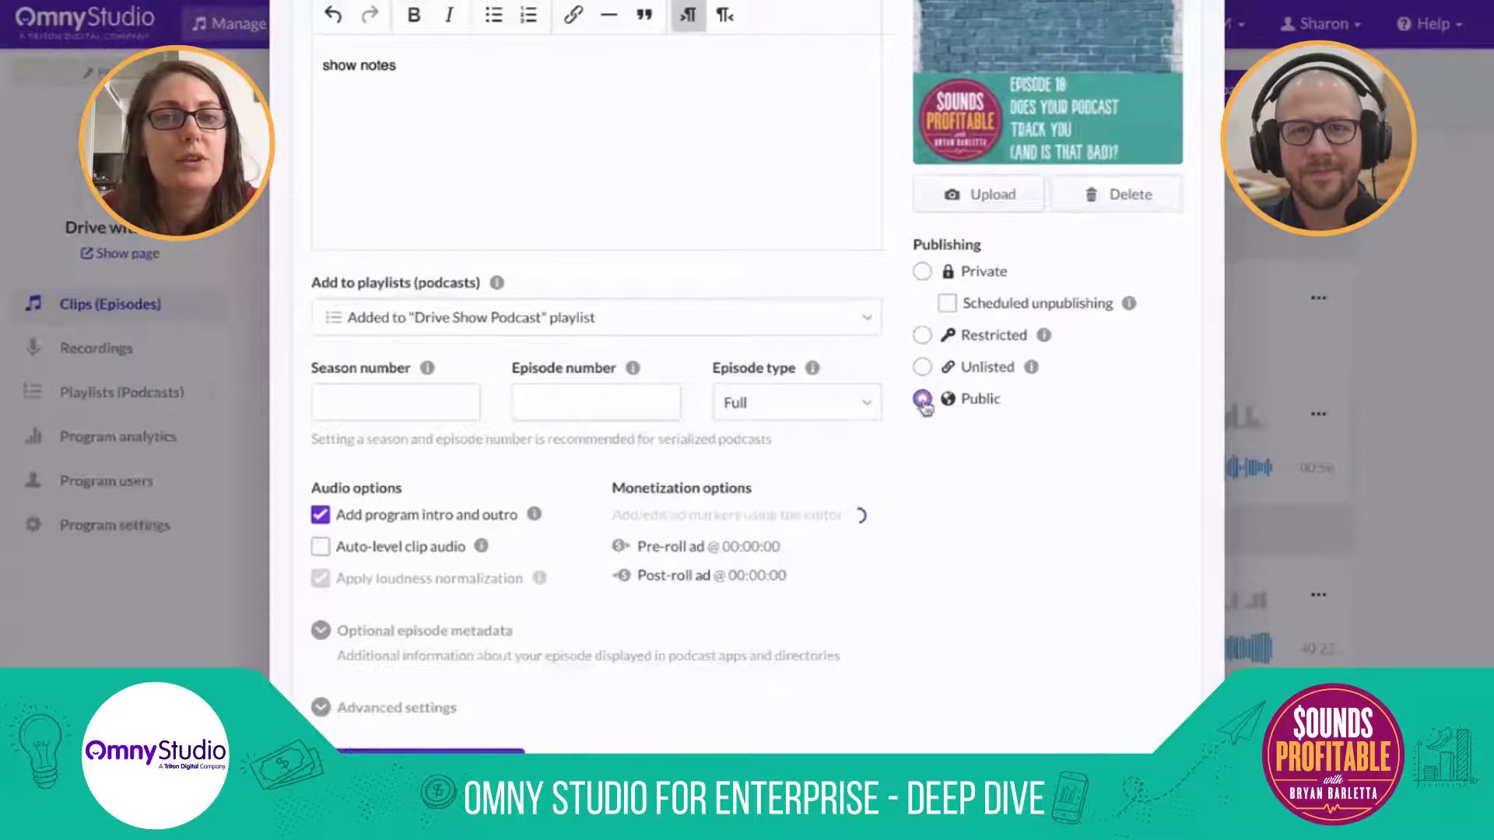
pyautogui.click(948, 274)
pyautogui.click(991, 402)
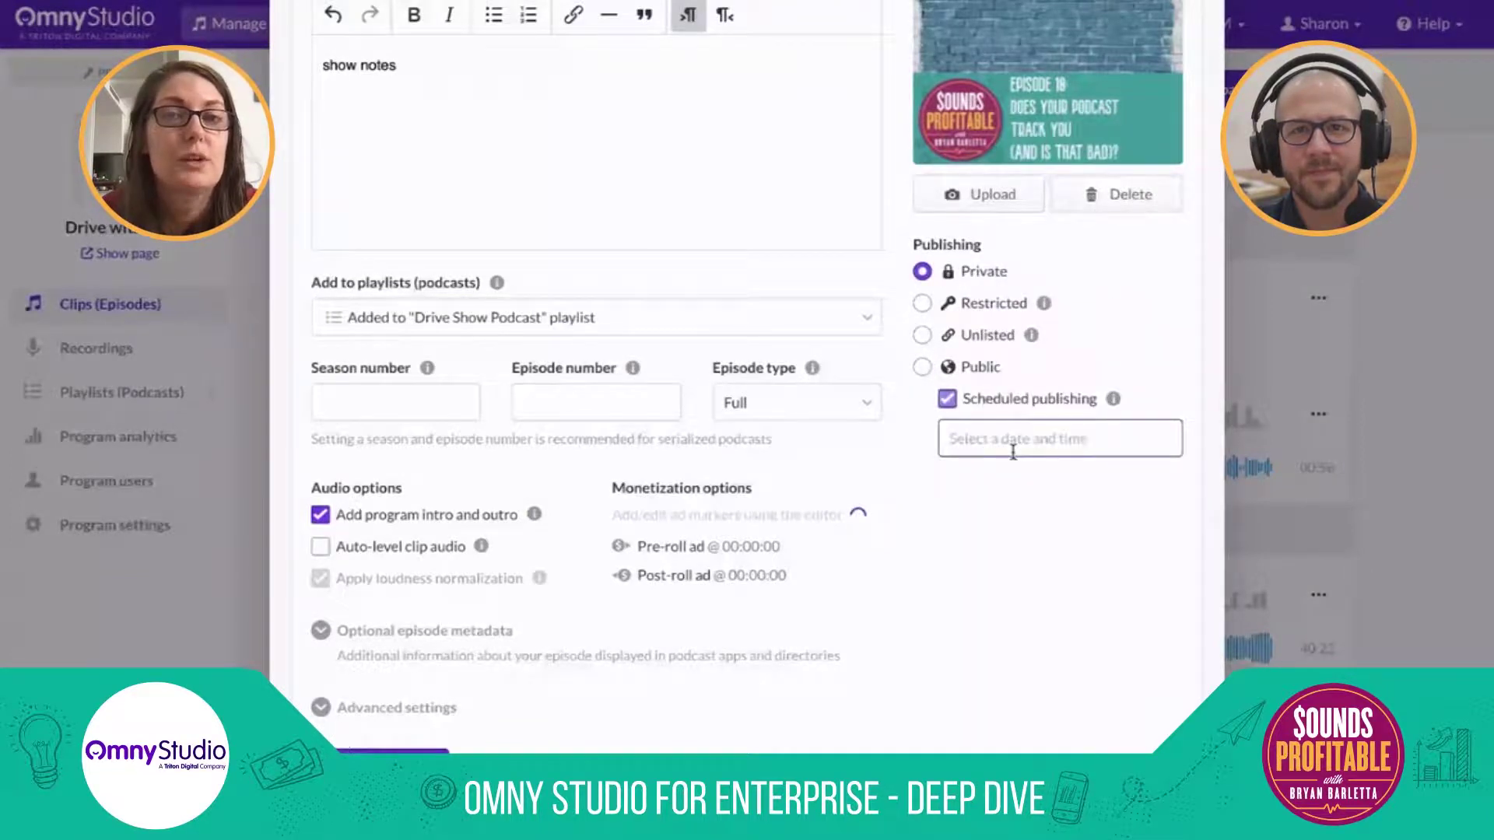
pyautogui.click(1010, 442)
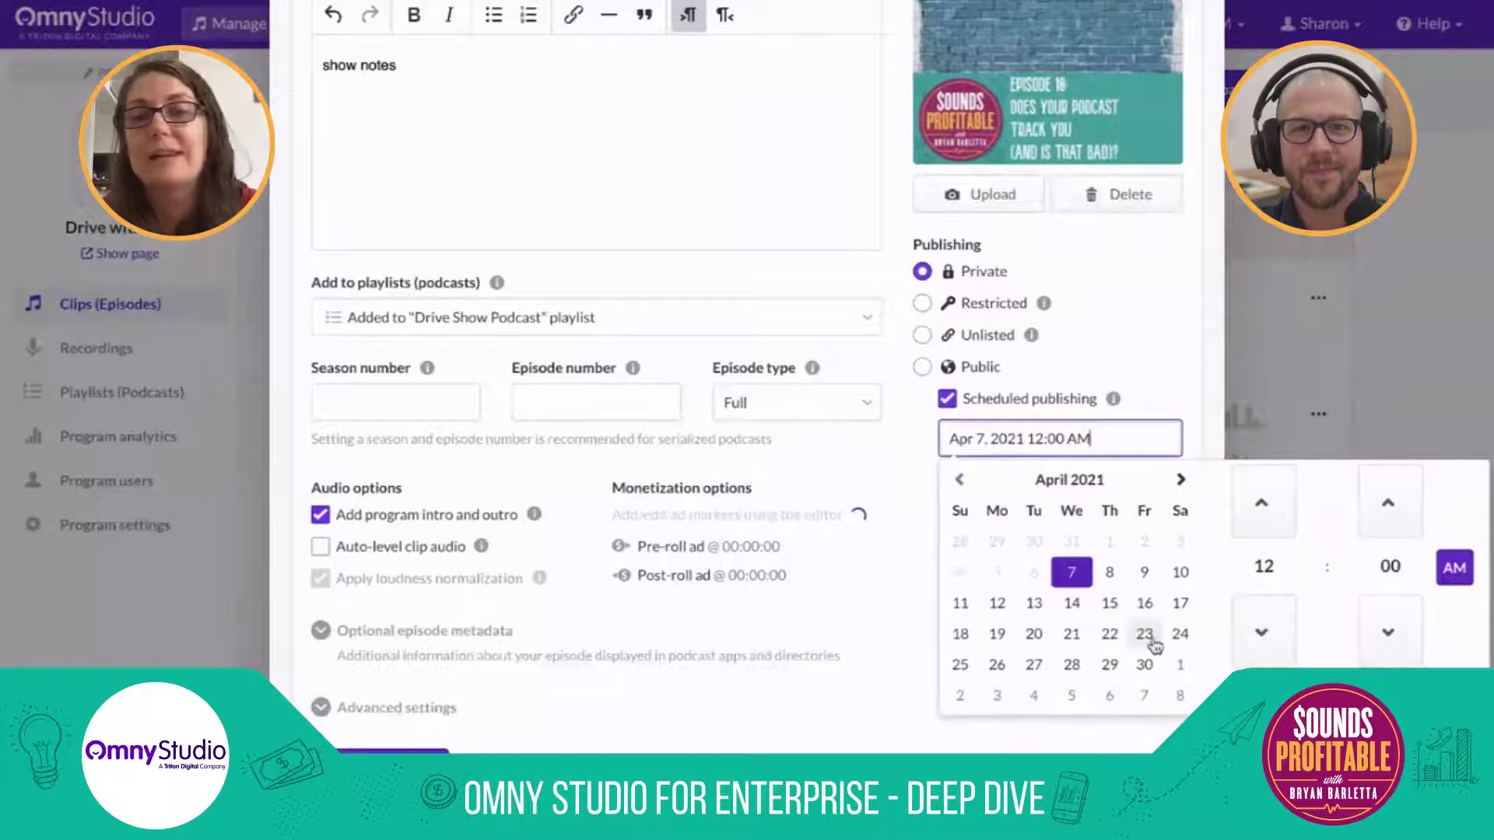
# - Make the clip Public with scheduled unpublishing on Apr 7, 2021 12:00 AM
pyautogui.click(965, 366)
pyautogui.click(977, 304)
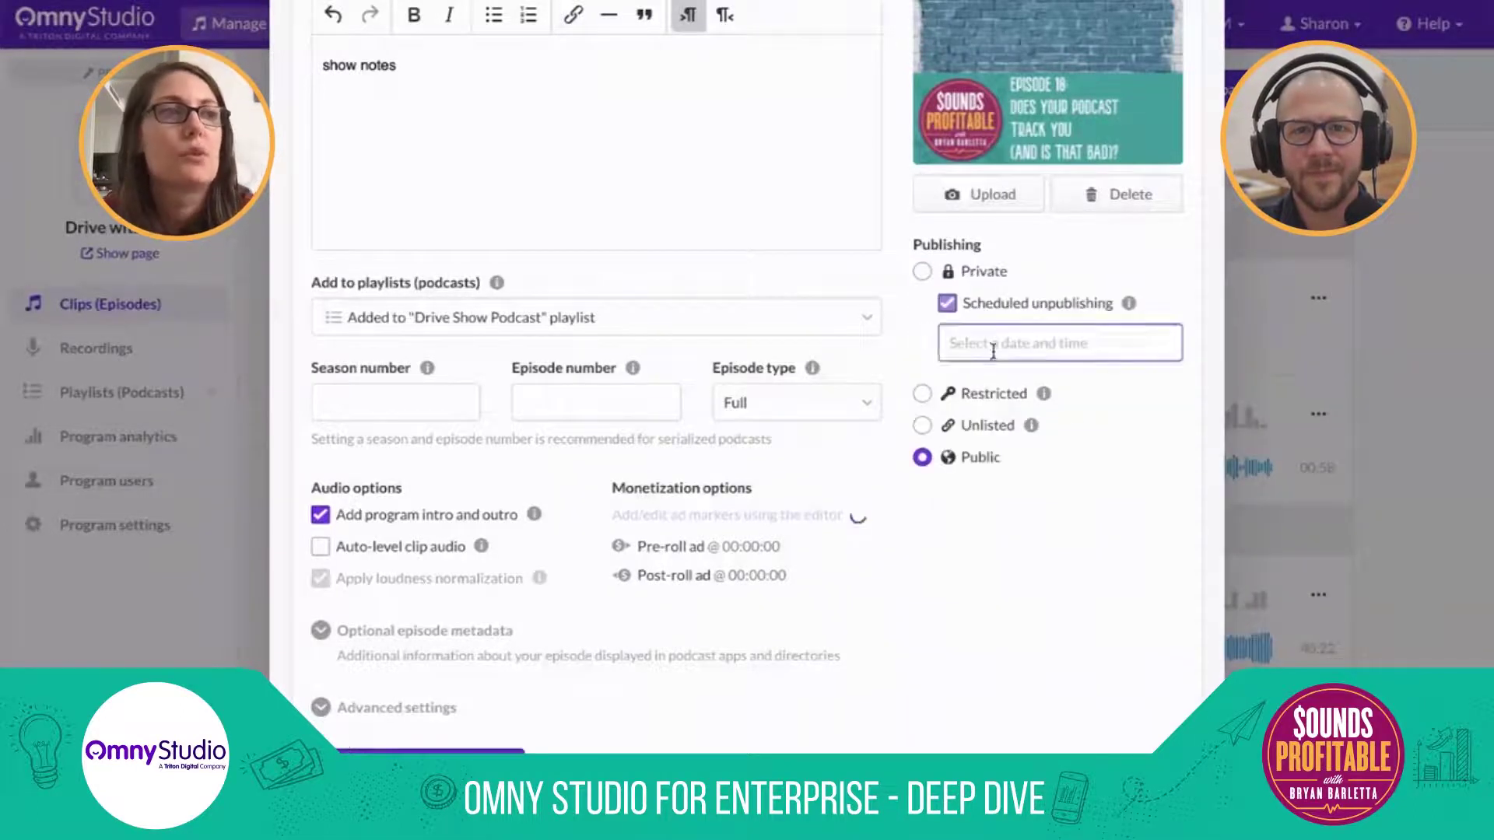
pyautogui.click(998, 352)
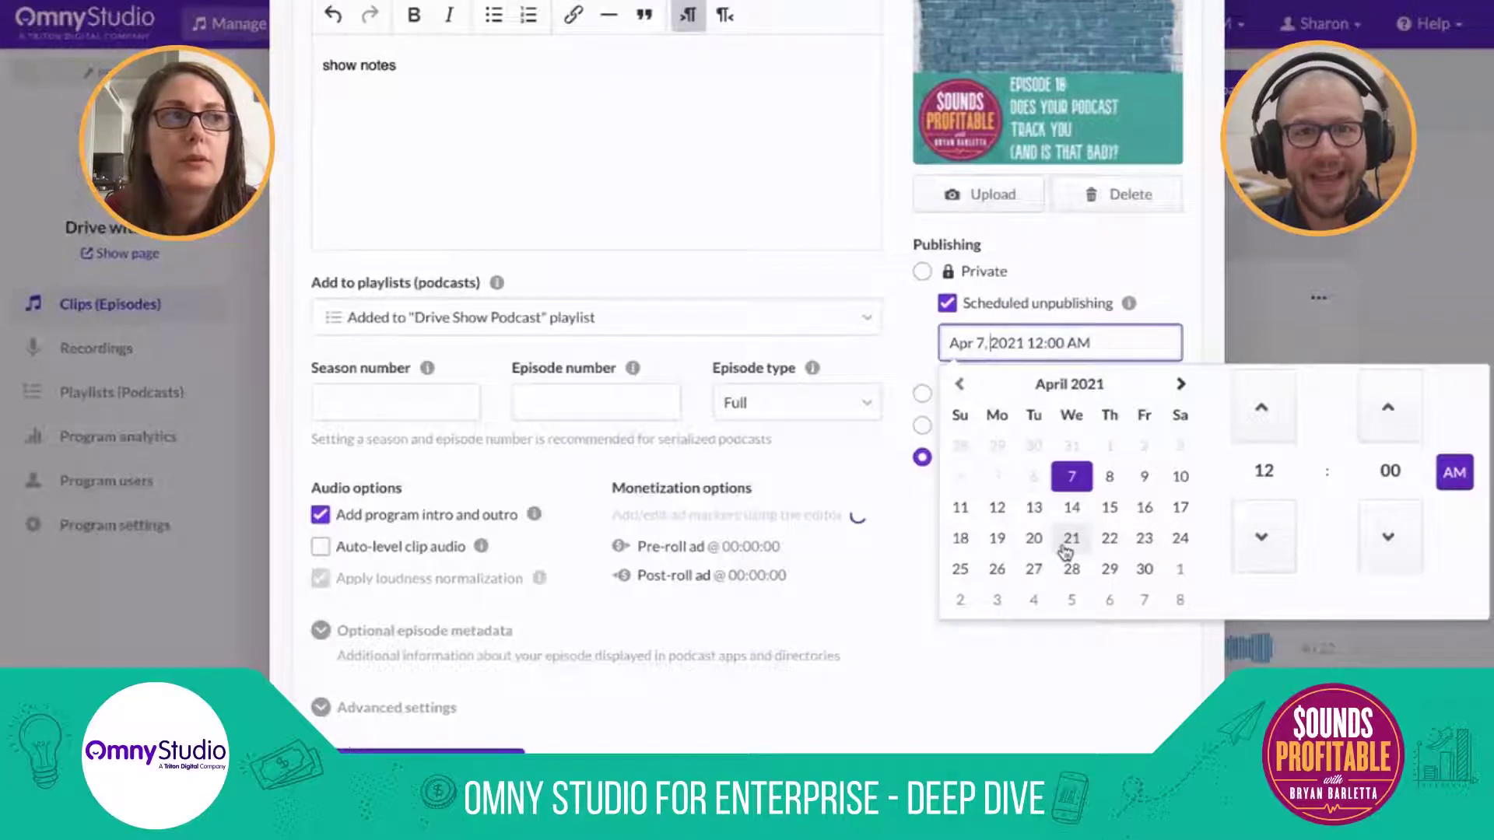
pyautogui.click(695, 268)
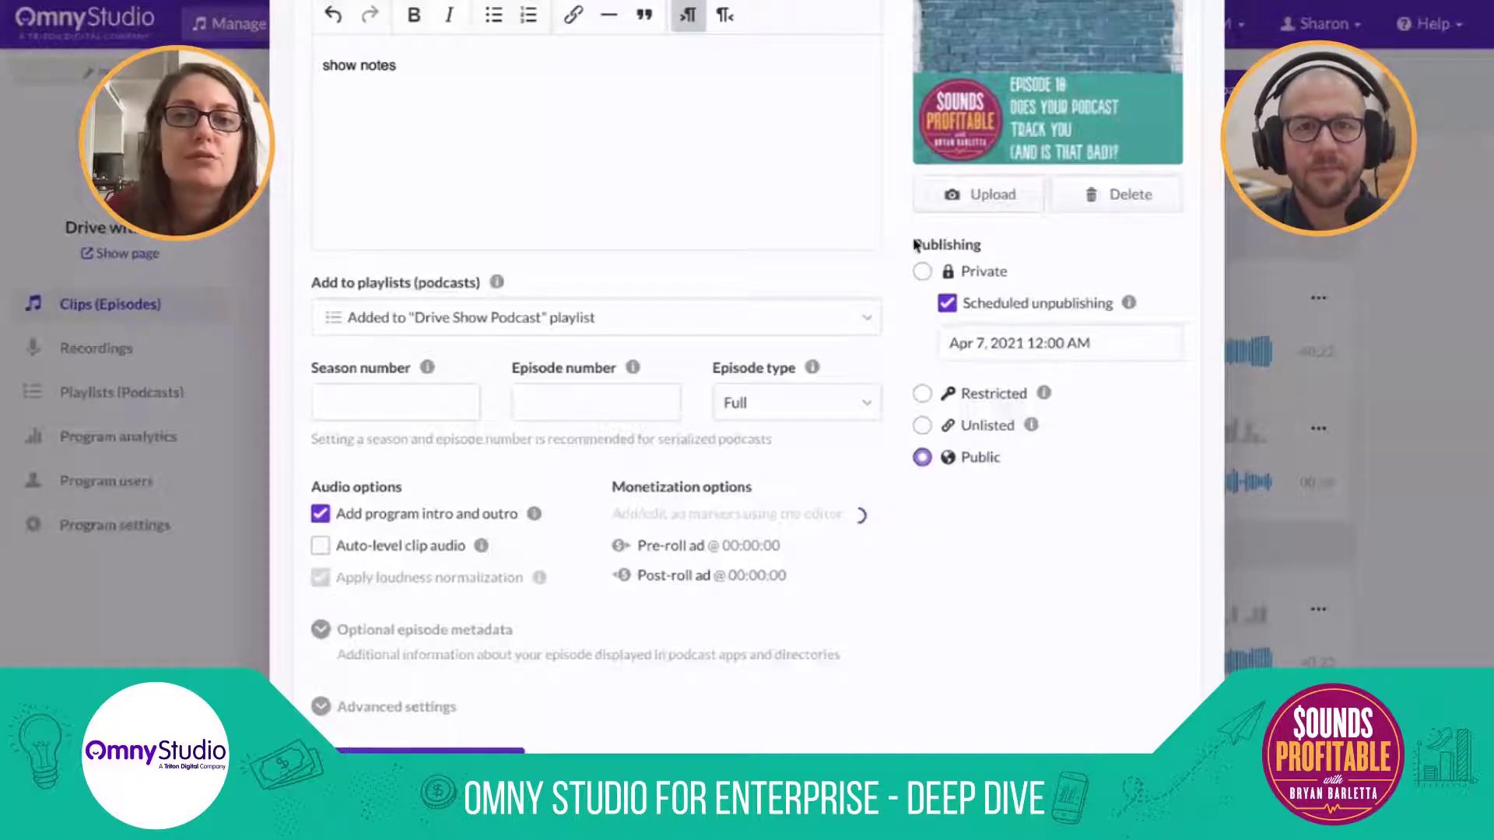
# - Set the clip's publishing state to Restricted with scheduled publishing on Apr 7, 2021 12:00 AM
pyautogui.click(974, 396)
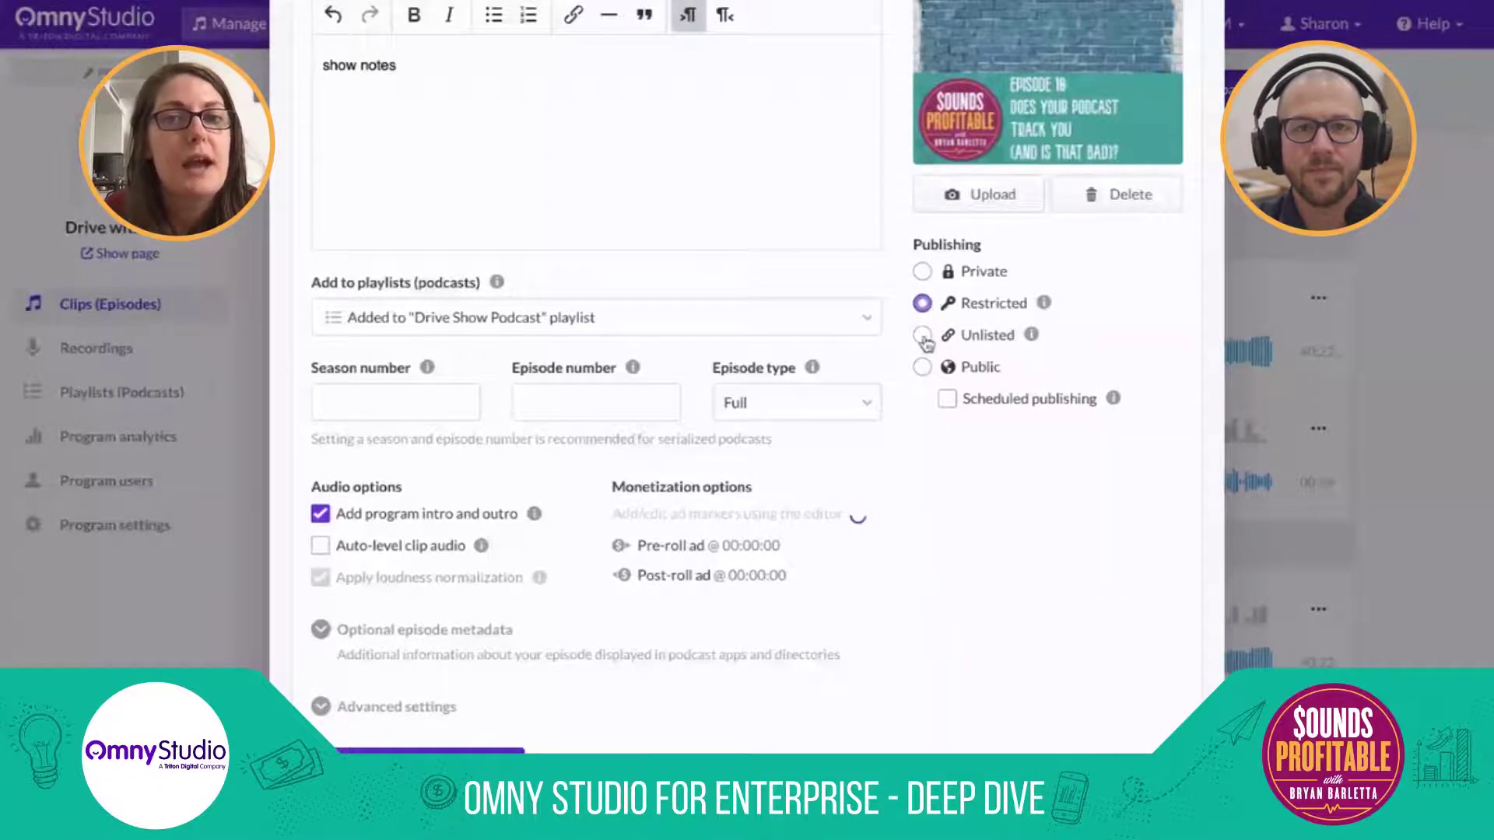
pyautogui.click(923, 367)
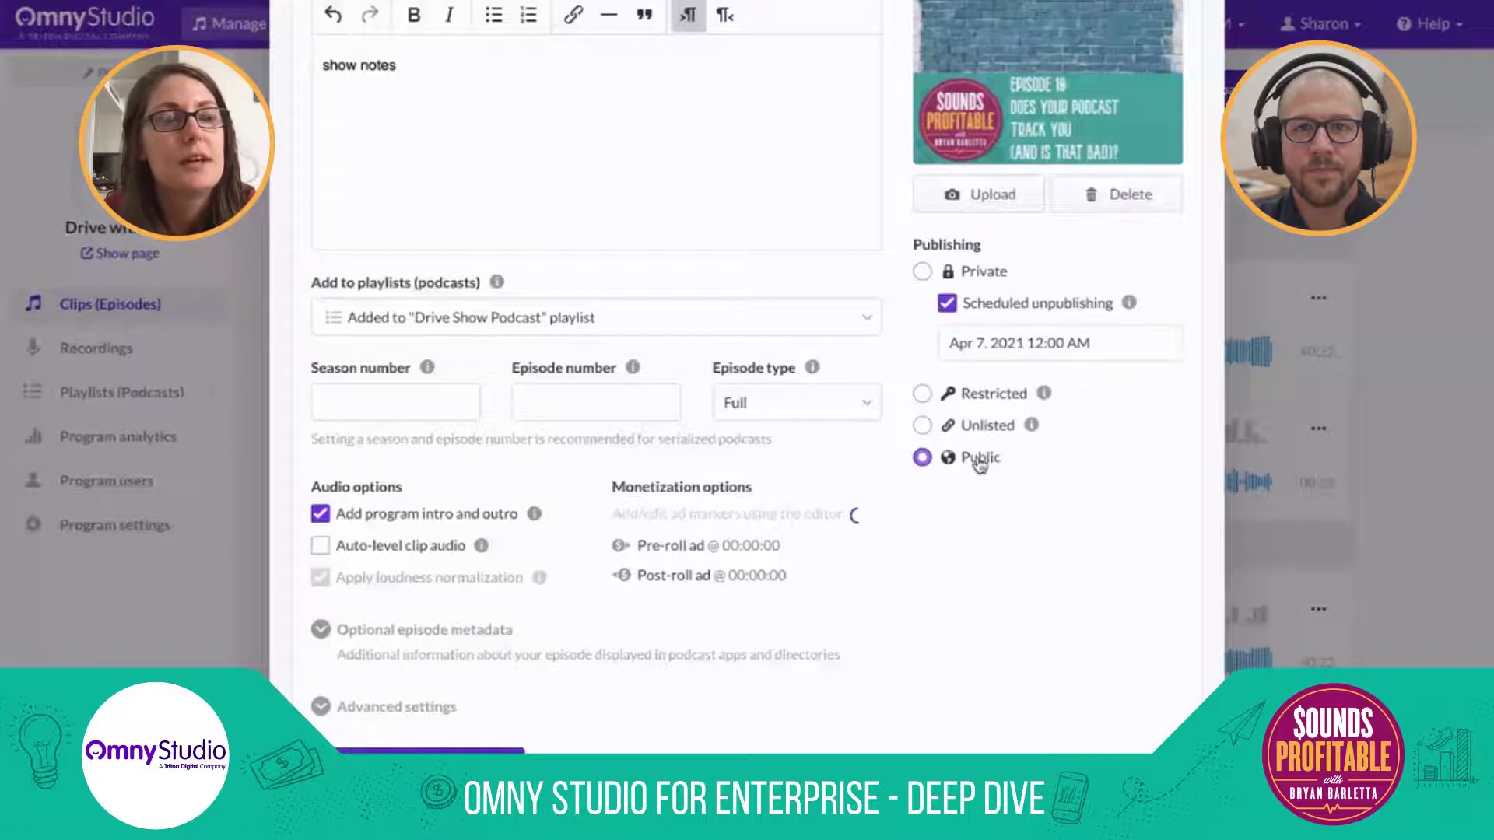
pyautogui.click(966, 402)
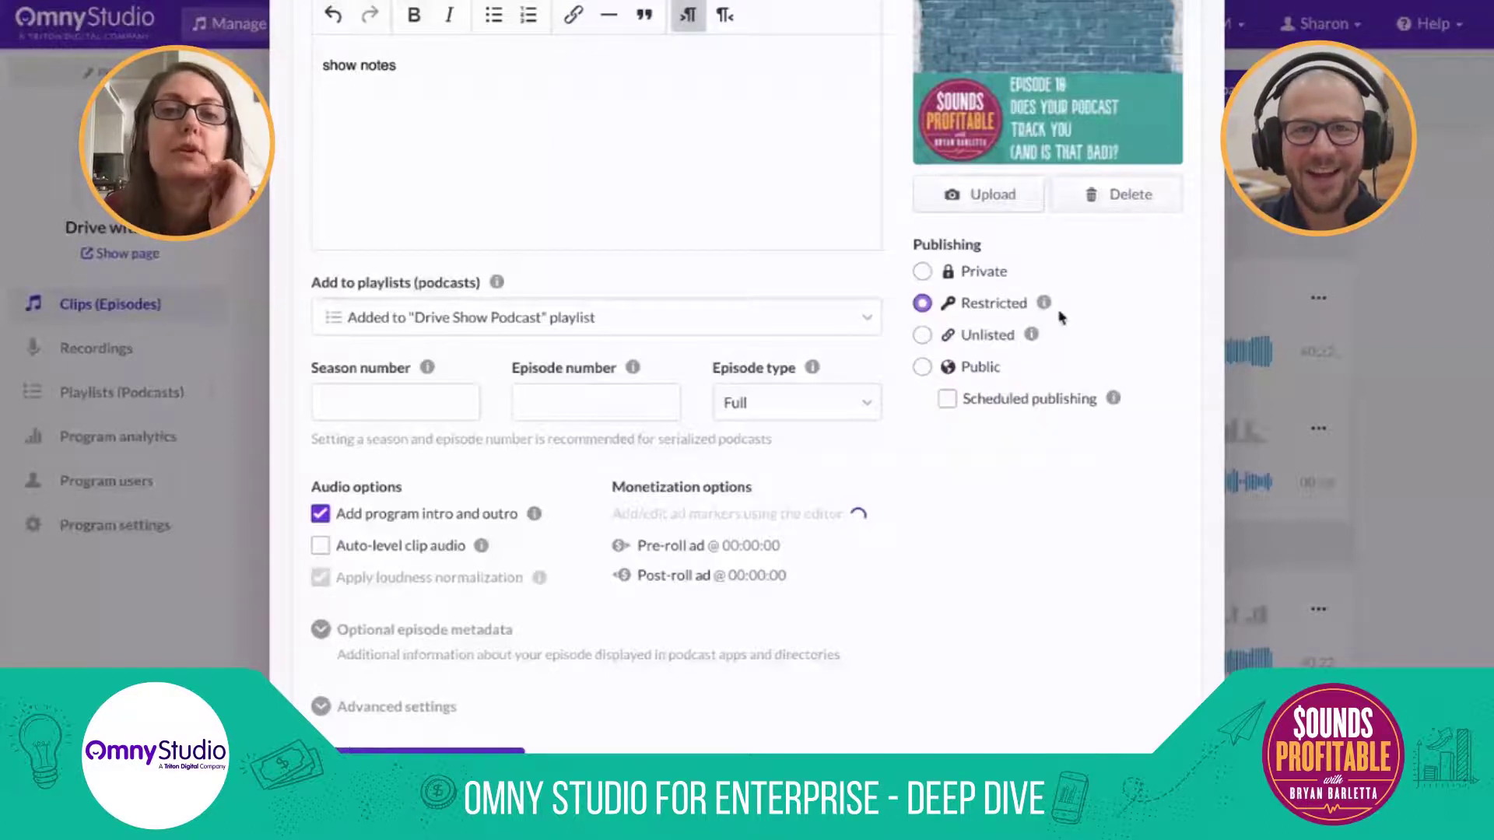
pyautogui.click(990, 400)
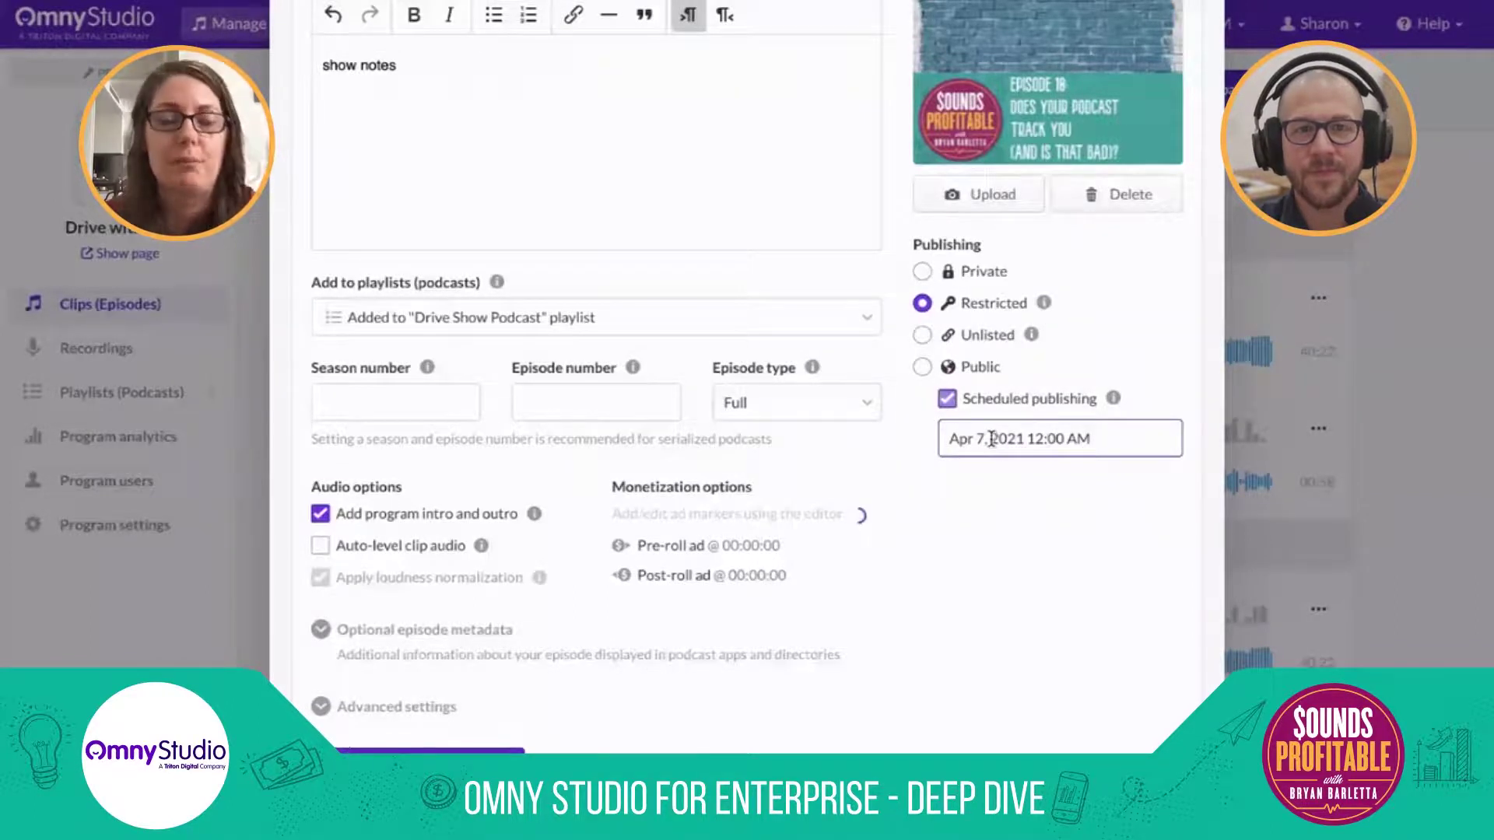
# - Set the clip's season number to 7 and episode number to 400, keeping Full as the episode type
pyautogui.click(823, 315)
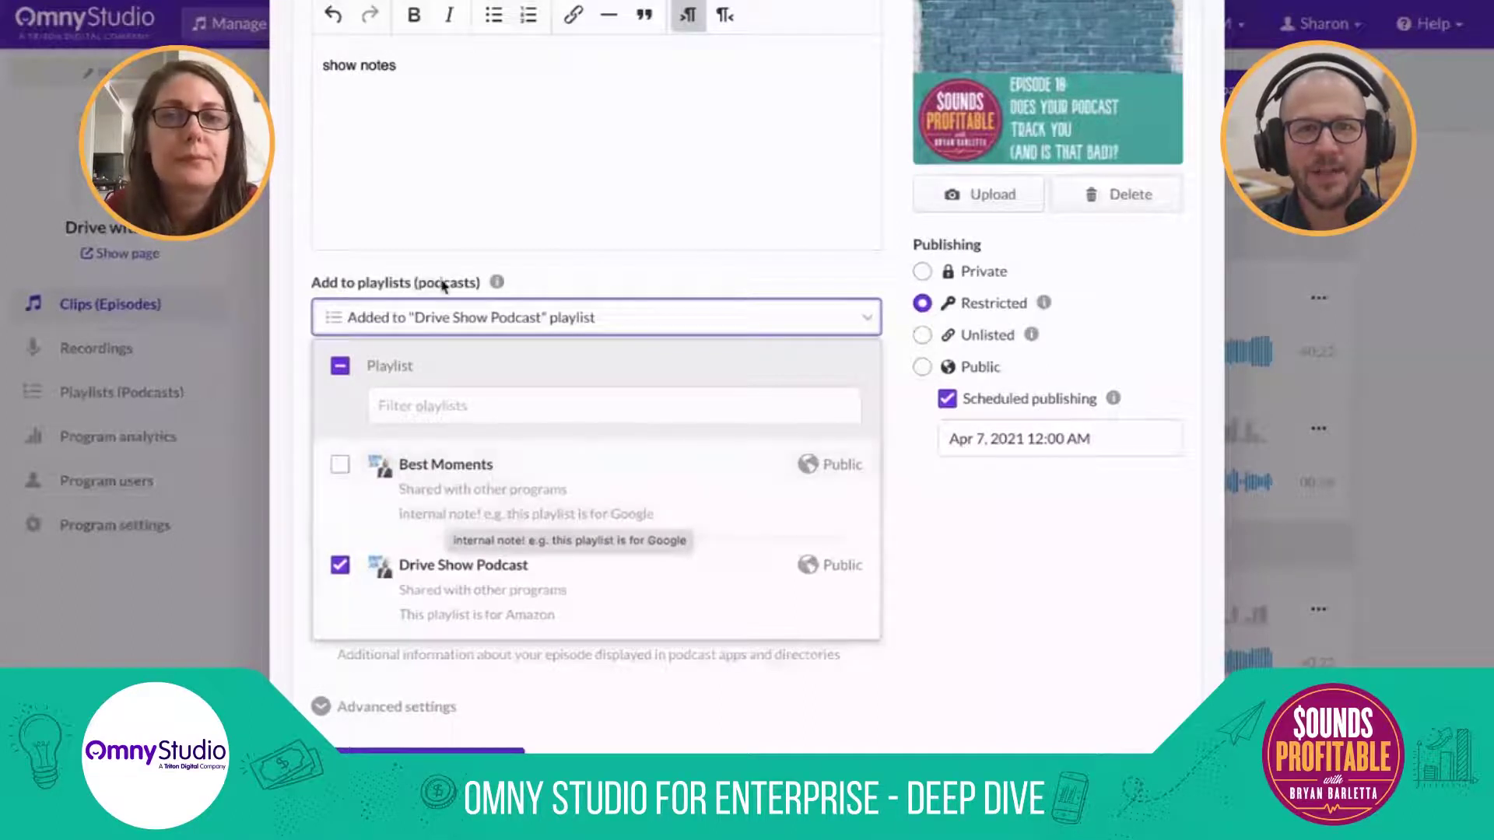
pyautogui.click(588, 284)
pyautogui.click(440, 403)
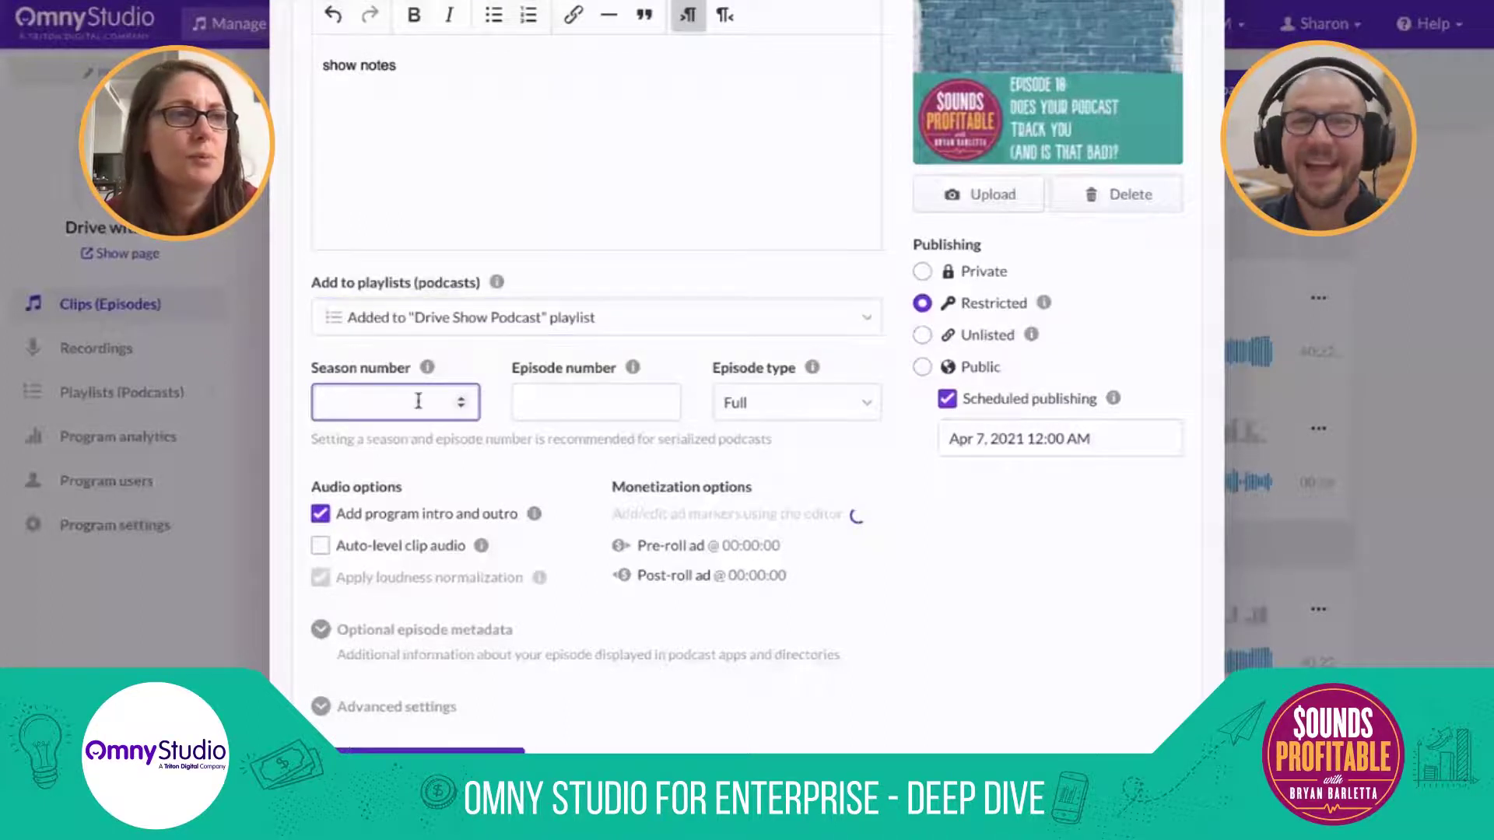
pyautogui.moveTo(420, 375)
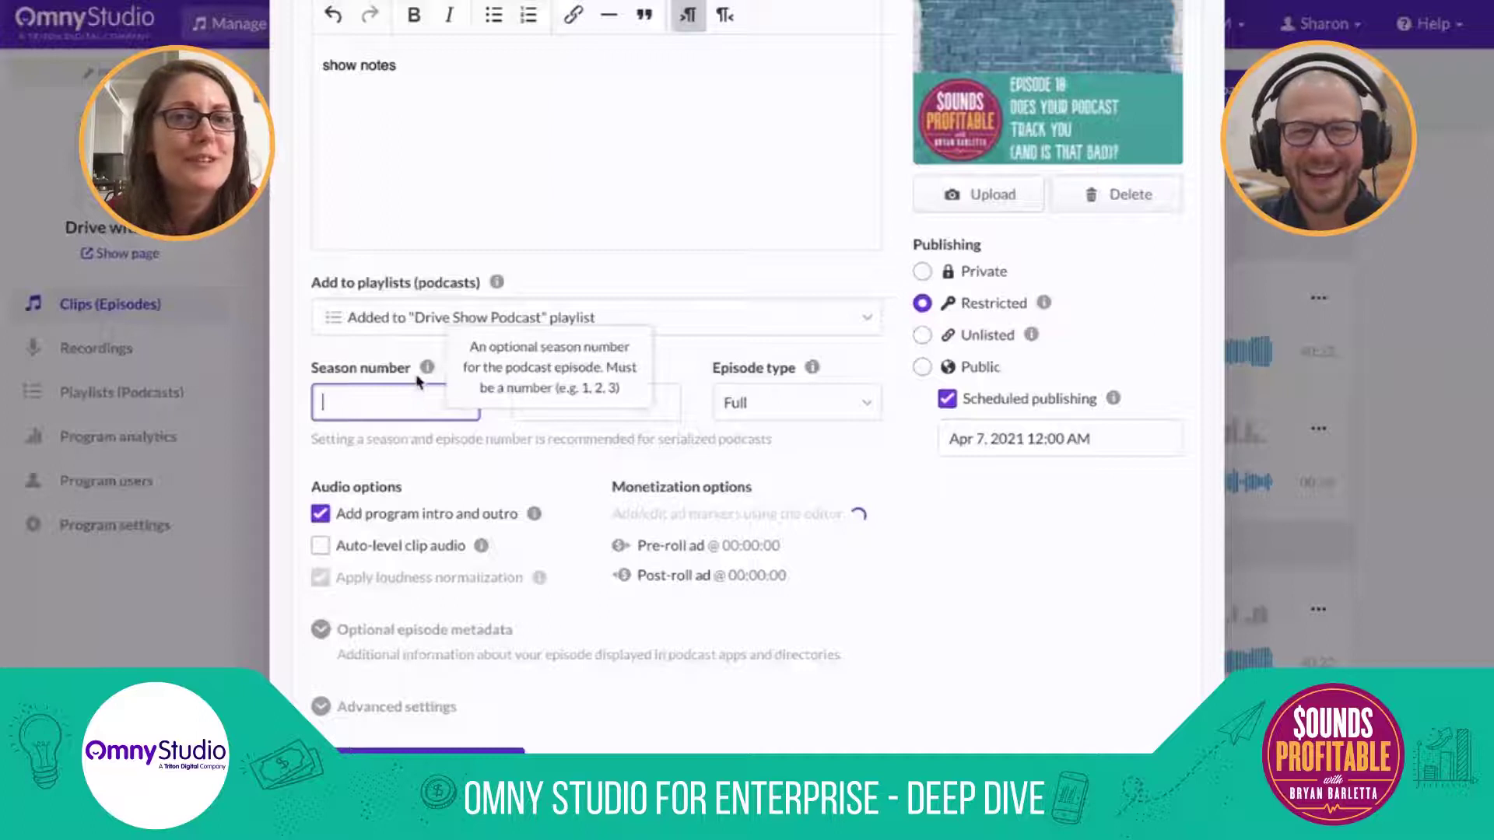
pyautogui.write('7')
pyautogui.click(547, 405)
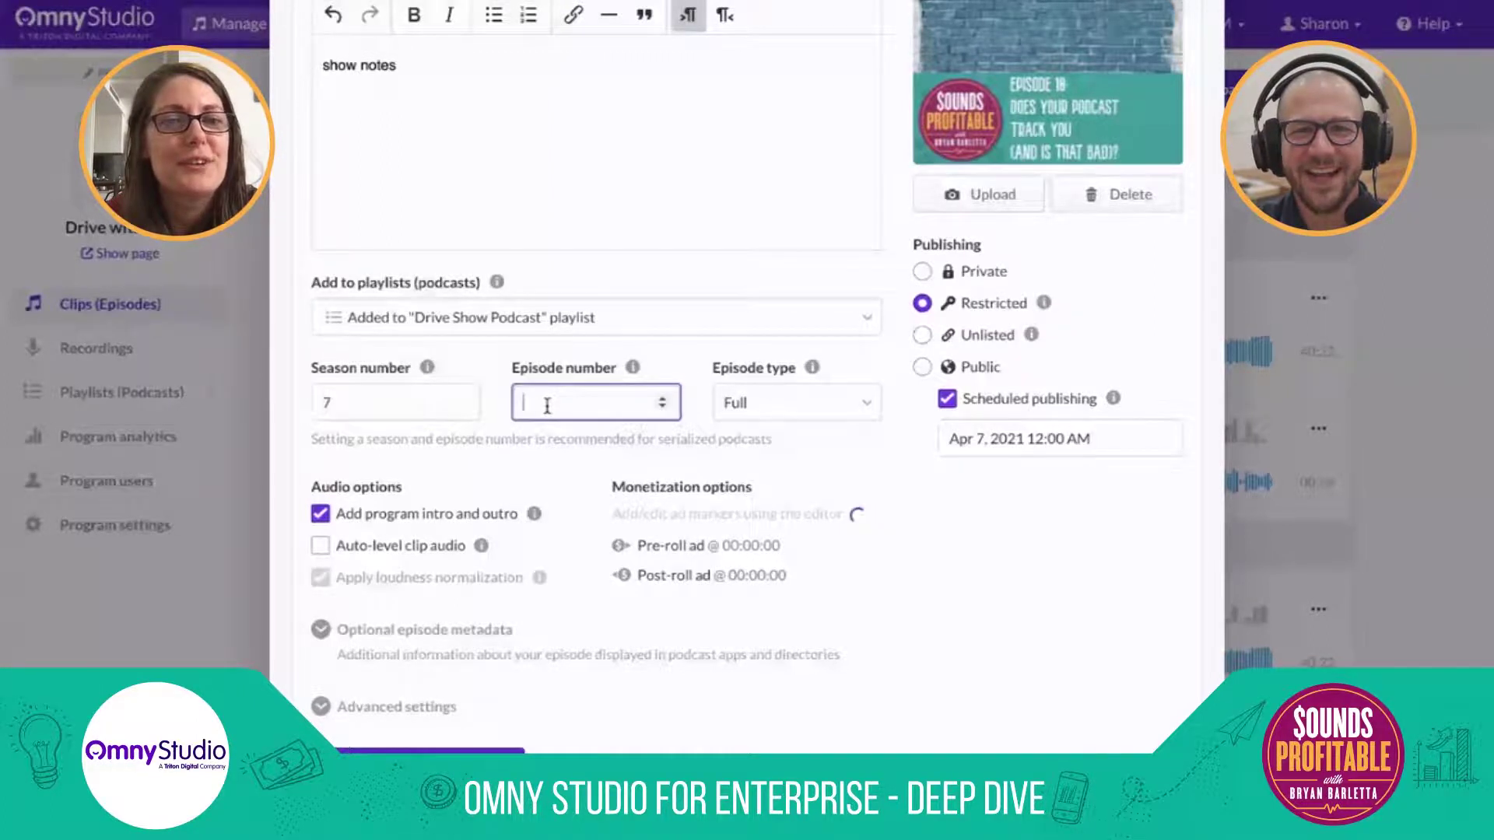
pyautogui.write('400')
pyautogui.press('Tab')
pyautogui.click(771, 402)
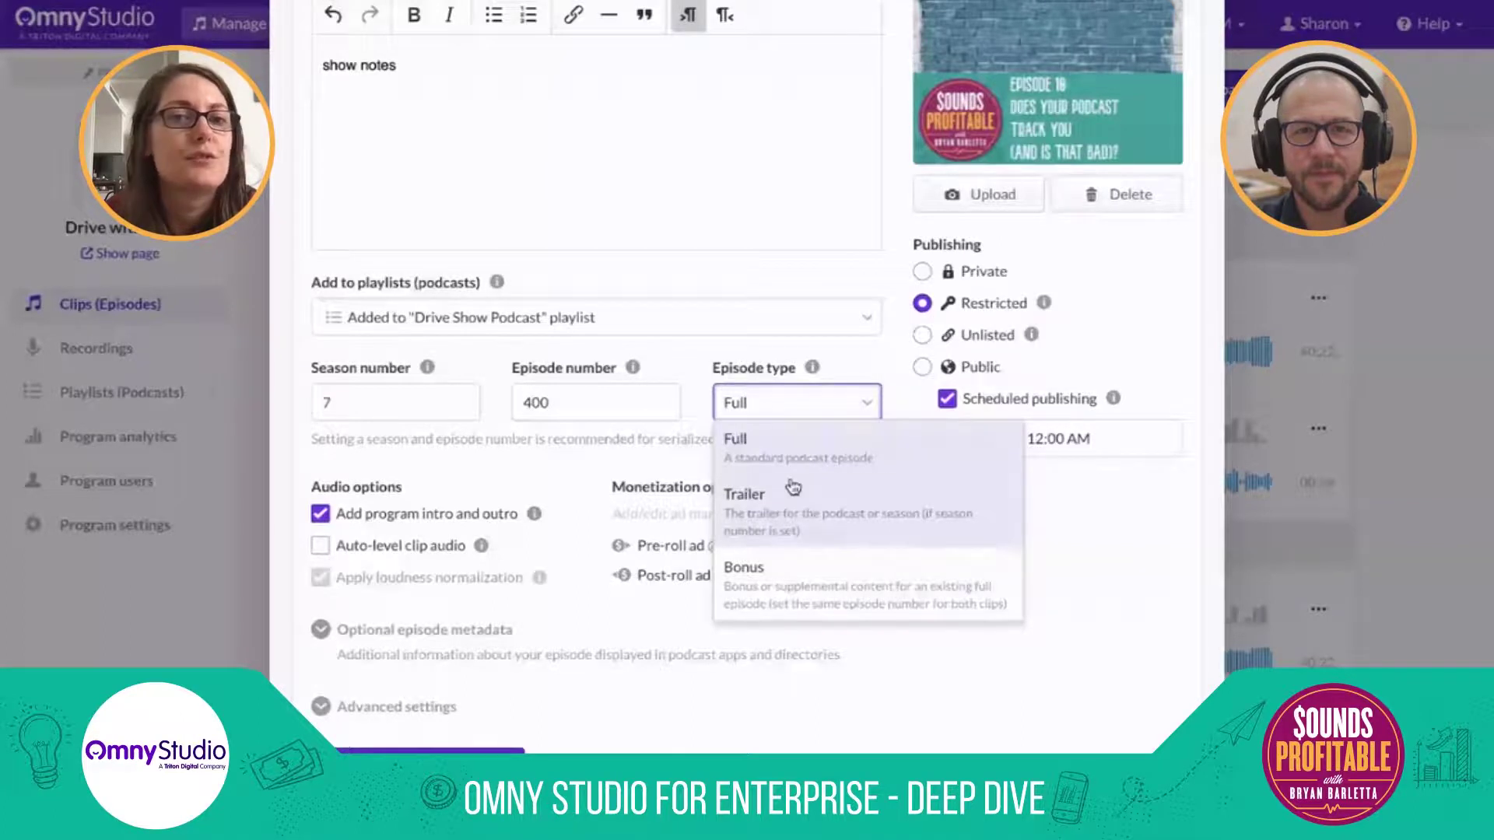
pyautogui.click(692, 365)
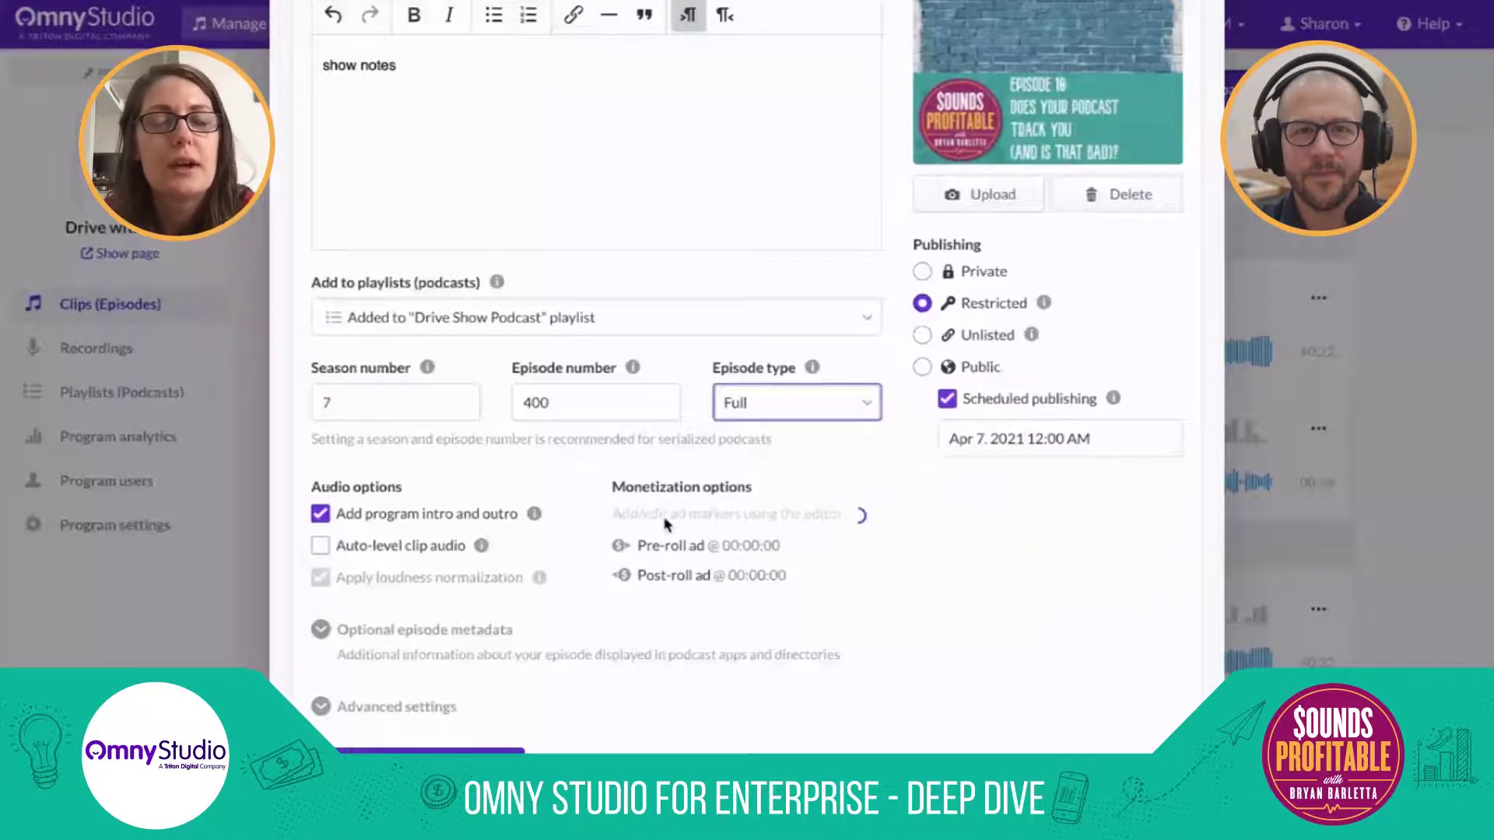
# - Review the explanations of the clip's audio options, and save and publish the clip details
pyautogui.scroll(-1, 634, 504)
pyautogui.moveTo(540, 459)
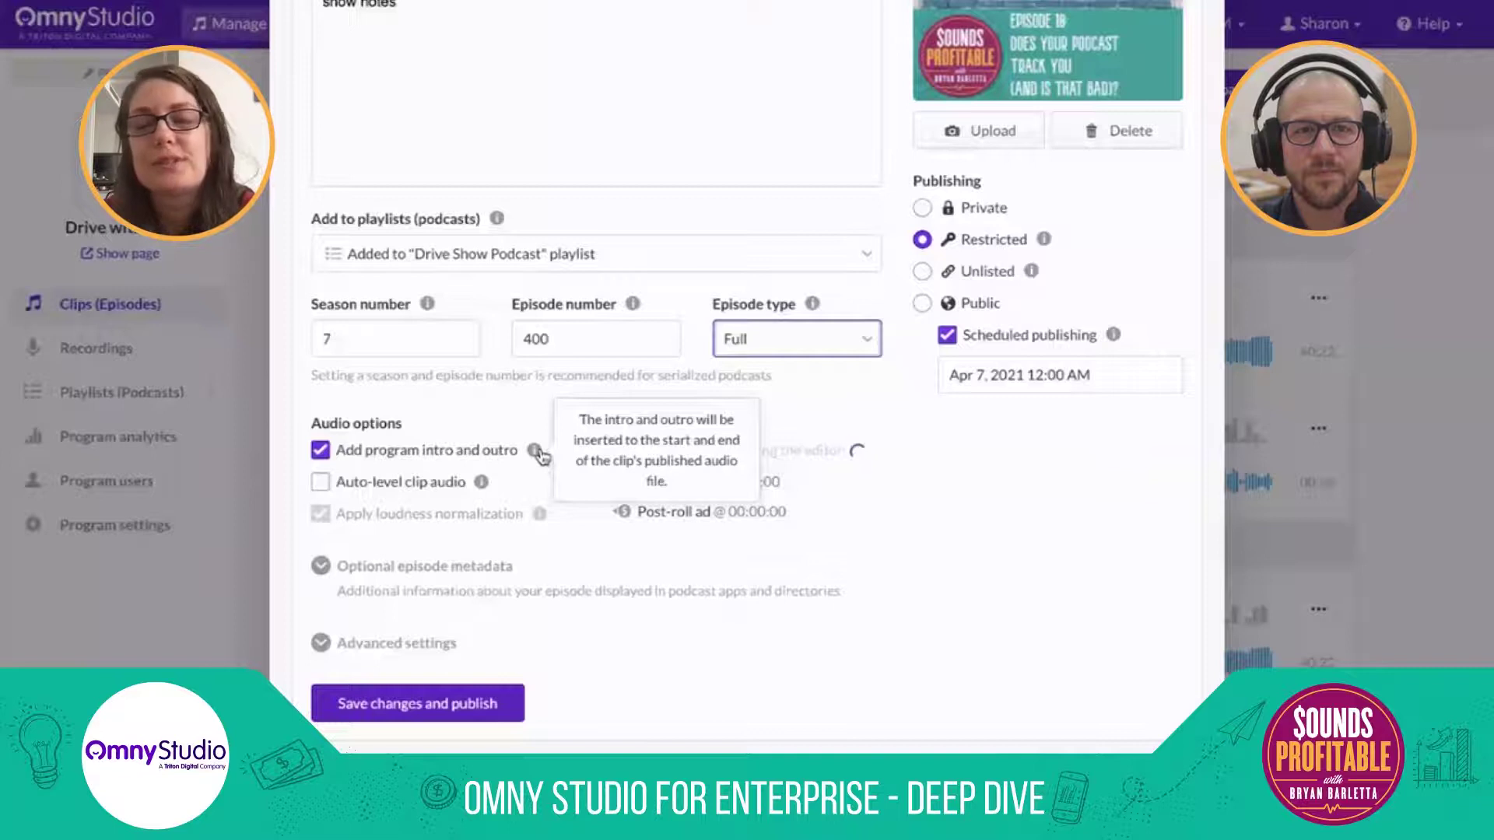
pyautogui.moveTo(484, 479)
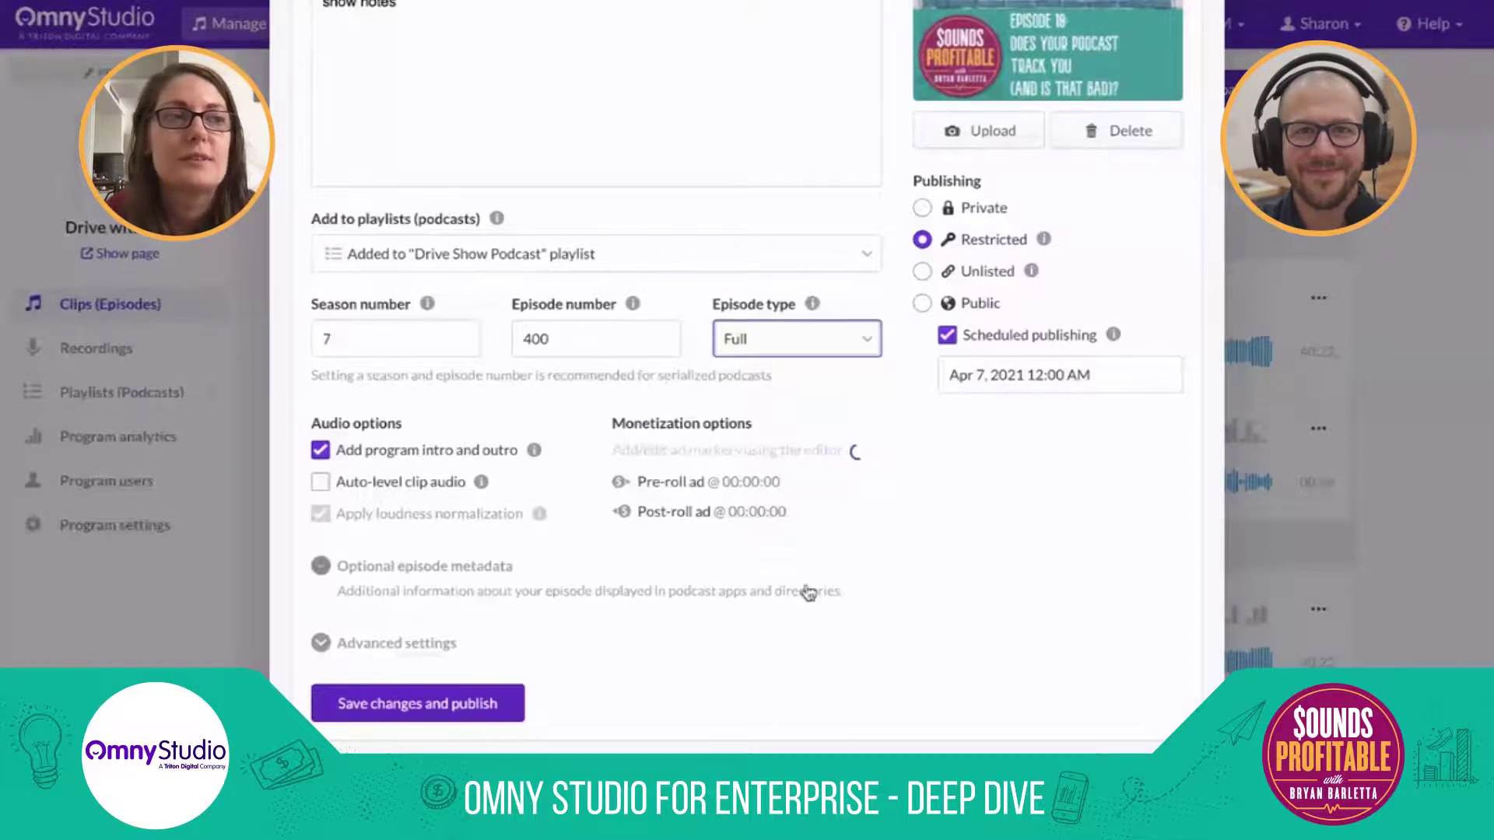
pyautogui.click(459, 703)
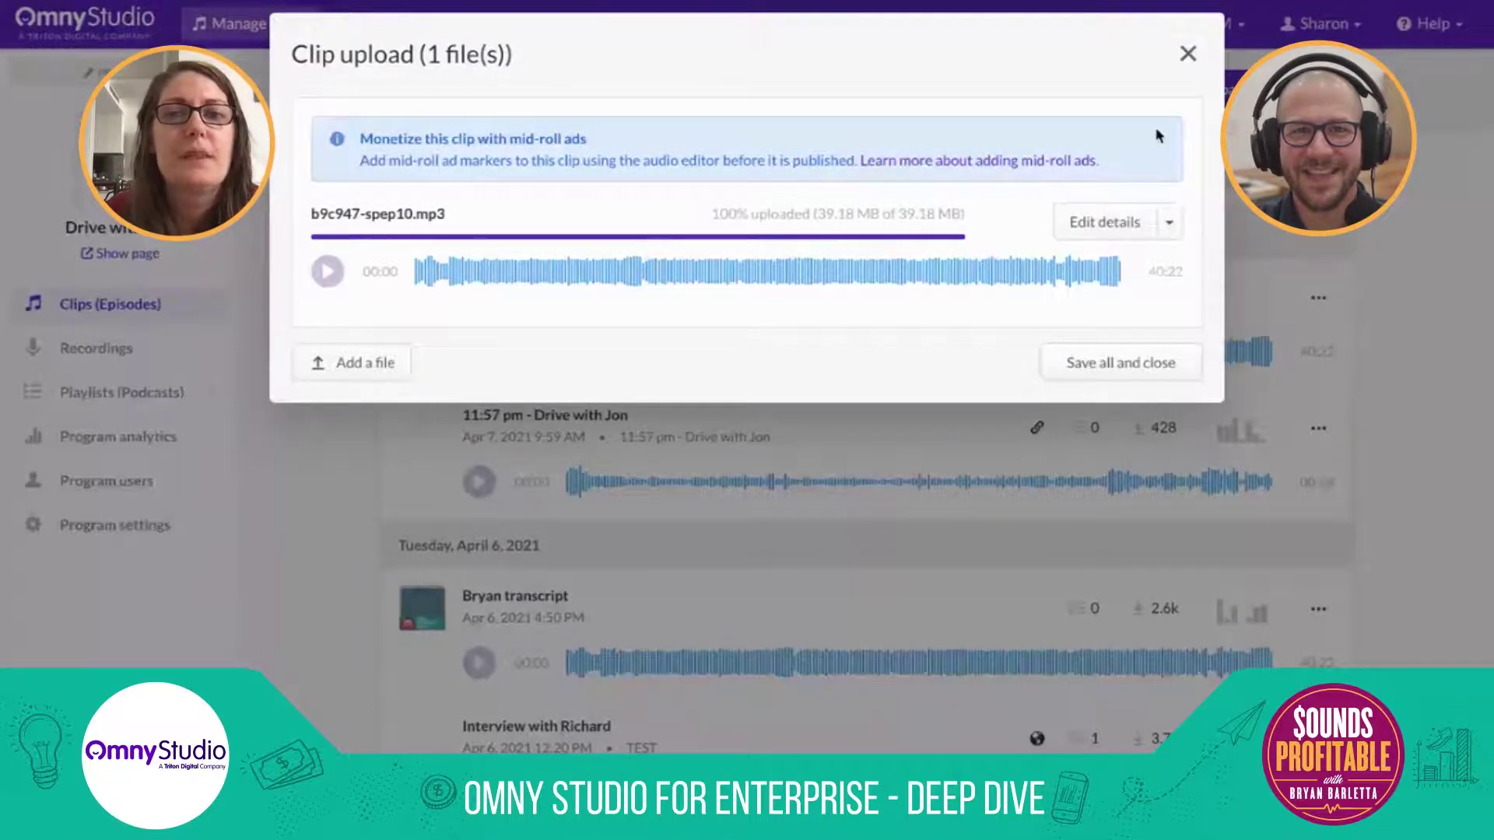
# - Close the clip upload, open the transcript clip from Apr 6, 2021, and save it with its publishing state set to Public
pyautogui.click(1188, 56)
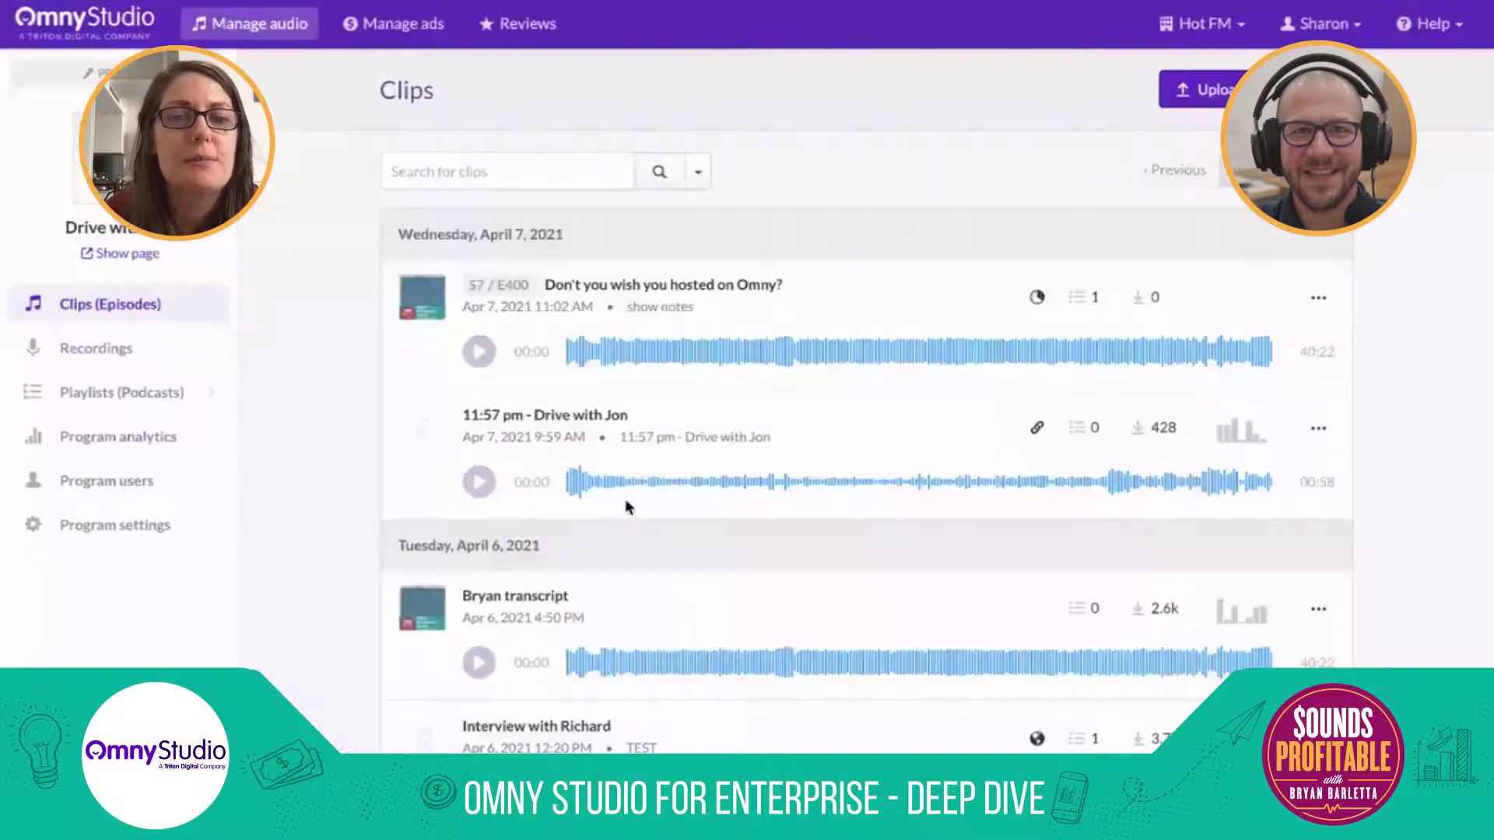
pyautogui.click(529, 603)
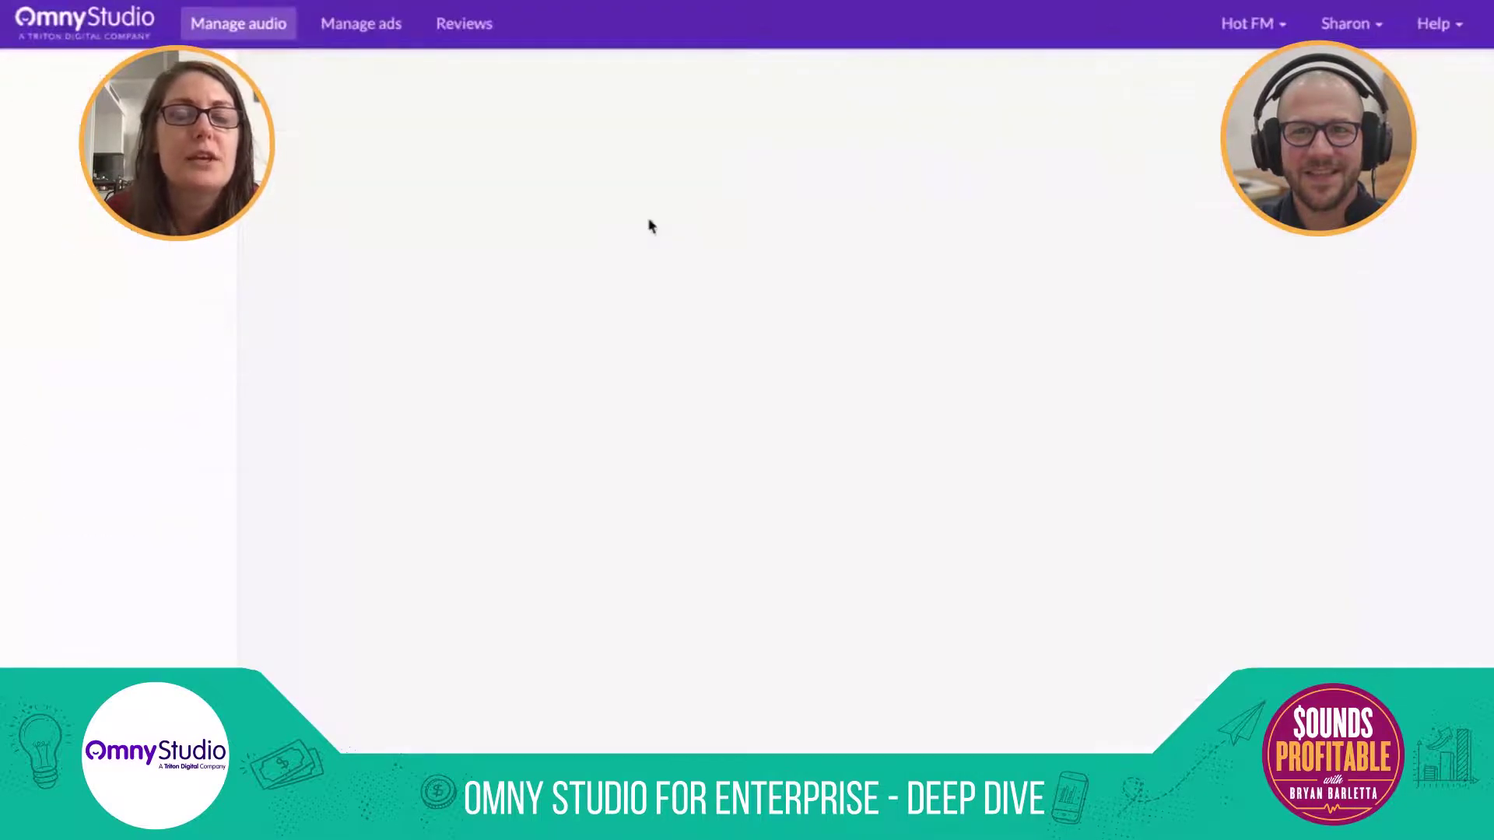
pyautogui.scroll(-1, 547, 506)
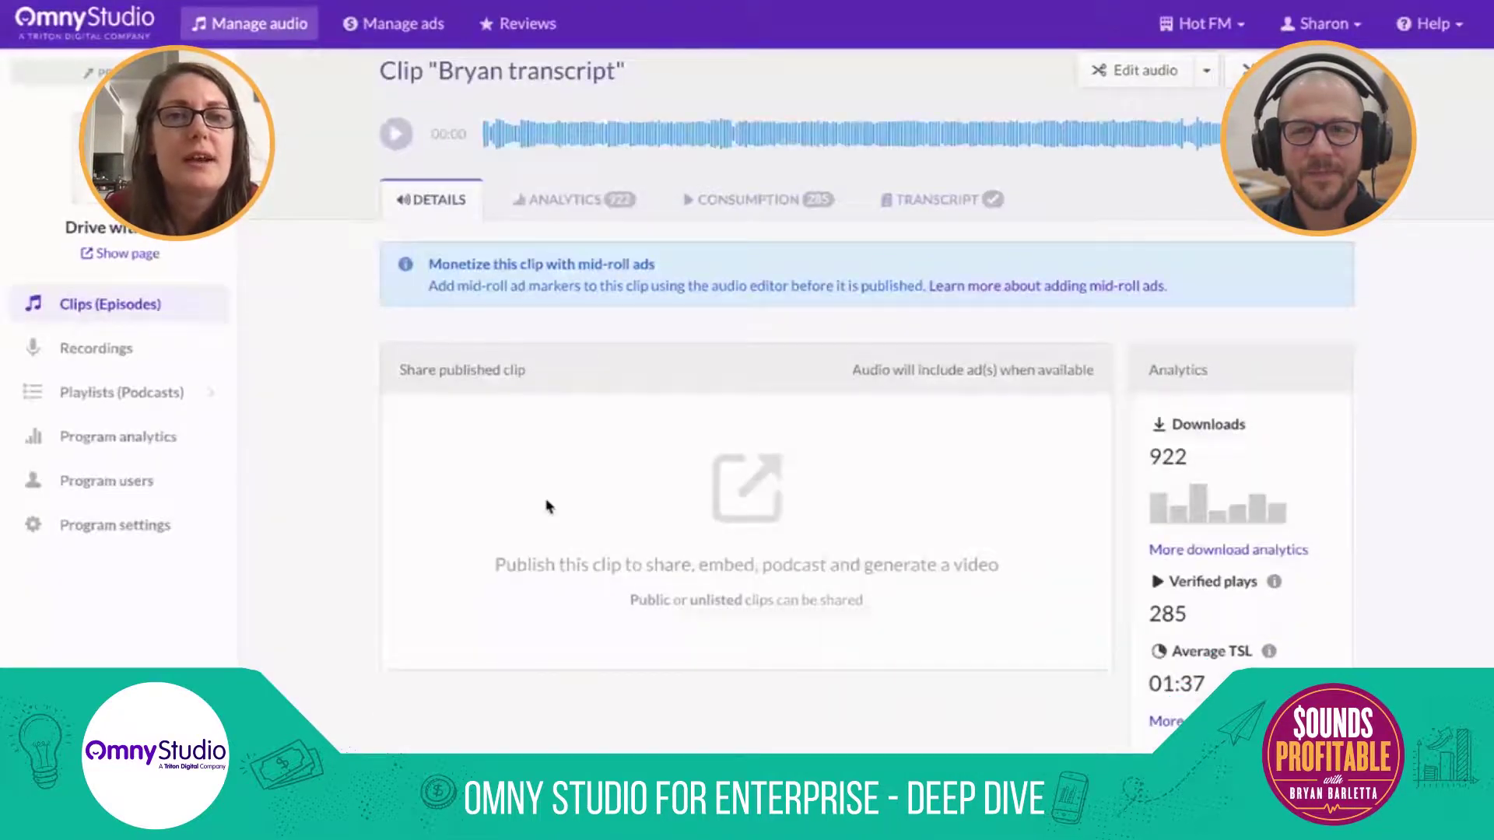
pyautogui.scroll(-8, 547, 506)
pyautogui.click(1052, 655)
pyautogui.scroll(-4, 852, 667)
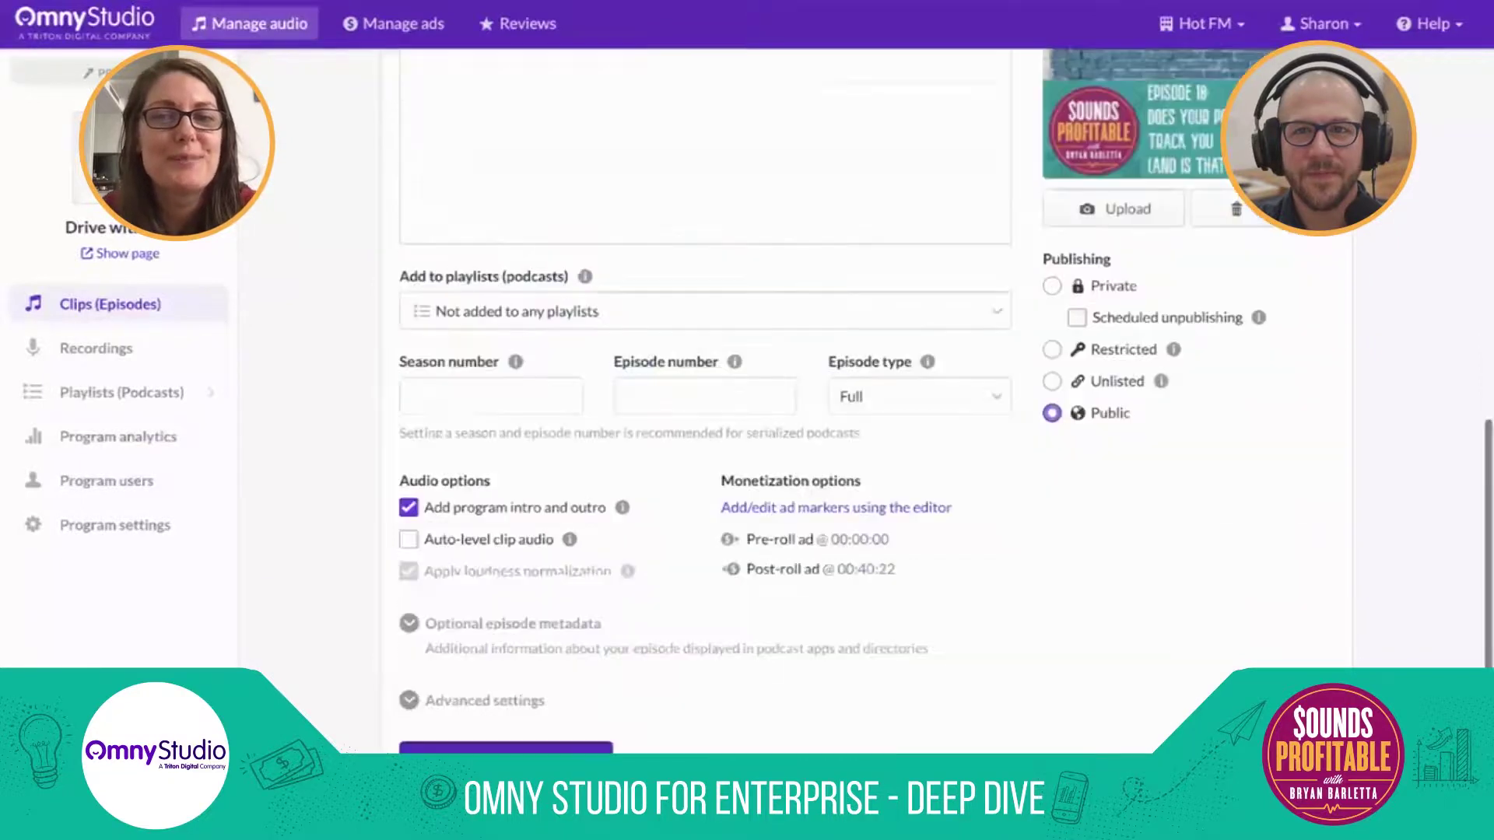
pyautogui.scroll(7, 695, 366)
pyautogui.scroll(9, 695, 366)
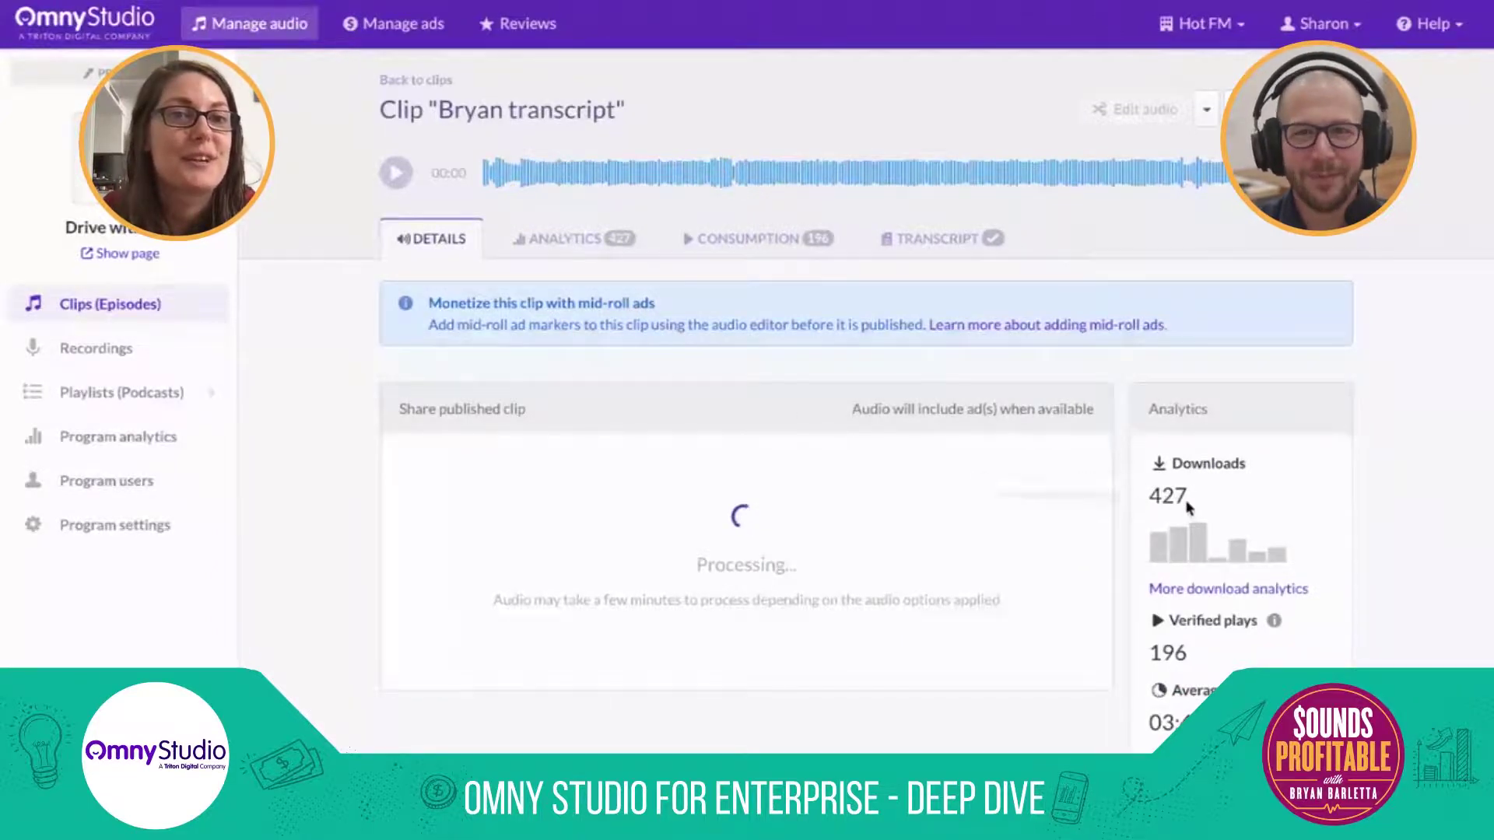
# - View the sharing options of the published clip "Don't you wish you hosted on Omny?" and select its web player URL
pyautogui.moveTo(1167, 490)
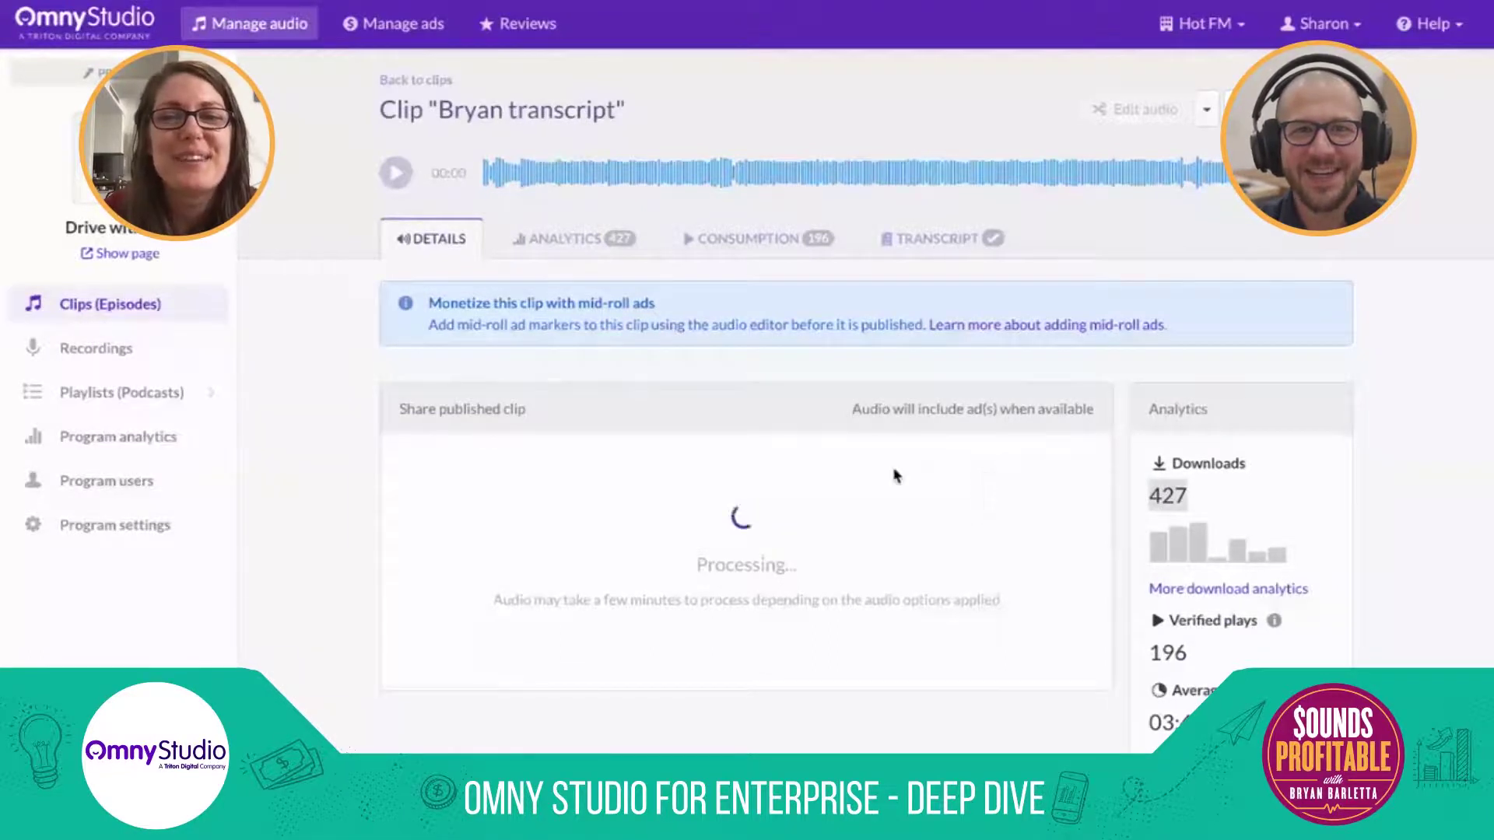
pyautogui.scroll(-3, 894, 475)
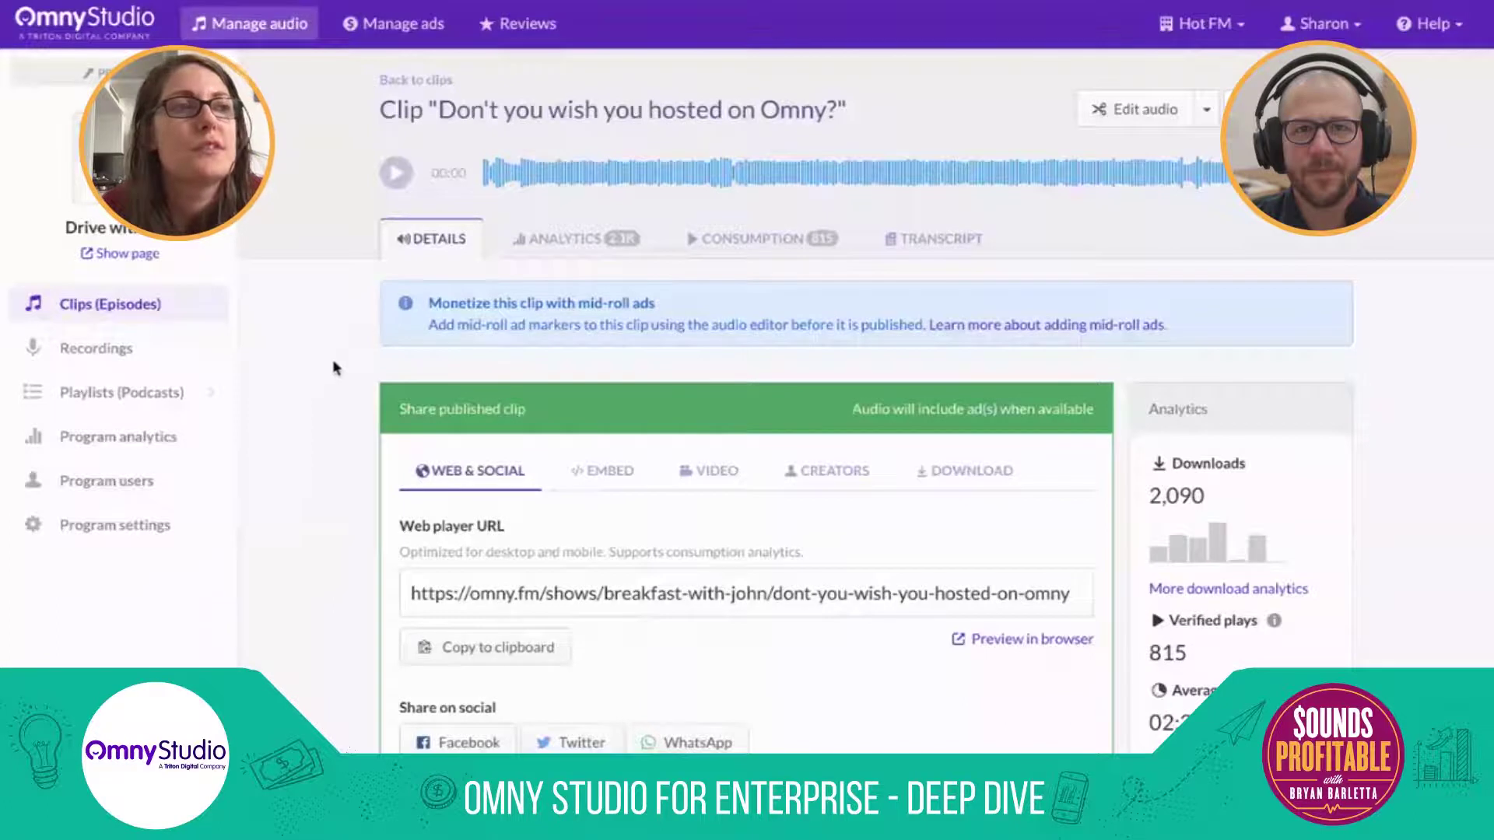
pyautogui.scroll(-3, 345, 366)
pyautogui.scroll(1, 348, 370)
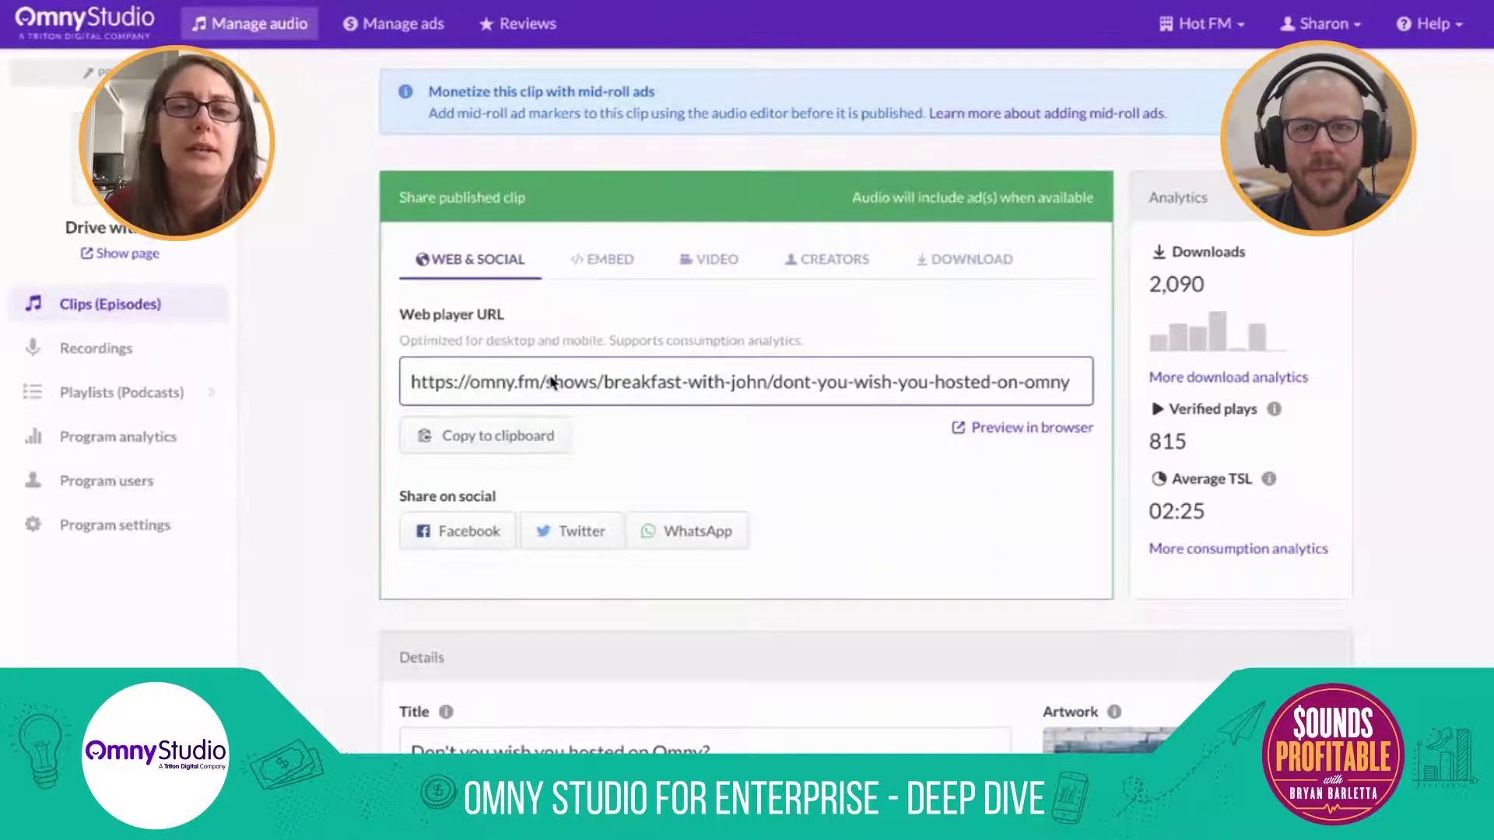
pyautogui.click(511, 383)
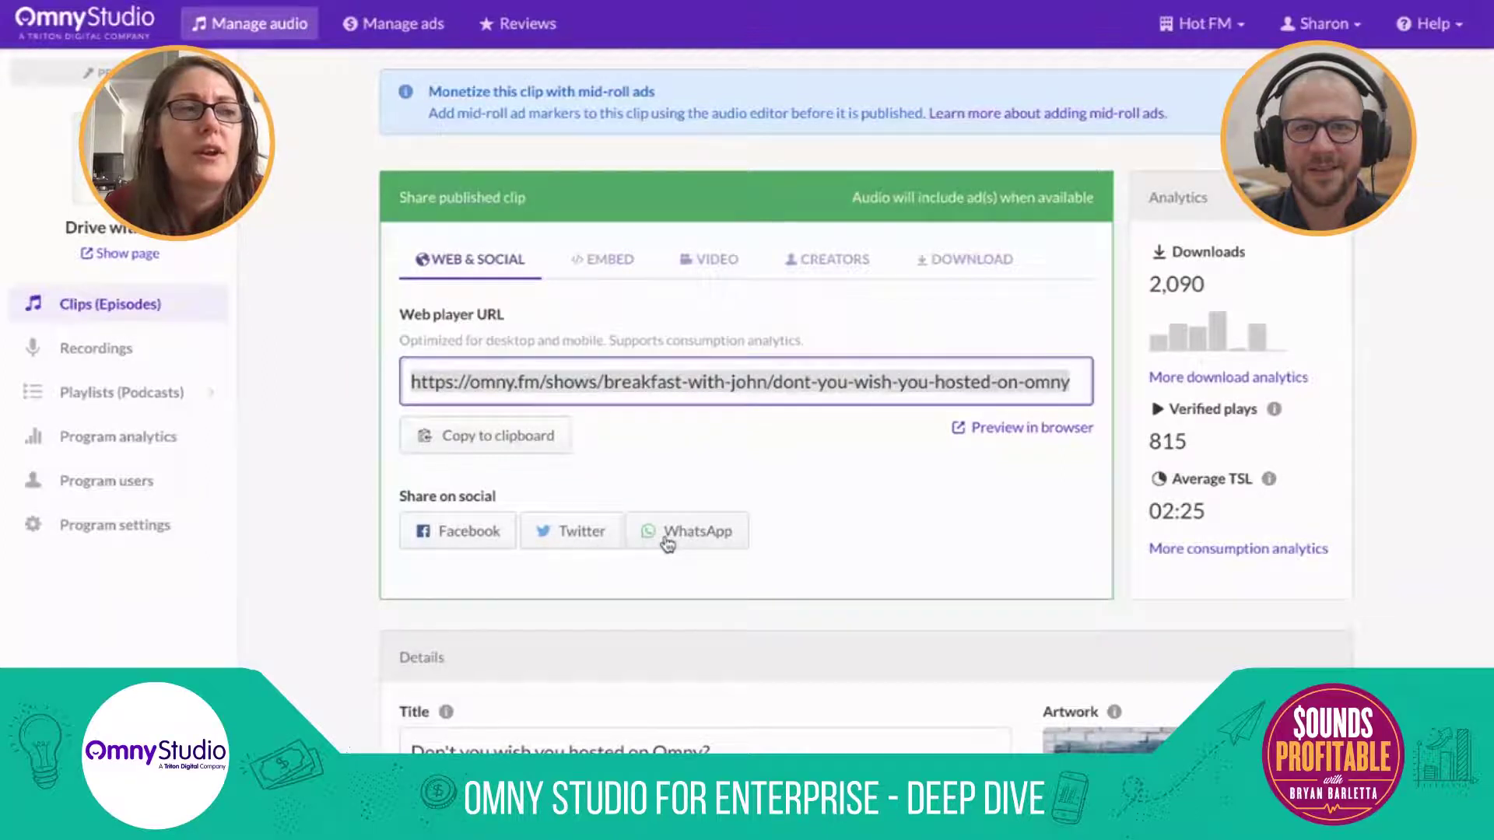
# - Choose the Wide colored player as the clip's embed style and enable customization for this embed
pyautogui.click(610, 259)
pyautogui.scroll(-5, 890, 427)
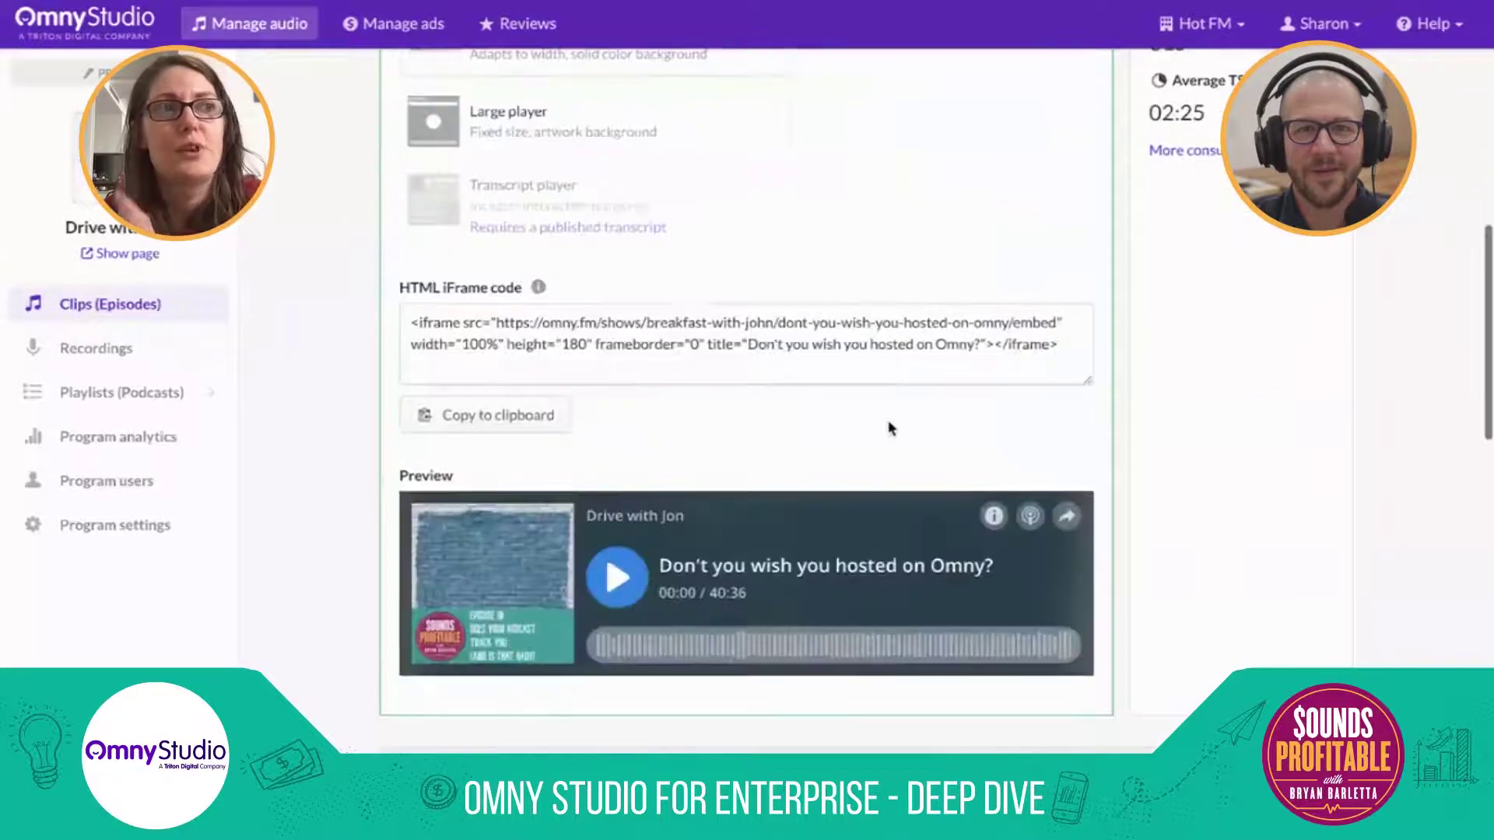
pyautogui.scroll(1, 891, 428)
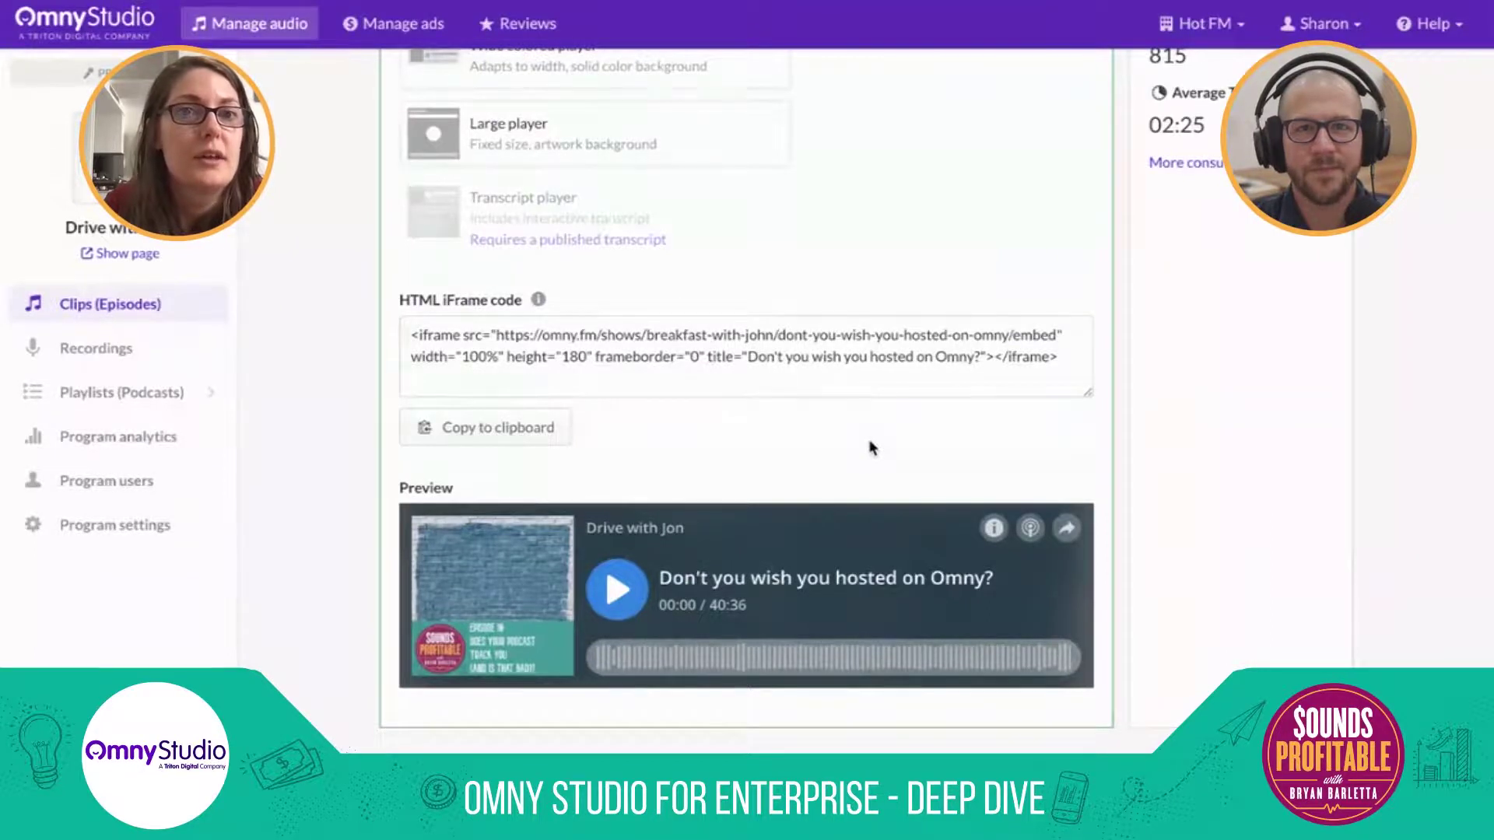
pyautogui.scroll(5, 870, 447)
pyautogui.click(669, 423)
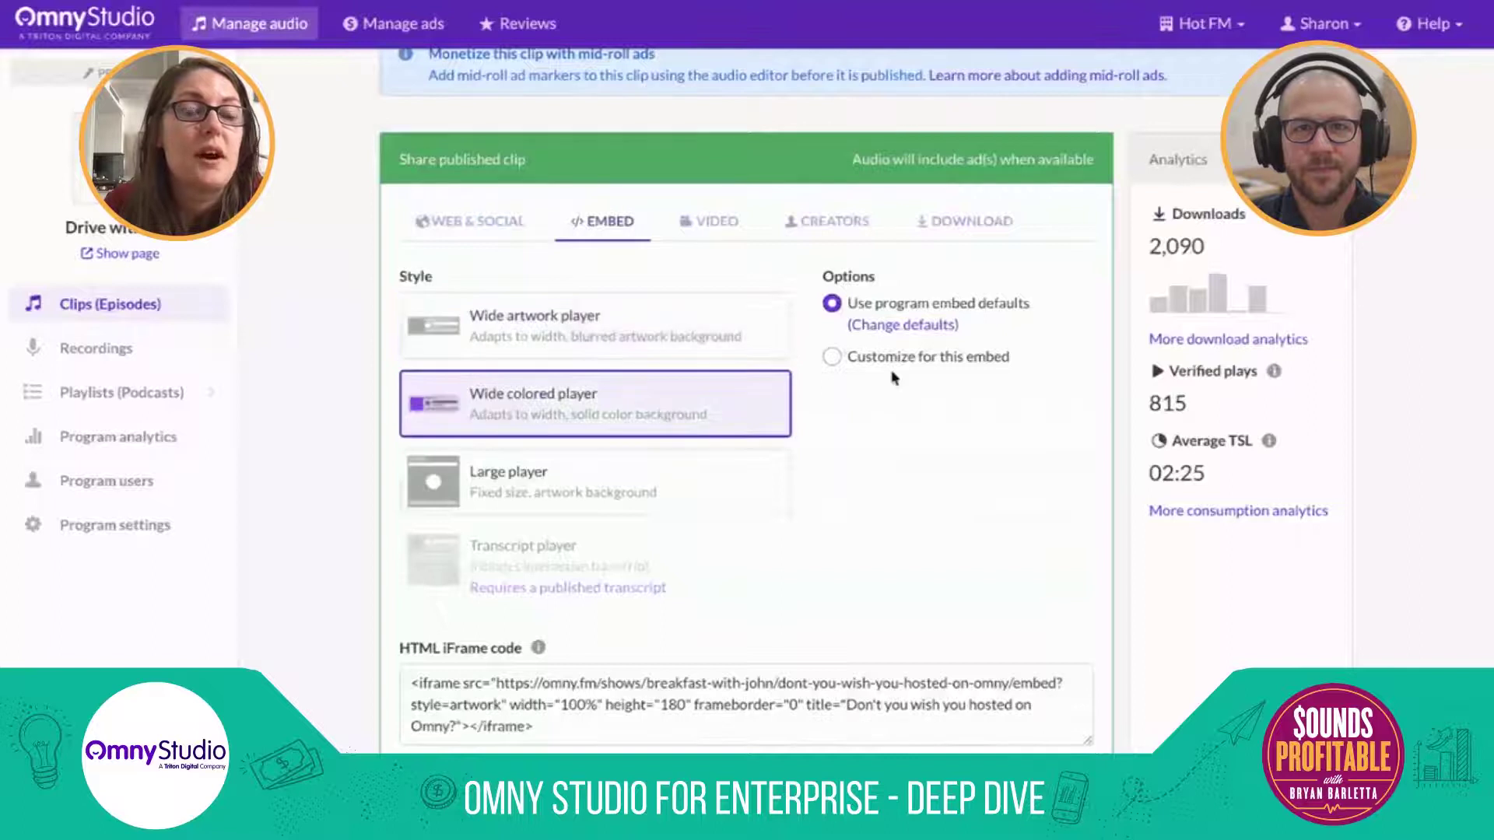
pyautogui.scroll(-2, 893, 377)
pyautogui.scroll(-1, 892, 367)
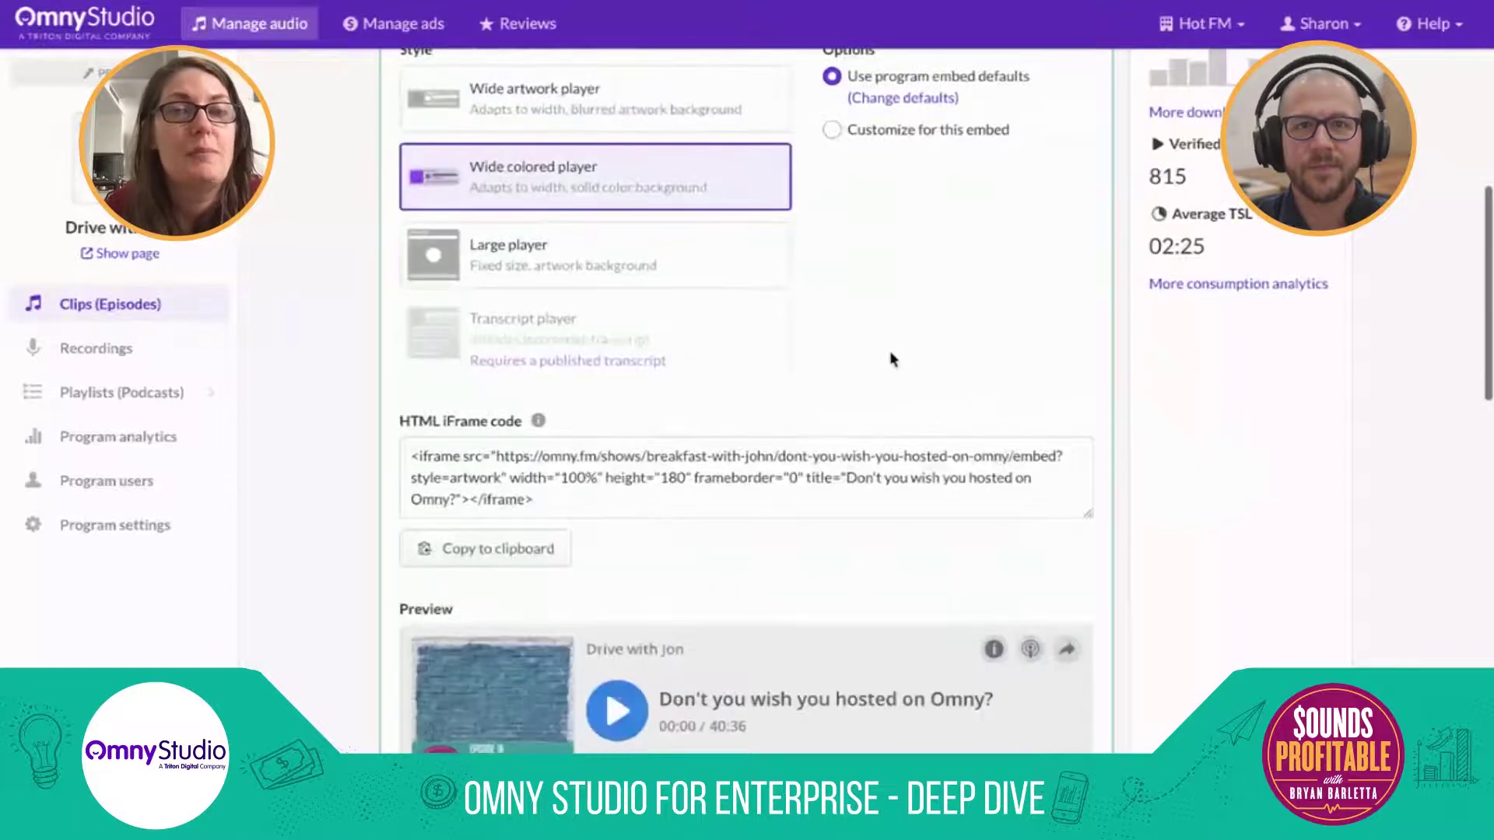
pyautogui.click(911, 132)
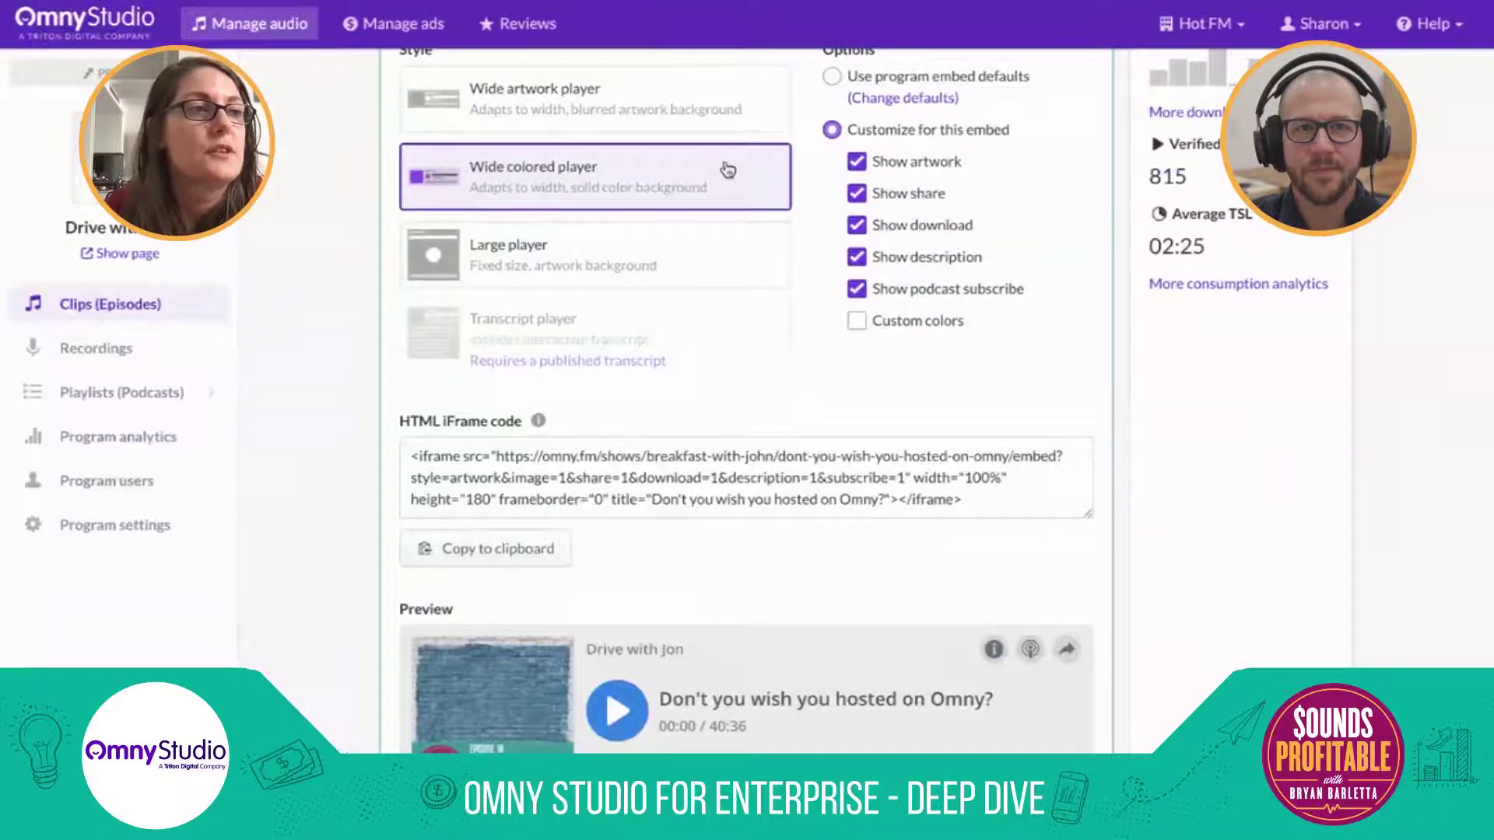
# - Switch to the SPIEGEL Audio page and examine its custom audio player
pyautogui.scroll(-1, 710, 228)
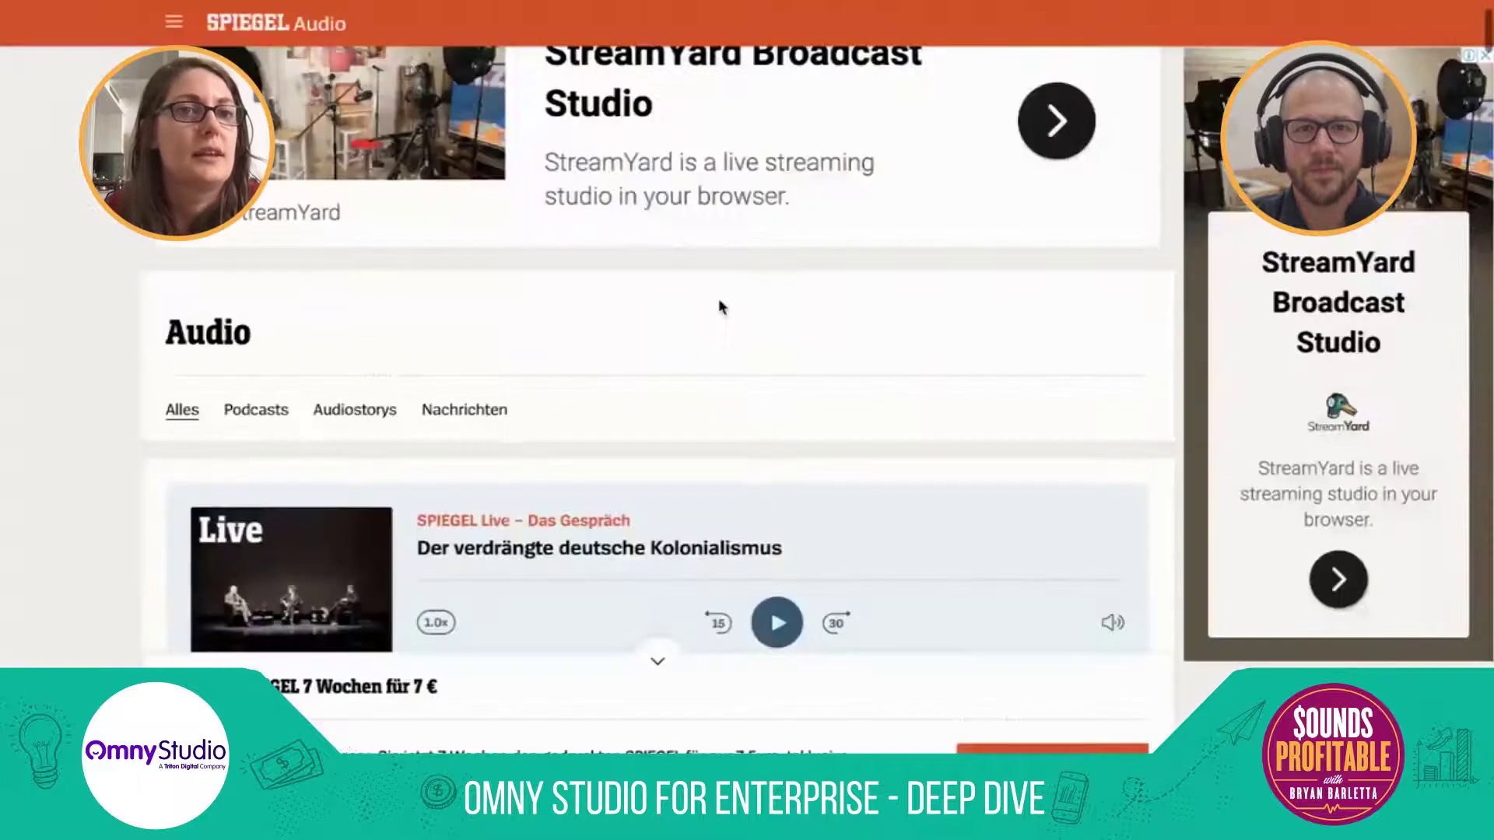
pyautogui.scroll(-2, 720, 305)
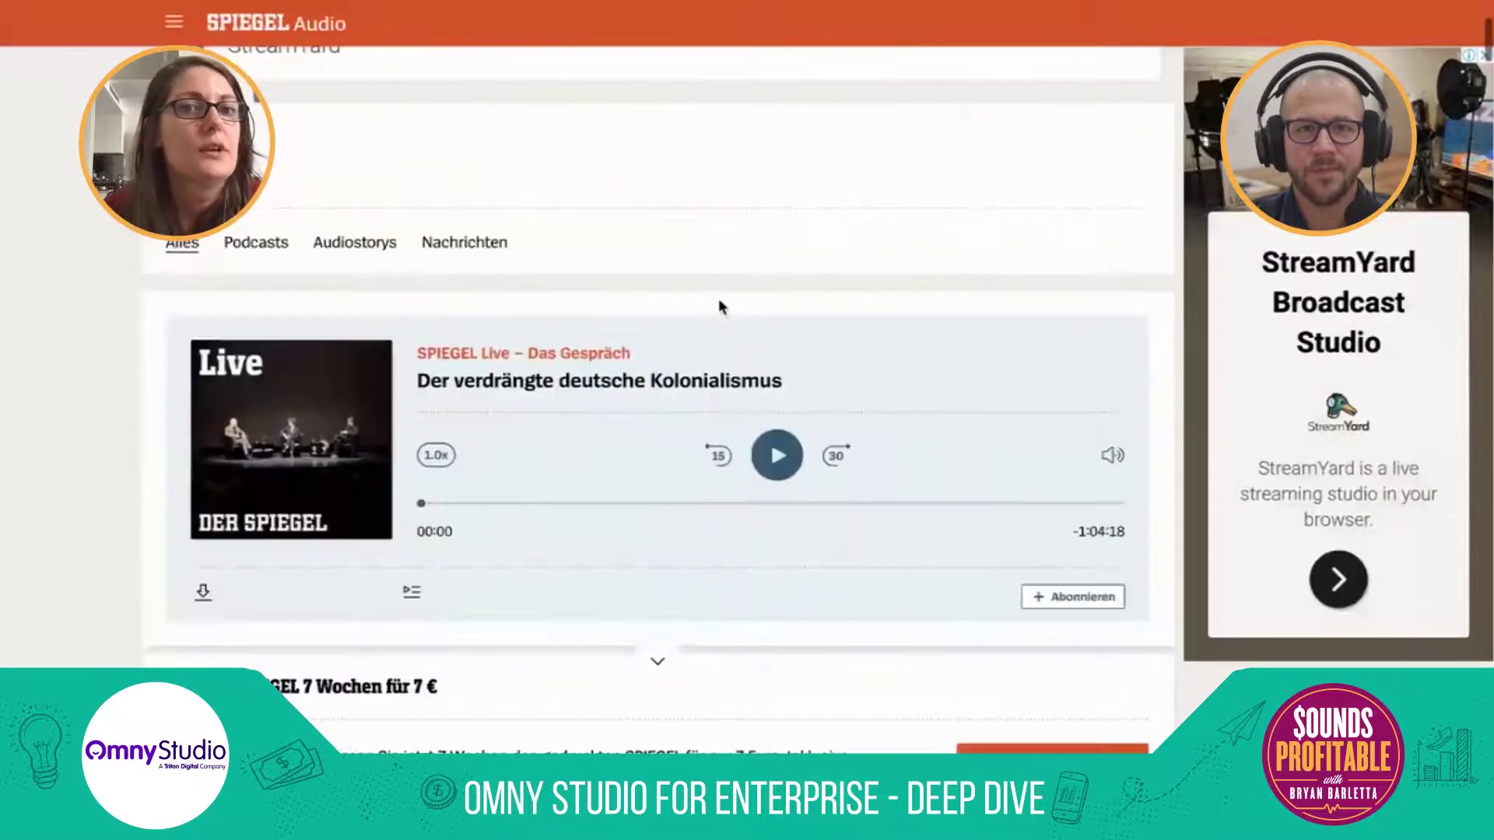
pyautogui.scroll(-1, 719, 306)
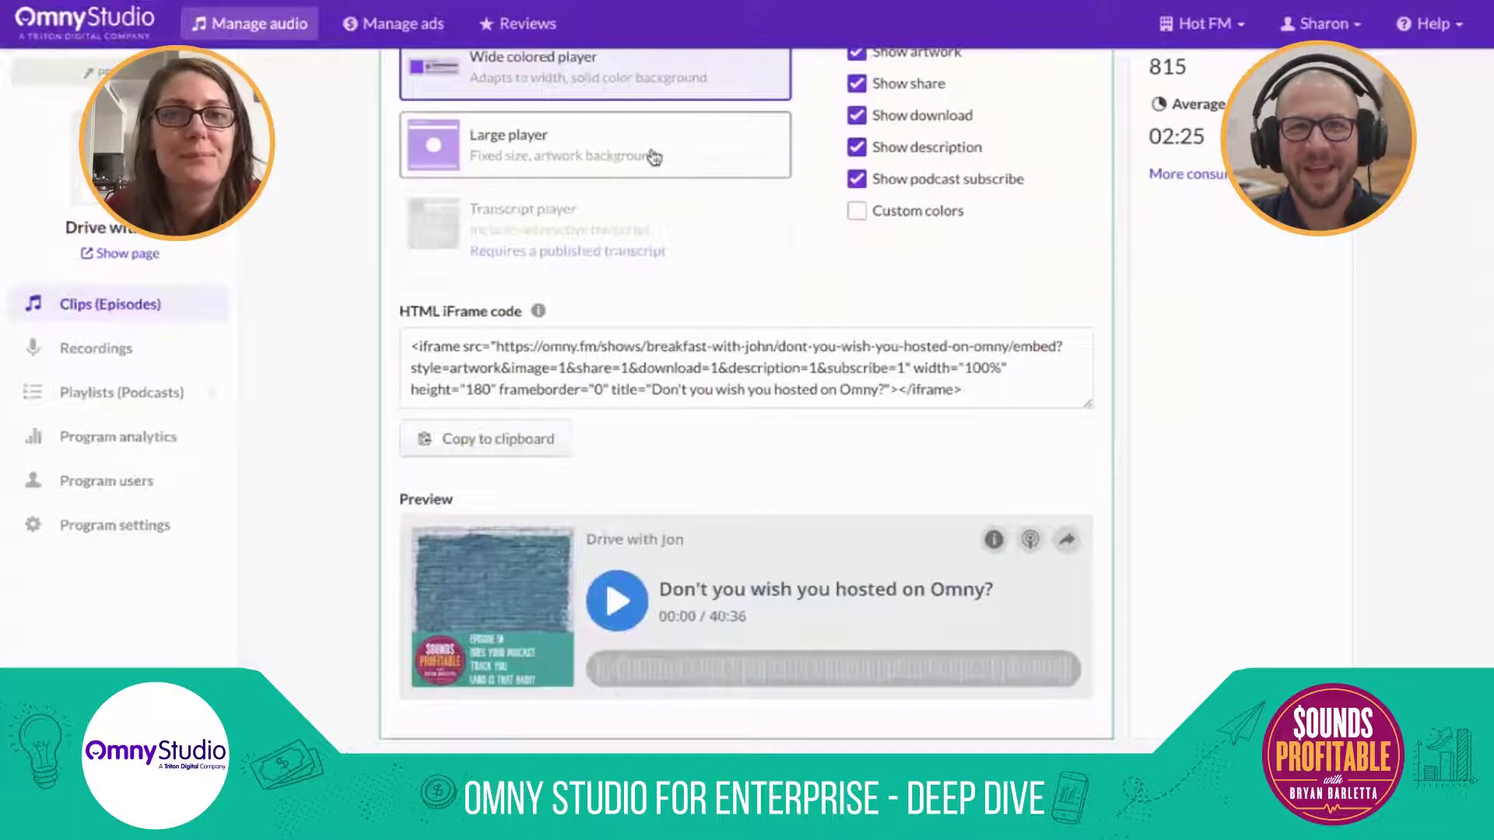
# - Switch the clip's embed style to the 400 × 400 Large player and check its preview
pyautogui.click(655, 158)
pyautogui.scroll(-1, 907, 336)
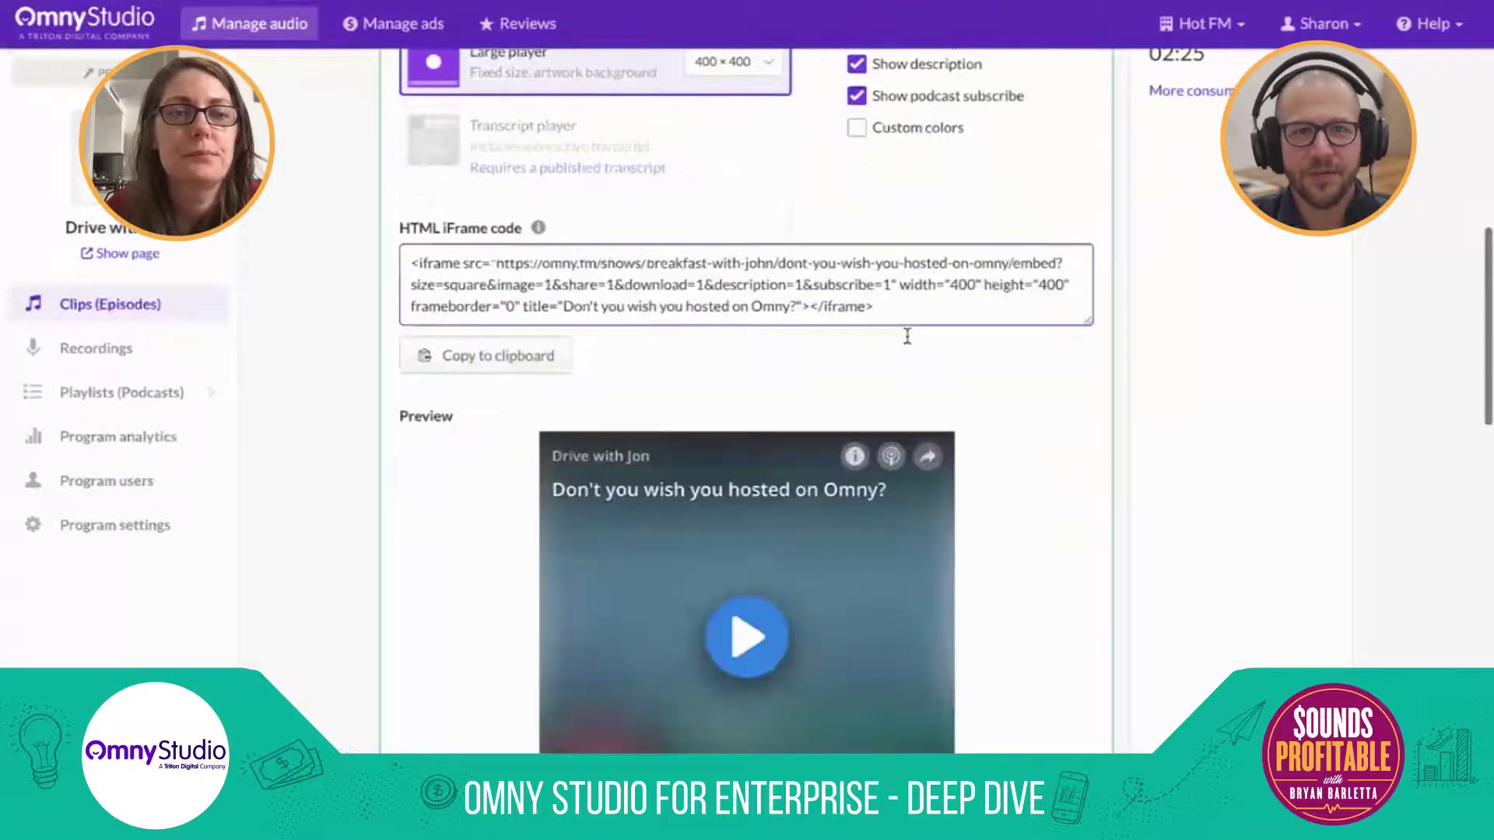
pyautogui.scroll(-2, 907, 336)
pyautogui.scroll(-1, 917, 240)
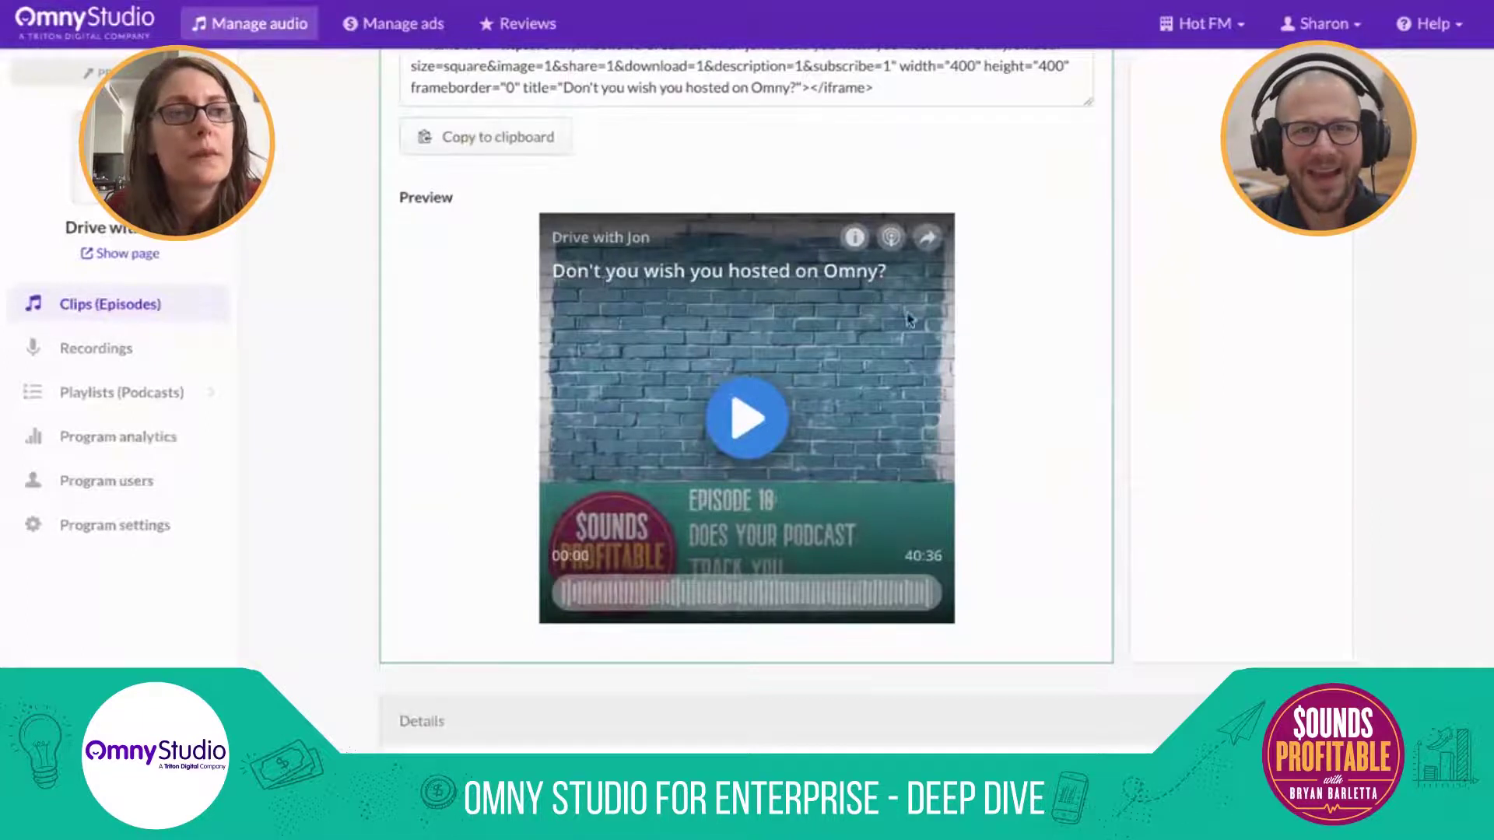
pyautogui.scroll(-3, 908, 318)
pyautogui.scroll(2, 979, 347)
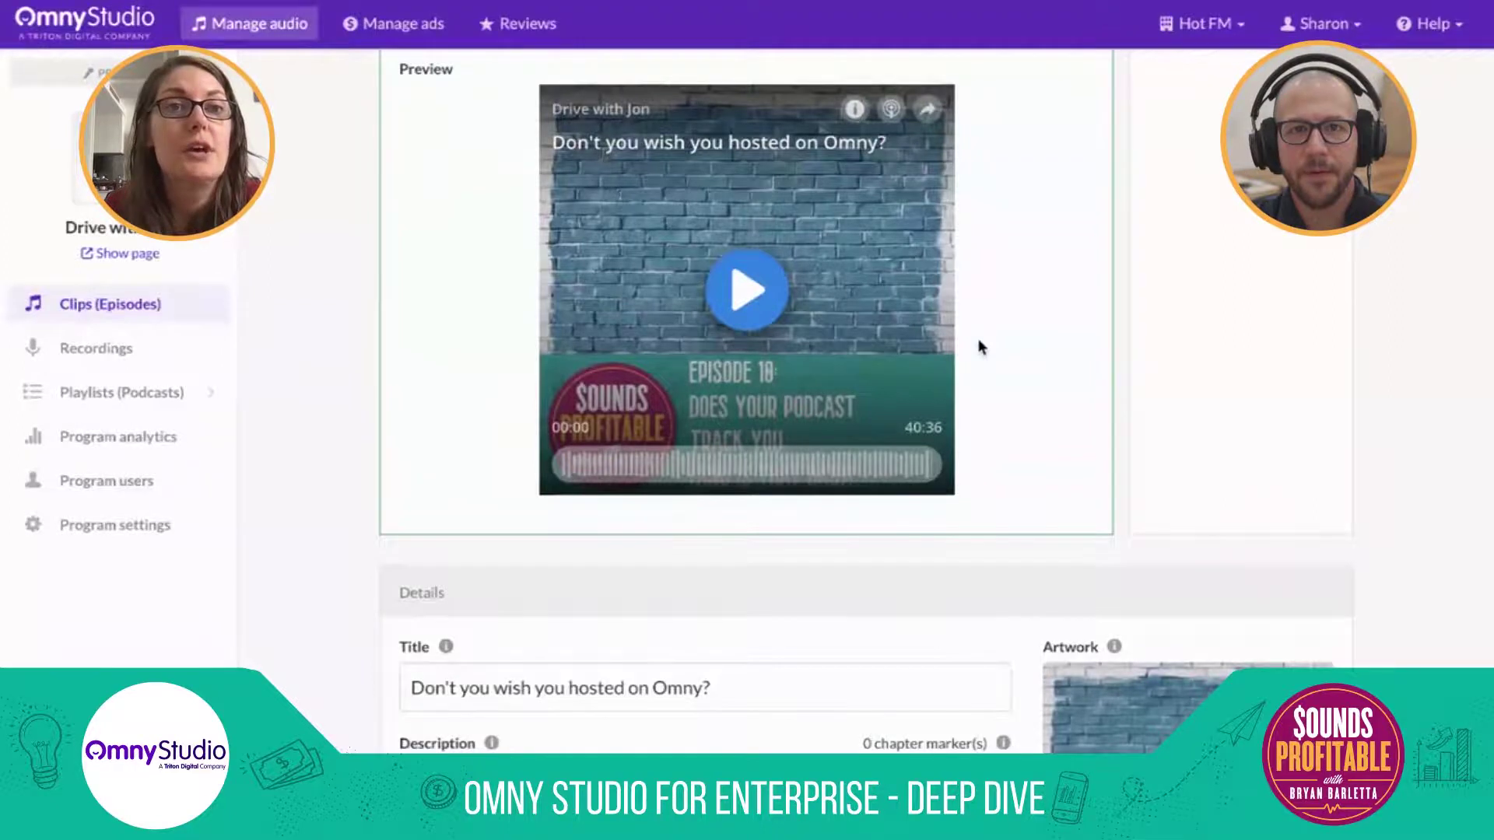
# - Open the consumption analytics of the clip and look over the summary metrics for all plays
pyautogui.scroll(1, 978, 347)
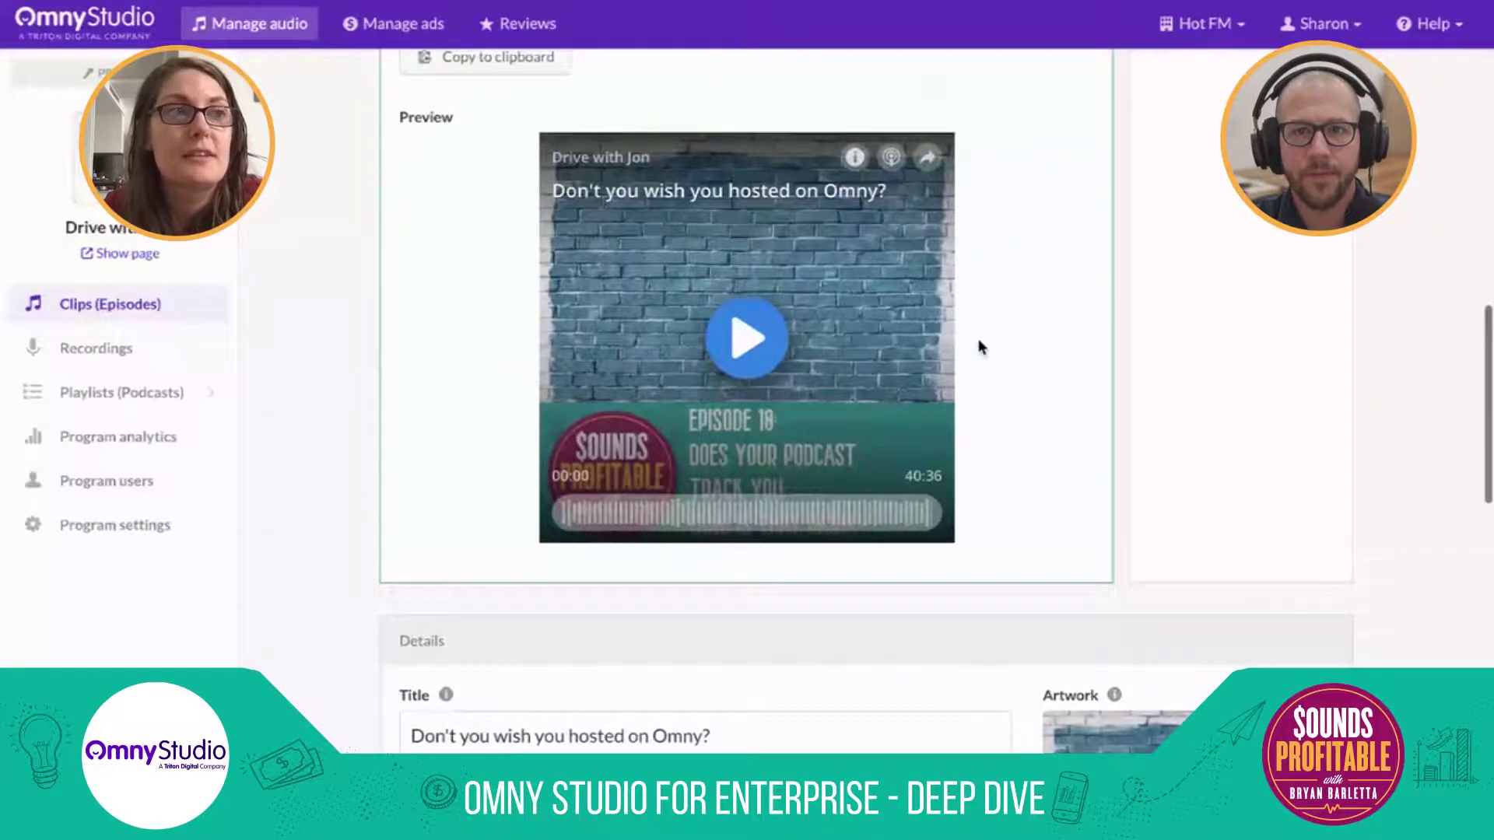
pyautogui.scroll(10, 979, 347)
pyautogui.scroll(2, 979, 347)
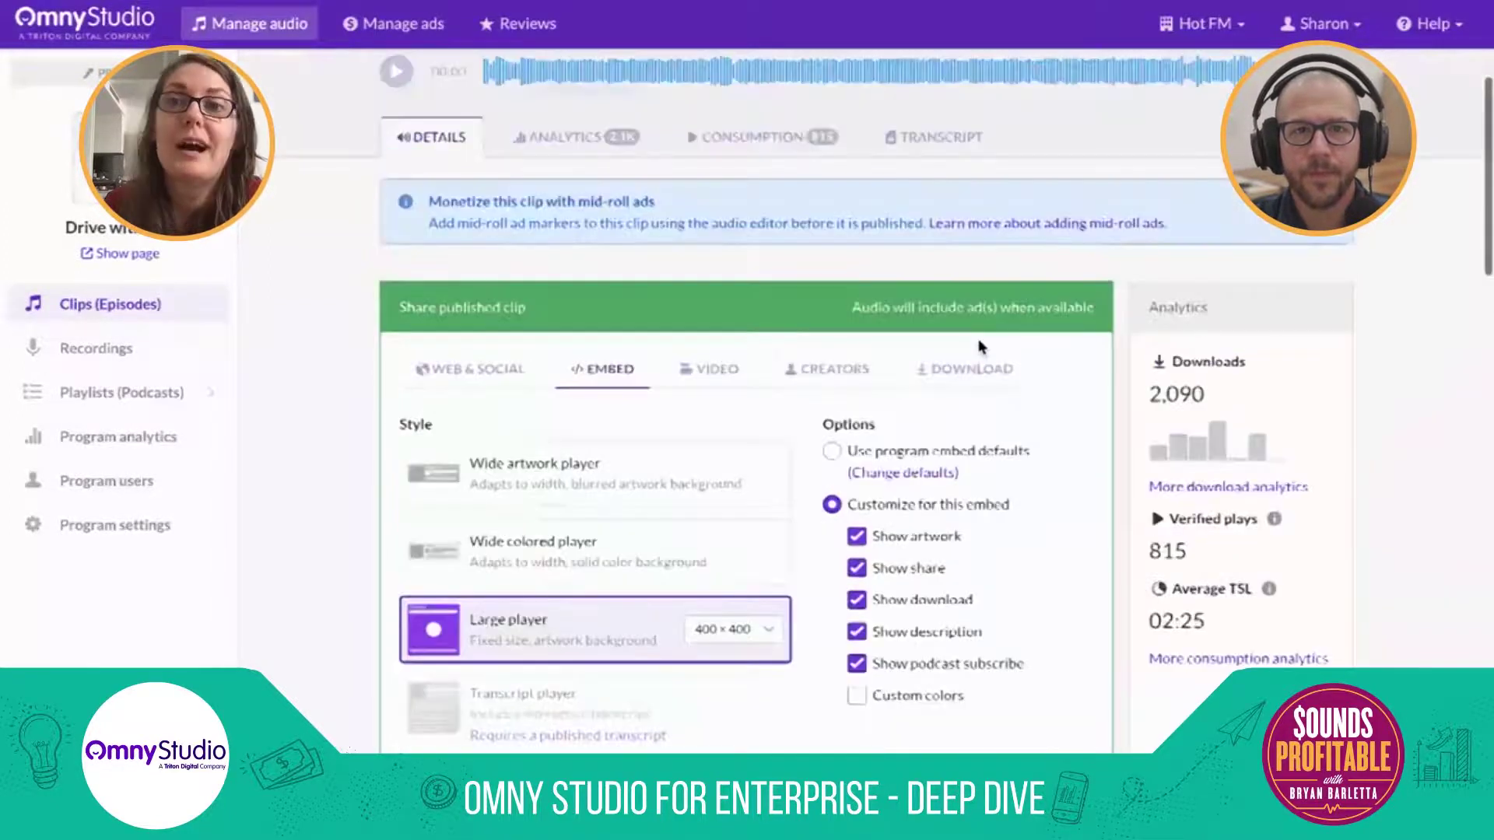
pyautogui.click(755, 146)
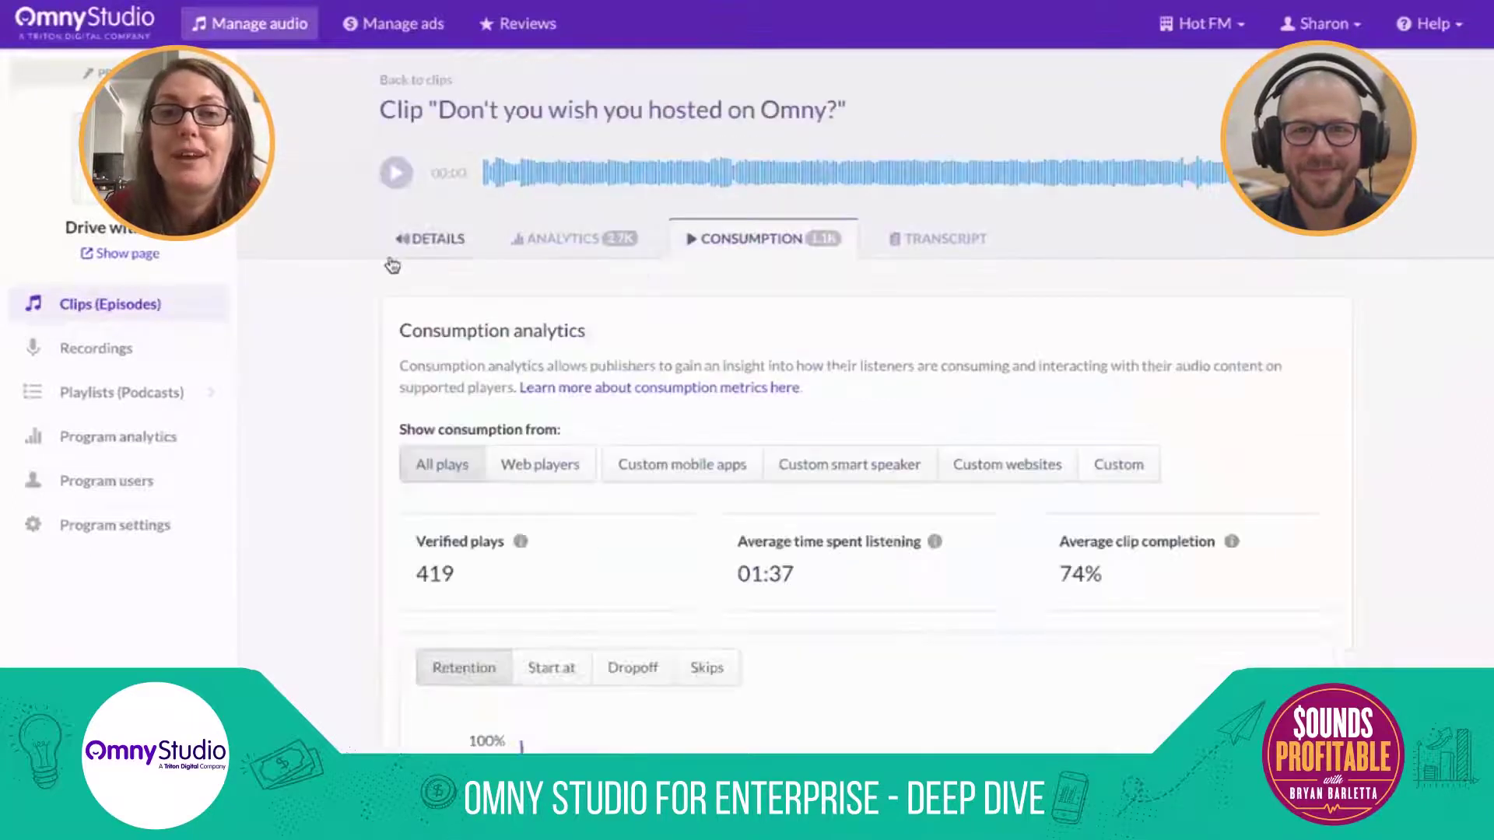
pyautogui.scroll(-1, 344, 327)
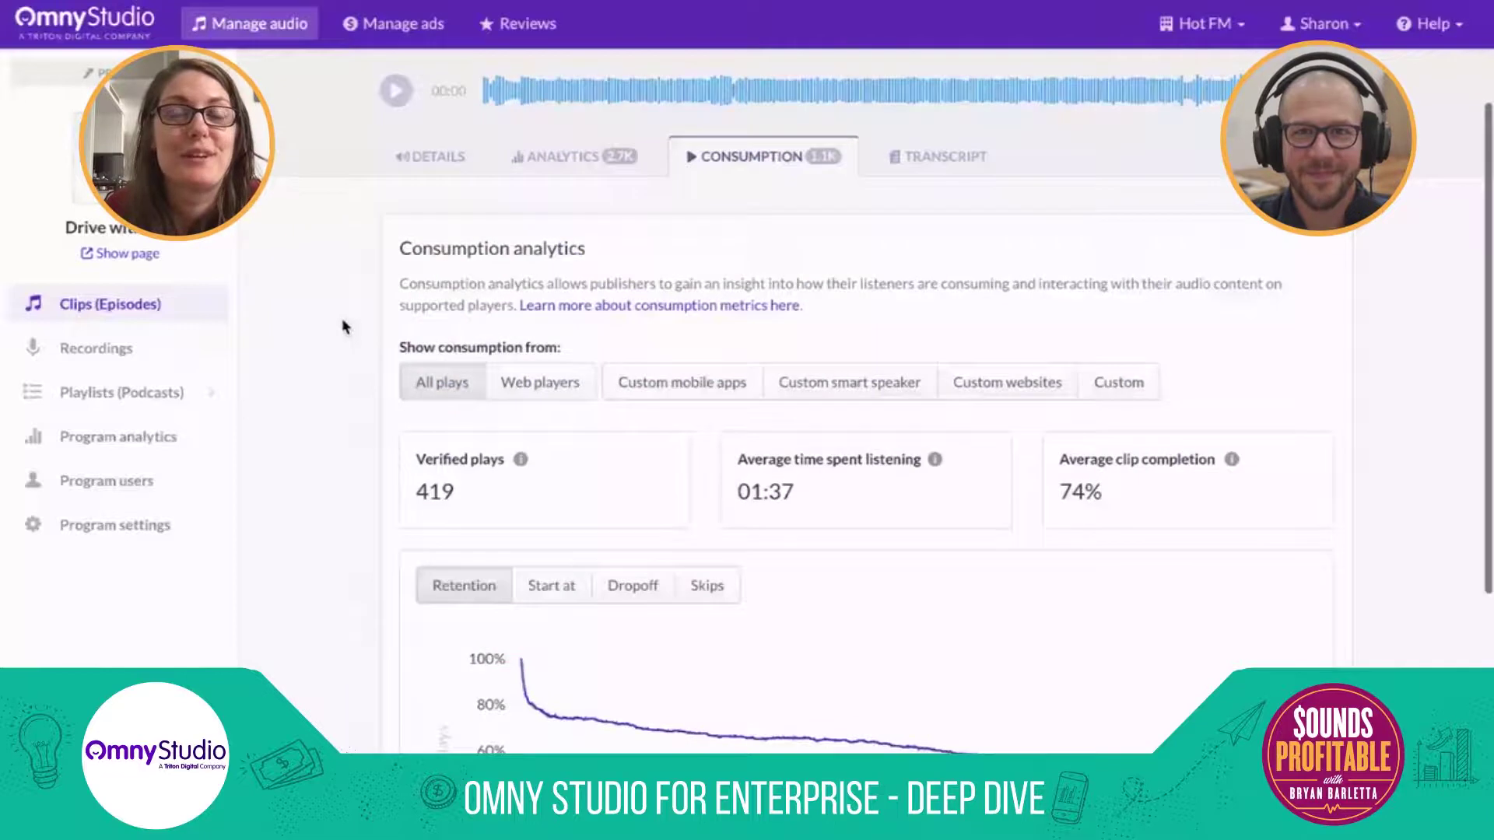
pyautogui.scroll(1, 347, 327)
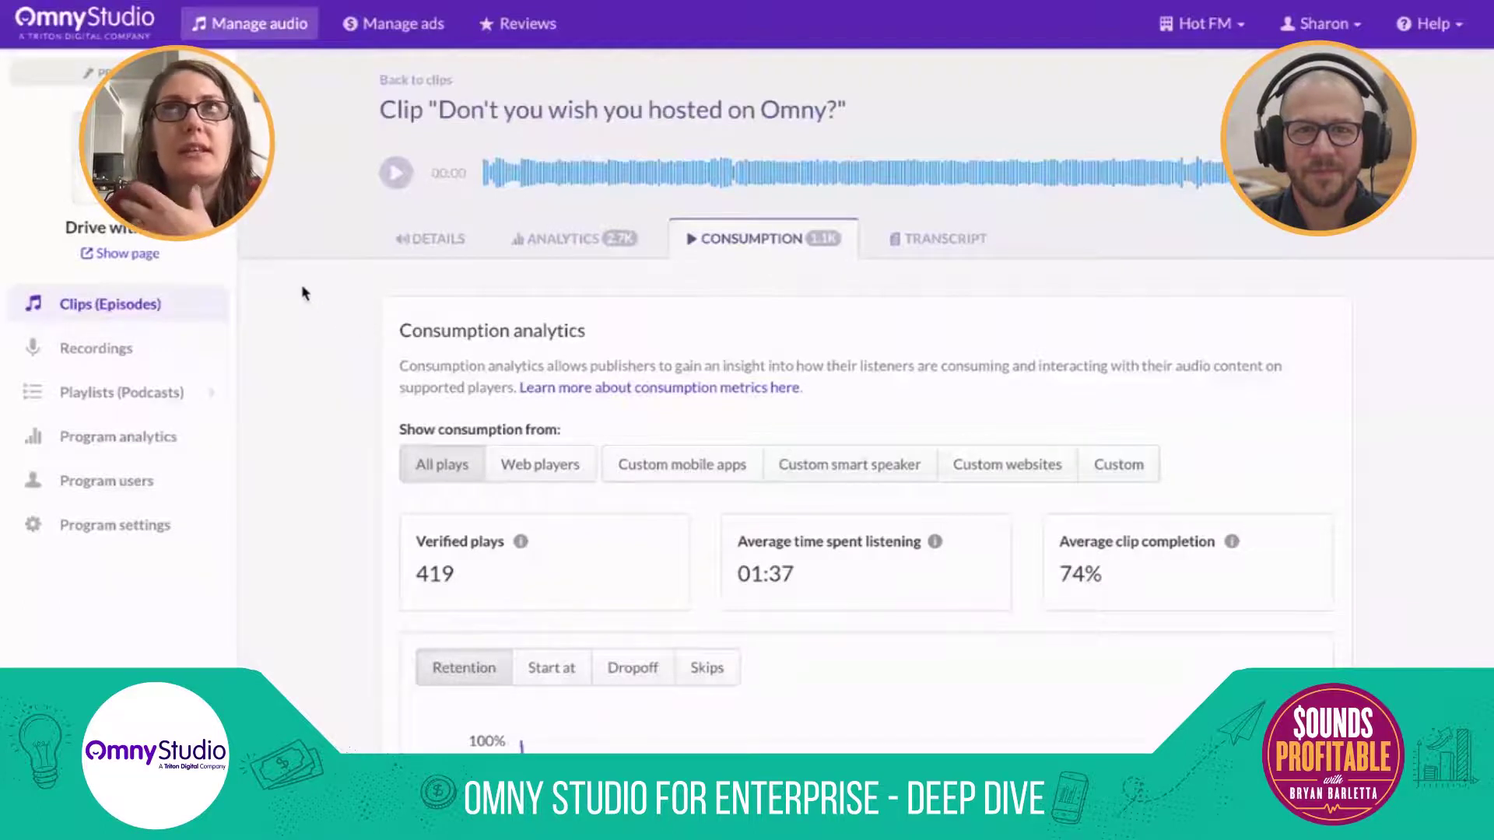
# - Examine the clip's retention graph and its completion percentages in the consumption analytics
pyautogui.scroll(-2, 307, 291)
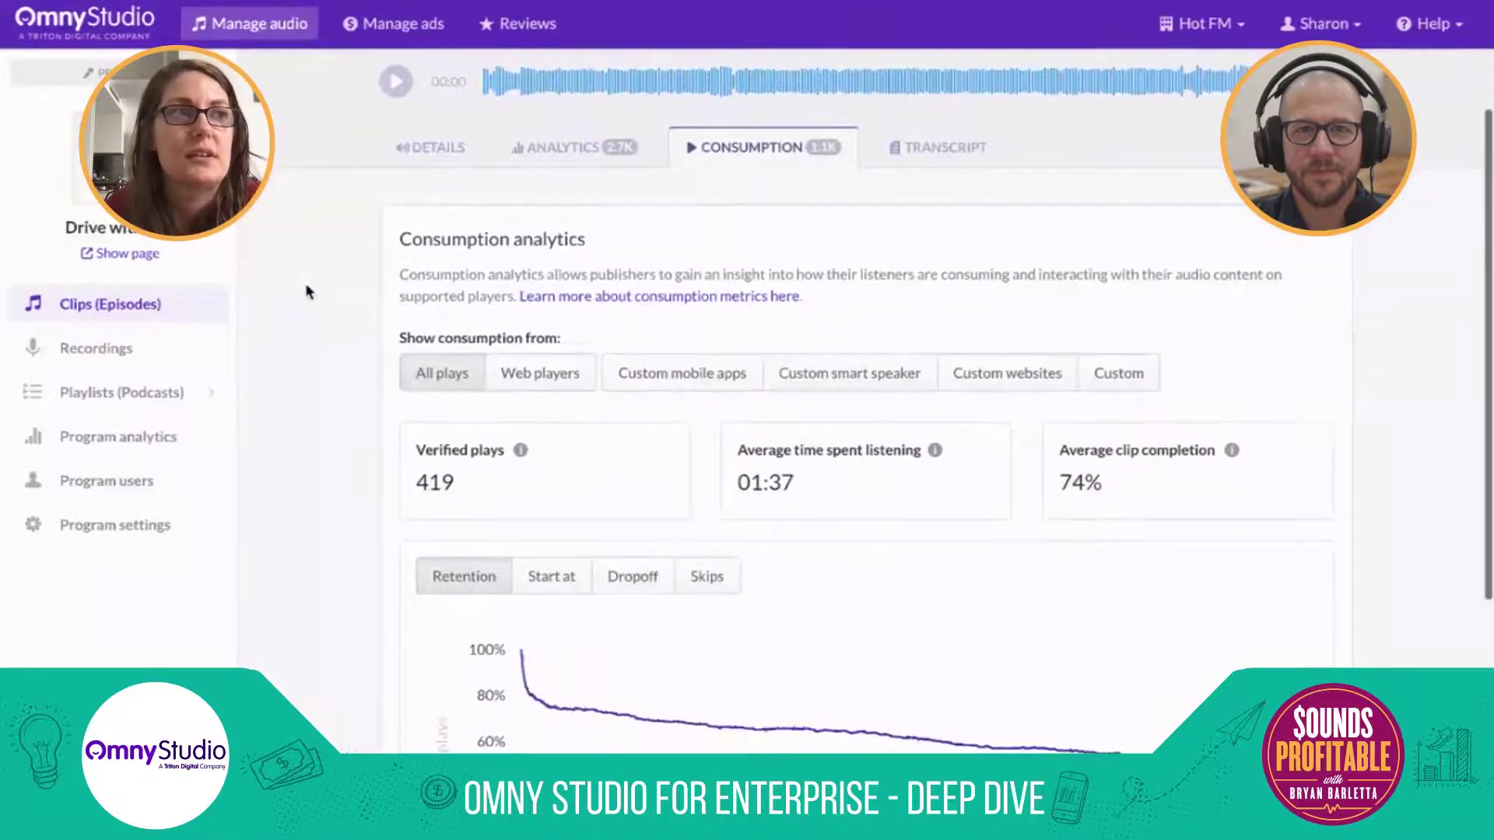
pyautogui.scroll(1, 307, 291)
pyautogui.scroll(1, 307, 291)
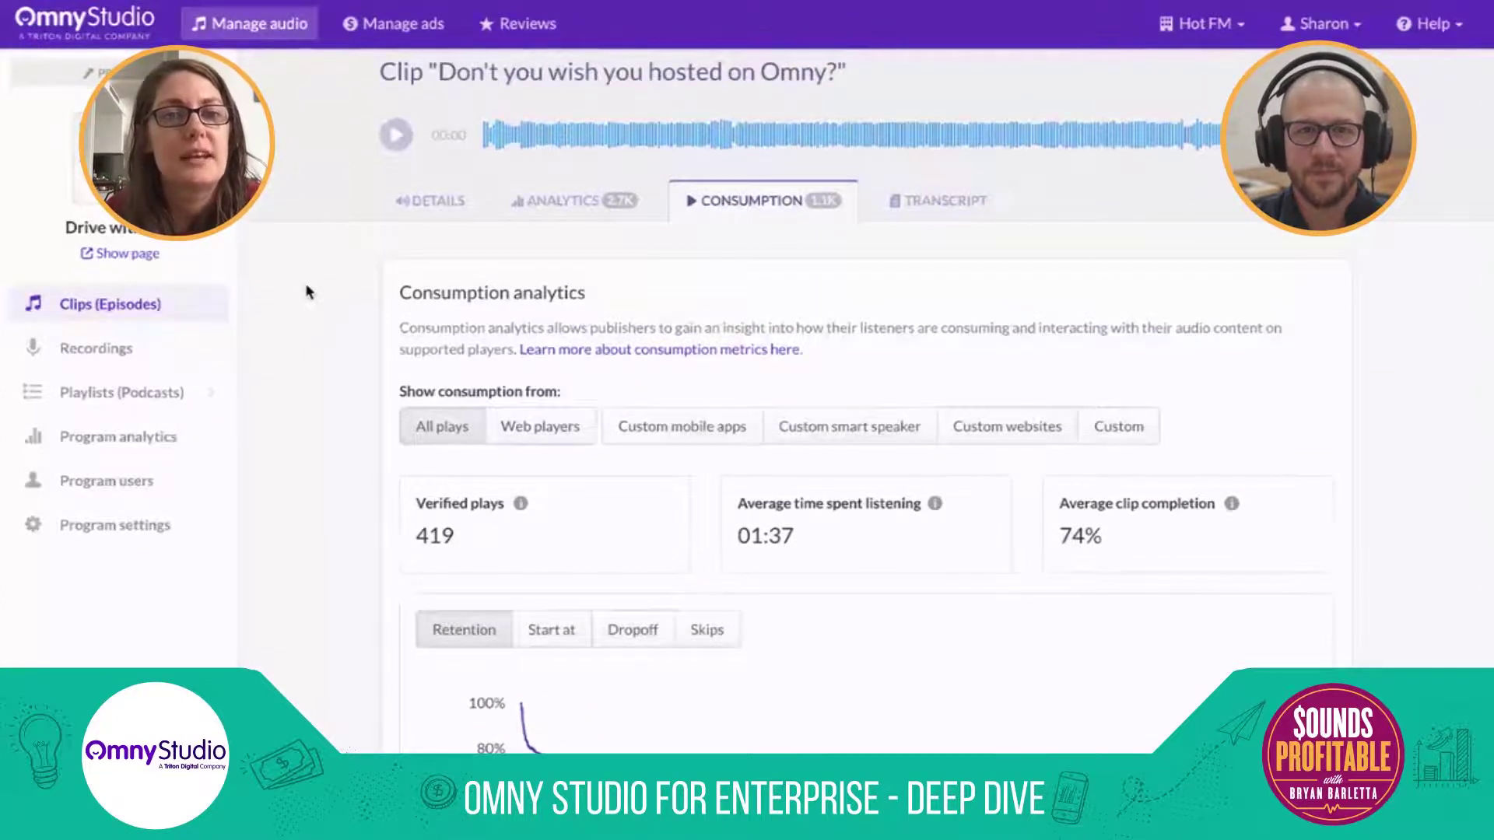
pyautogui.scroll(-1, 307, 292)
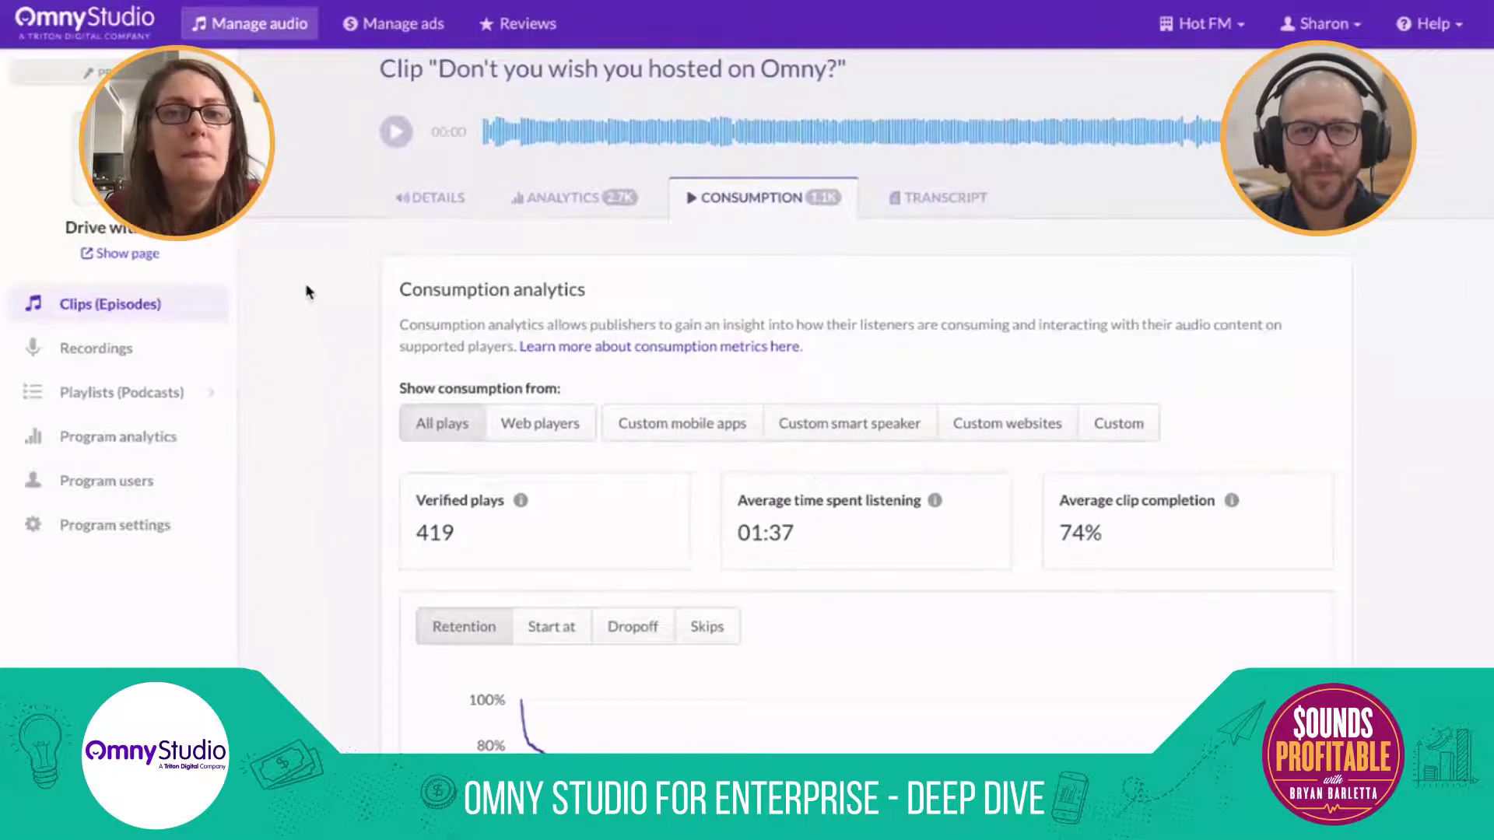
pyautogui.scroll(-3, 307, 292)
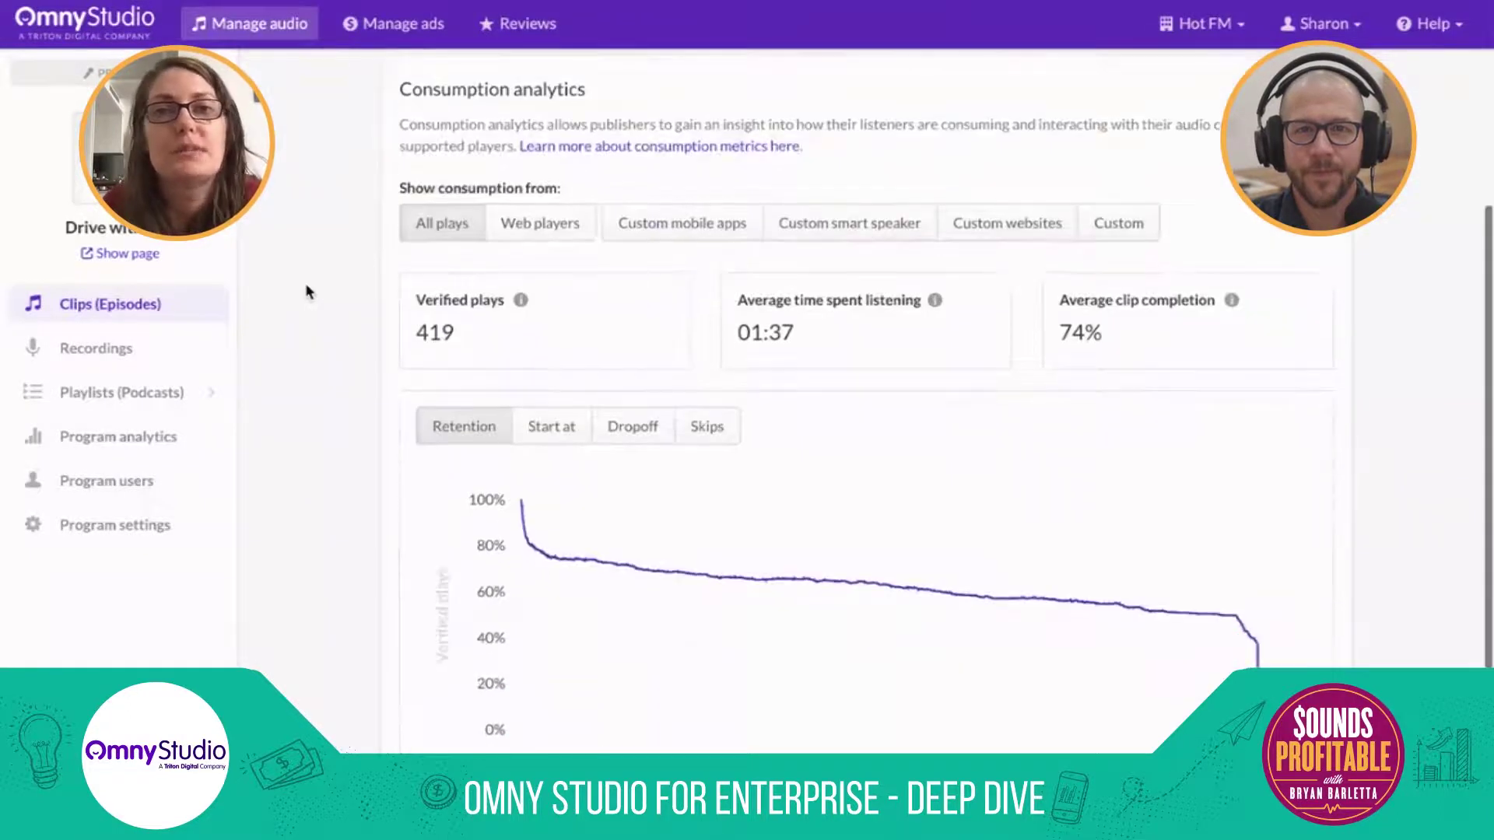
pyautogui.moveTo(714, 579)
pyautogui.scroll(-1, 714, 579)
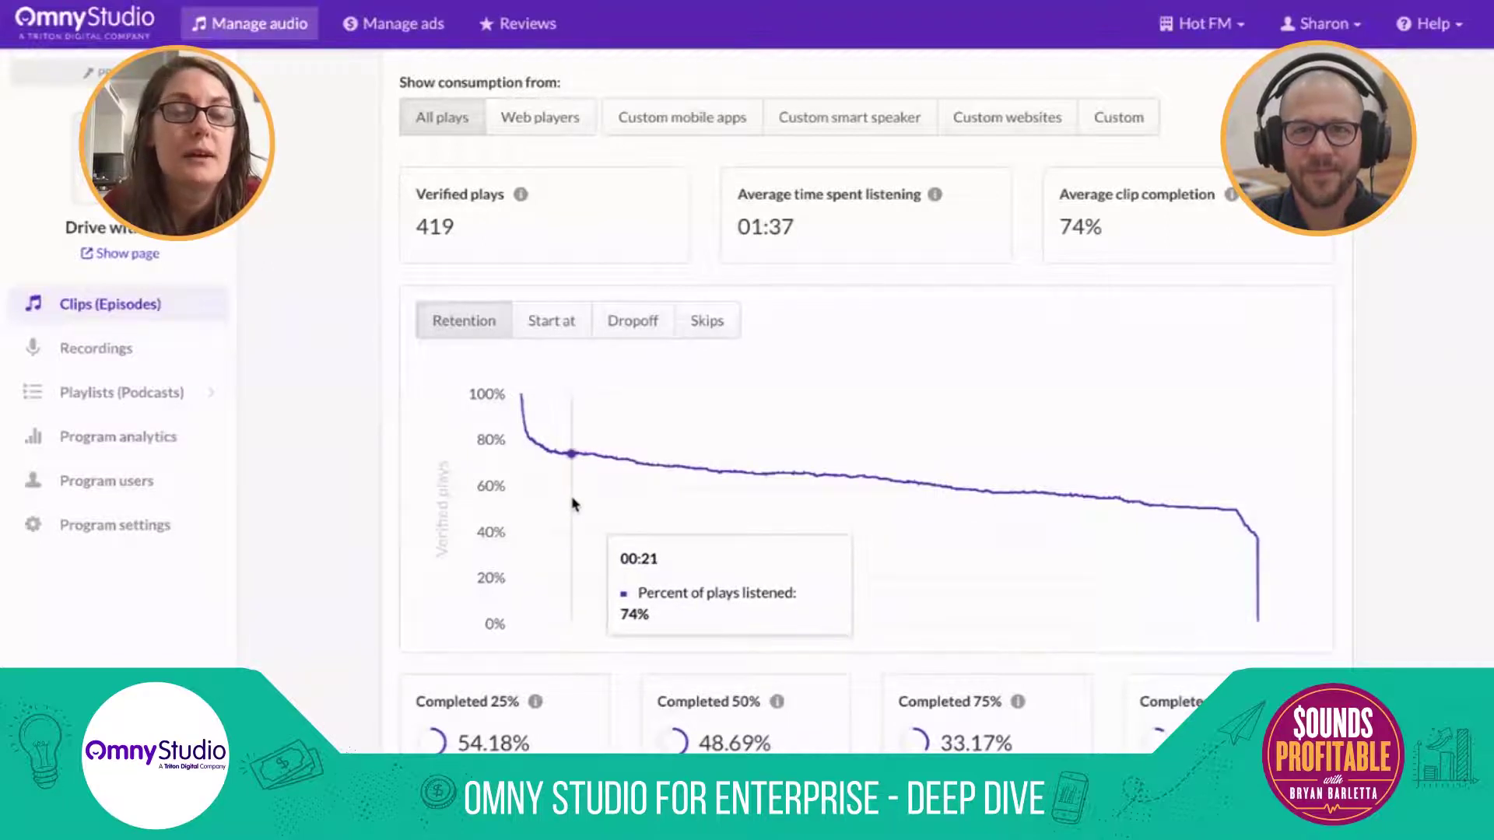
pyautogui.scroll(-1, 575, 504)
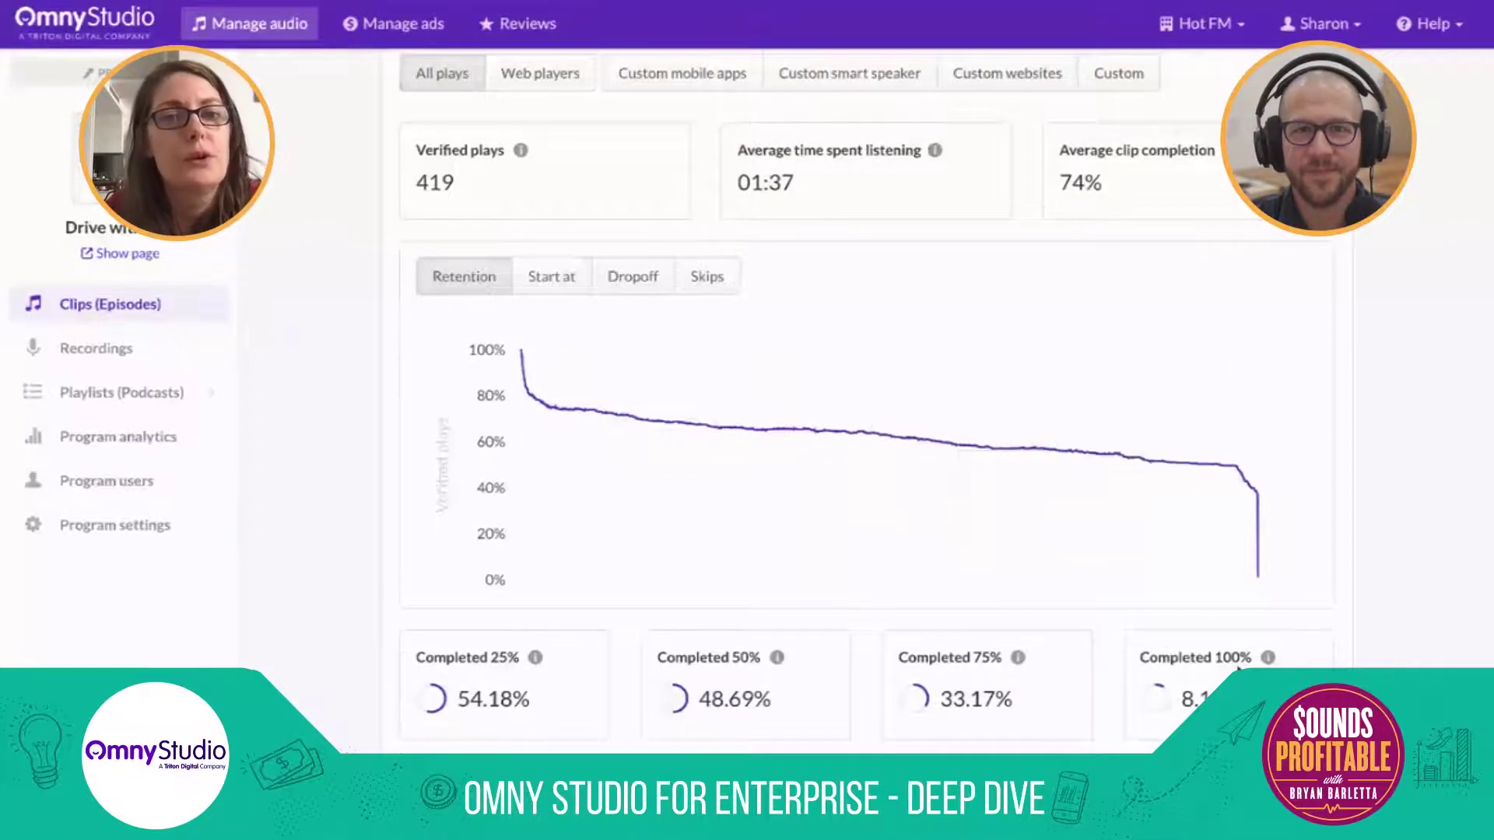
# - View the Start at, Dropoff and Skips graphs in the clip's consumption analytics
pyautogui.click(554, 283)
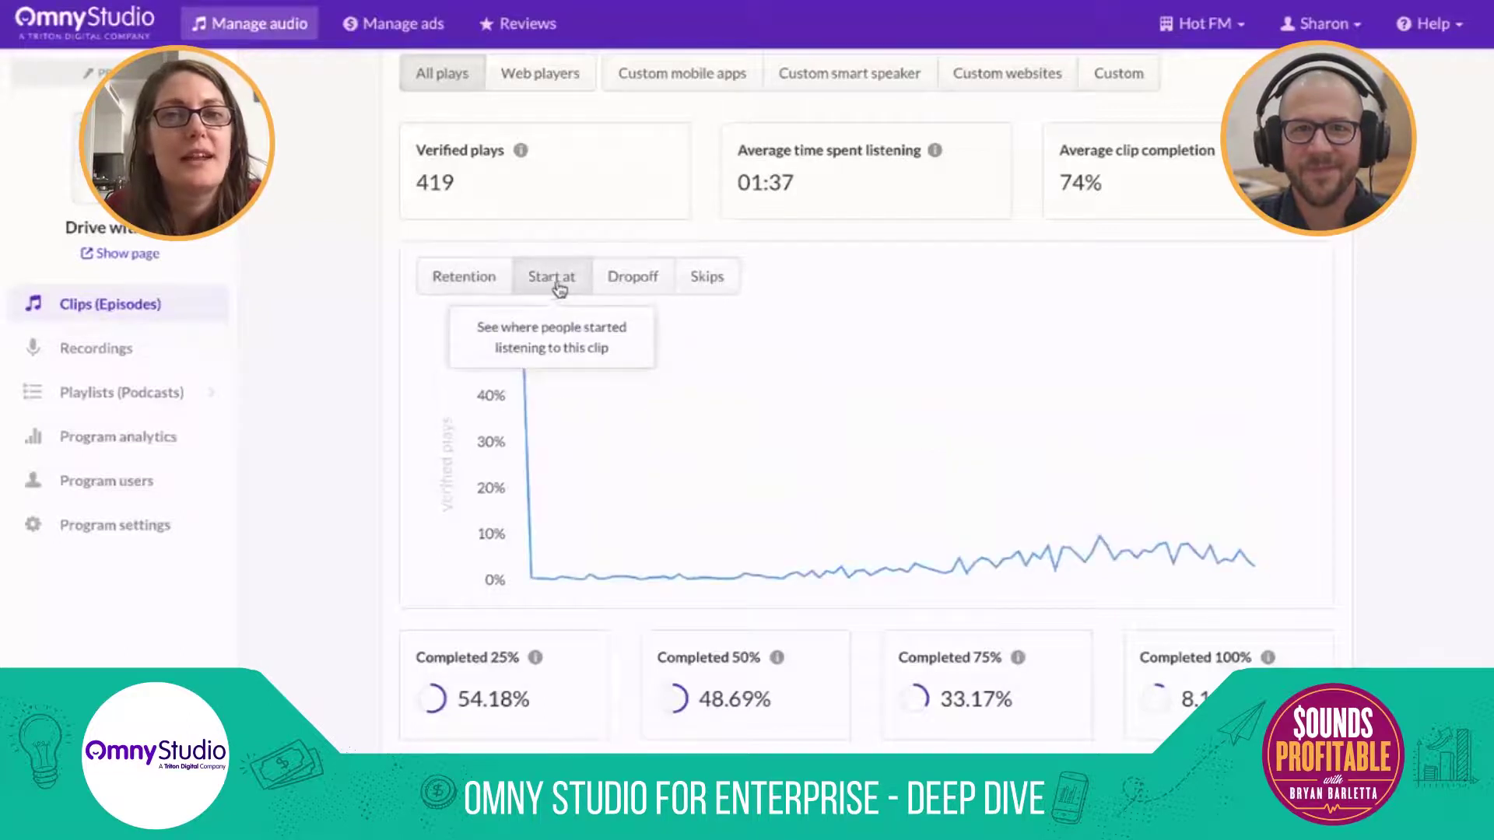
pyautogui.click(634, 280)
pyautogui.click(736, 287)
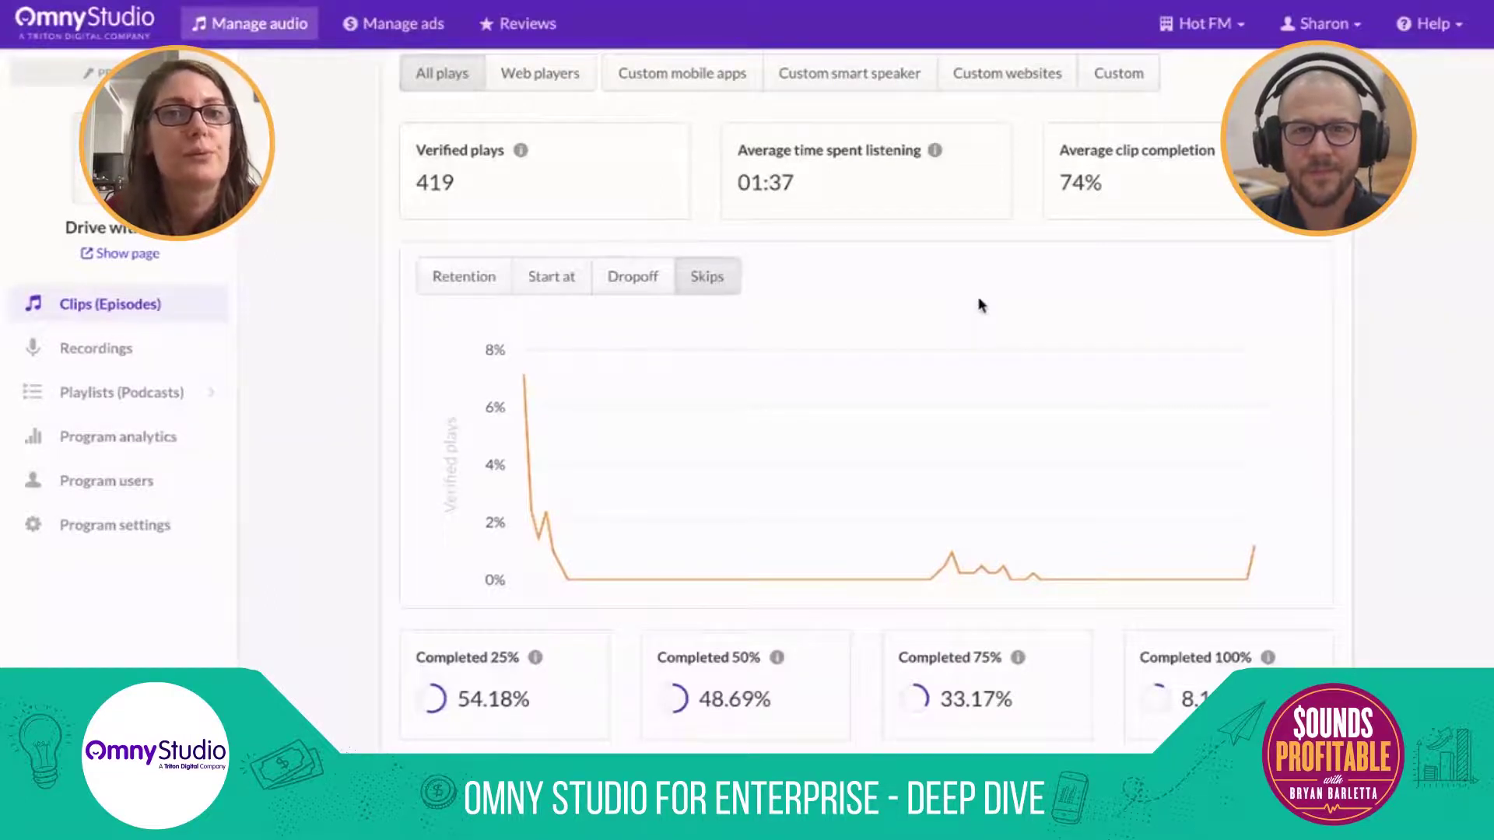
pyautogui.scroll(1, 980, 305)
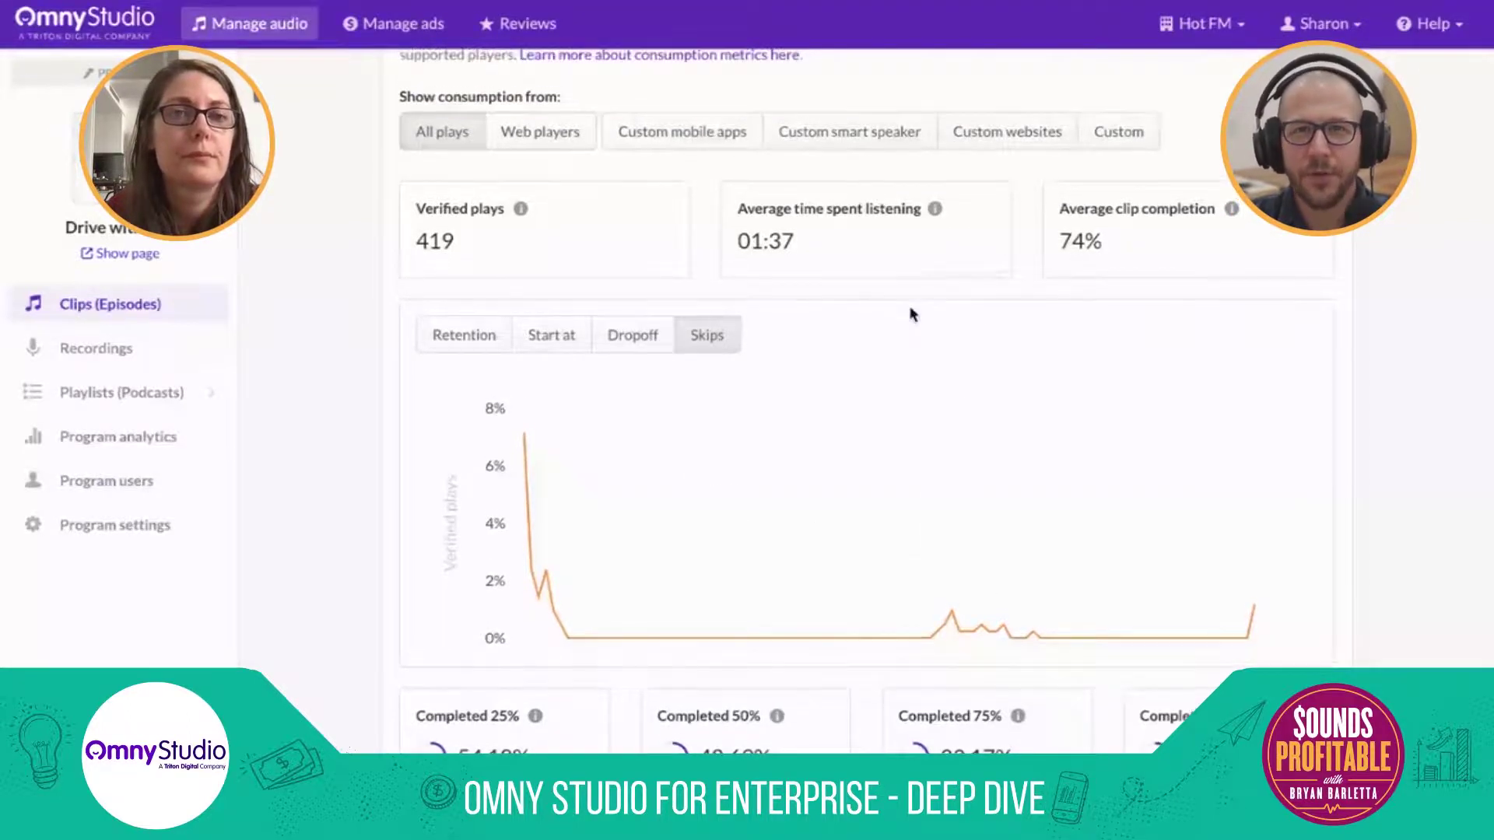
pyautogui.scroll(2, 913, 314)
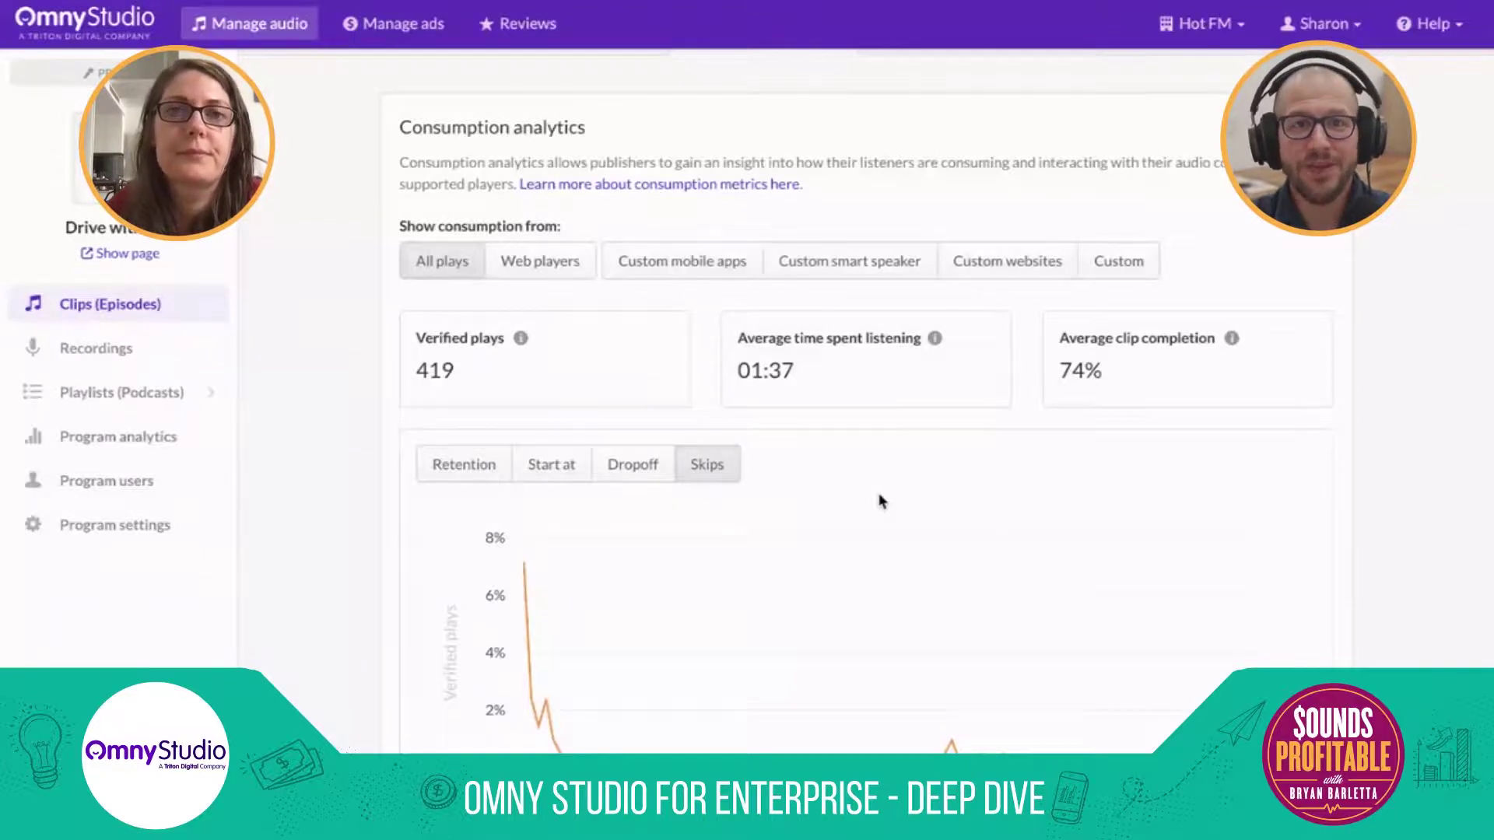
pyautogui.scroll(1, 881, 501)
pyautogui.scroll(1, 881, 500)
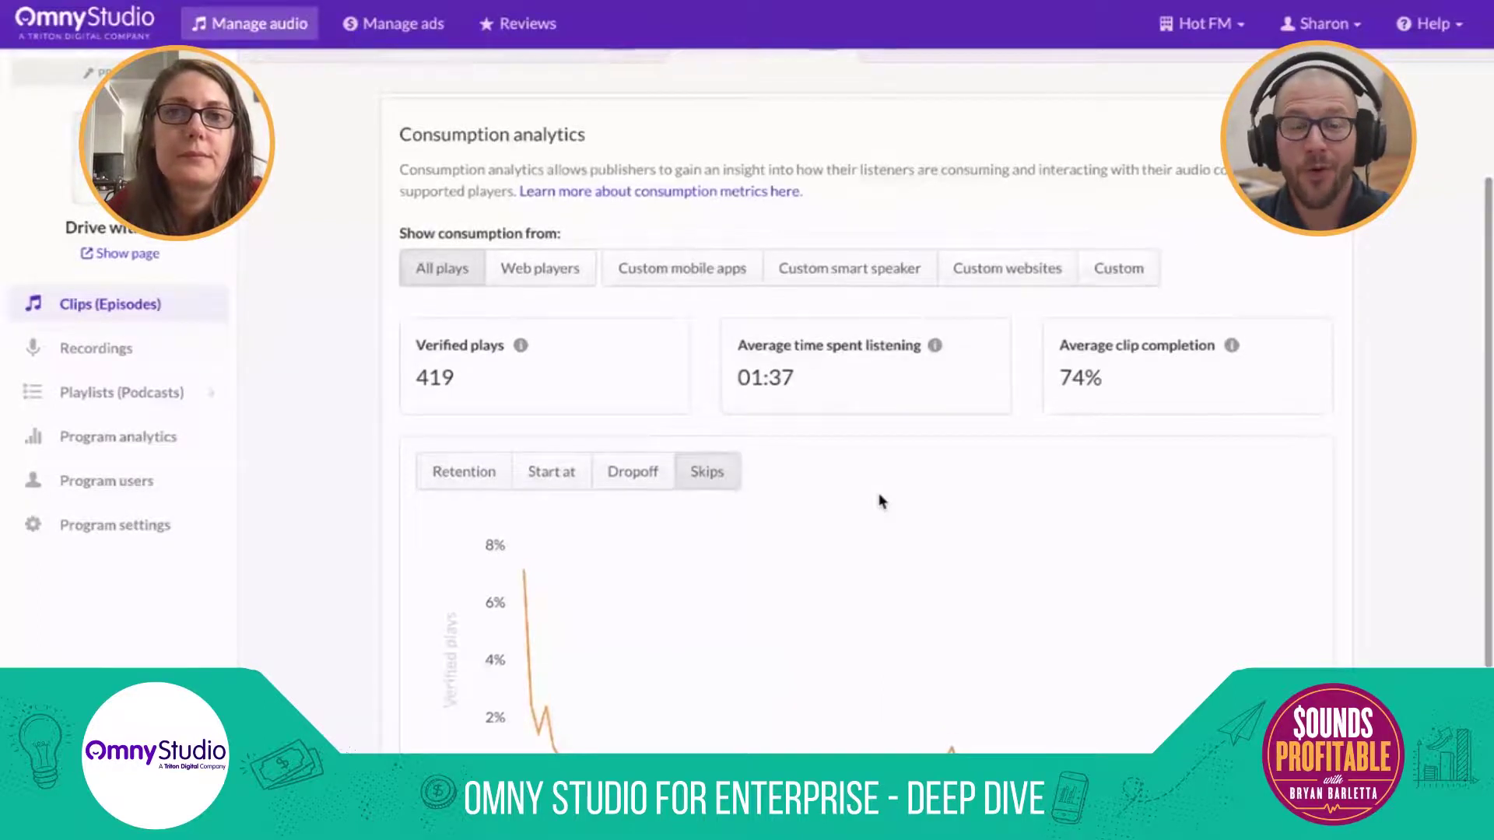
pyautogui.scroll(-1, 881, 500)
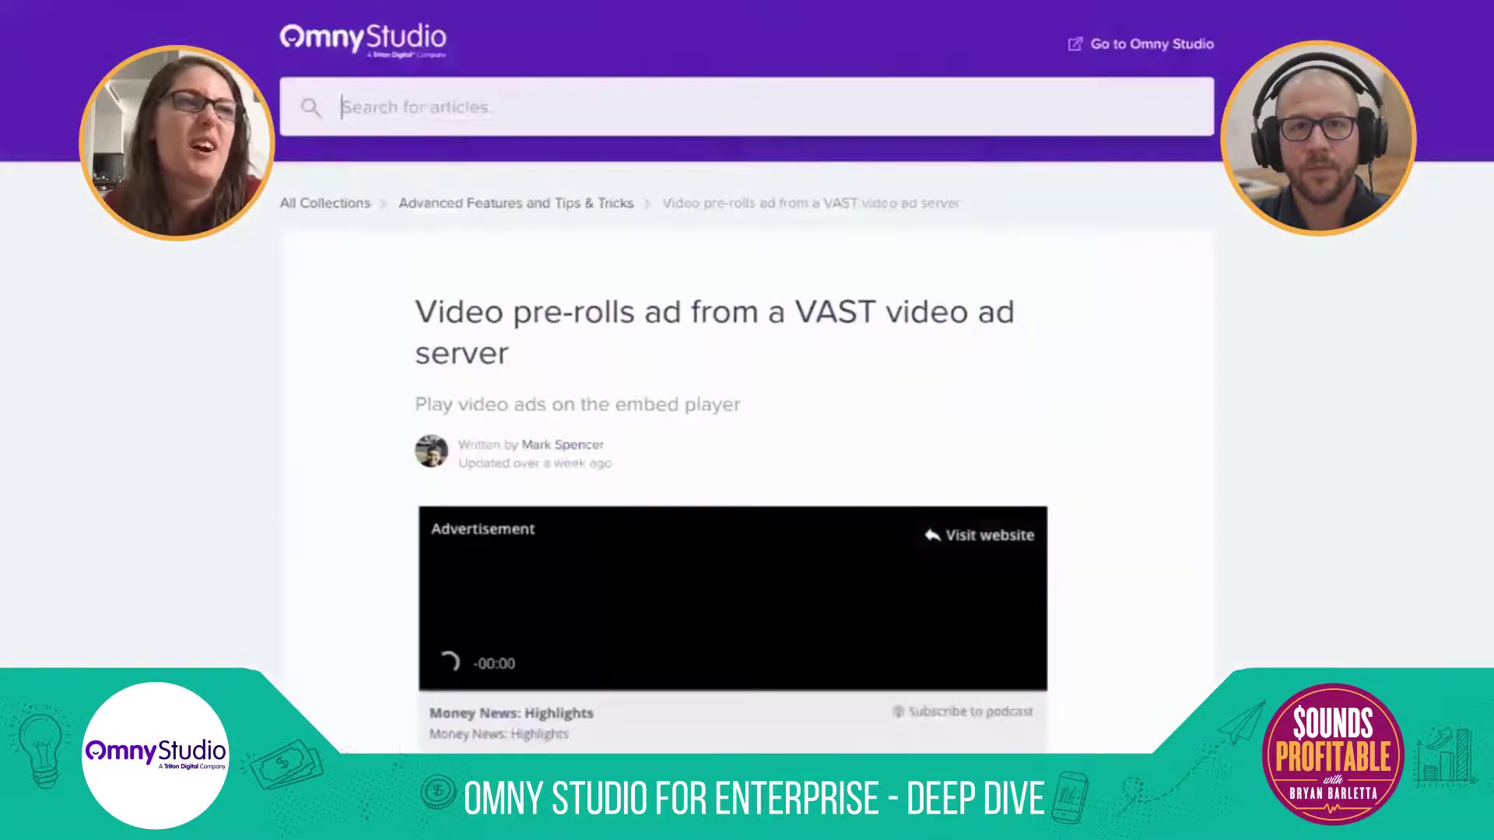
# - Look over the help article on video pre-roll ads from a VAST video ad server and its embed player example
pyautogui.scroll(-2, 932, 246)
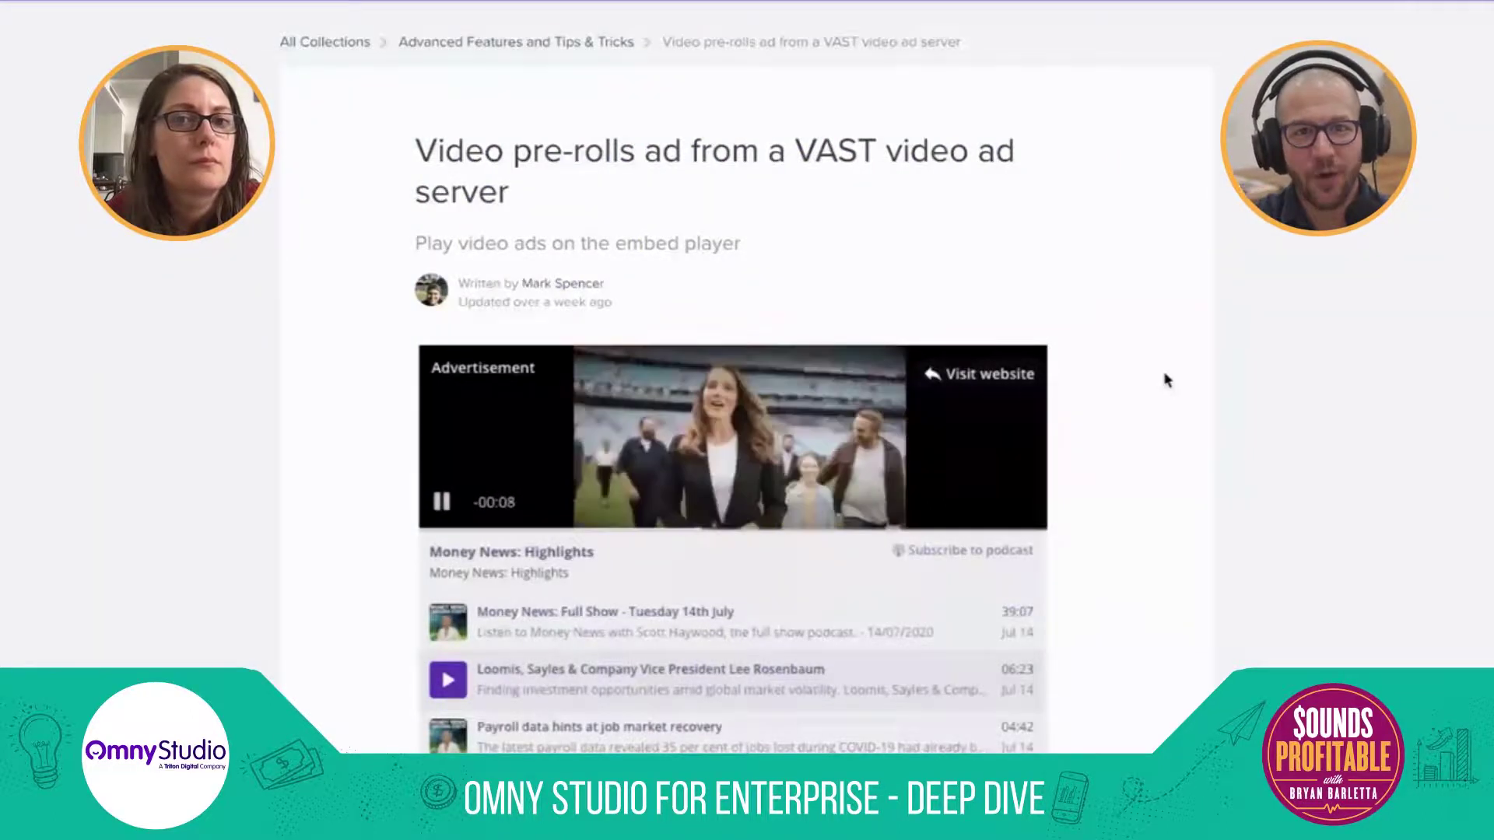
pyautogui.scroll(-1, 1157, 445)
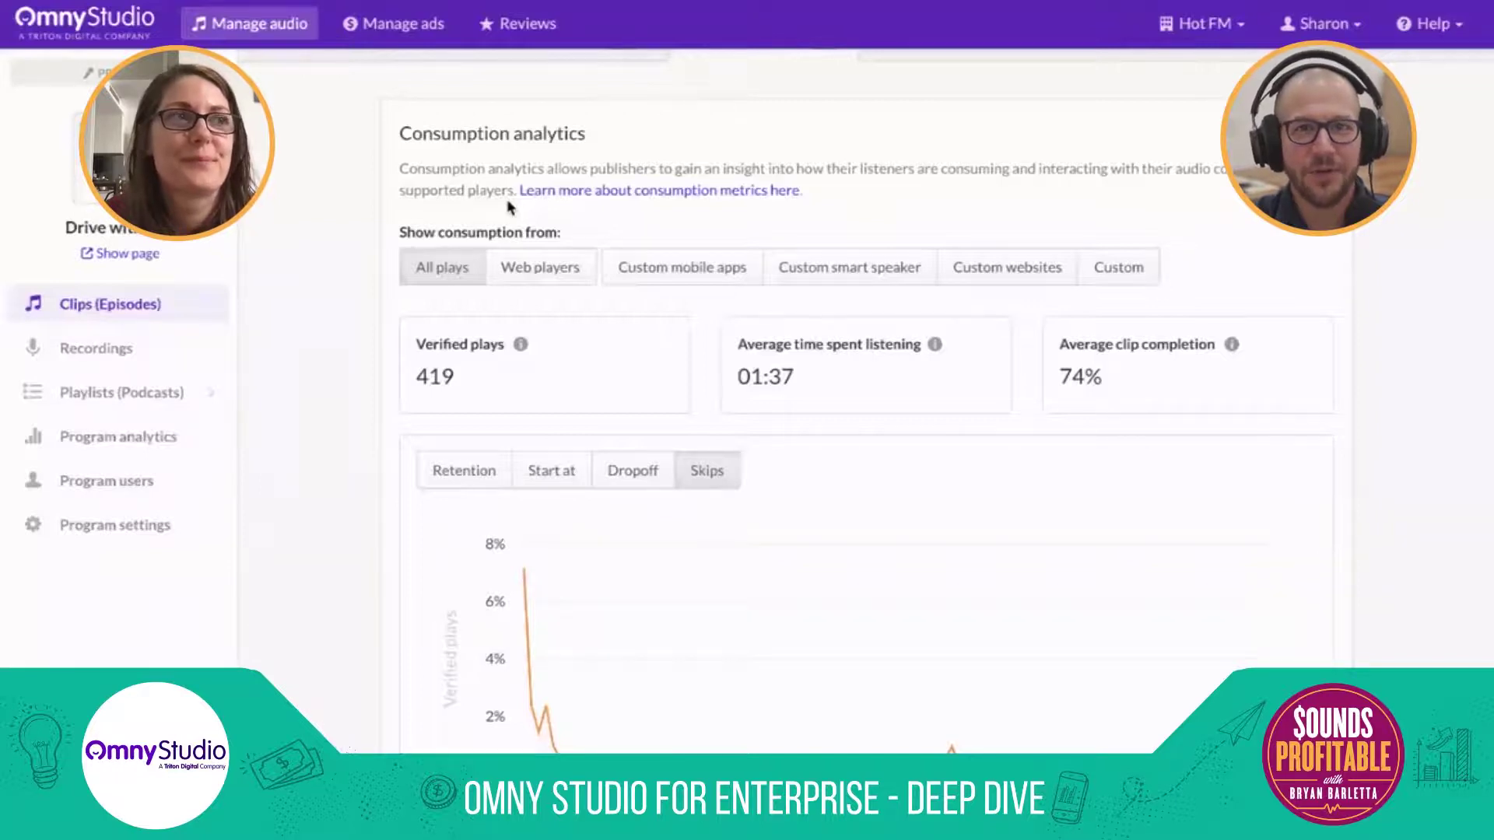
# - Return to the clip "Don't you wish you hosted on Omny?" and view its transcript generation options
pyautogui.scroll(3, 508, 206)
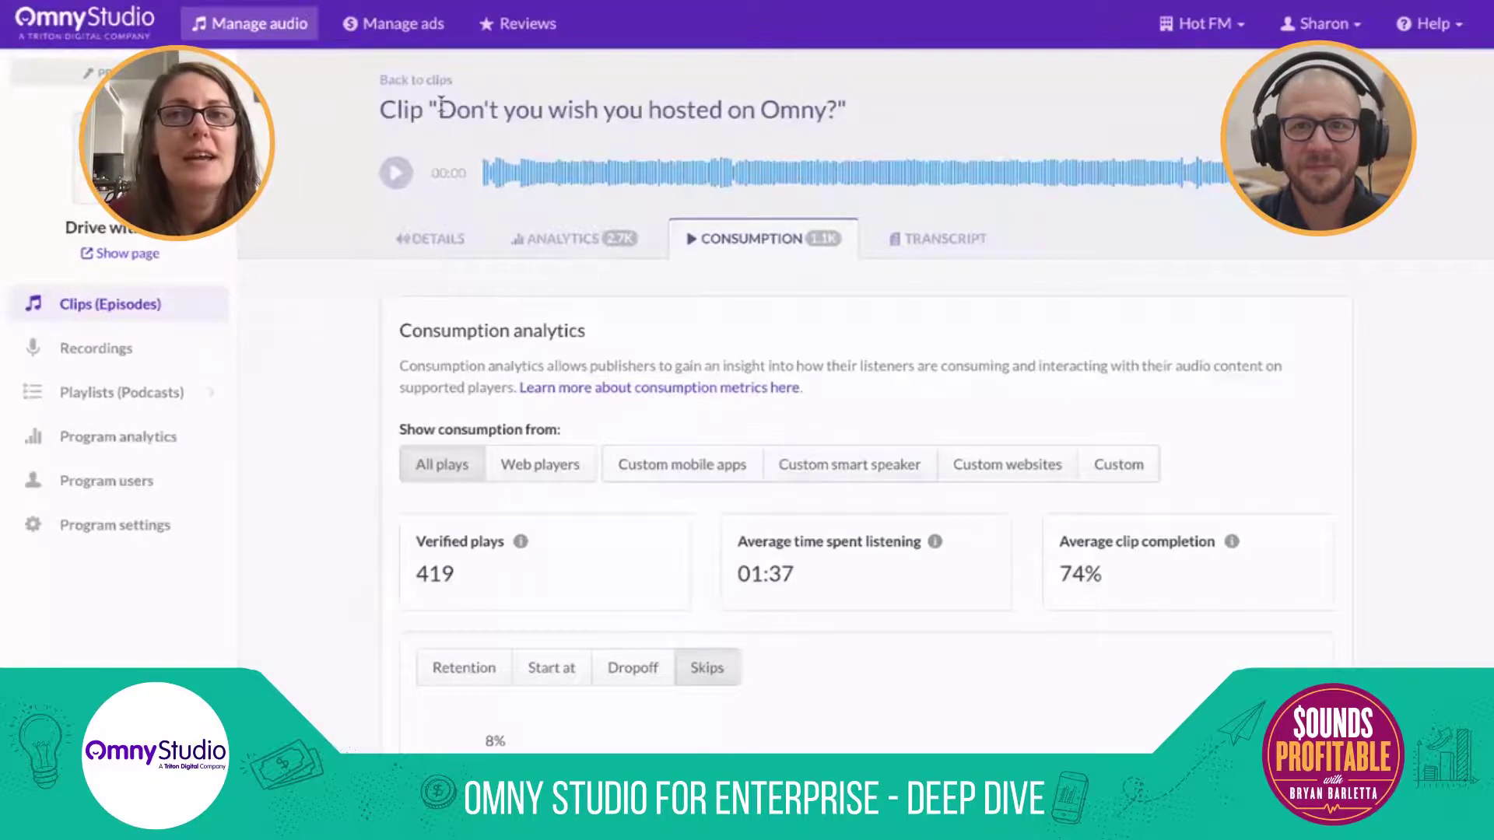
pyautogui.moveTo(440, 103); pyautogui.dragTo(816, 117)
pyautogui.click(817, 116)
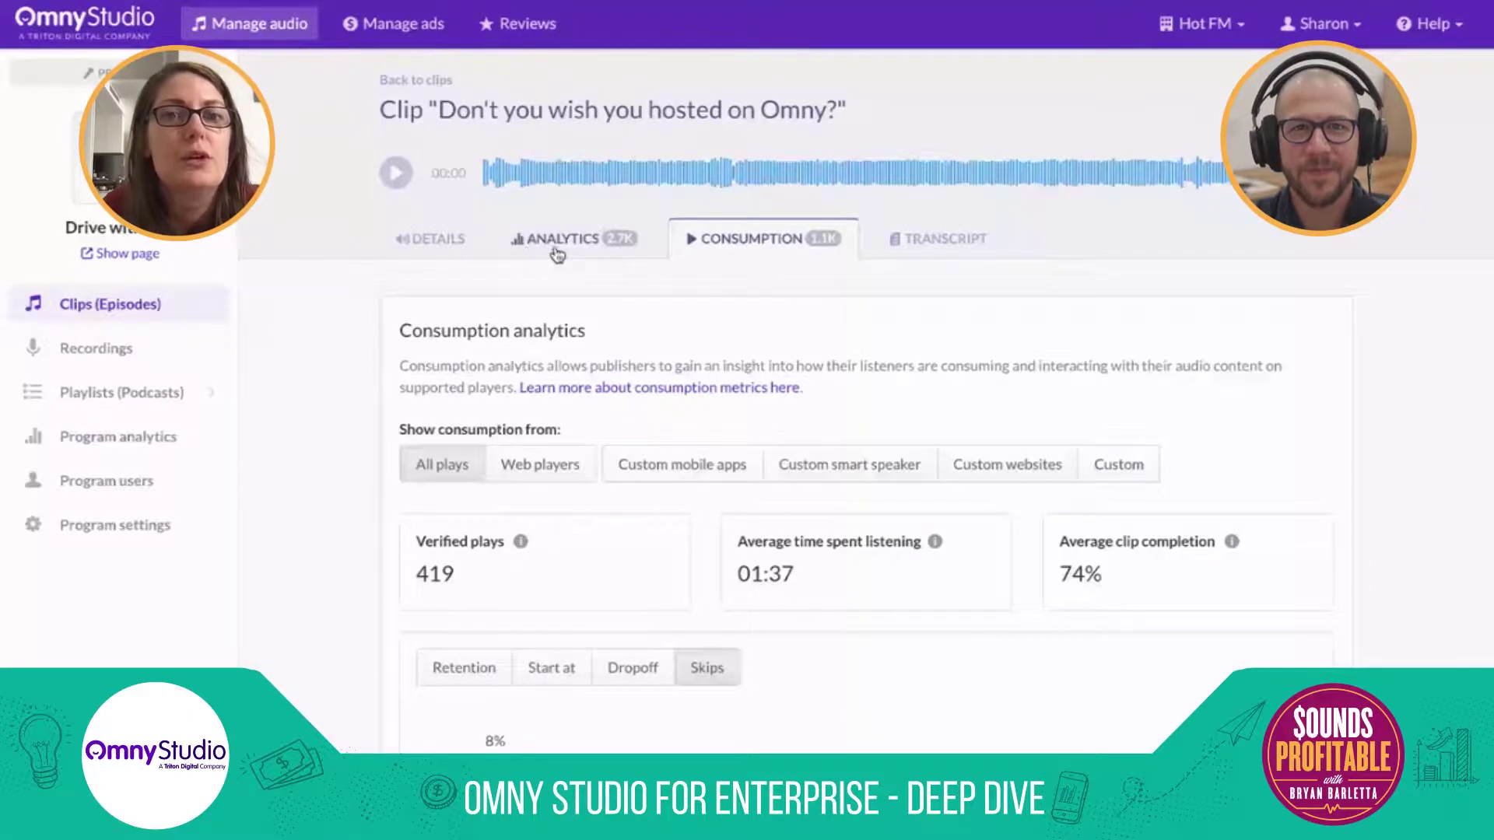
pyautogui.click(450, 245)
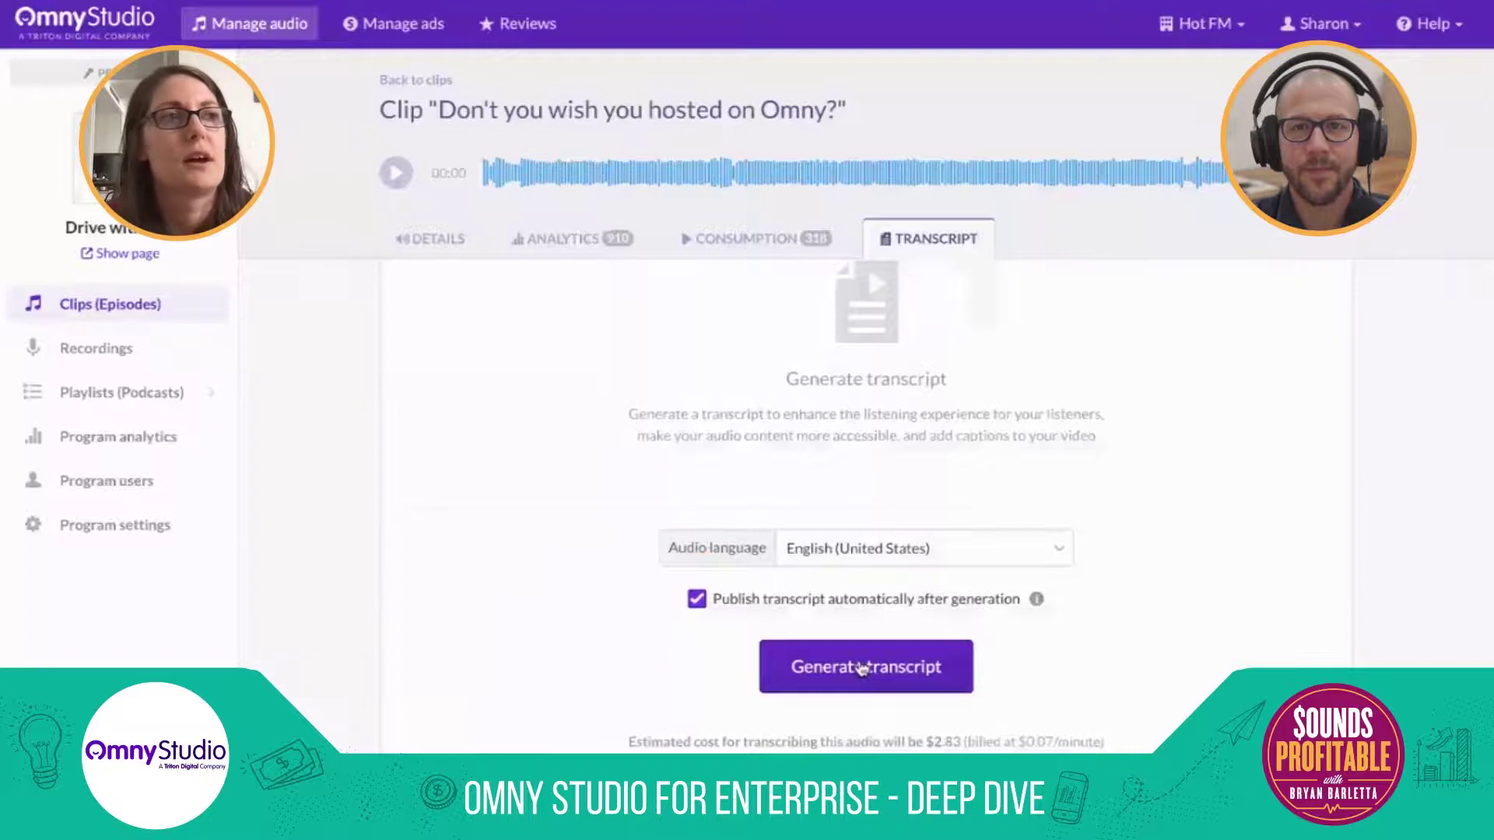
pyautogui.scroll(1, 715, 436)
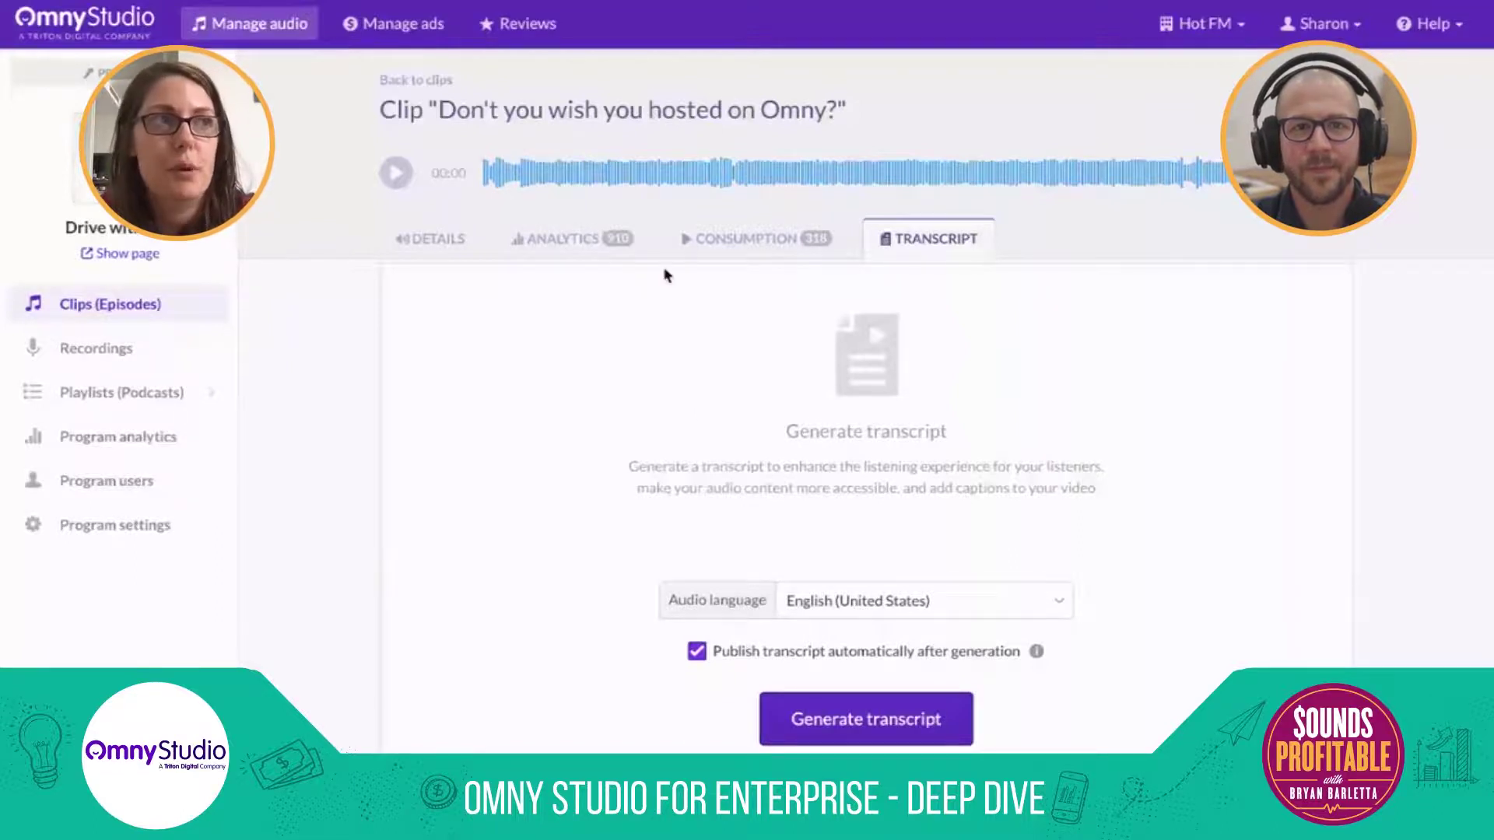
# - Open the clip's details and view the sharing options for creating a video using Headliner
pyautogui.click(450, 250)
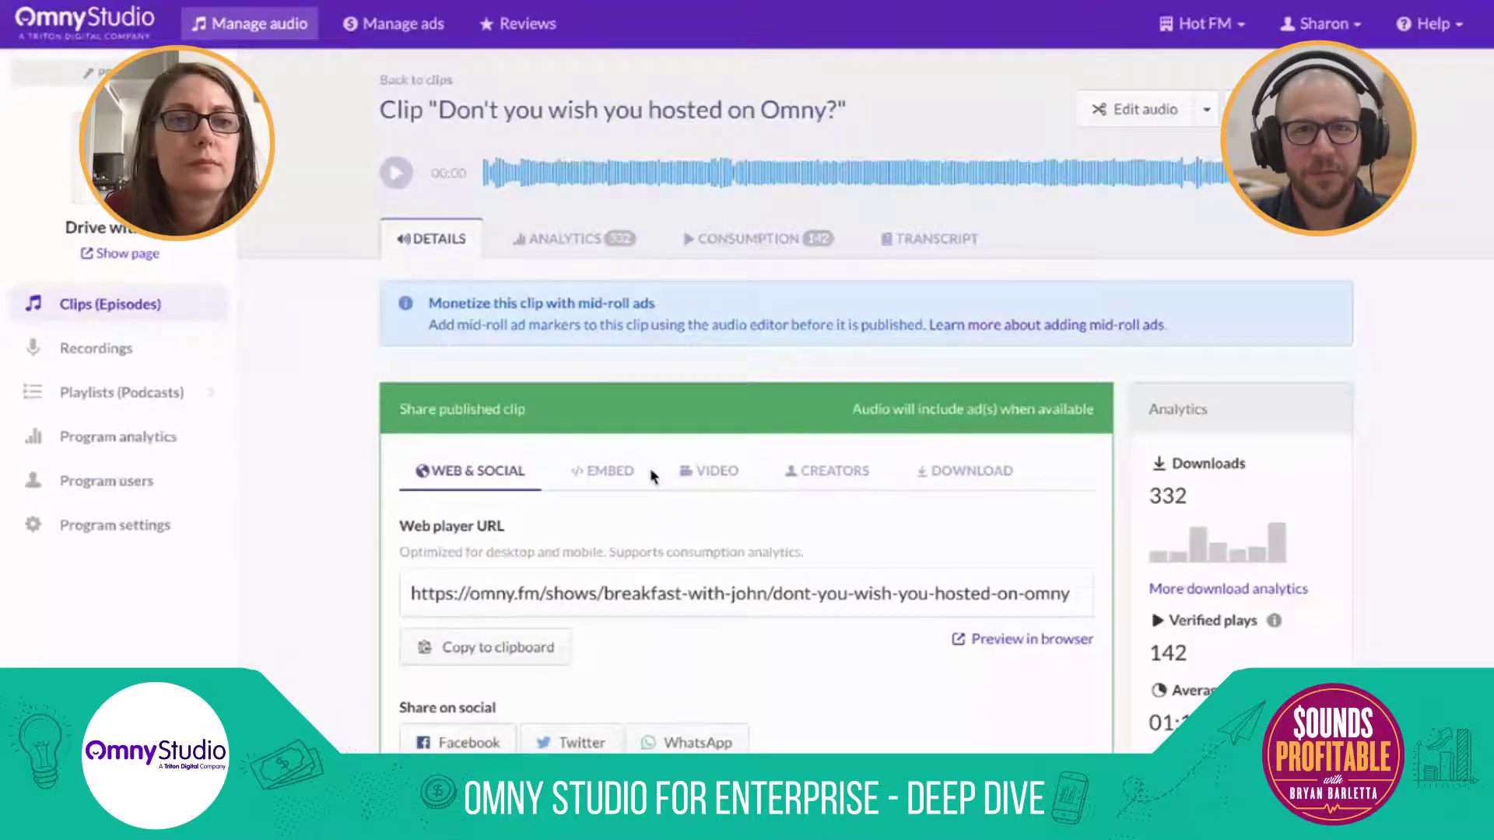
pyautogui.click(685, 470)
pyautogui.scroll(-2, 862, 391)
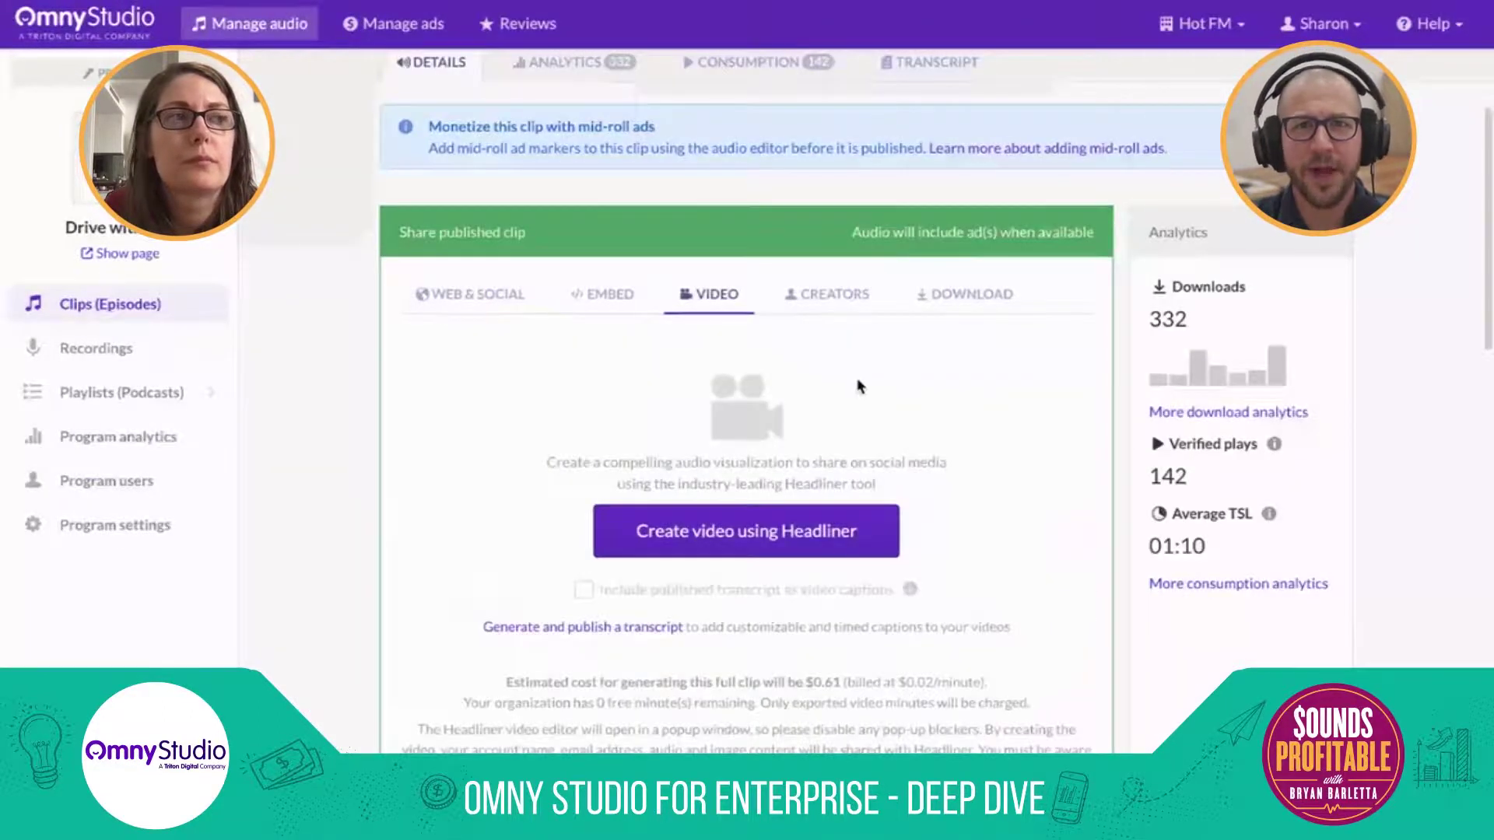
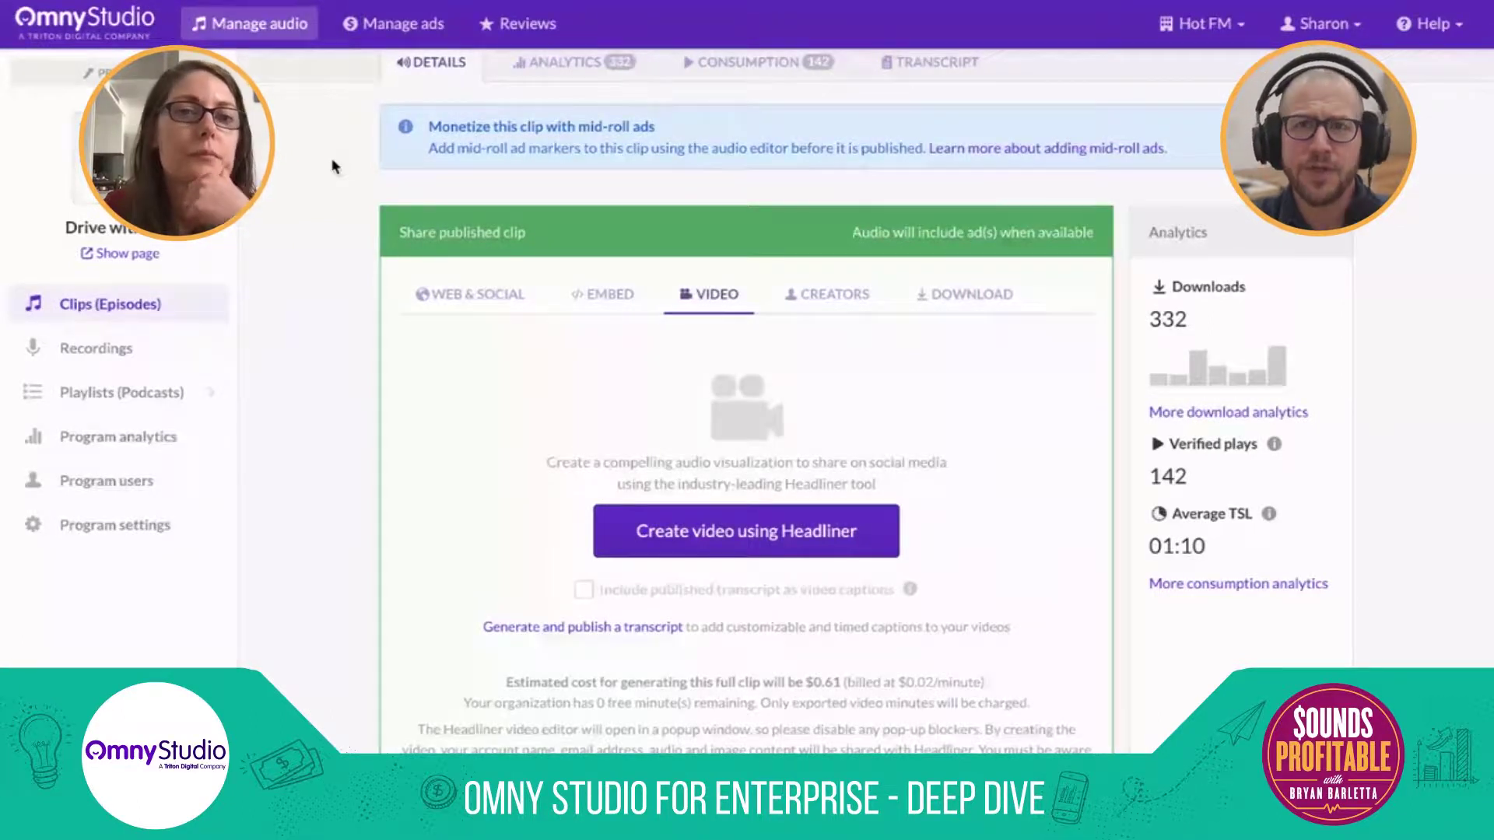
pyautogui.scroll(1, 333, 166)
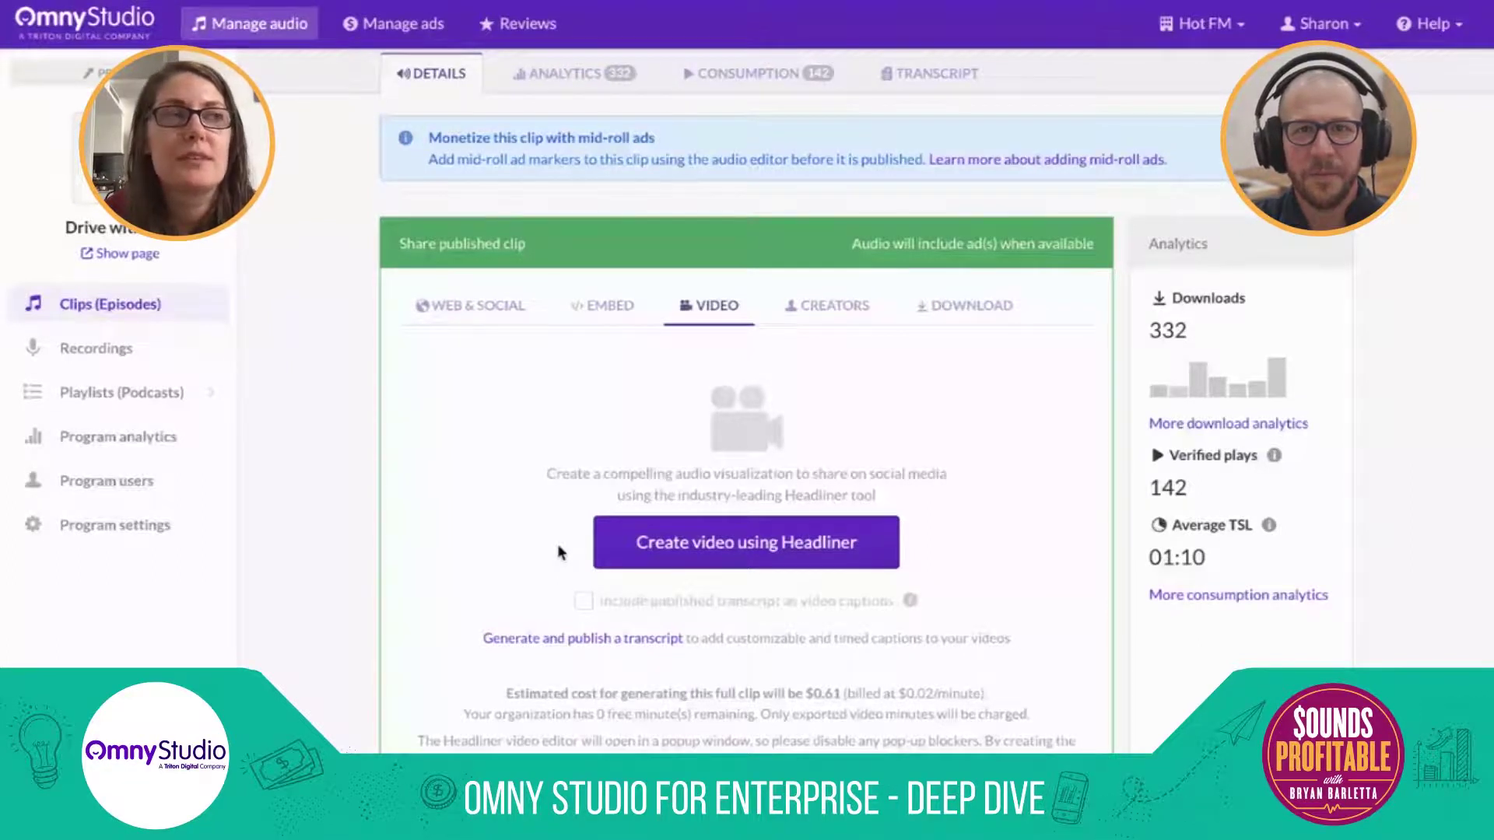
pyautogui.scroll(-1, 559, 550)
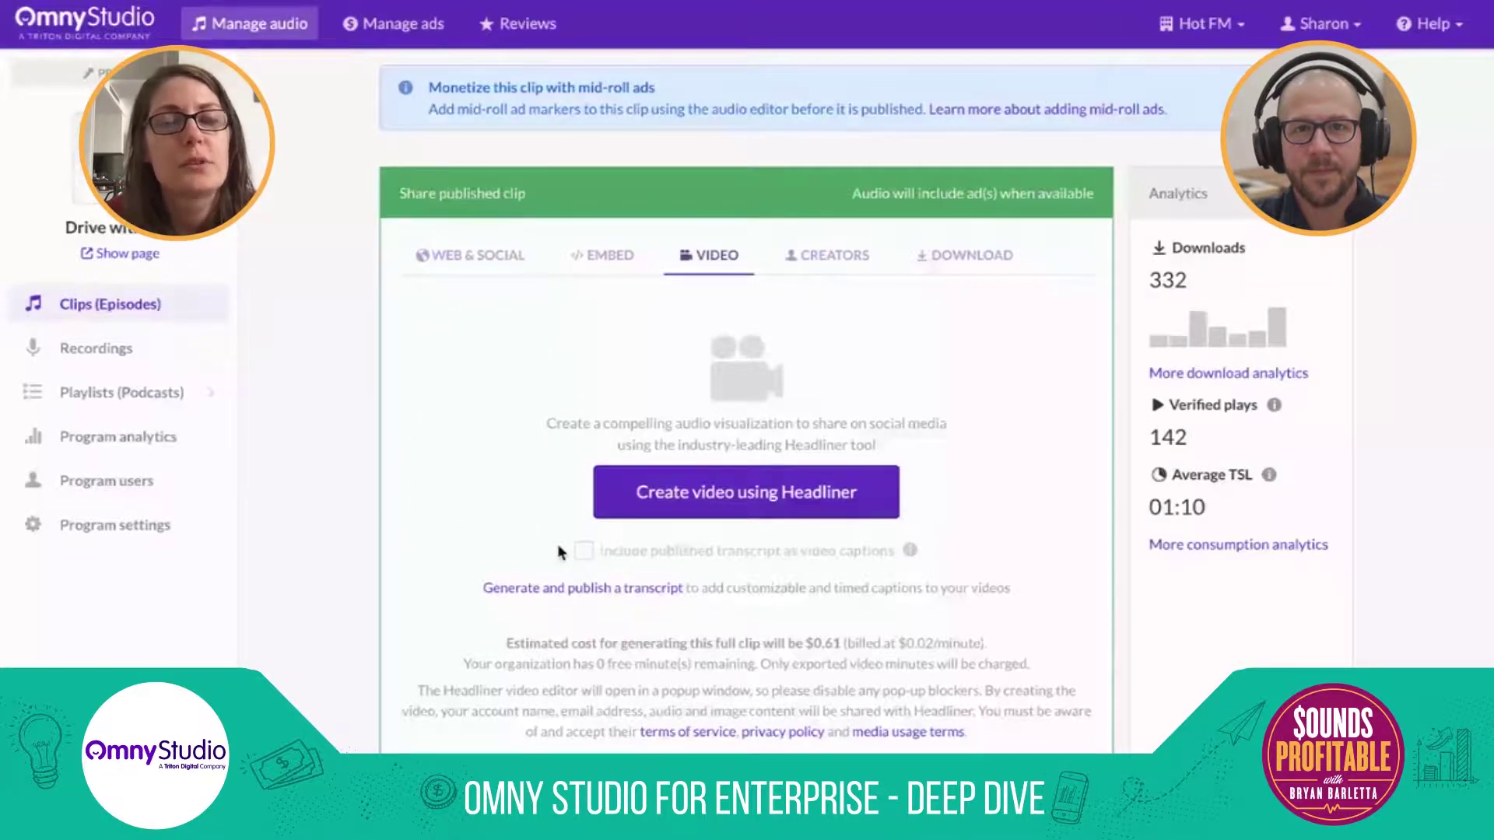
# - Check the clip's additional audio actions, such as replacing or cloning it, and open the clip in the audio editor
pyautogui.scroll(3, 576, 549)
pyautogui.click(1207, 112)
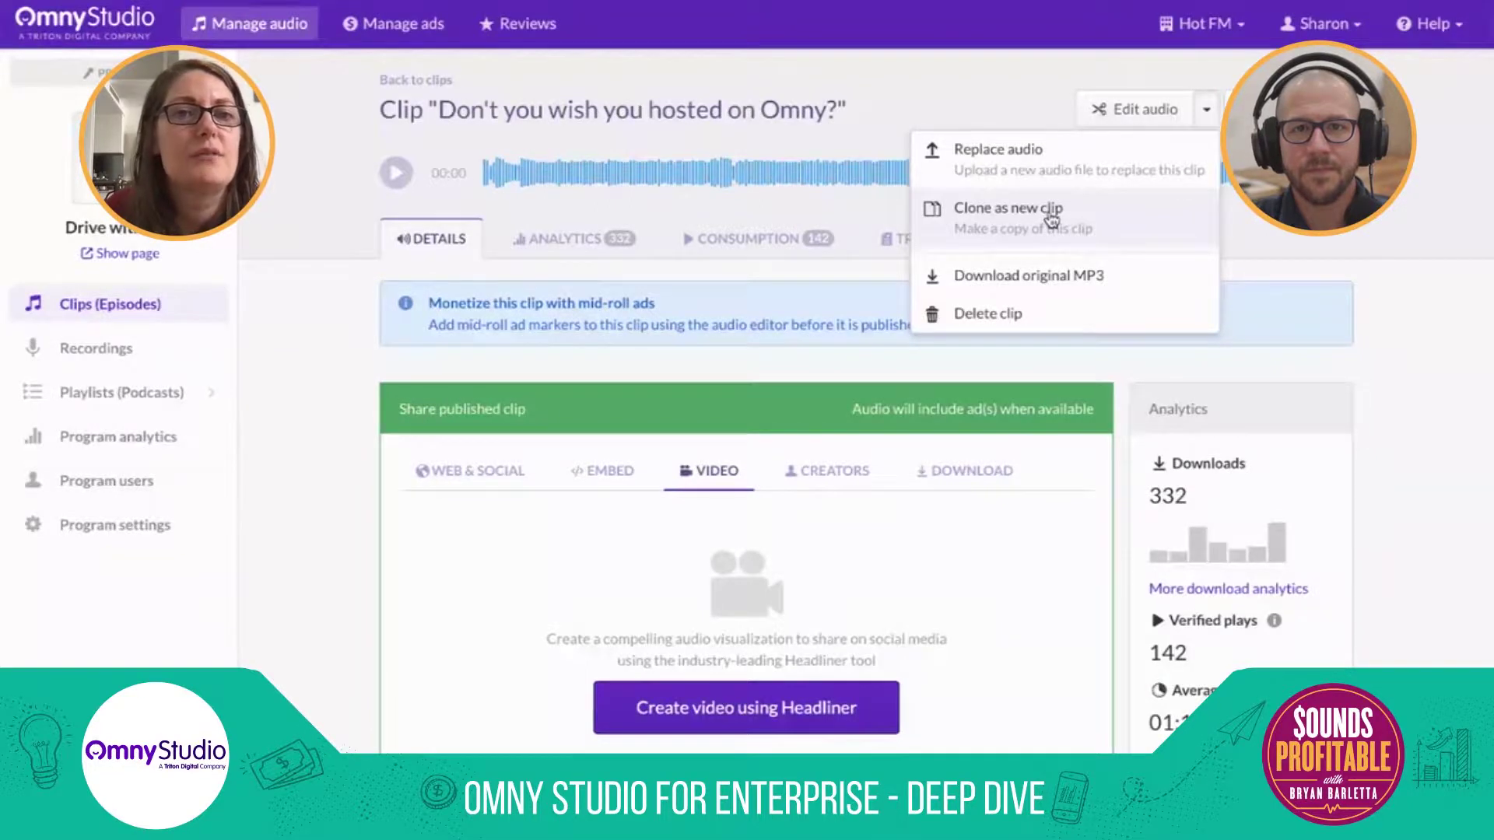
pyautogui.click(1134, 110)
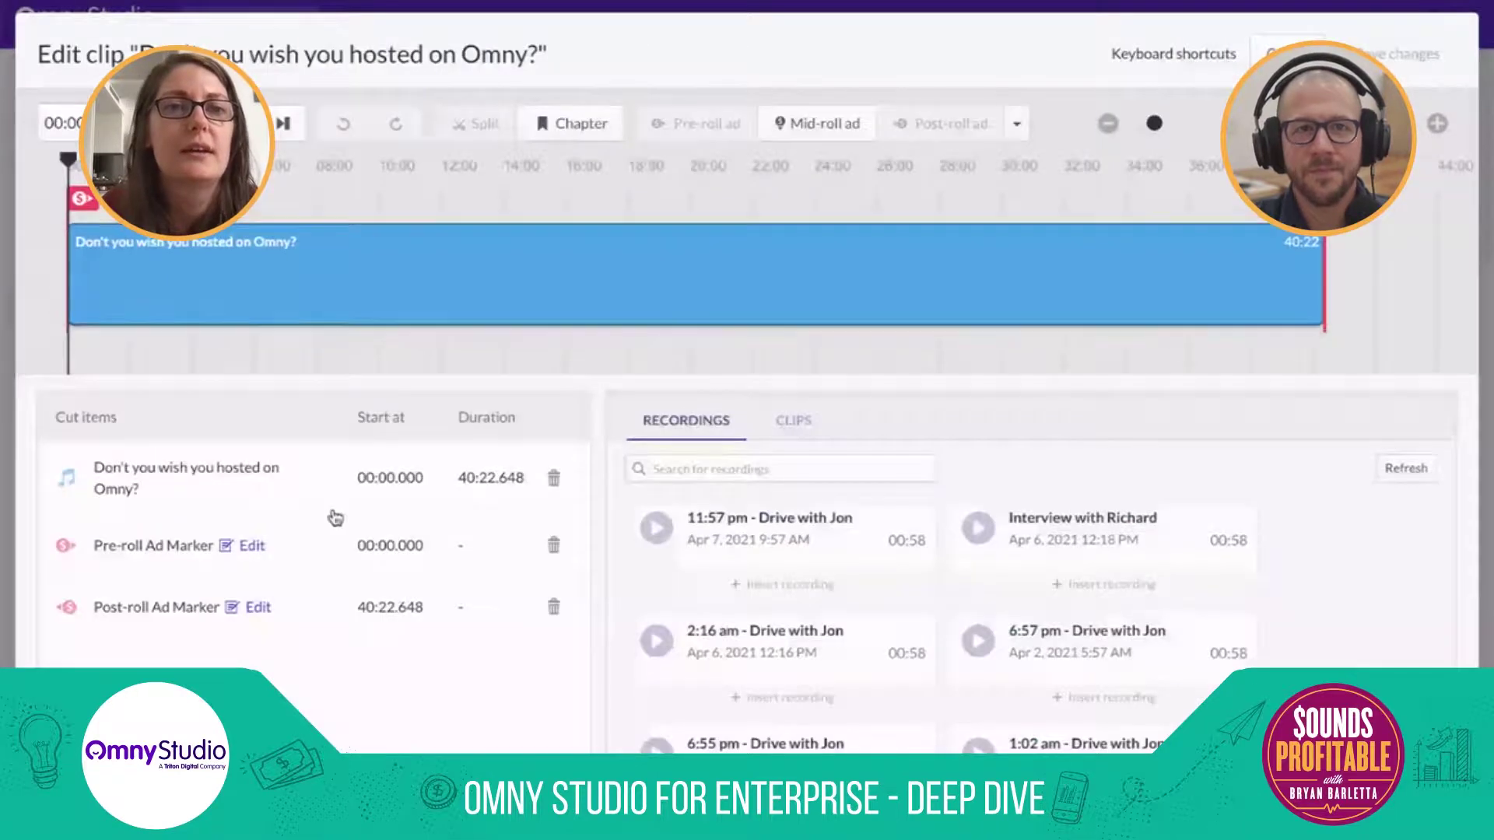
# - Split the audio at 27:32 to remove everything after it, and delete the pre-roll and post-roll ad markers
pyautogui.click(924, 212)
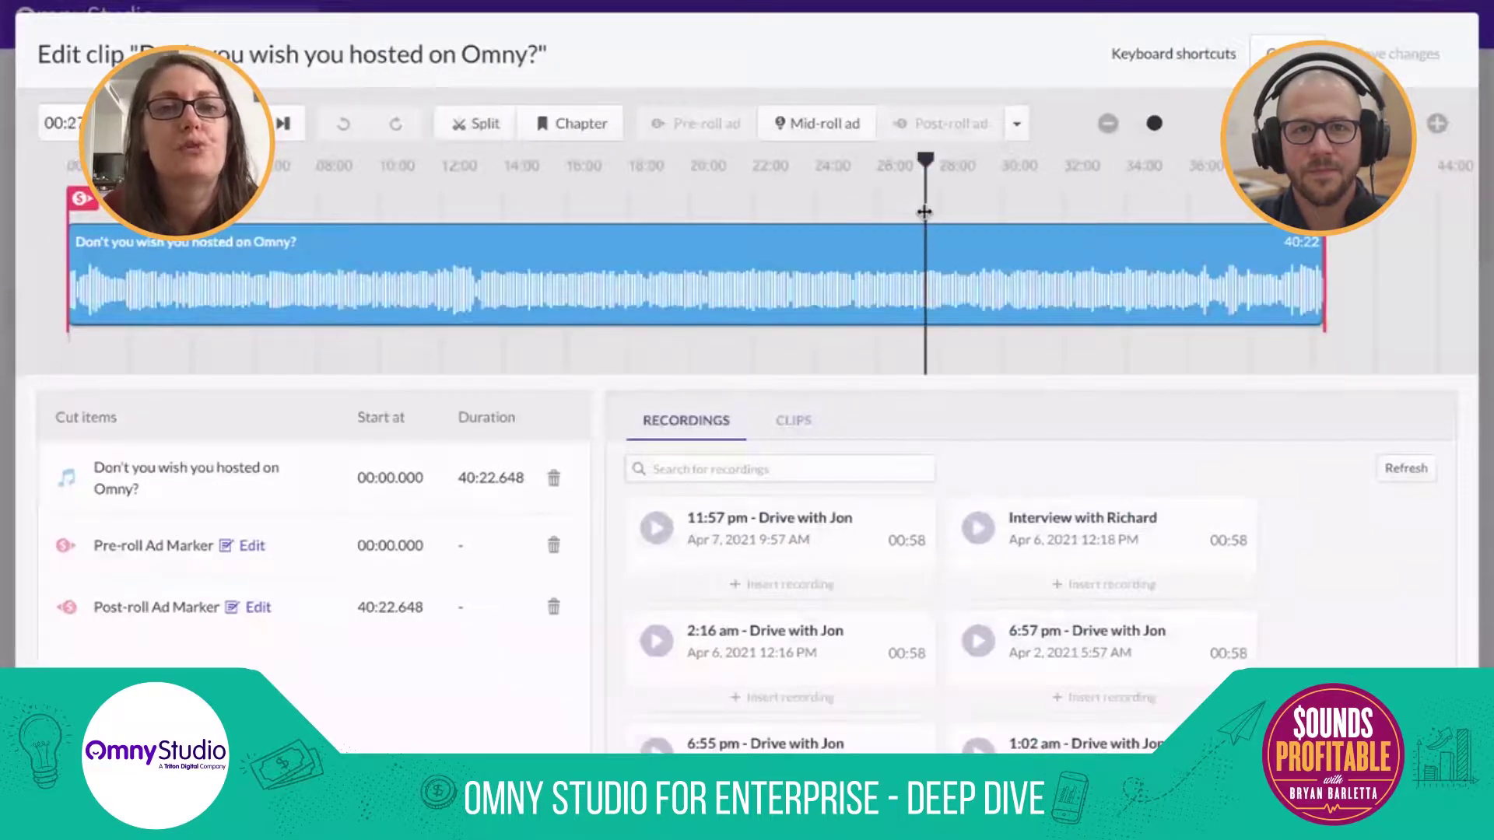
pyautogui.click(487, 127)
pyautogui.click(978, 246)
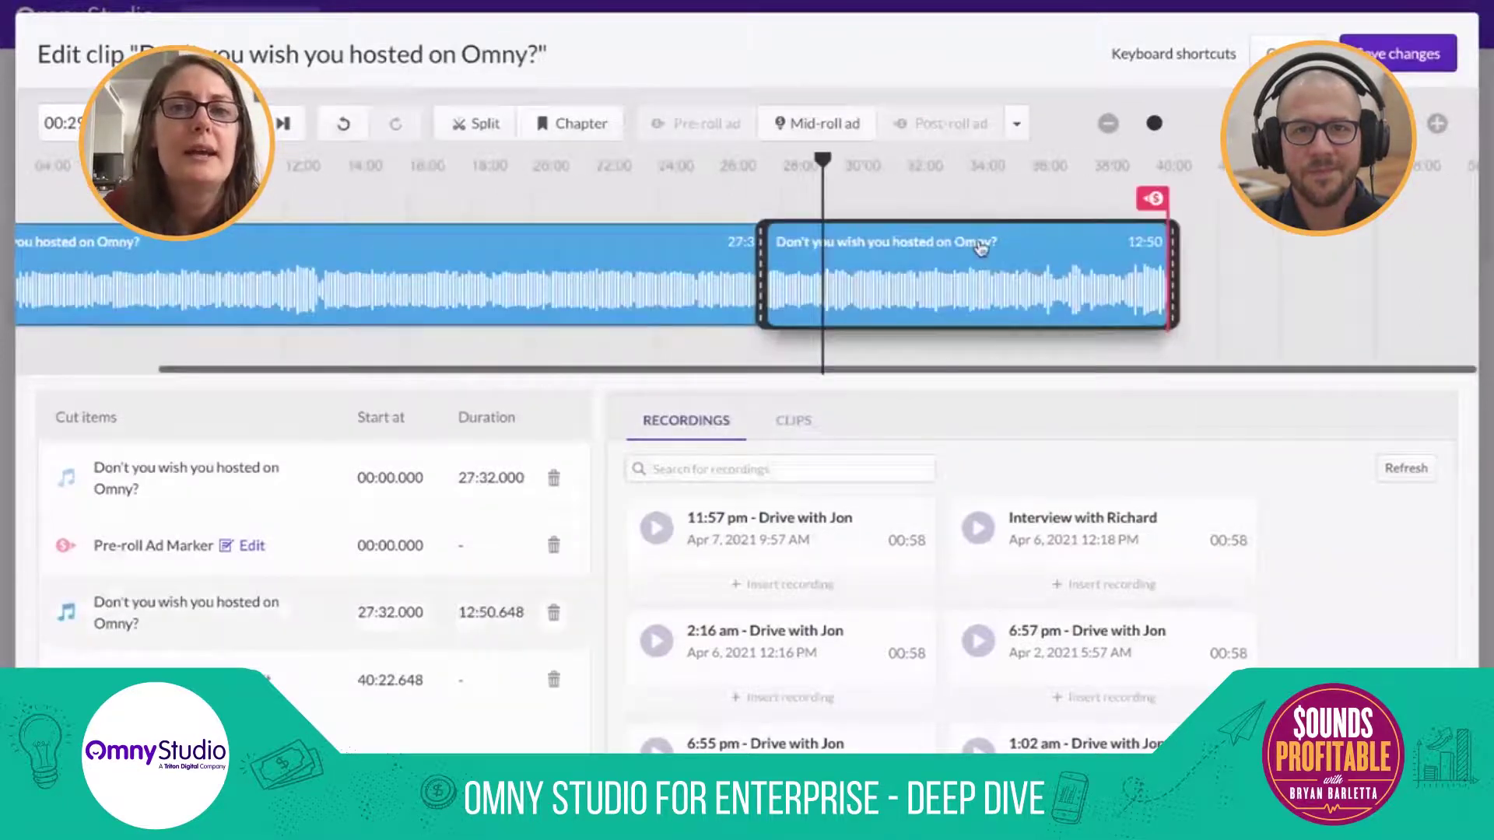
pyautogui.press('Delete')
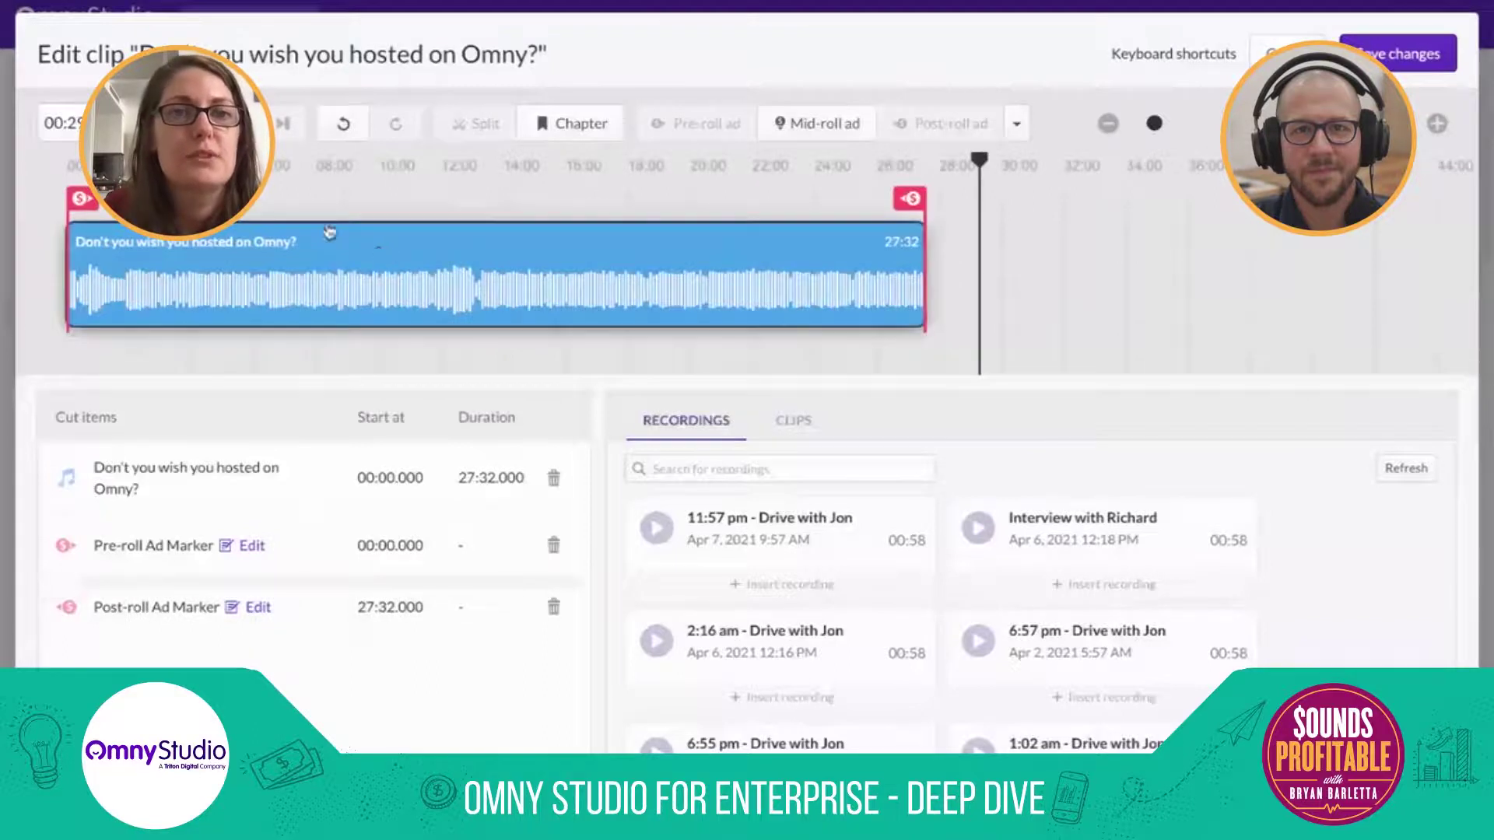
pyautogui.click(553, 544)
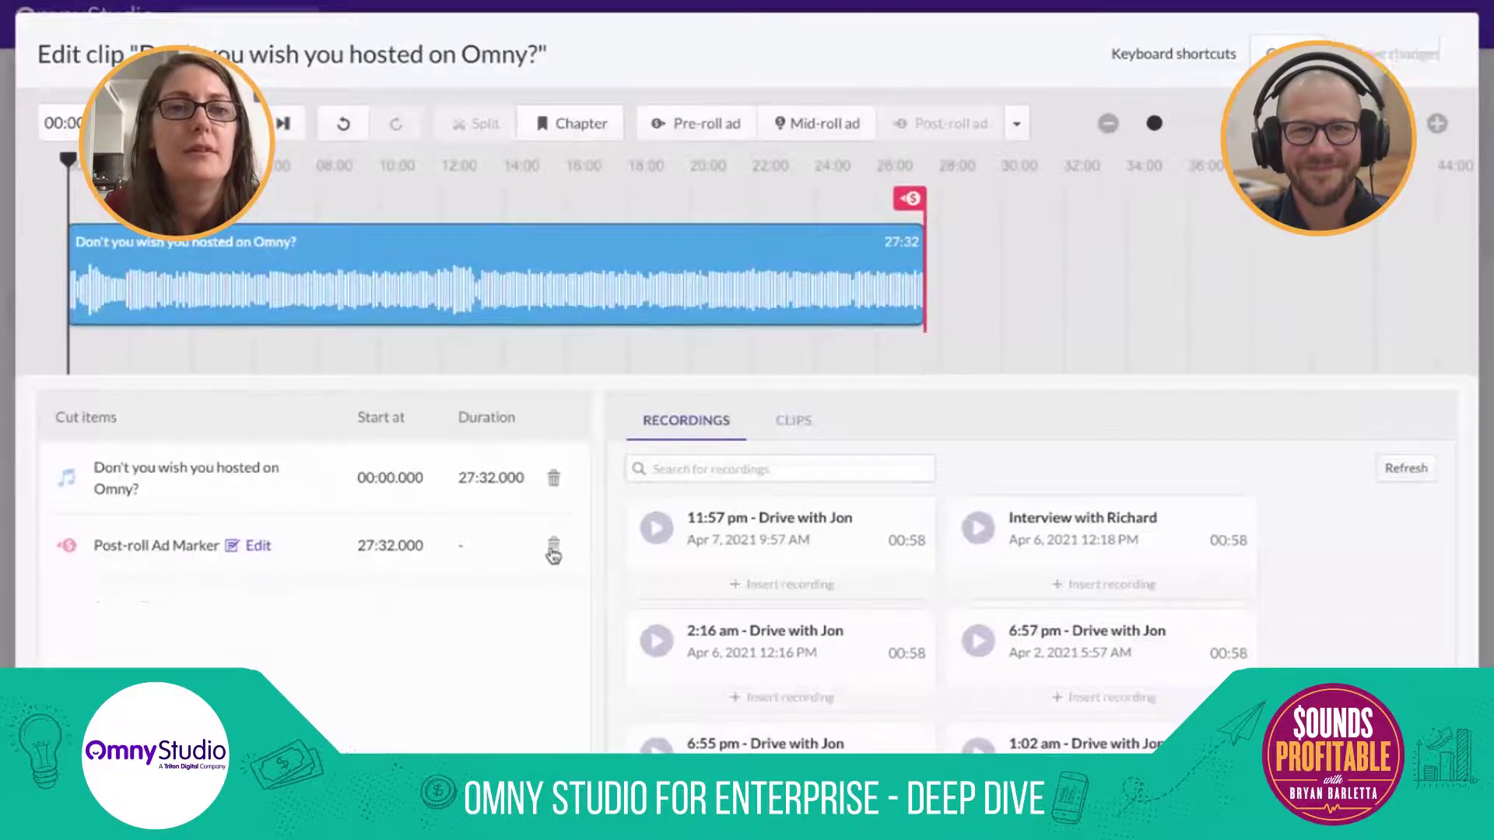
pyautogui.click(553, 545)
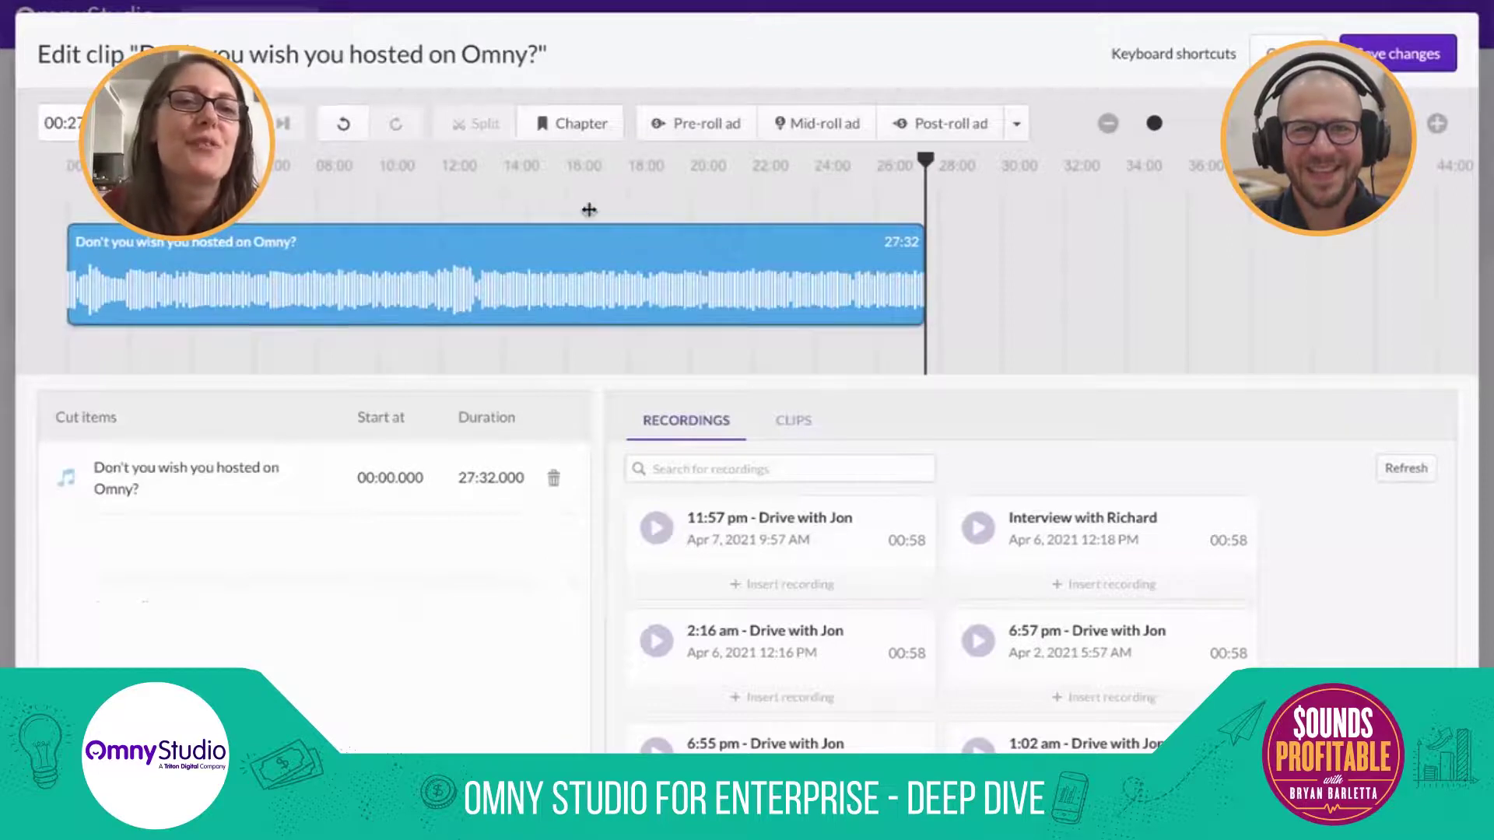
# - Split the remaining audio at 12:56 and delete the segment after the split
pyautogui.click(471, 234)
pyautogui.press('s')
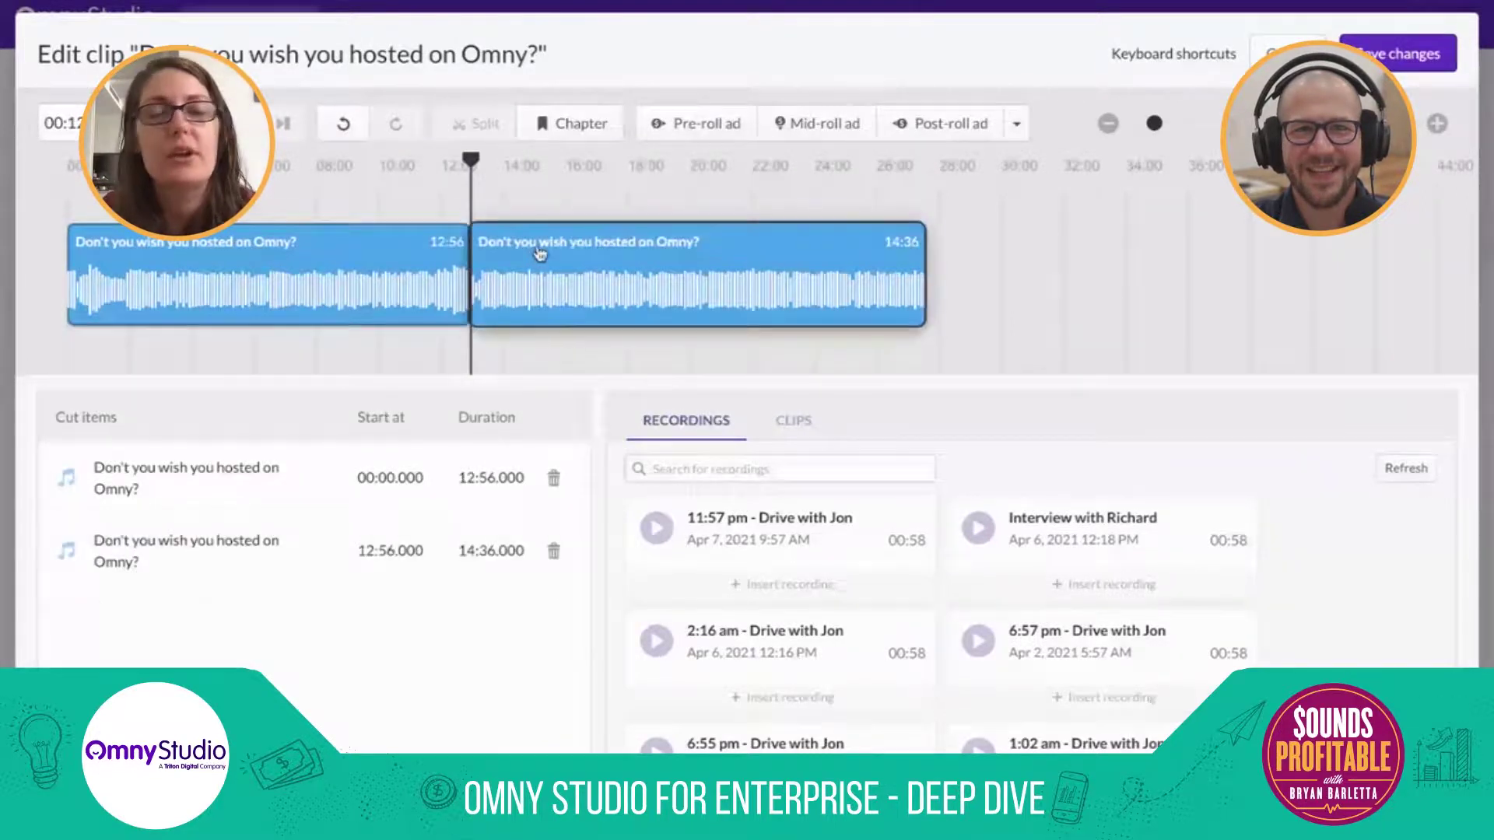
pyautogui.press('Delete')
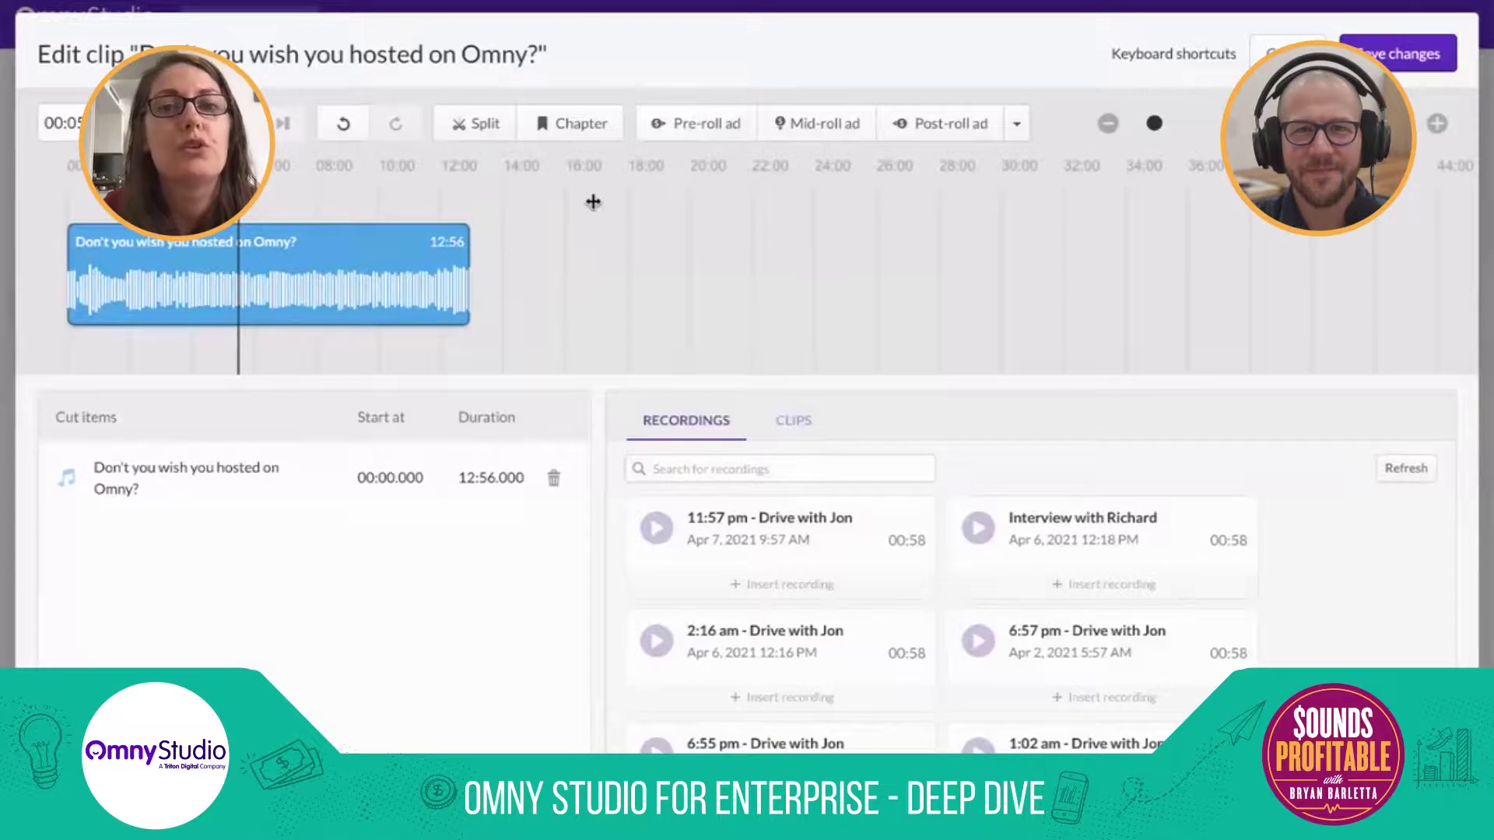
# - Insert the clip "Don't you wish you hosted on Omny?" after the existing segment and trim the inserted audio to its first 04:10
pyautogui.click(149, 199)
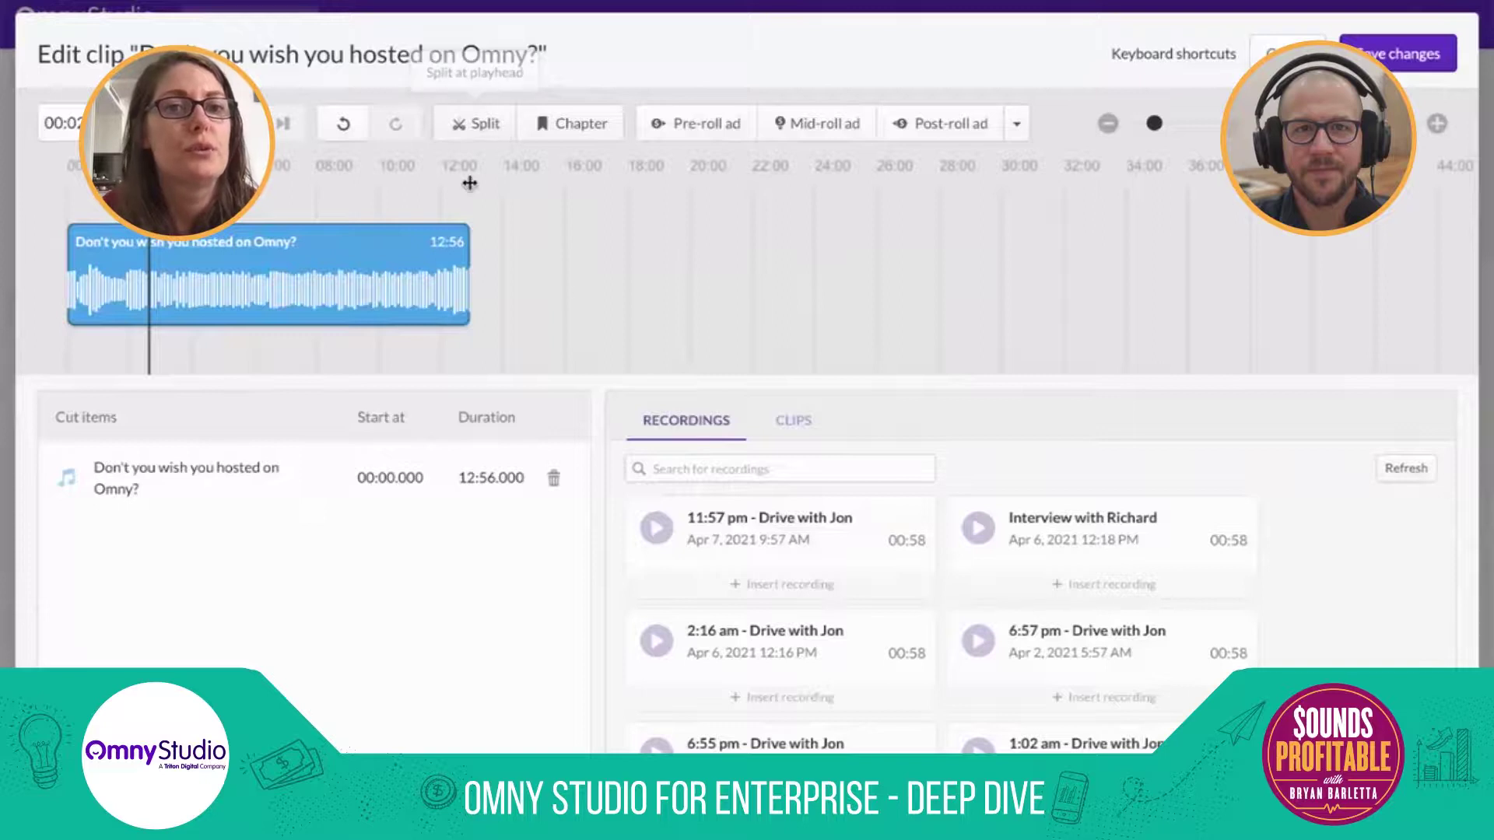
pyautogui.click(789, 424)
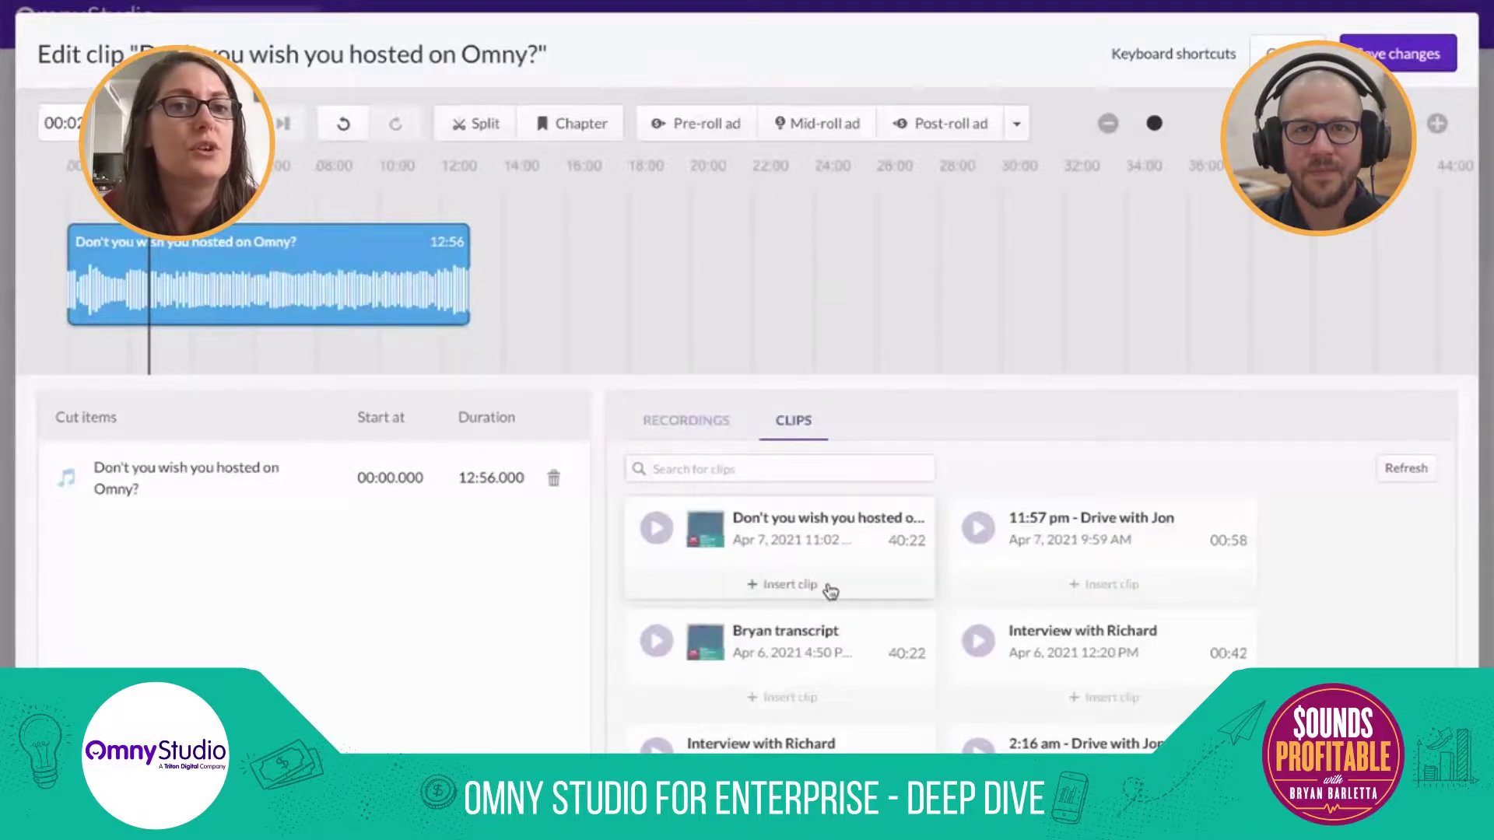
pyautogui.click(813, 588)
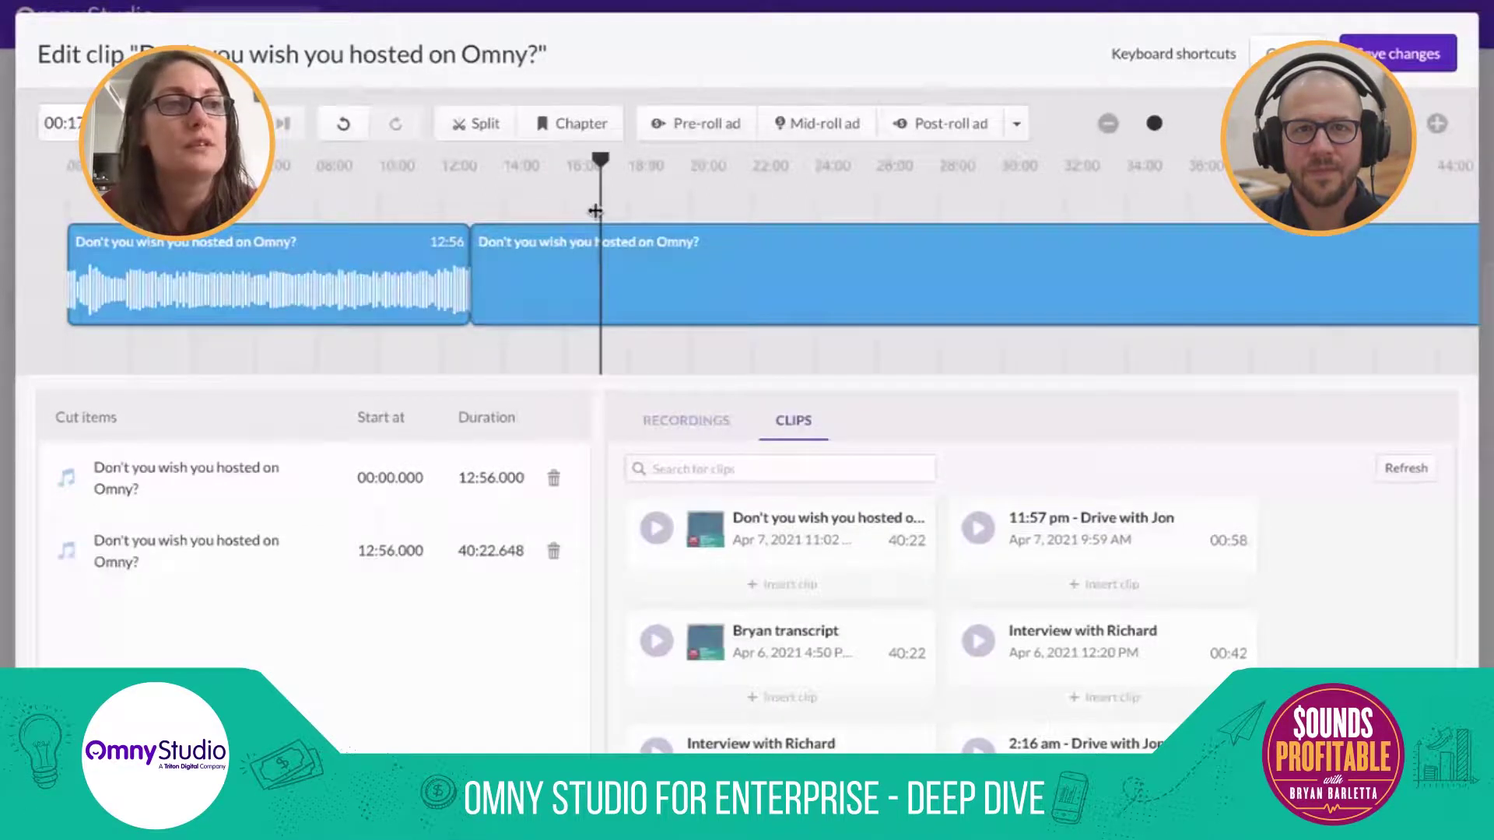
pyautogui.click(486, 141)
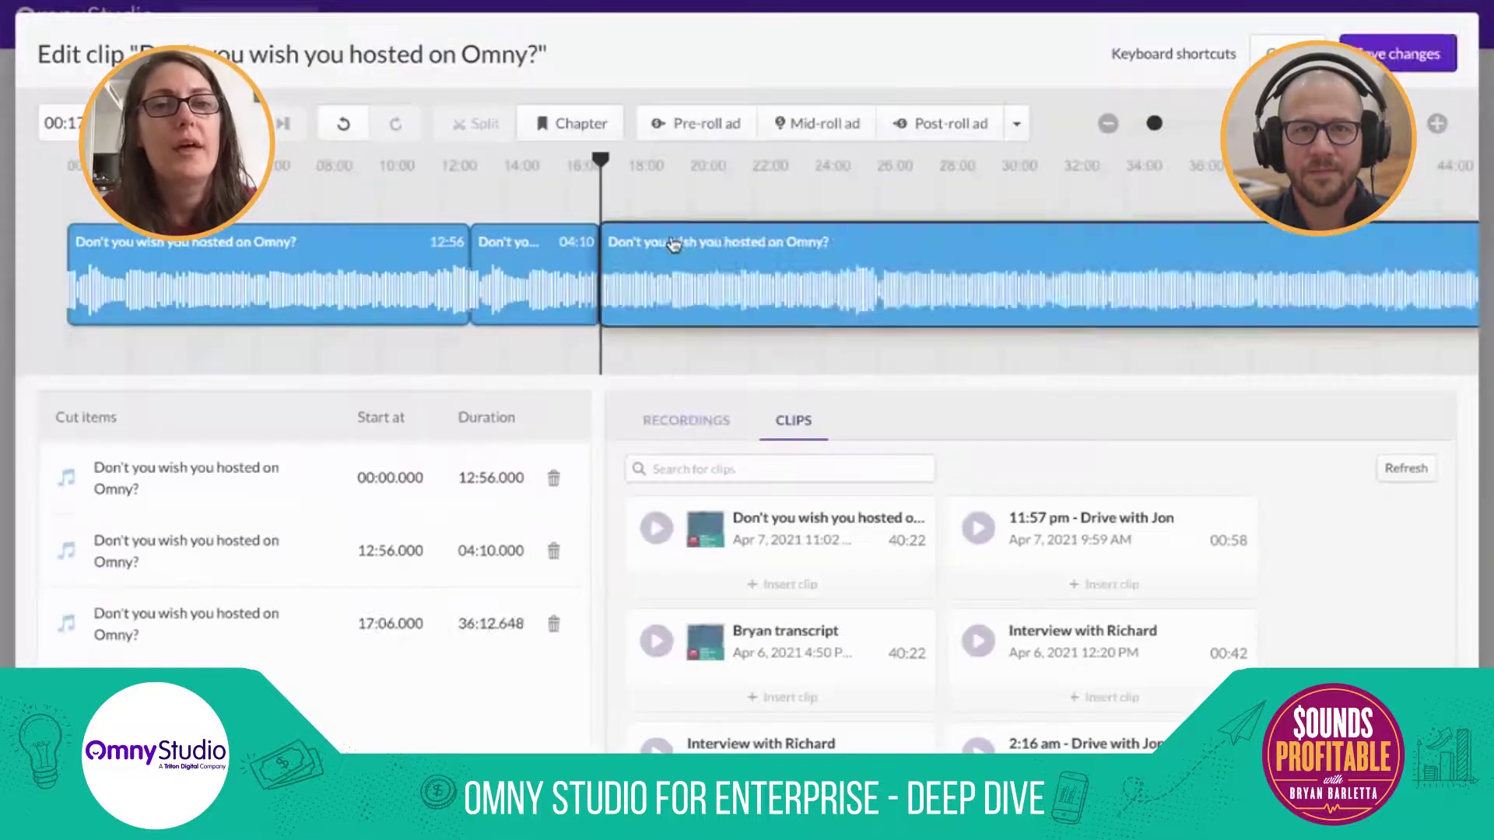
pyautogui.press('Delete')
# - Cut away the first 08:20 of the audio and place the playhead near the joint of the two remaining segments
pyautogui.click(328, 215)
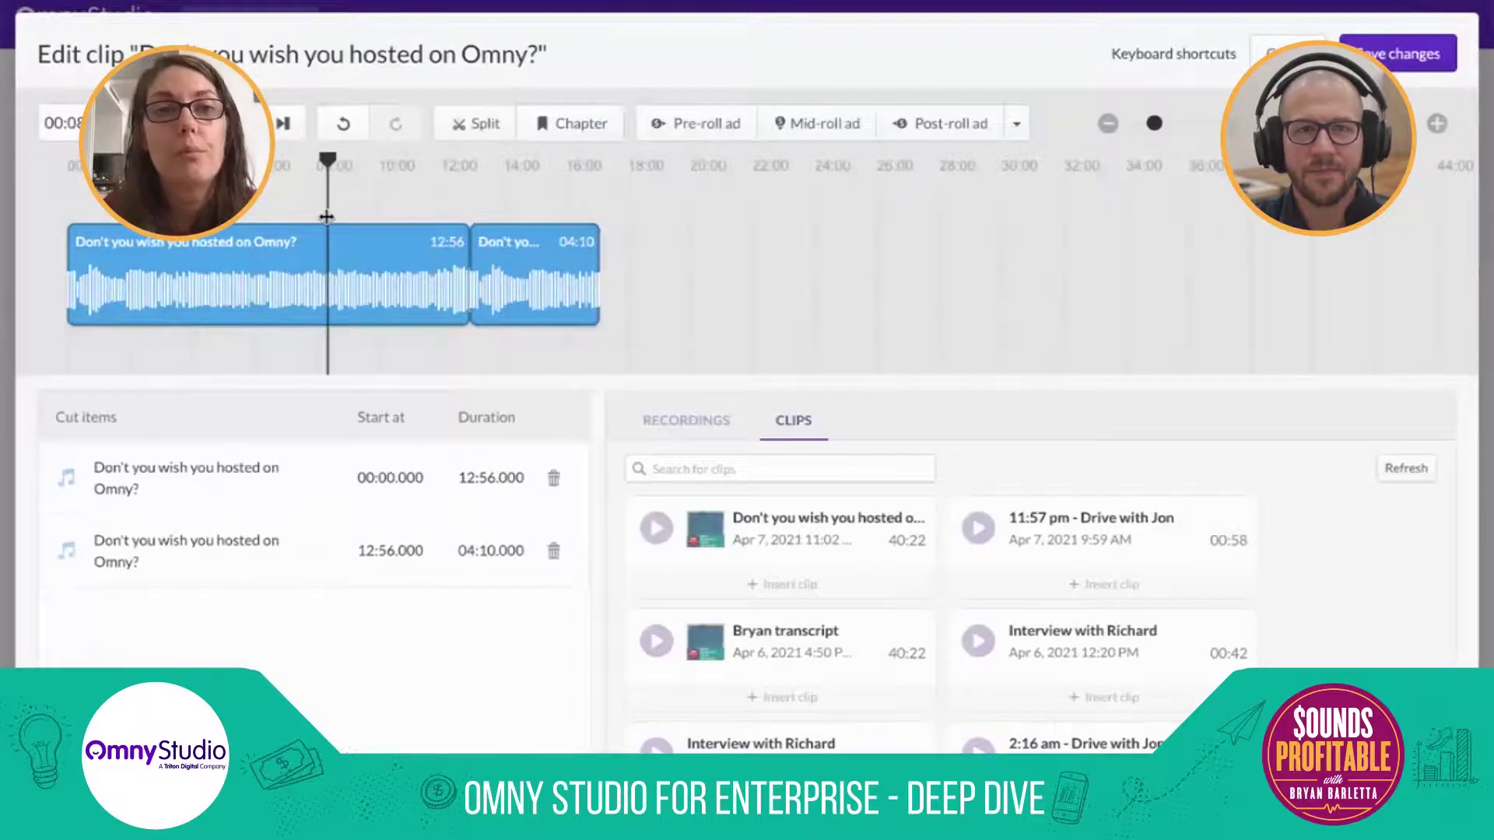
pyautogui.click(459, 134)
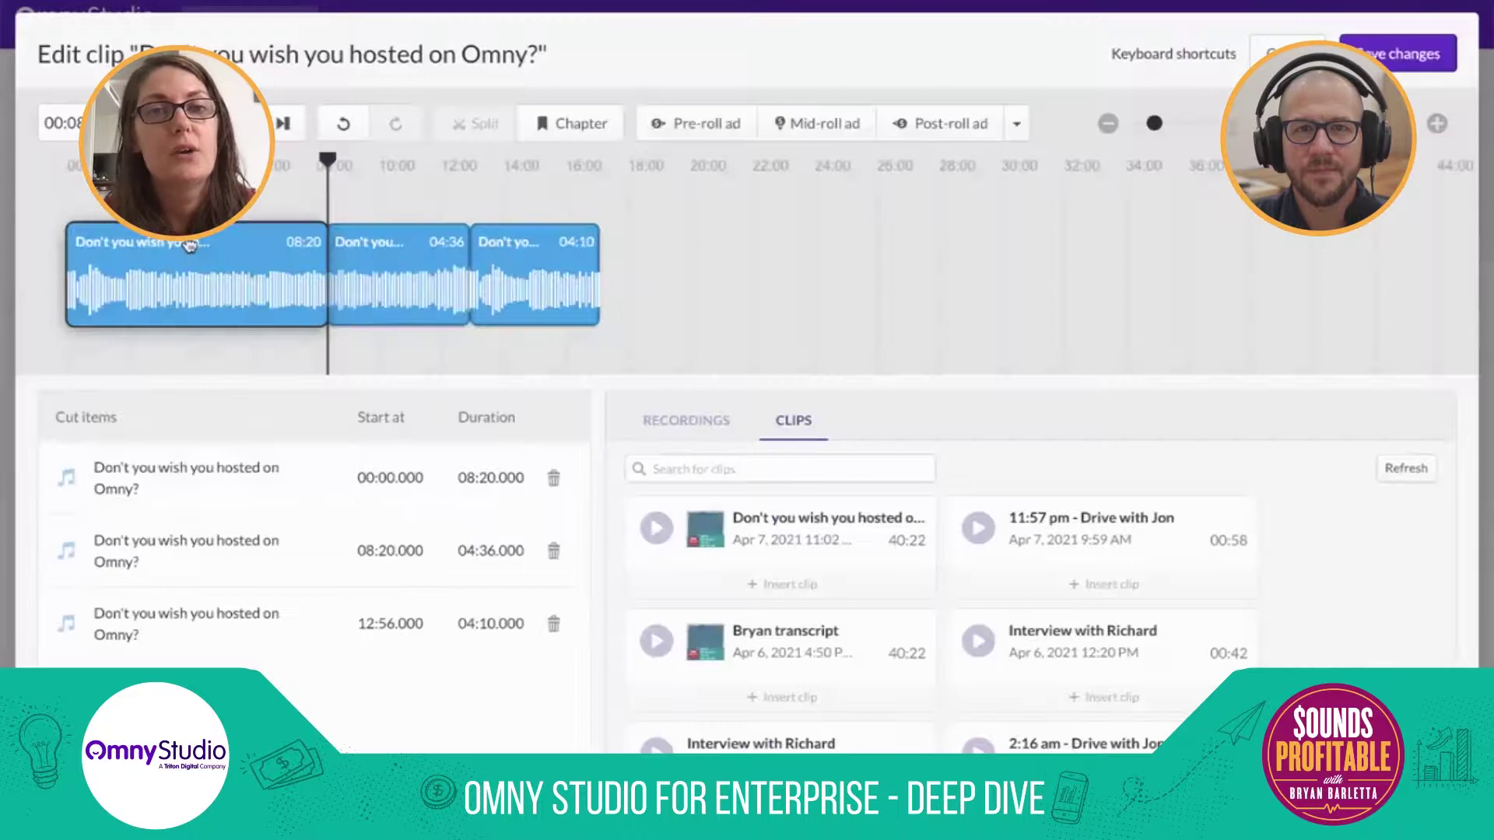
pyautogui.click(189, 246)
pyautogui.press('Delete')
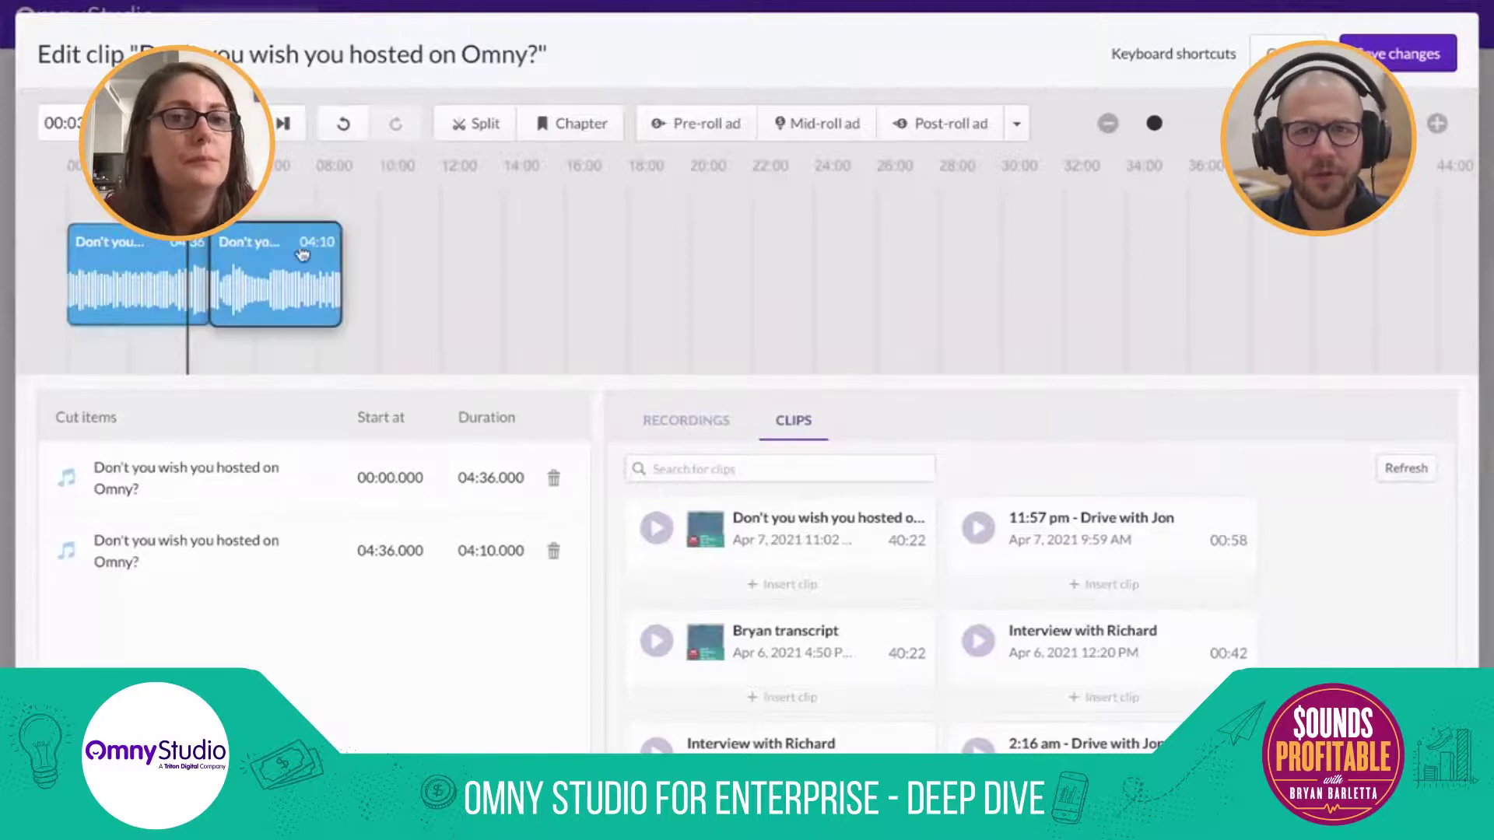
pyautogui.click(283, 123)
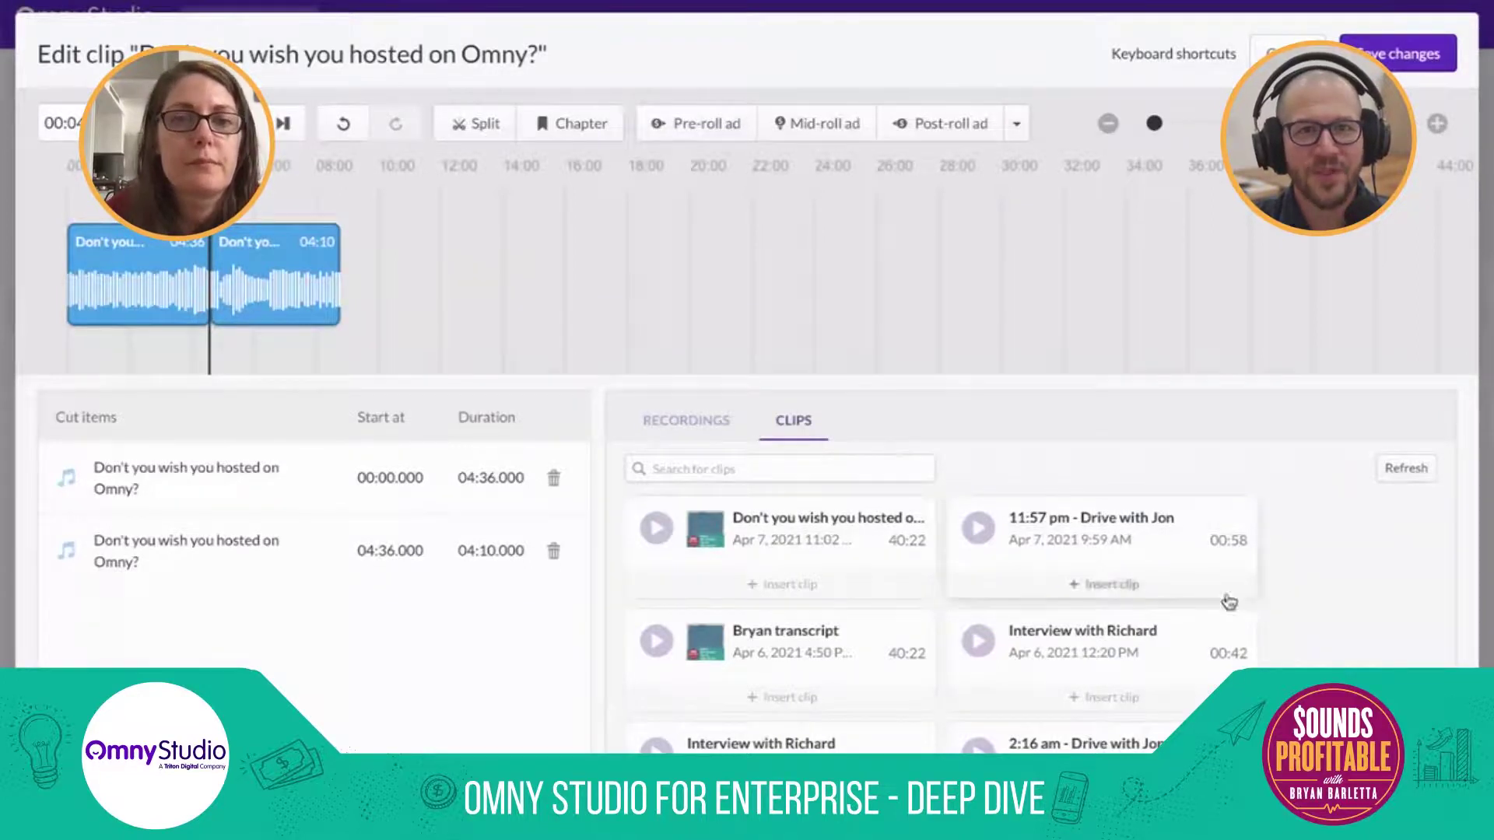
# - Browse the insertable clips, search them for "transcript", and clear the search
pyautogui.scroll(-10, 1227, 600)
pyautogui.scroll(10, 1223, 594)
pyautogui.click(729, 471)
pyautogui.write('transcript')
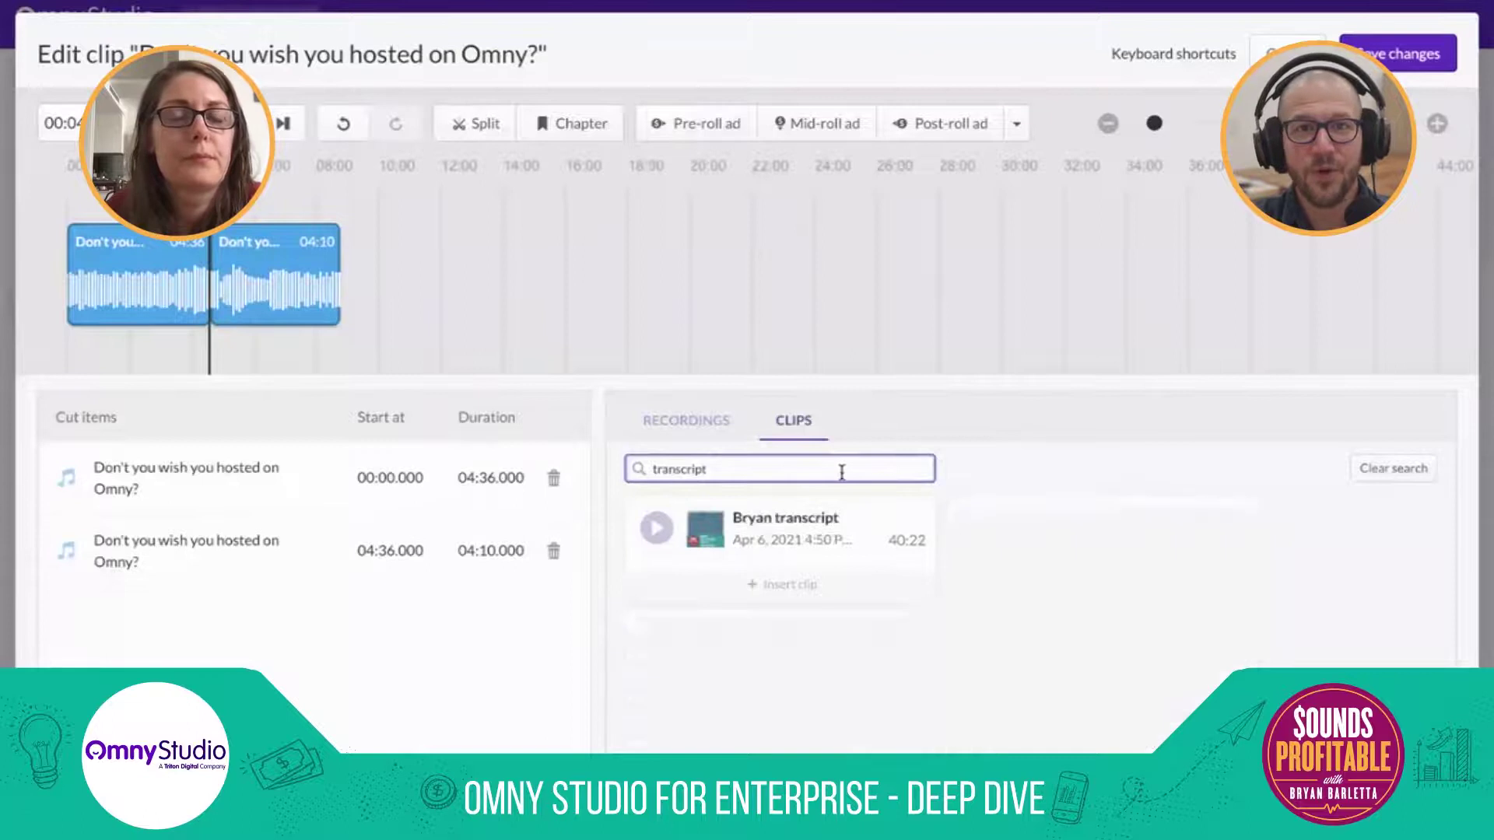
pyautogui.click(1389, 469)
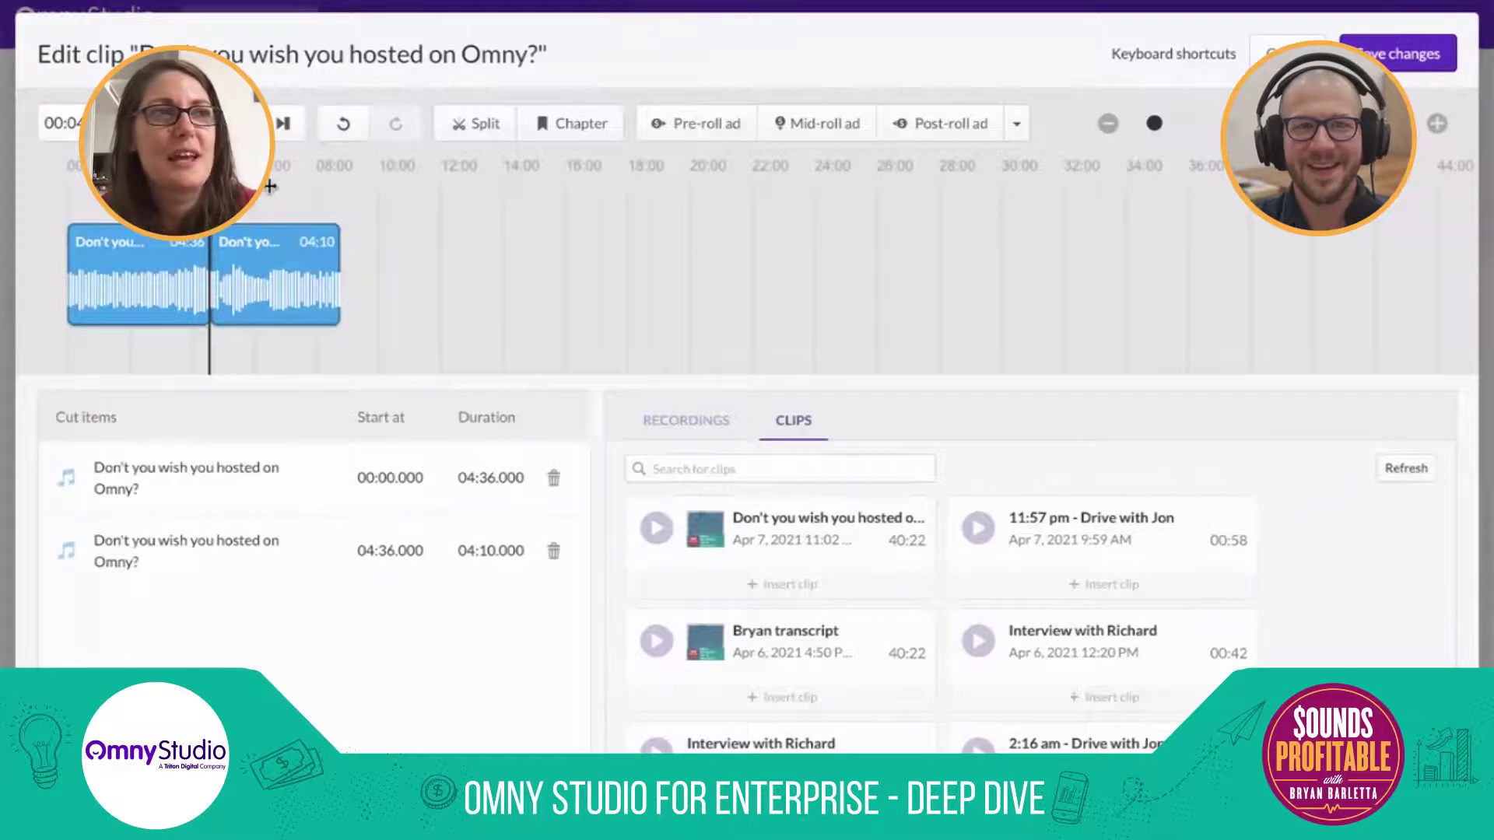
# - Mark a mid-roll ad at 04:32 and move the playhead to the start of the audio
pyautogui.click(814, 125)
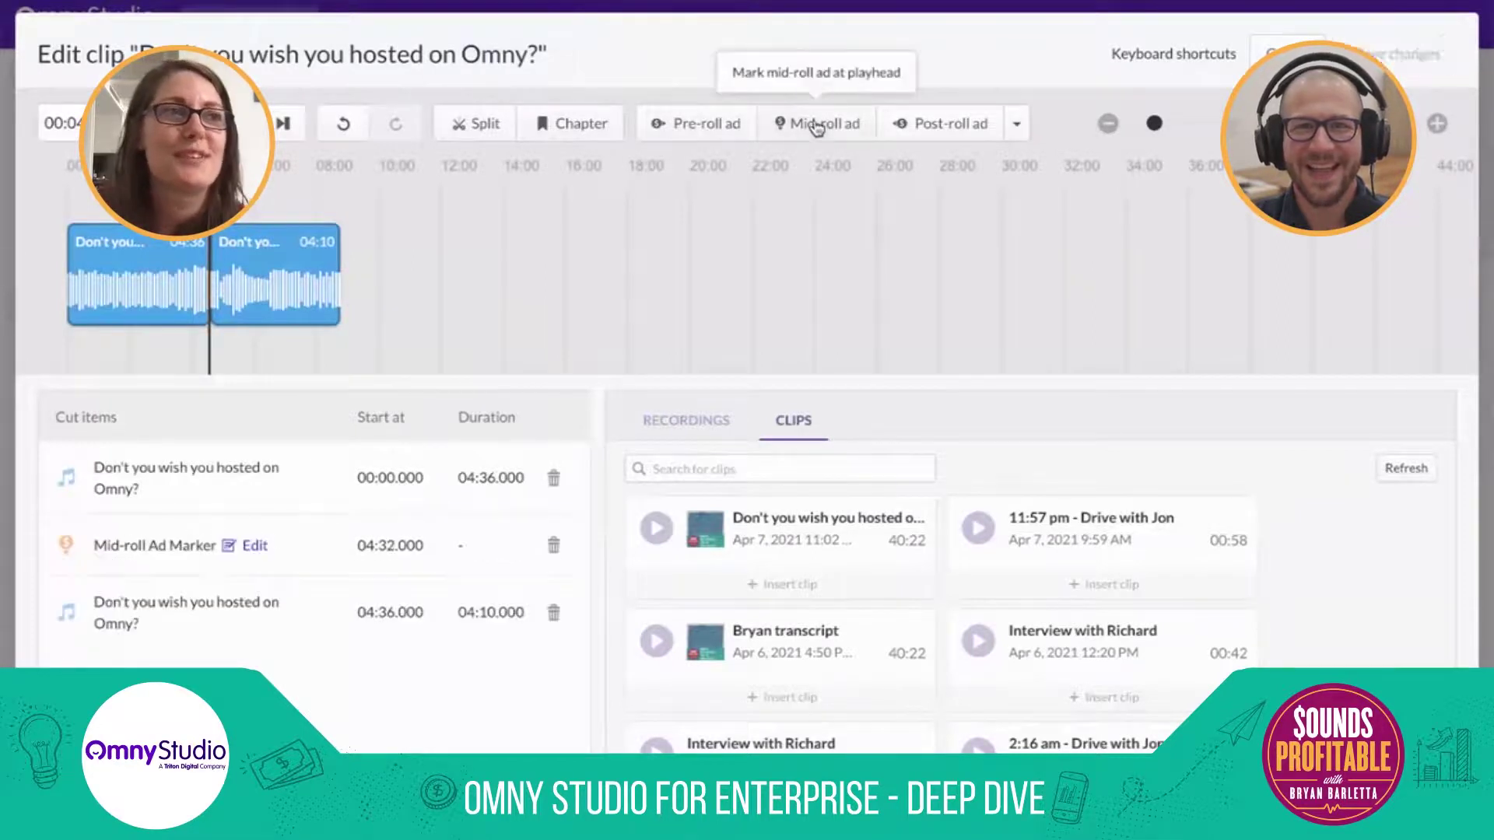
pyautogui.click(117, 214)
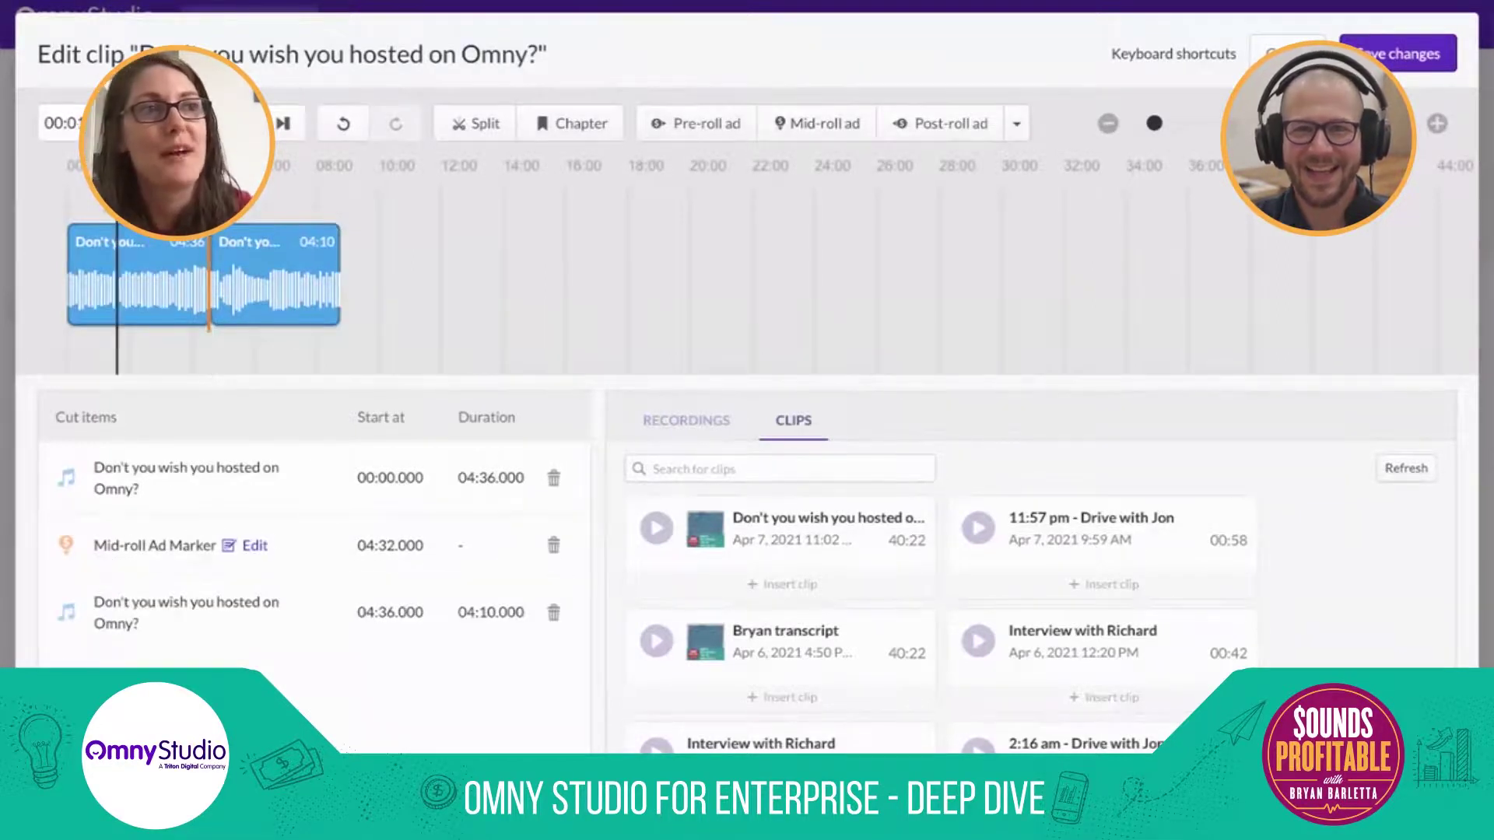
pyautogui.click(70, 214)
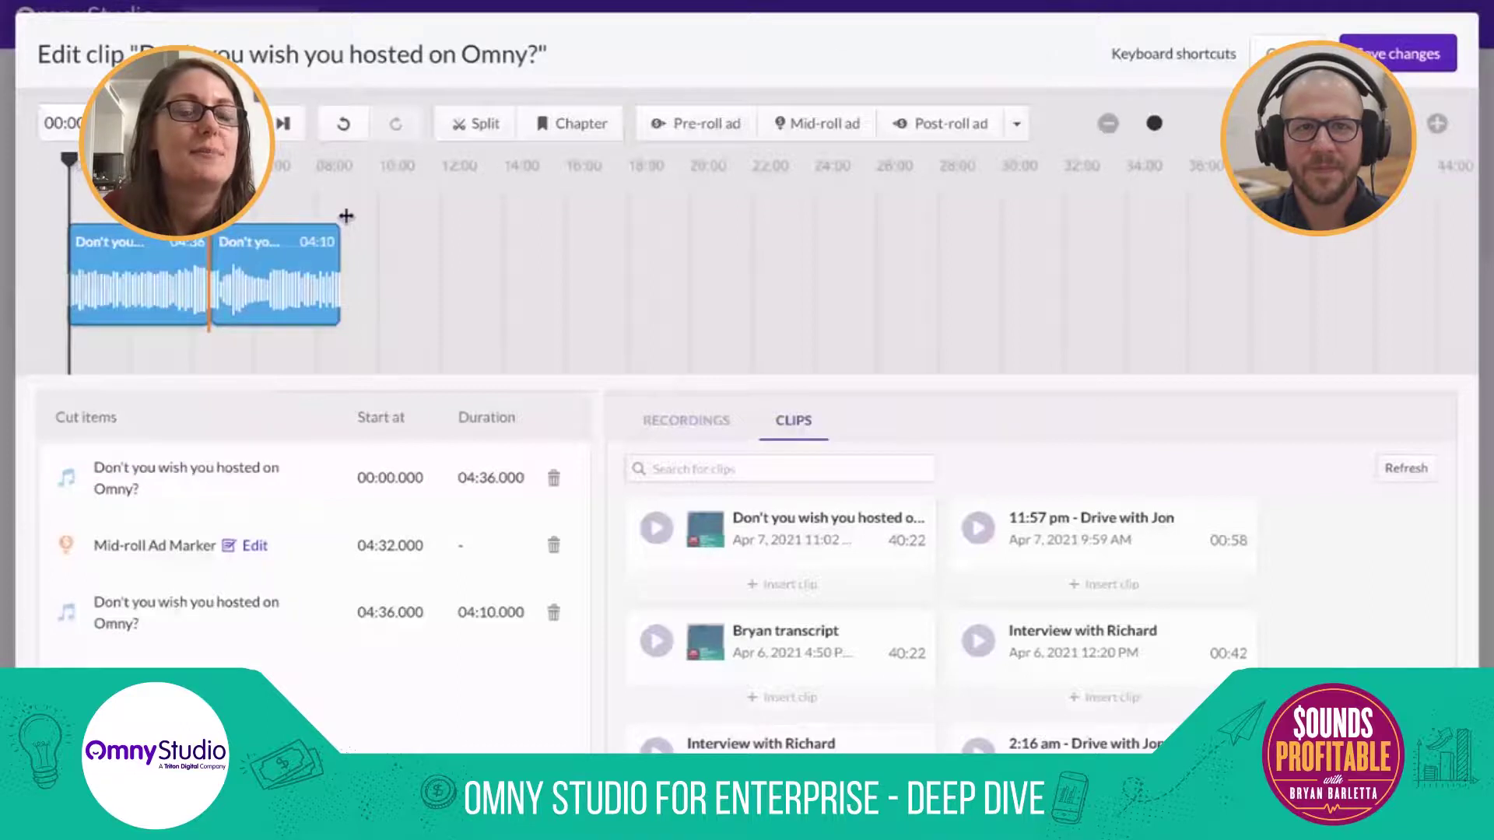
# - Add a pre-roll ad marker at 00:00 and a post-roll ad marker at 08:46, save the edited clip, and return to the clips list
pyautogui.click(696, 123)
pyautogui.click(976, 123)
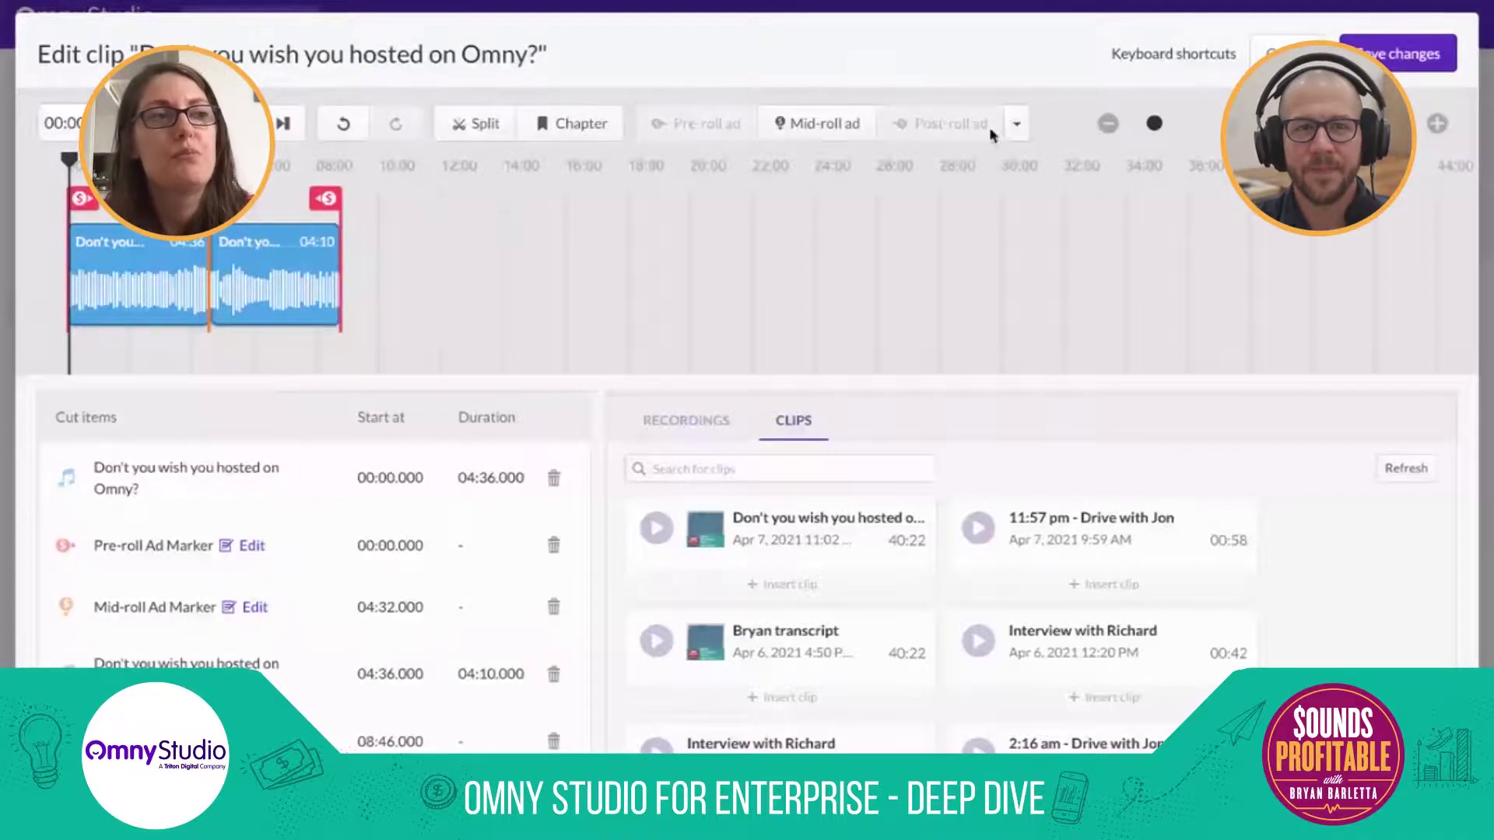
pyautogui.click(1017, 124)
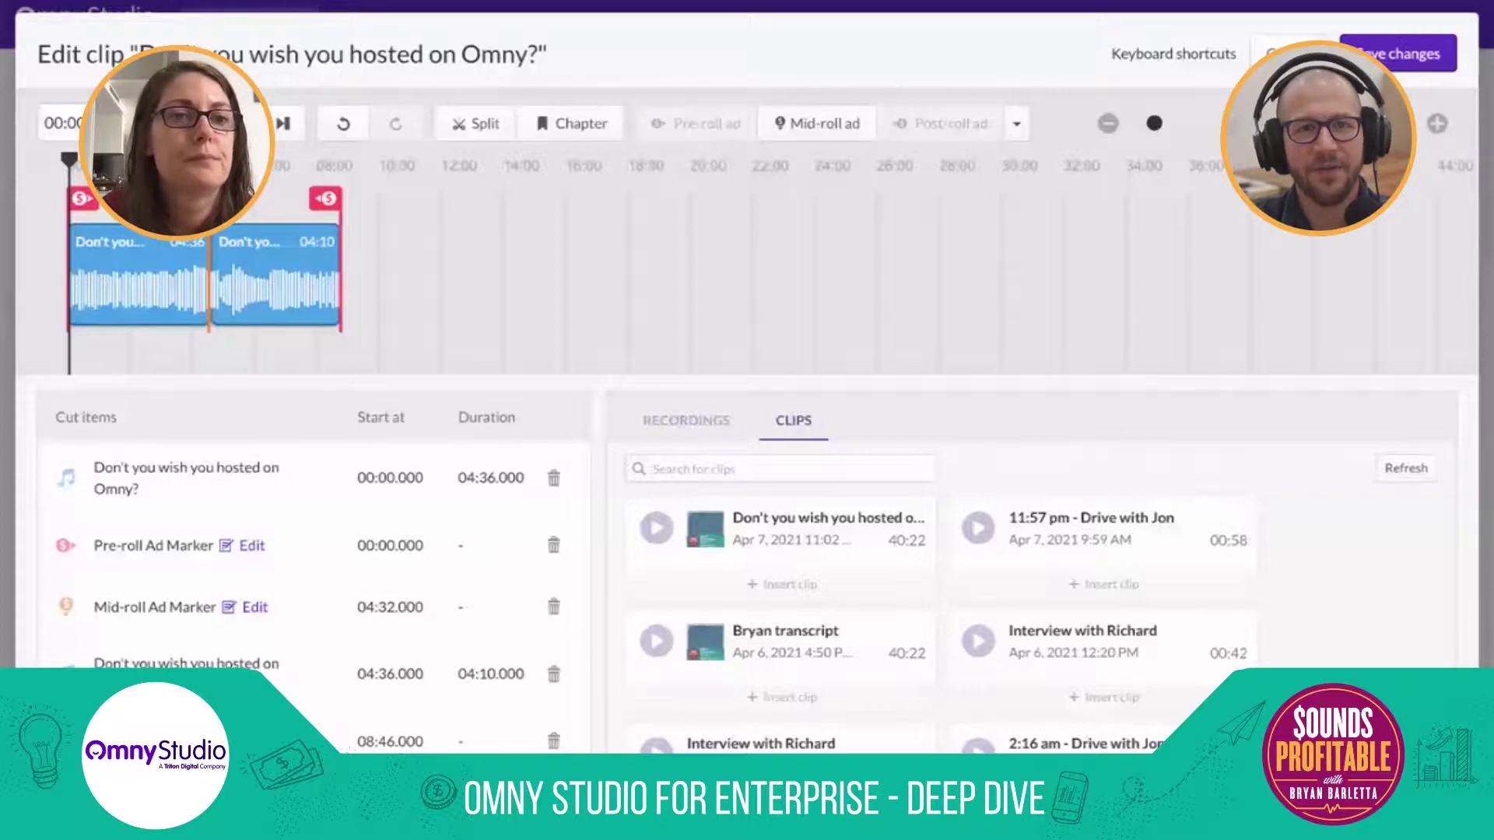
pyautogui.click(1397, 53)
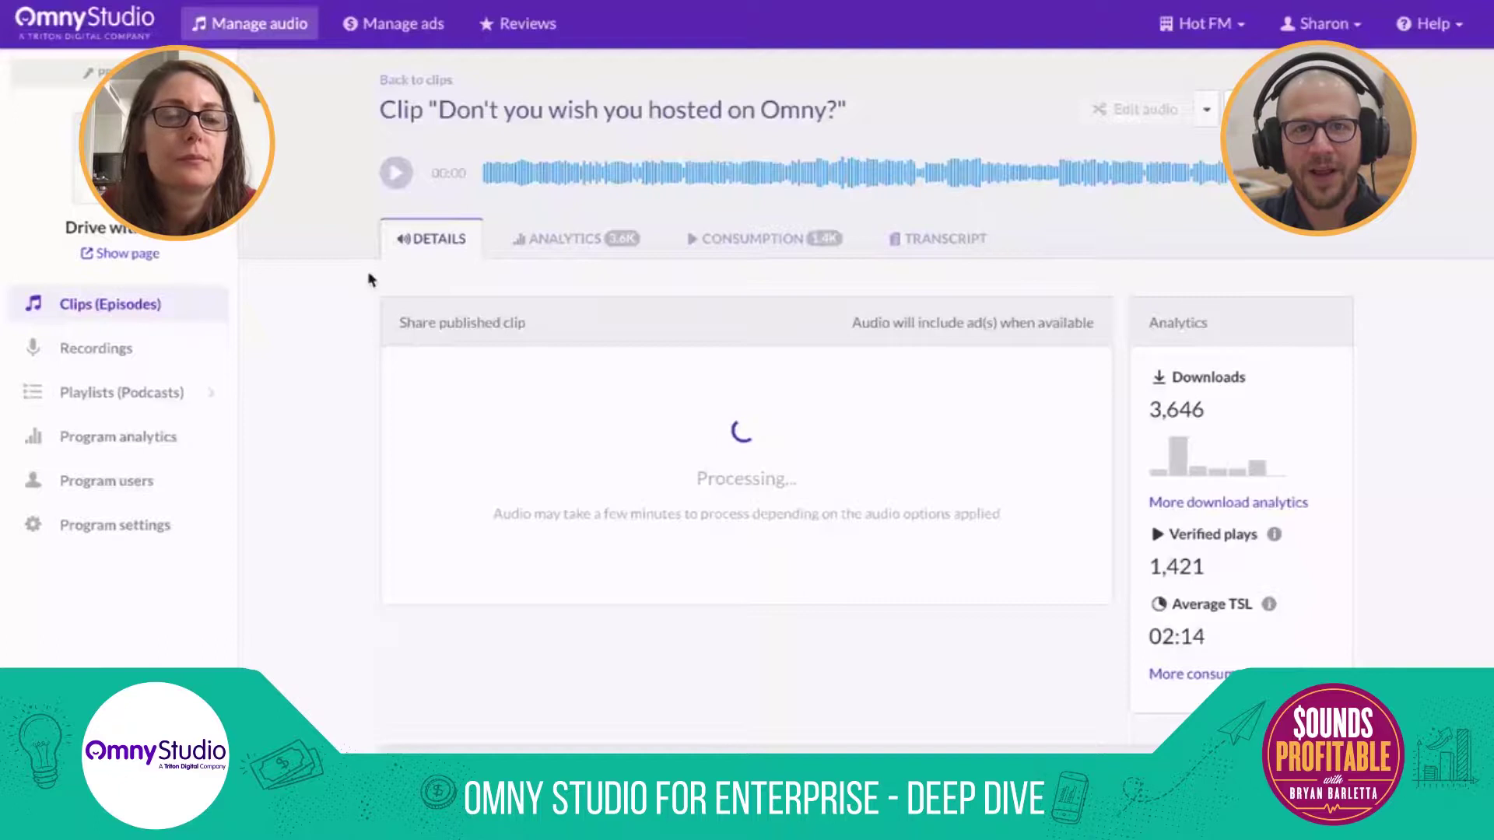
pyautogui.hotkey('alt', 'Left')
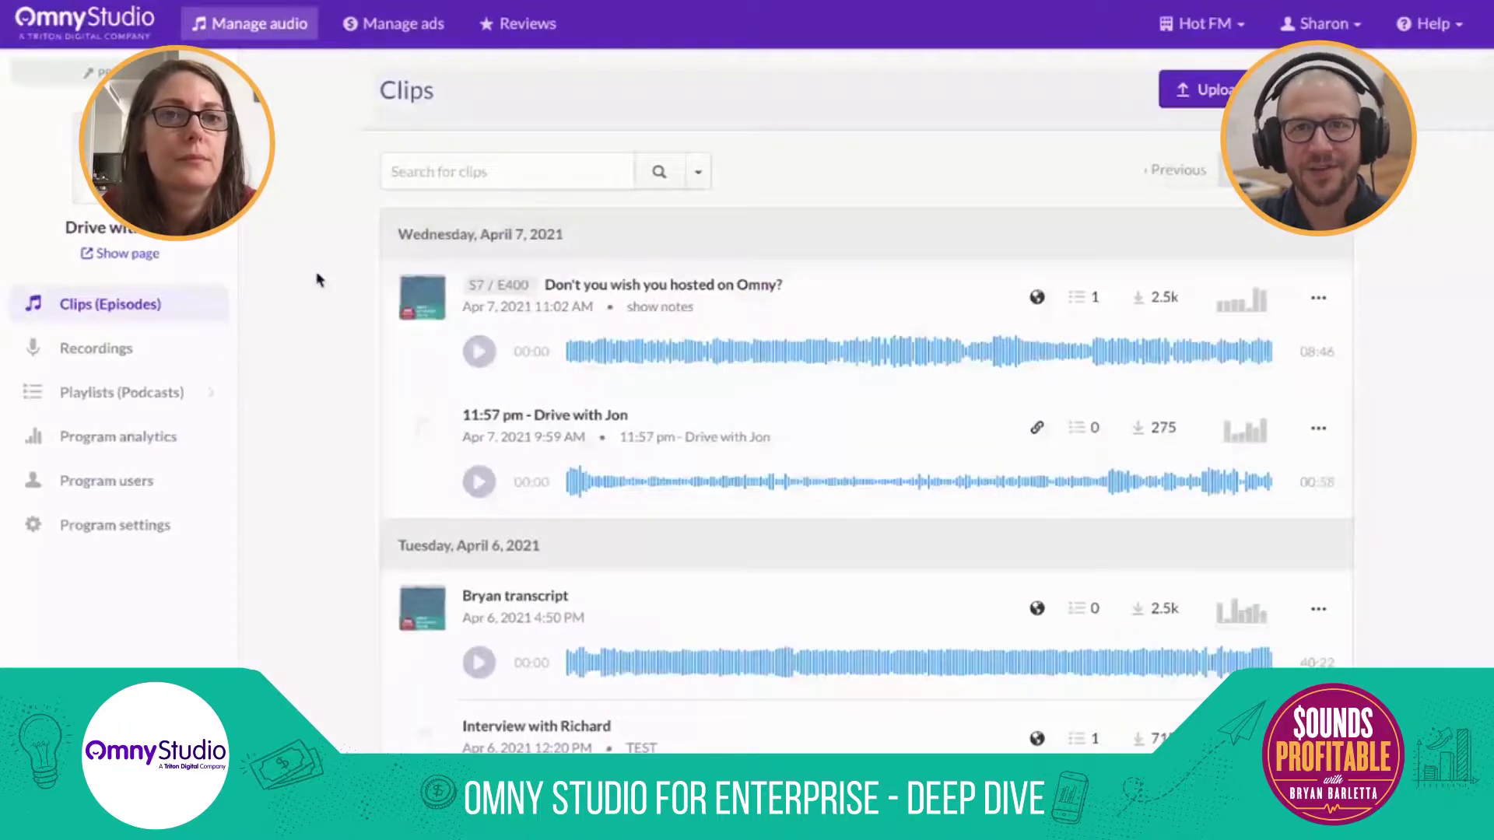
# - Open the ad management area and look through the list of active campaigns with their dates, progress and status
pyautogui.click(404, 31)
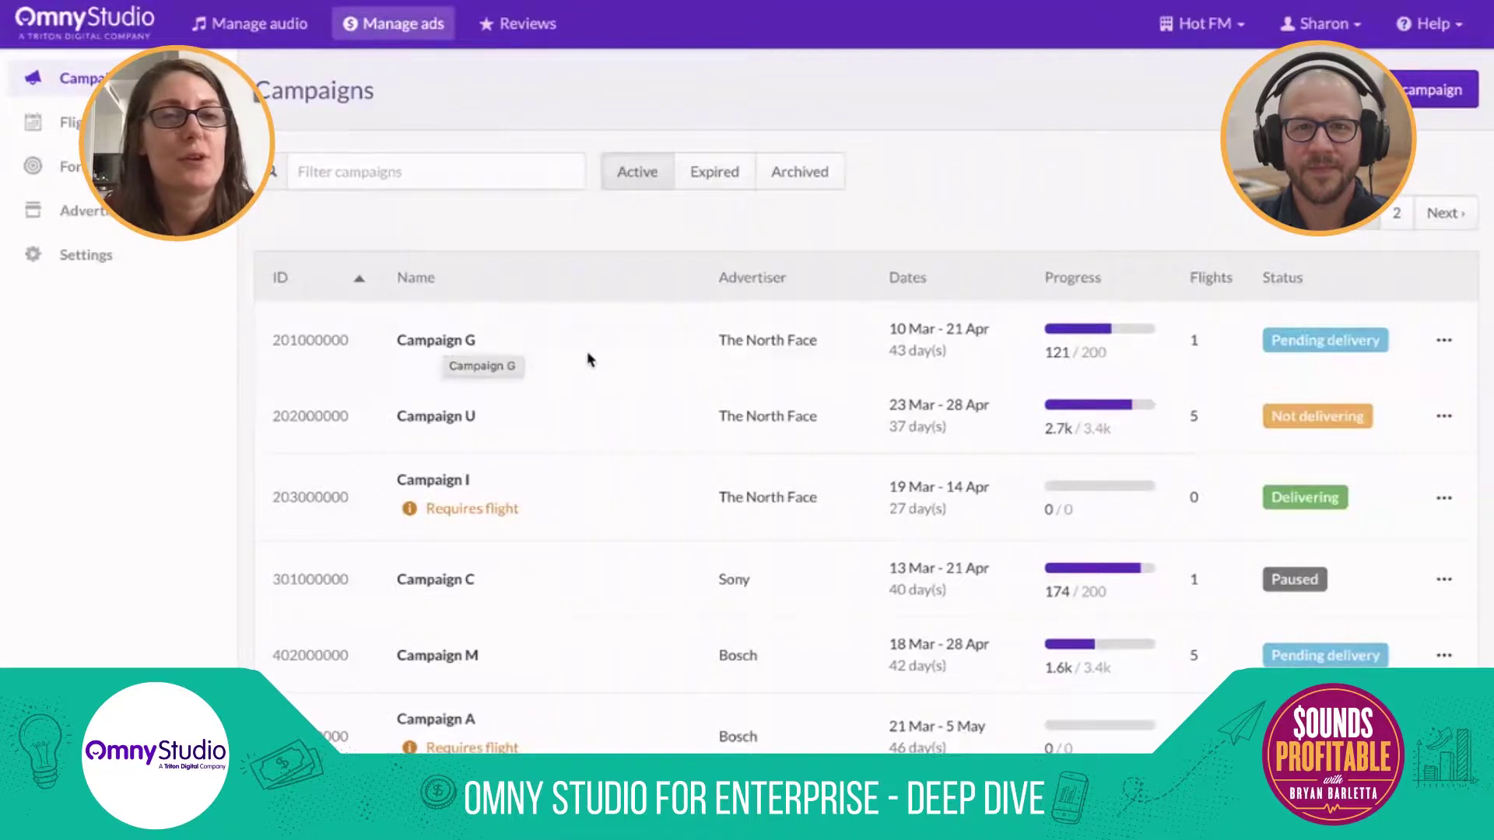
pyautogui.scroll(-3, 791, 477)
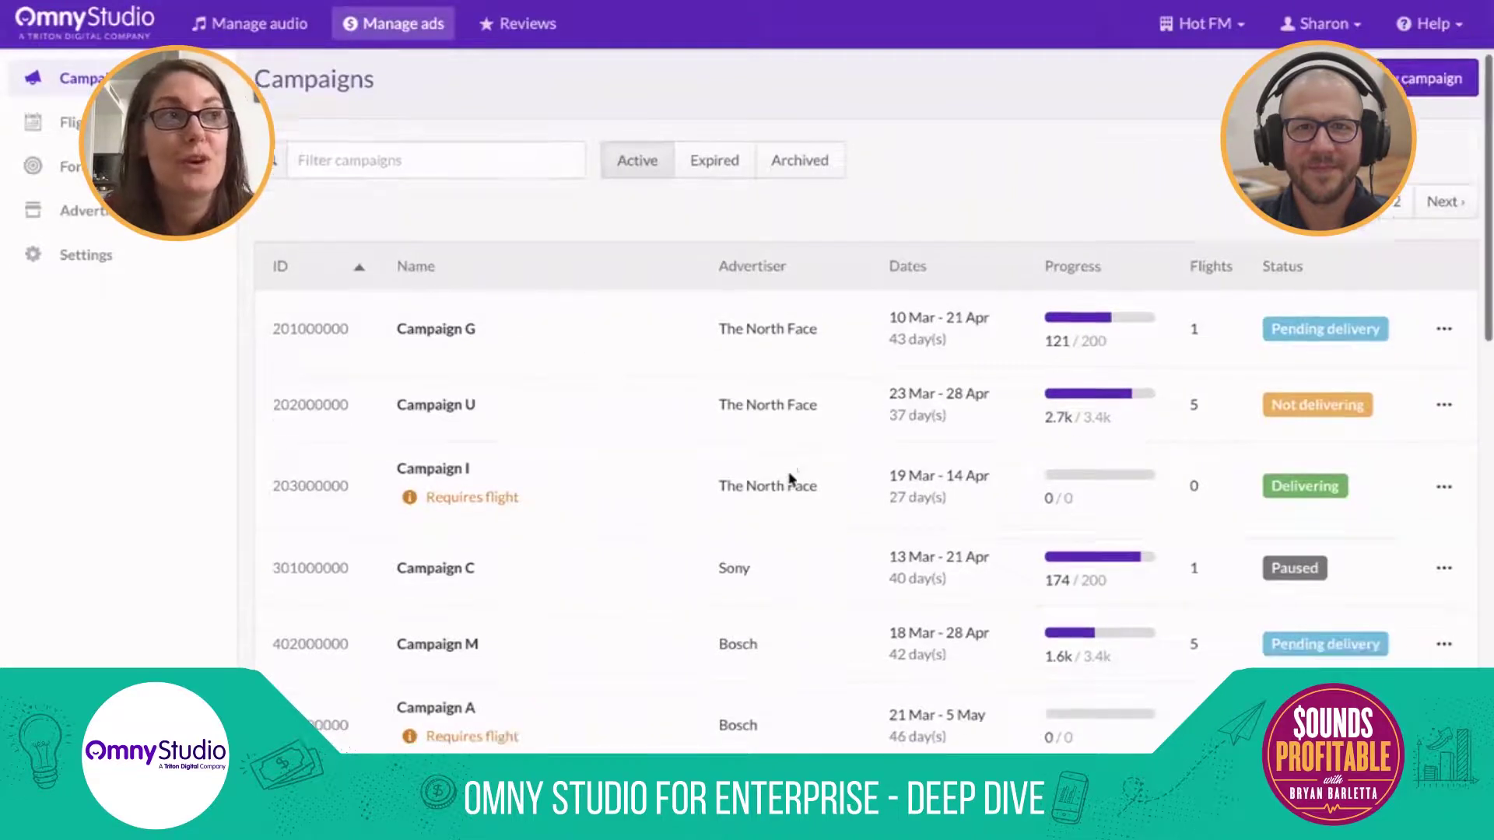
pyautogui.scroll(-1, 790, 478)
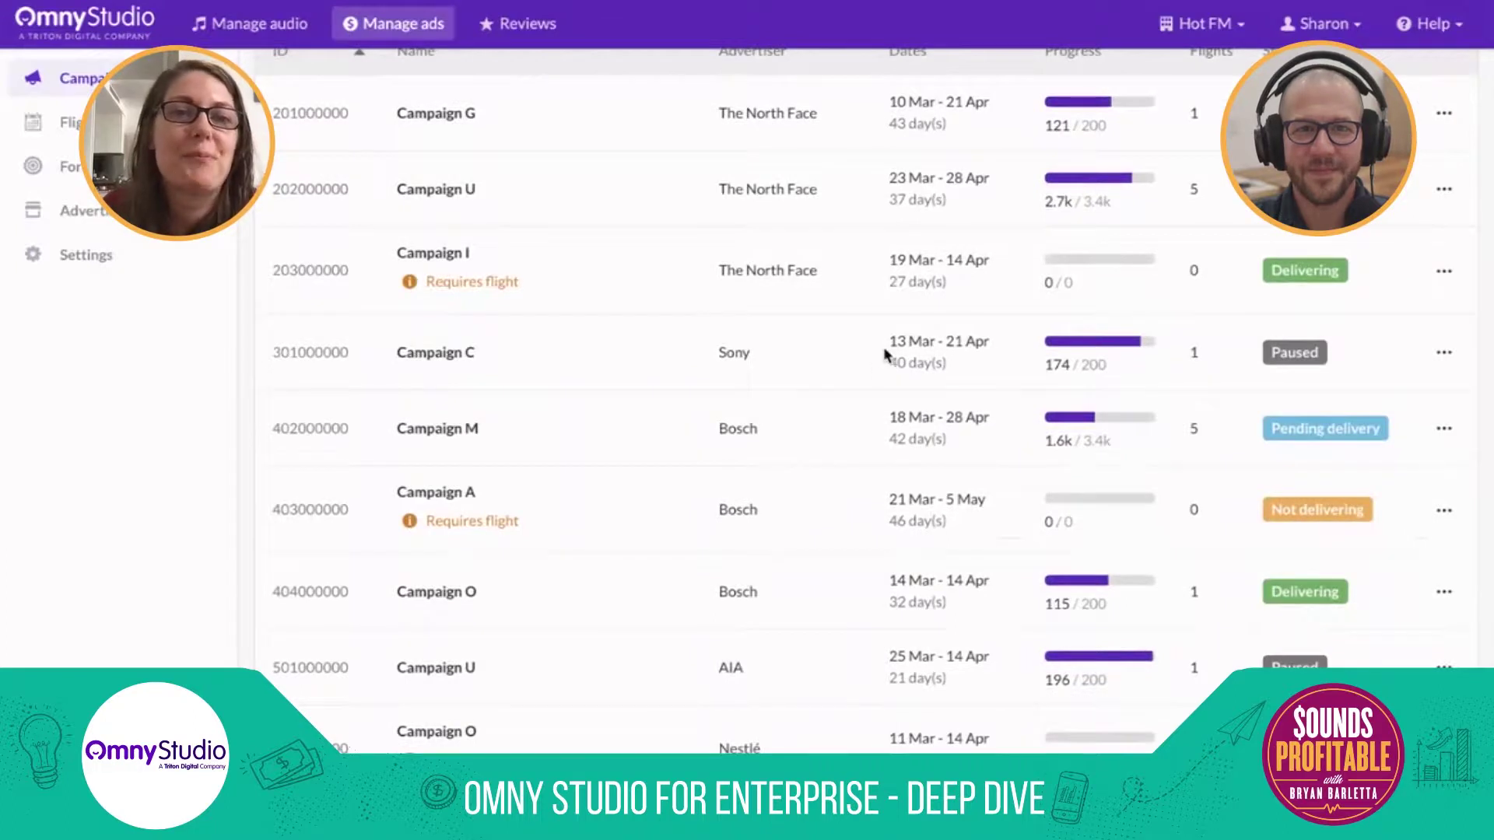
pyautogui.scroll(4, 885, 357)
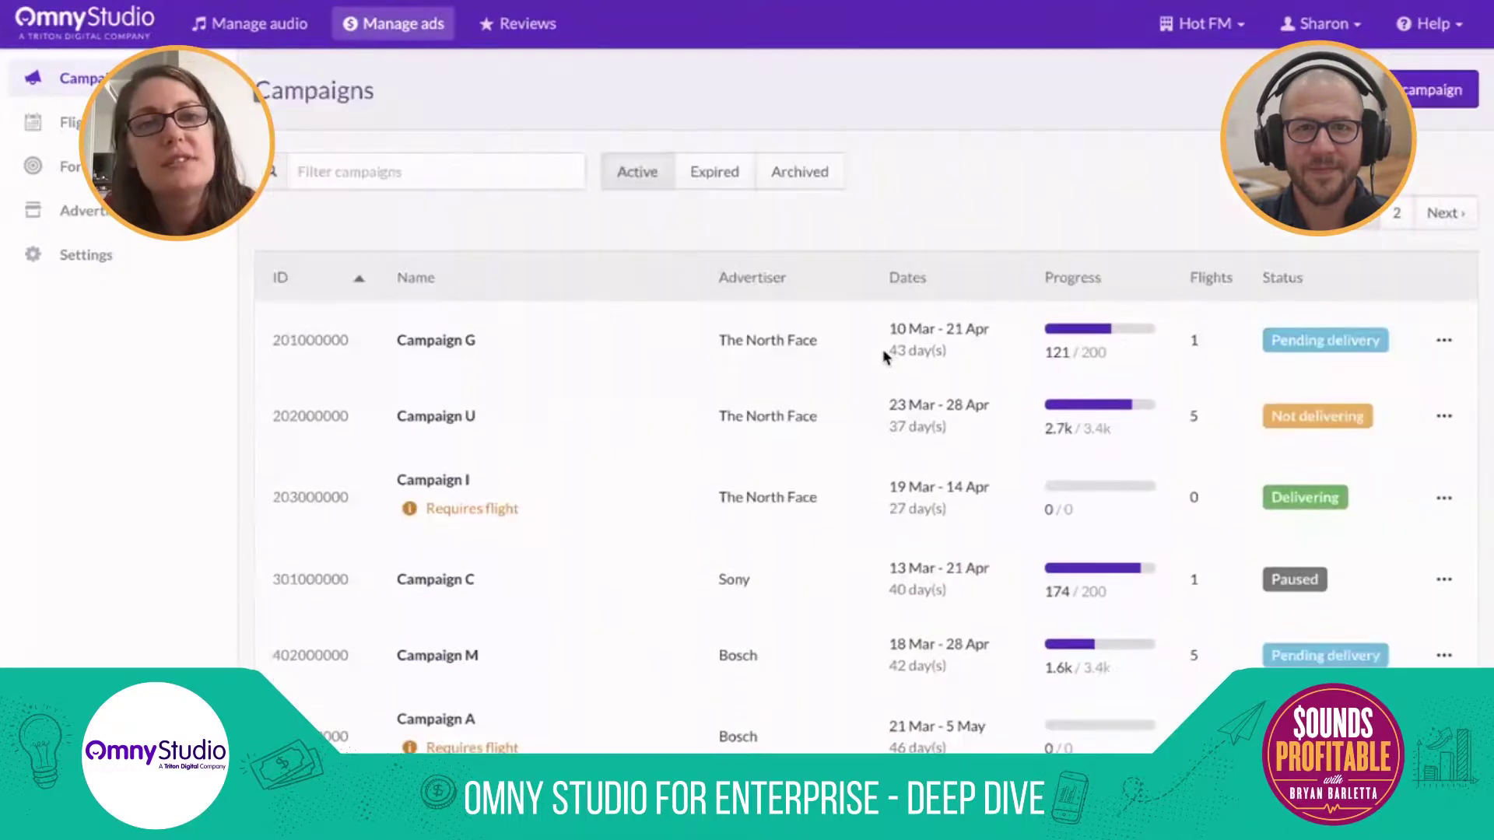
# - Open the flight of Campaign G and examine its dates, type, priority, pacing and impressions goal
pyautogui.click(432, 342)
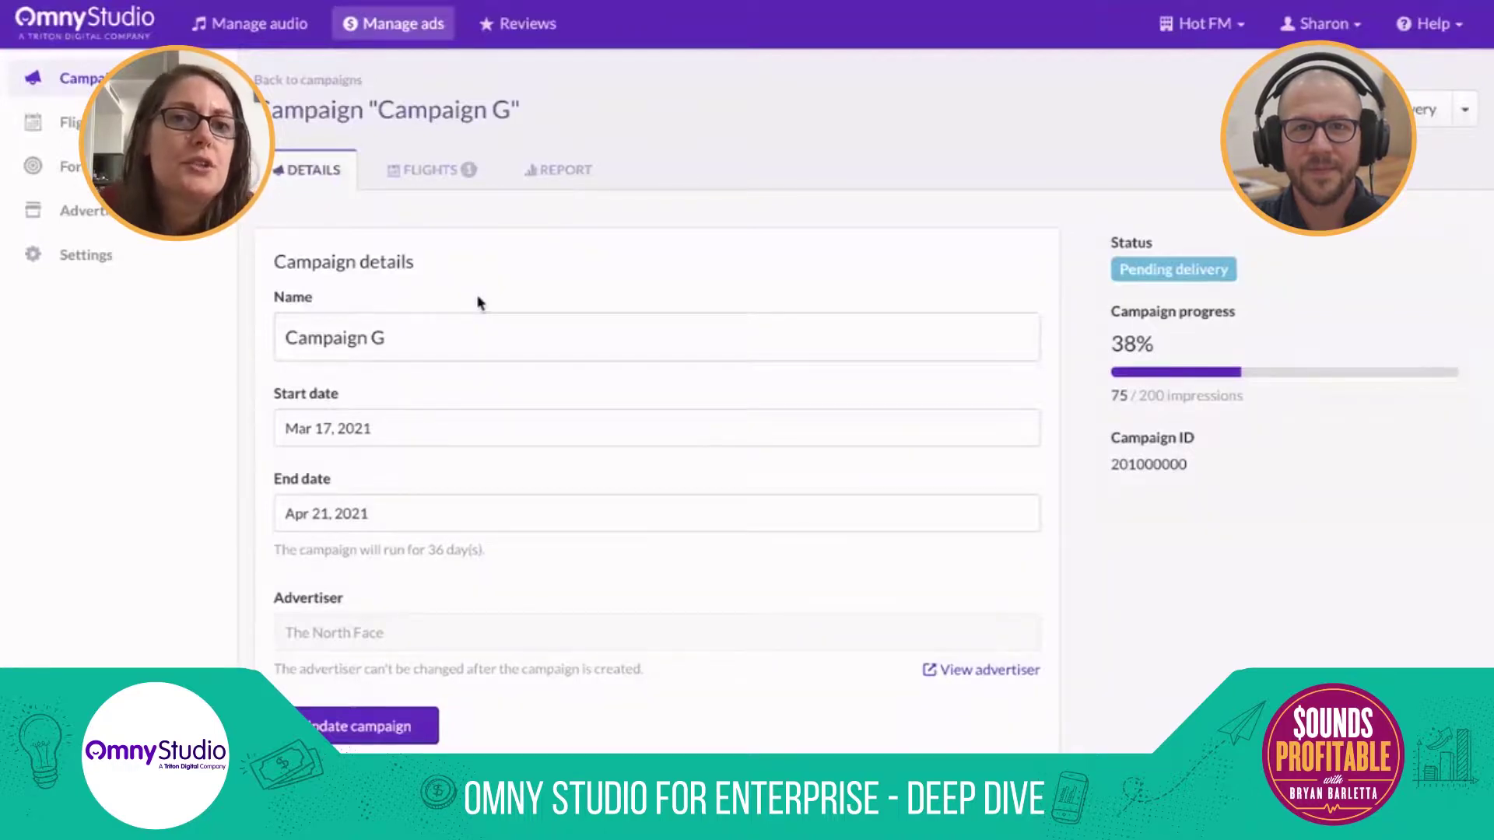
pyautogui.click(431, 170)
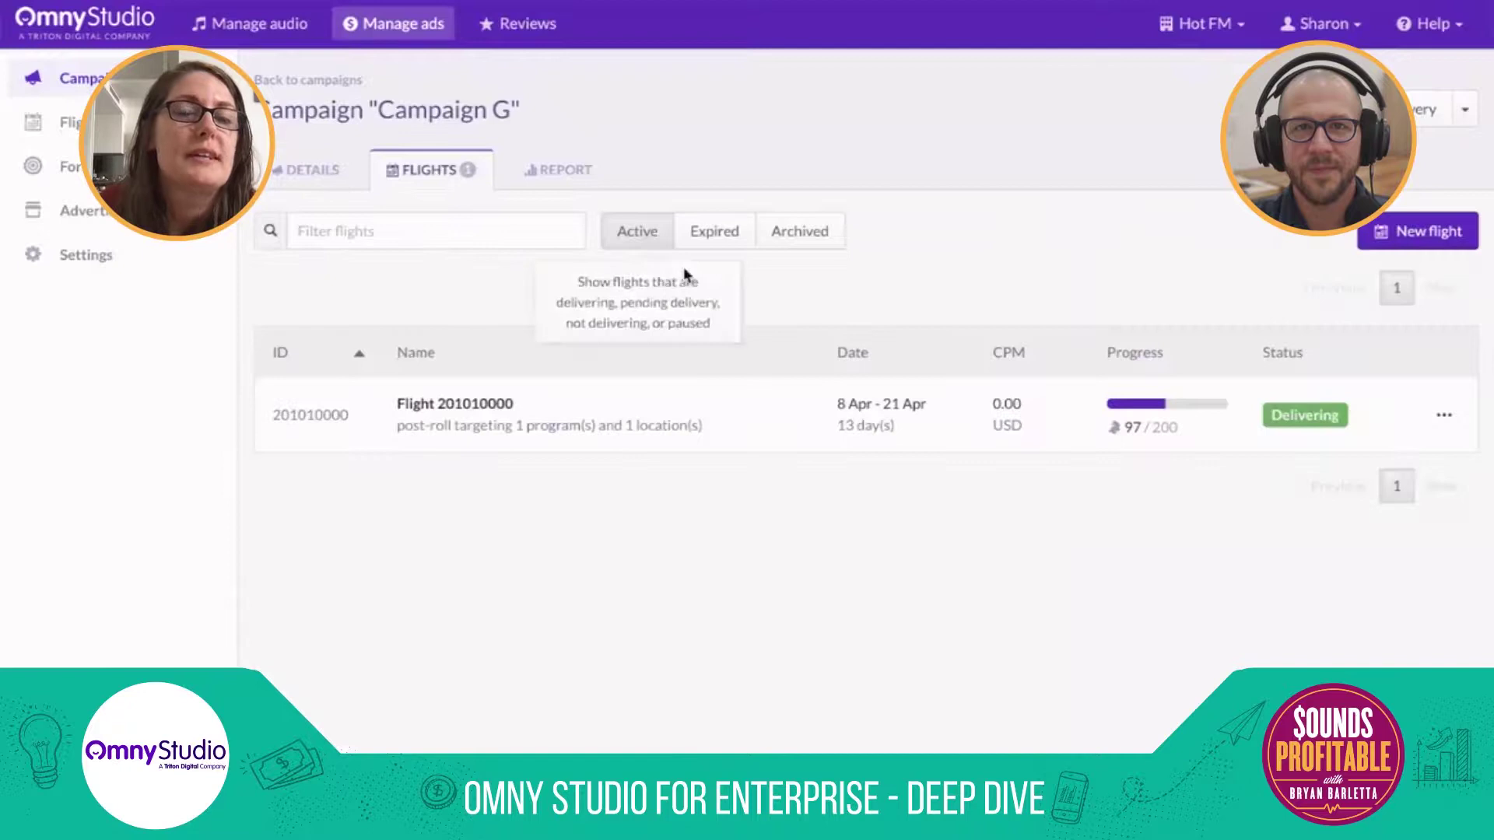
pyautogui.click(492, 413)
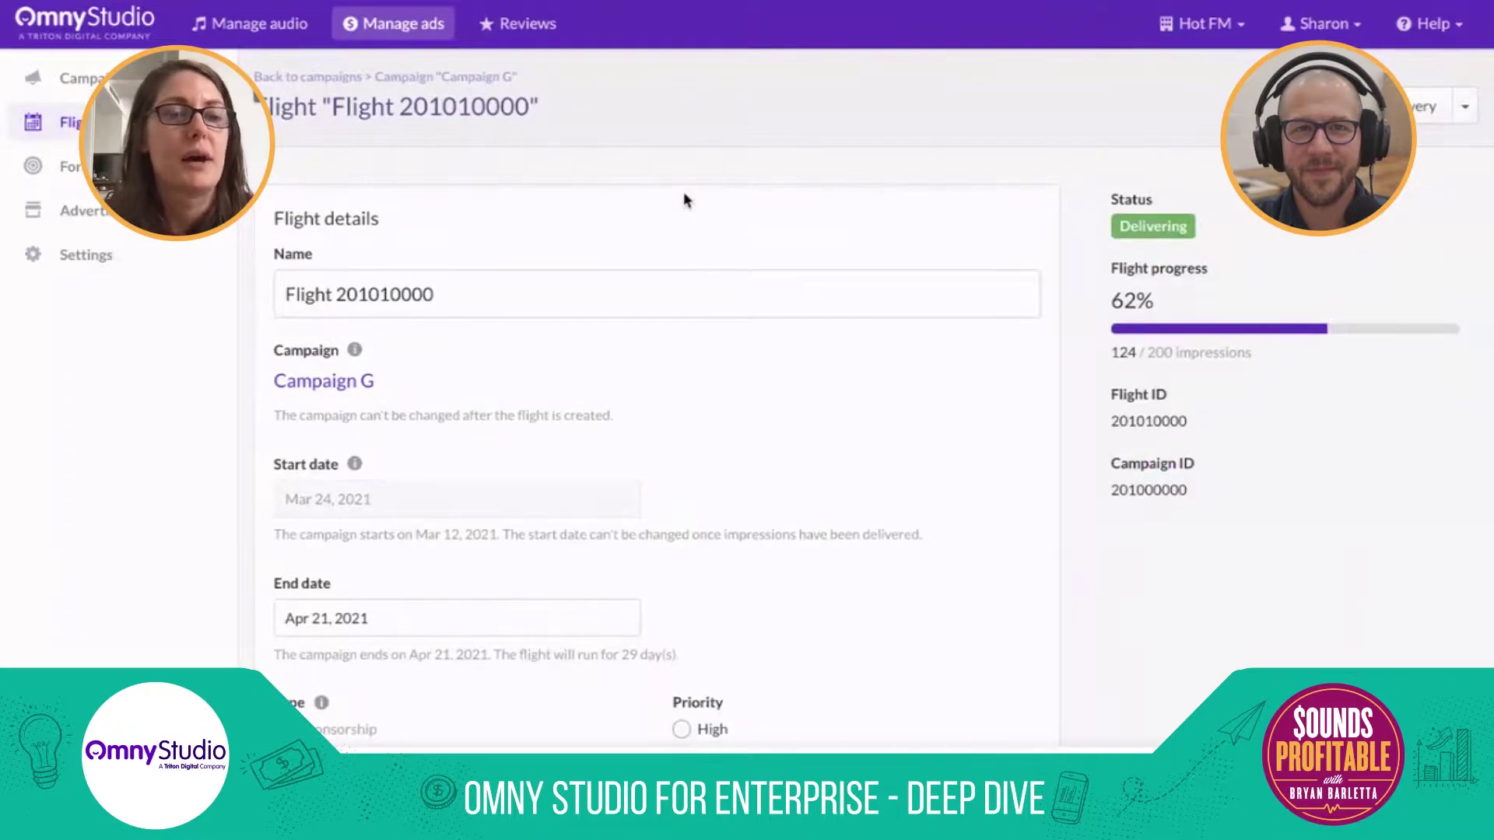
pyautogui.scroll(-6, 684, 191)
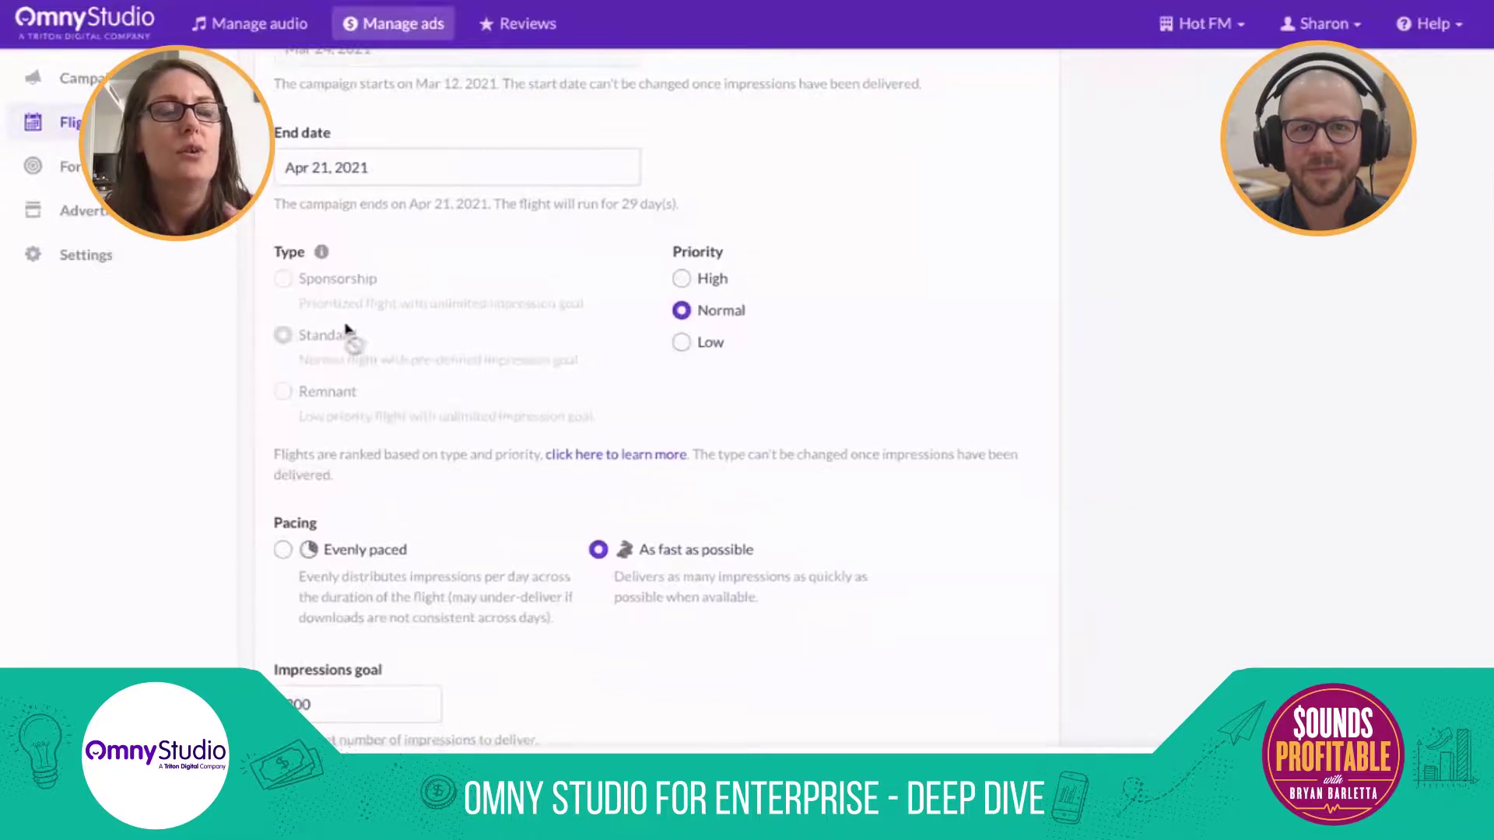
pyautogui.scroll(-1, 745, 389)
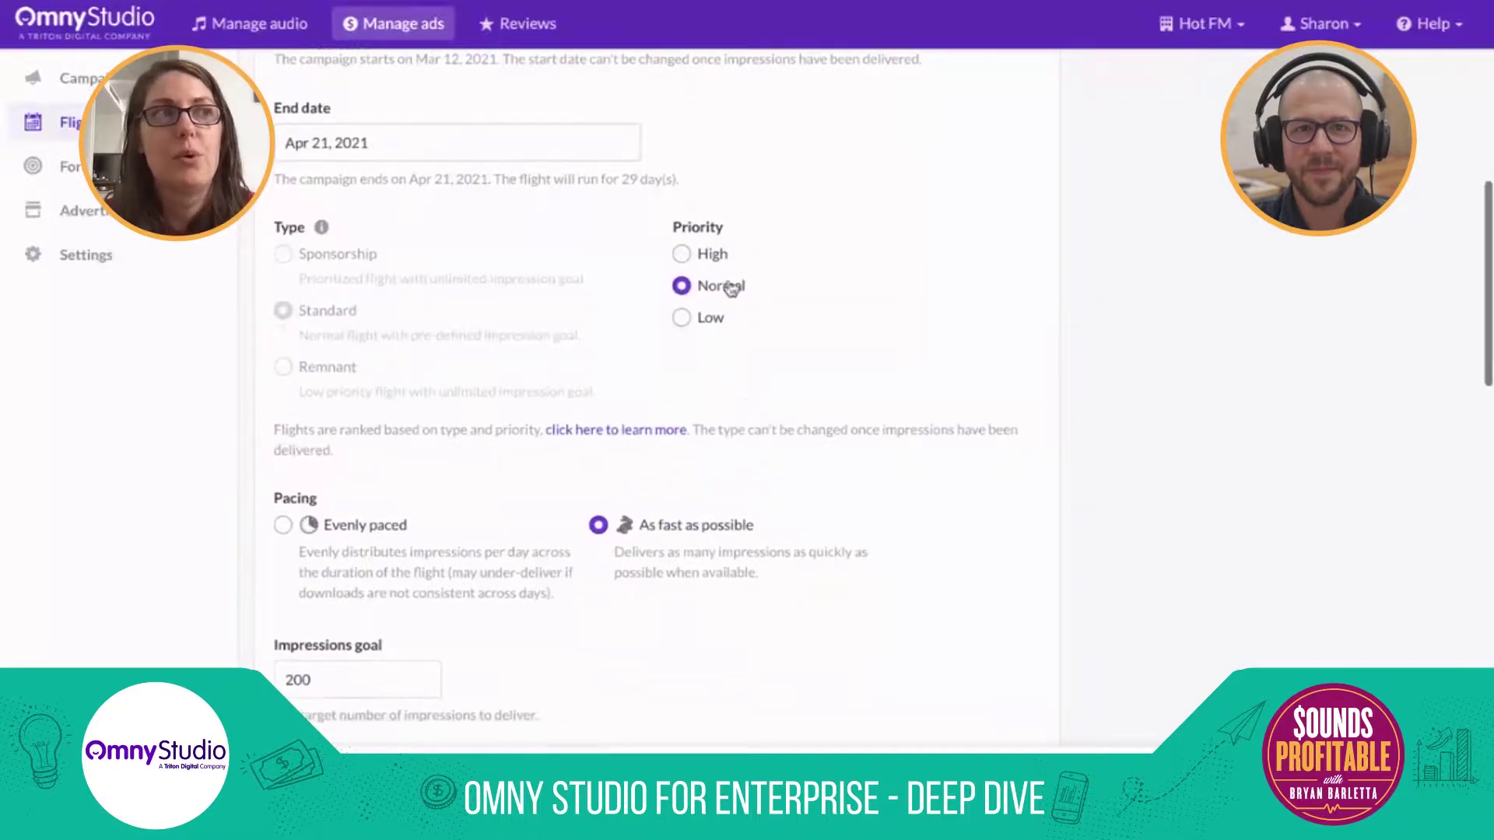
# - Leave the flight without saving its changes and look over the Hot FM programs grouped by network
pyautogui.click(710, 267)
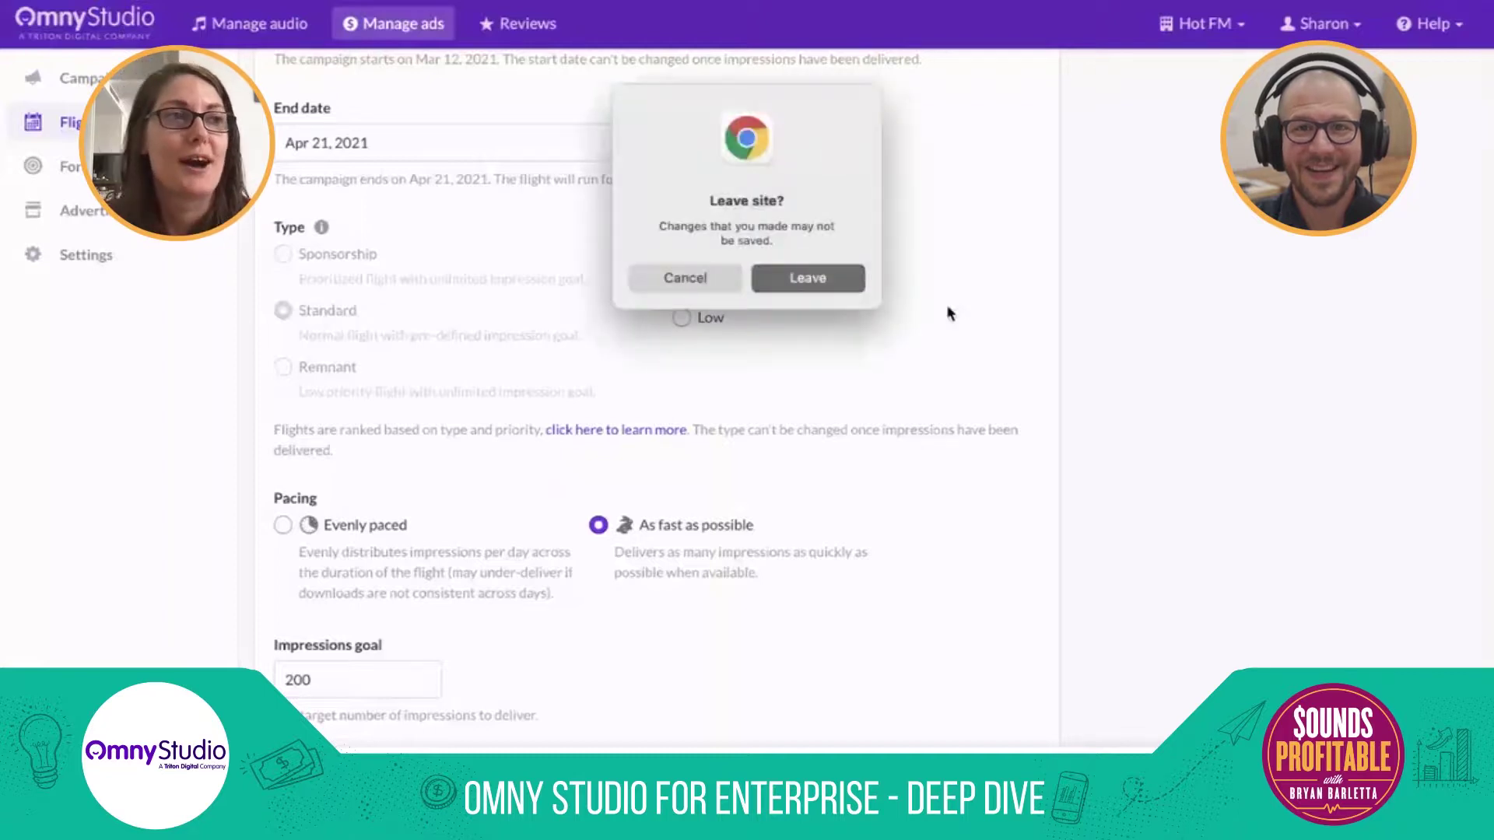
pyautogui.click(767, 286)
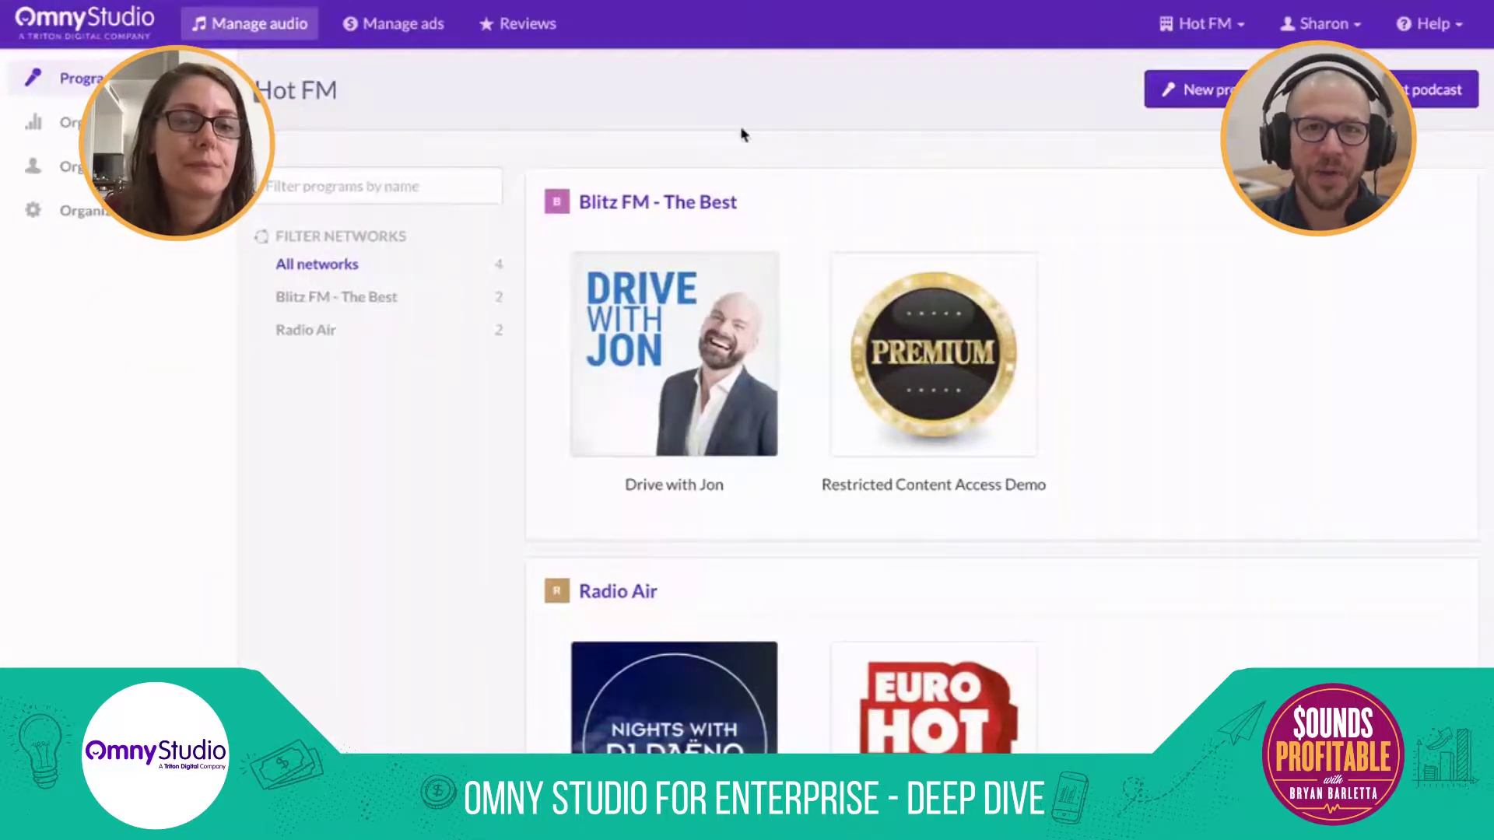
pyautogui.scroll(-1, 843, 207)
pyautogui.scroll(-1, 842, 207)
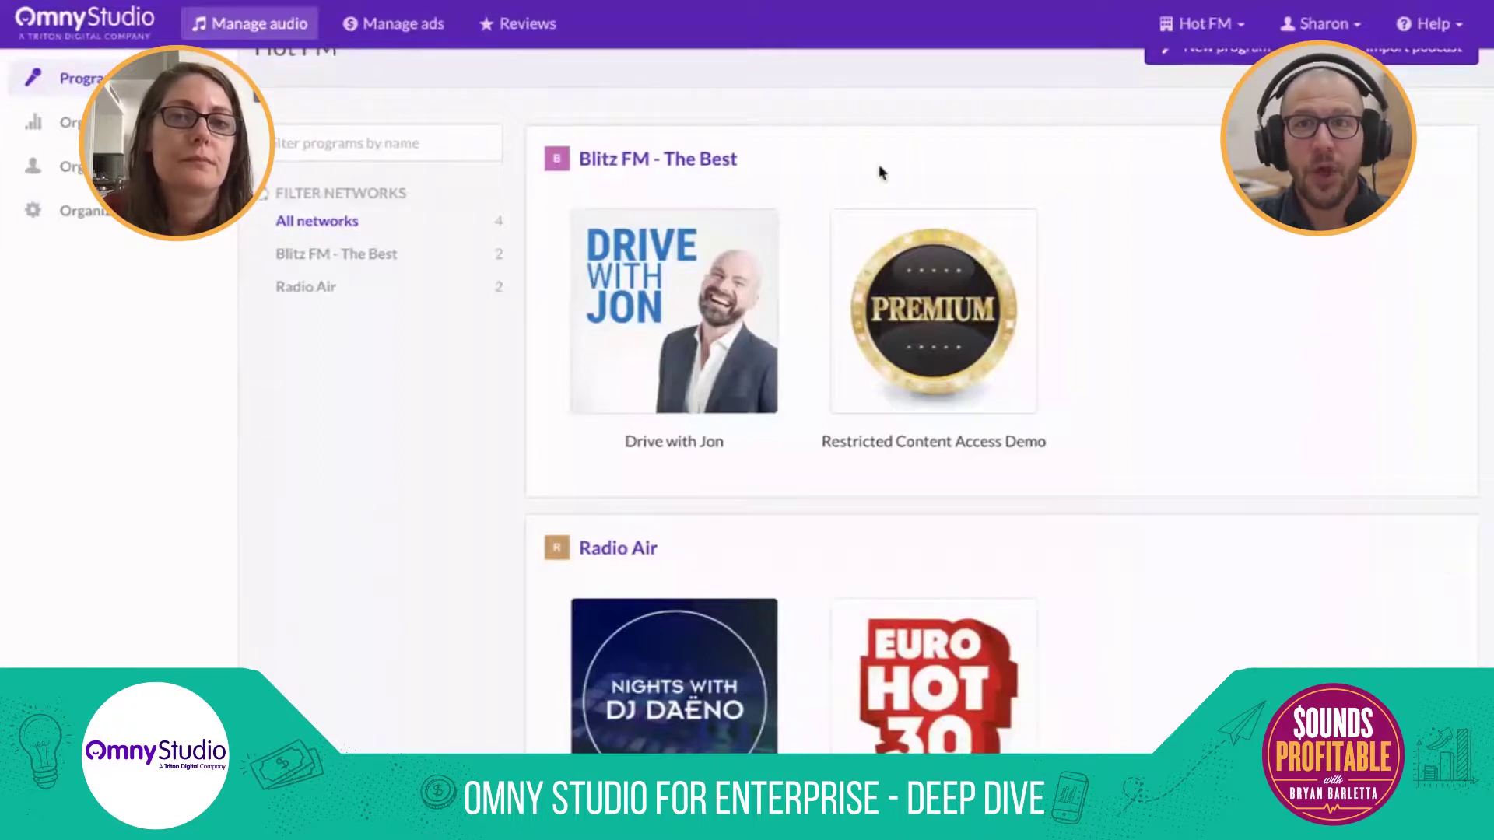
pyautogui.scroll(1, 882, 173)
pyautogui.scroll(1, 882, 173)
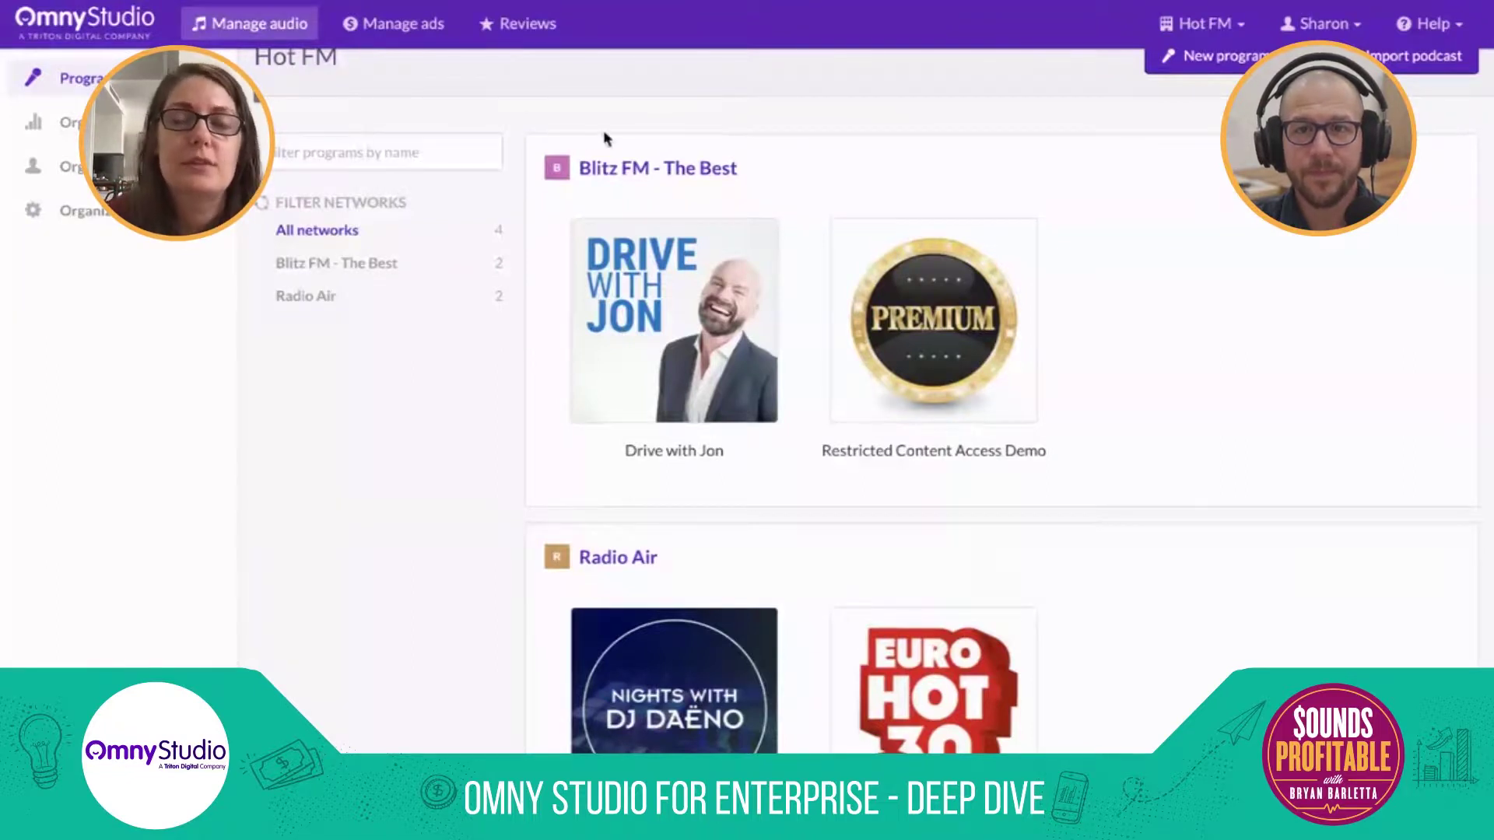
pyautogui.scroll(1, 603, 138)
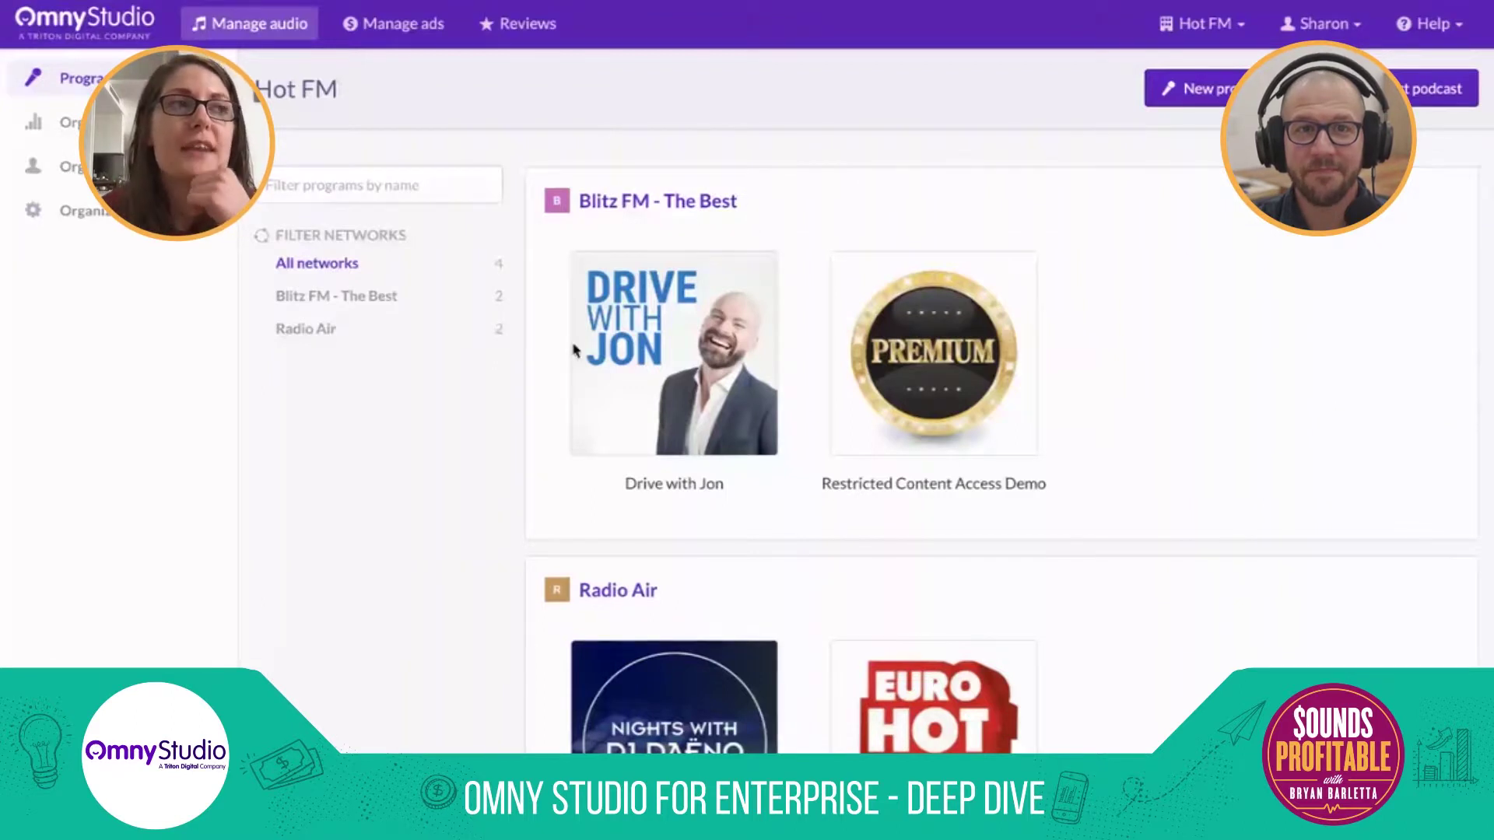
# - Open the program analytics for Drive with Jon and view the selectable date ranges without changing the period
pyautogui.click(677, 340)
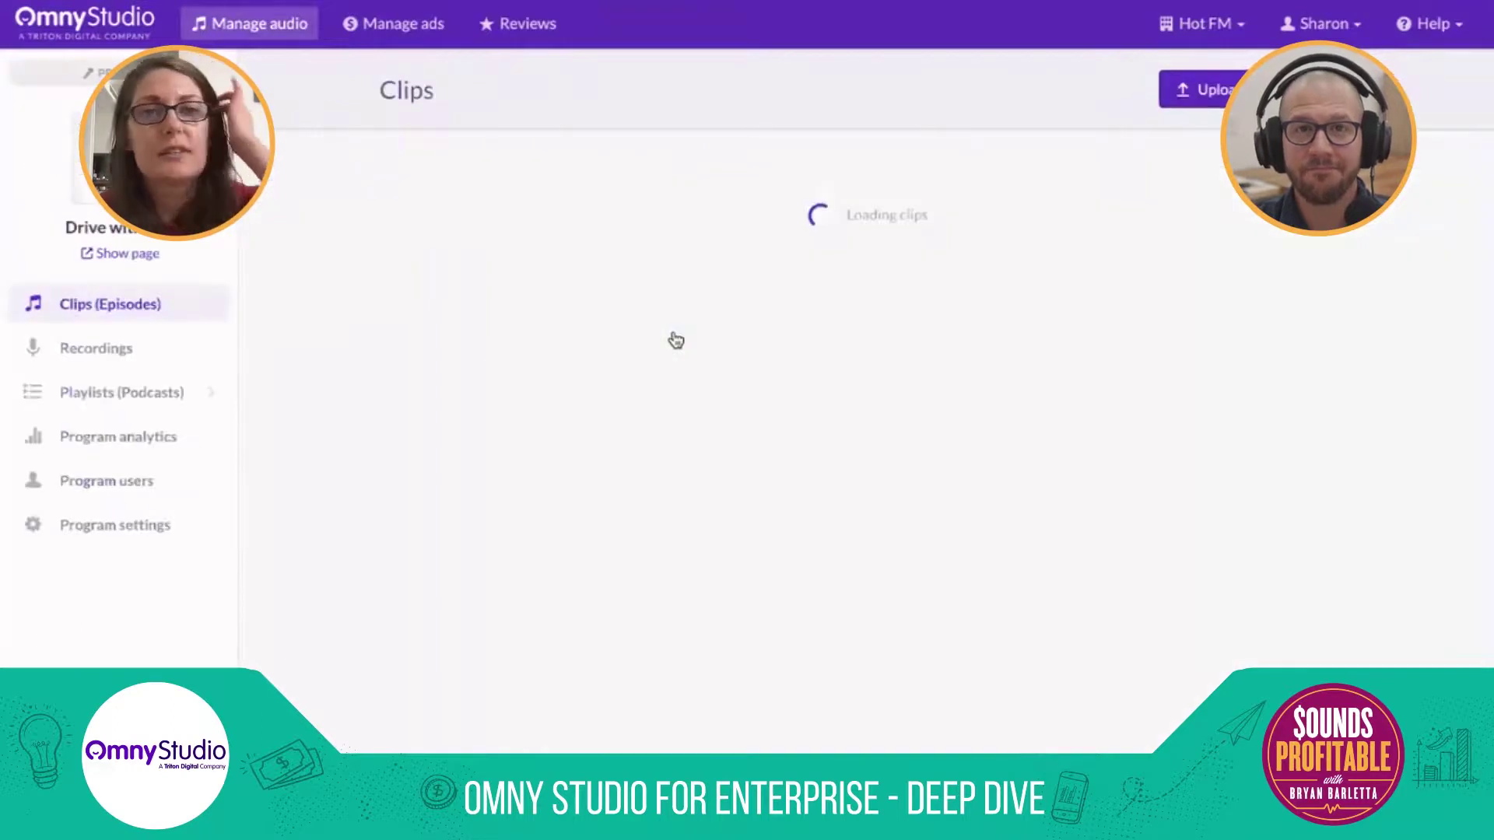
pyautogui.click(78, 439)
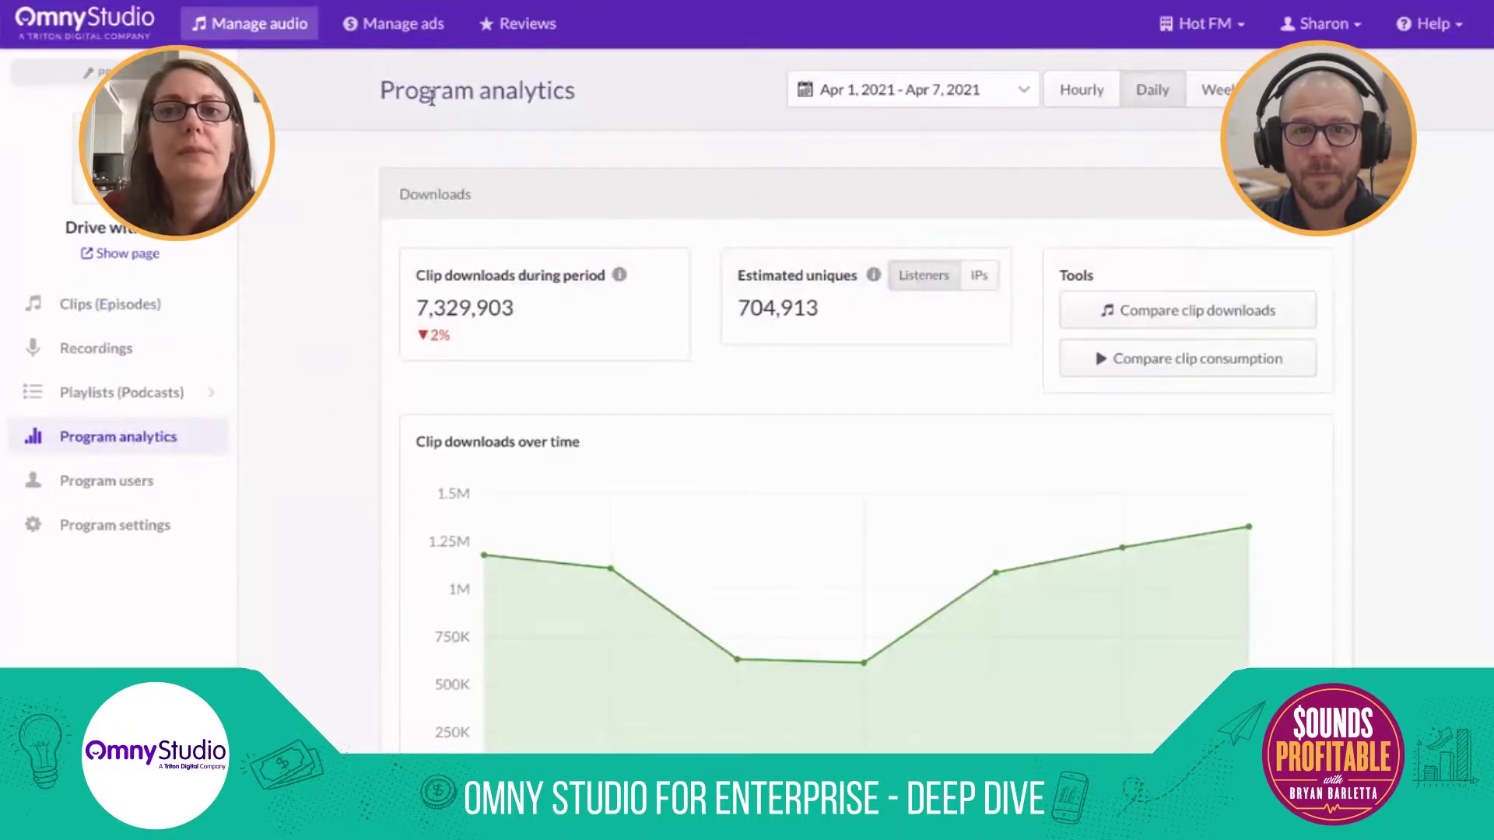
pyautogui.click(894, 93)
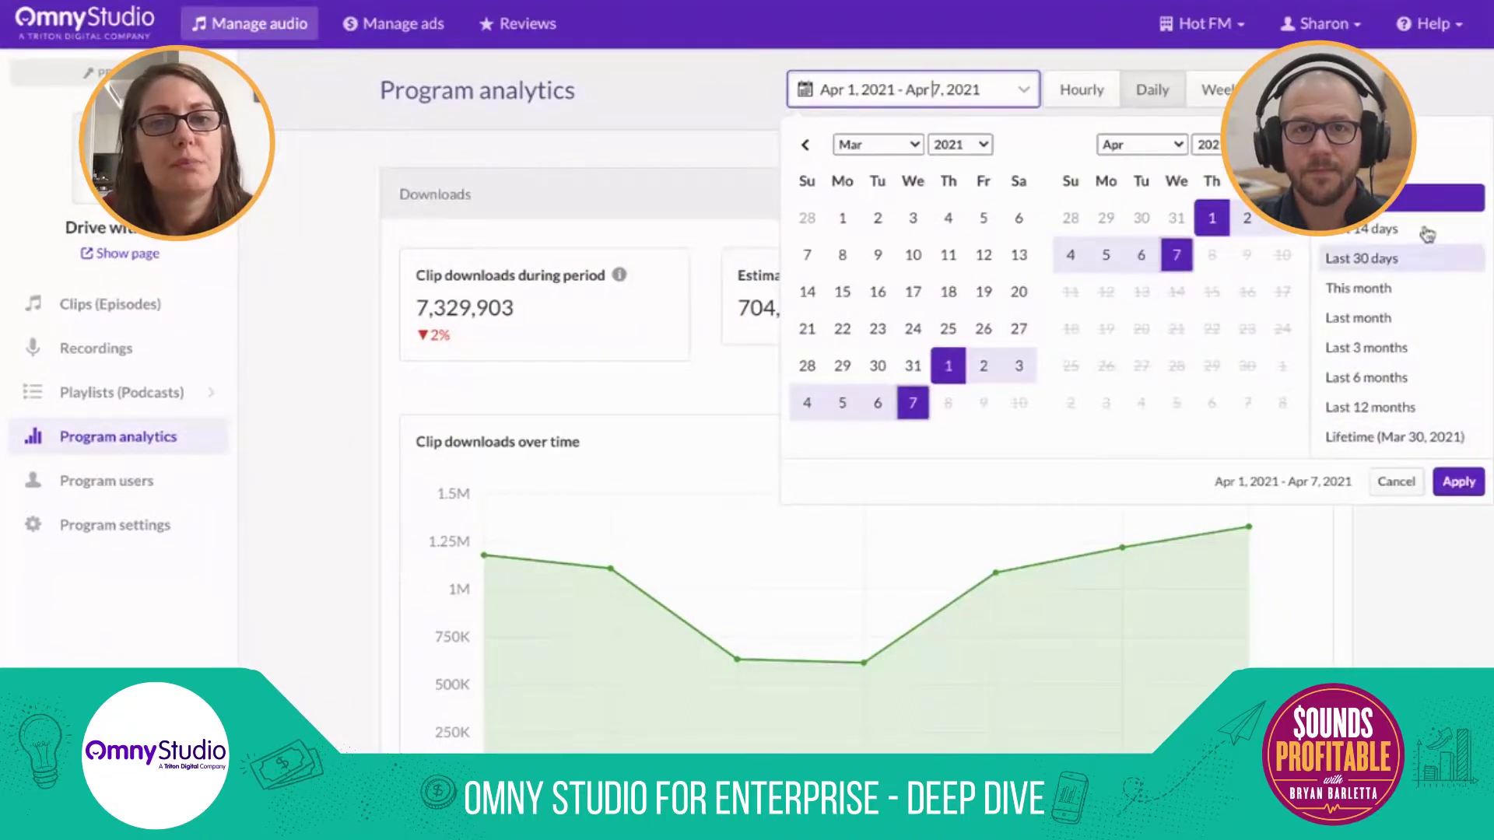
pyautogui.click(1424, 87)
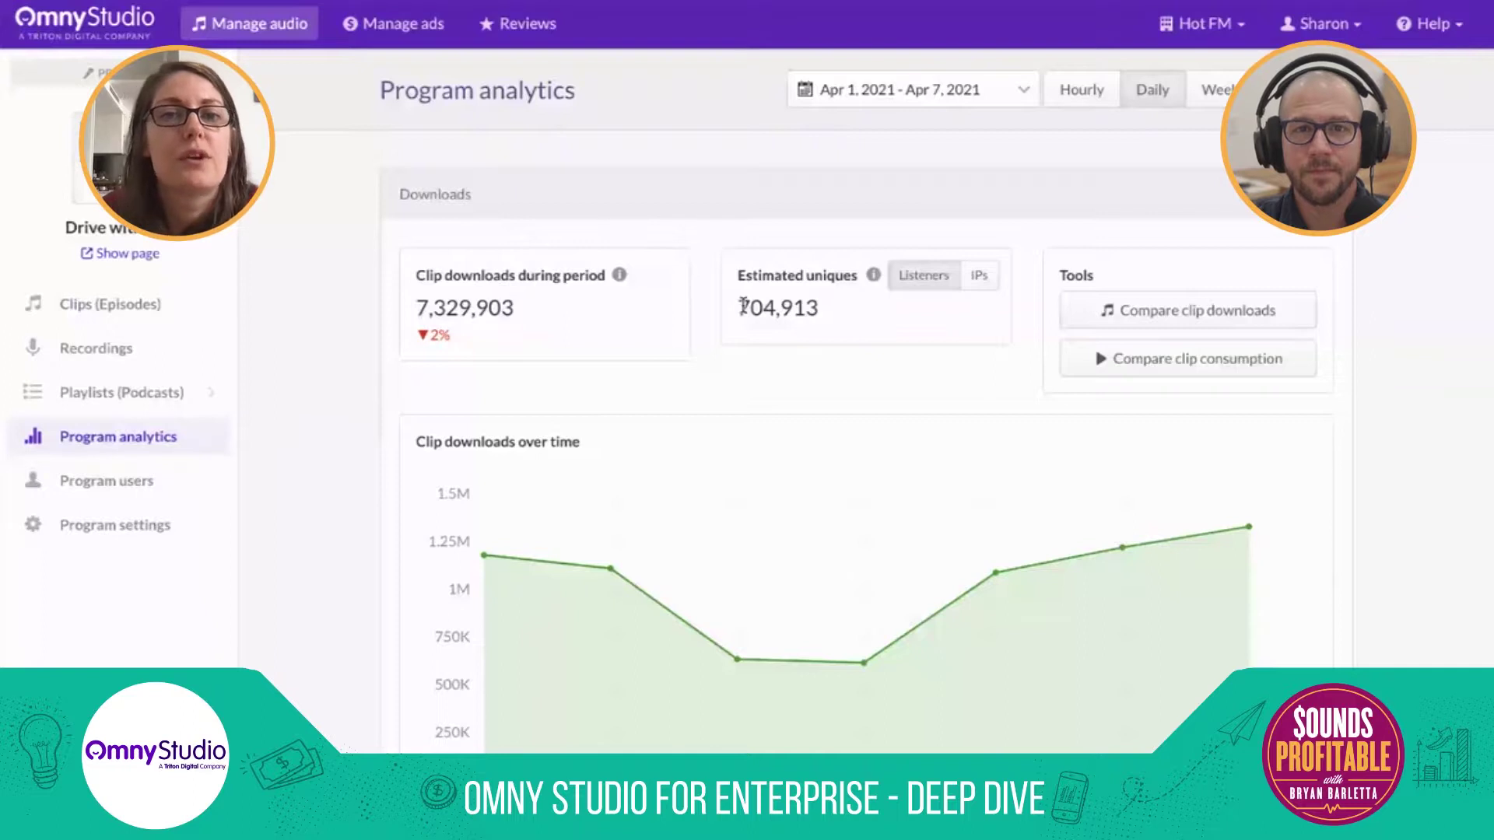
# - Check the estimated unique listeners in the downloads analytics and switch the estimate to IPs
pyautogui.moveTo(741, 307); pyautogui.dragTo(825, 315)
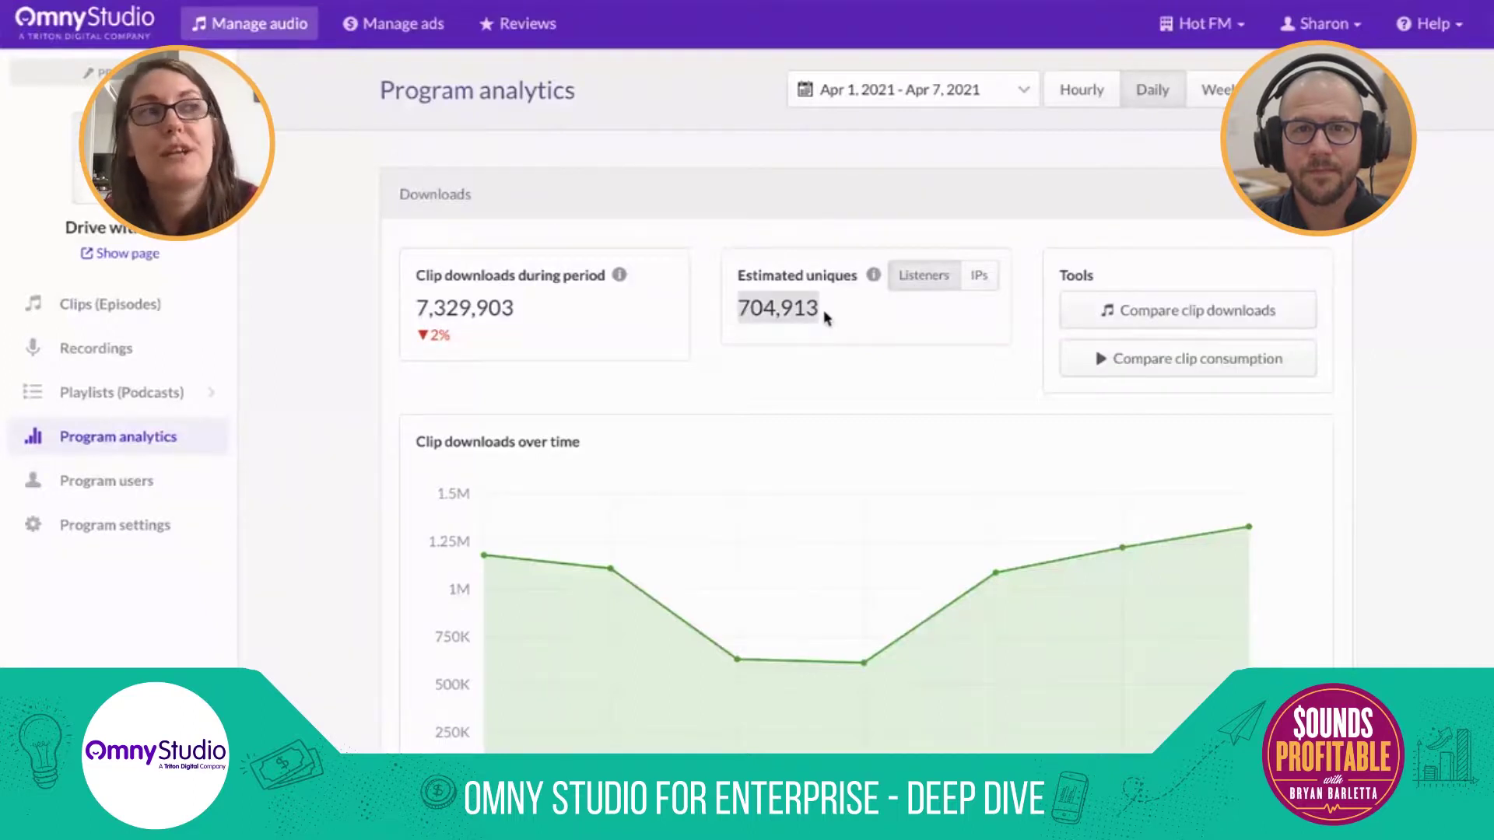
pyautogui.click(823, 313)
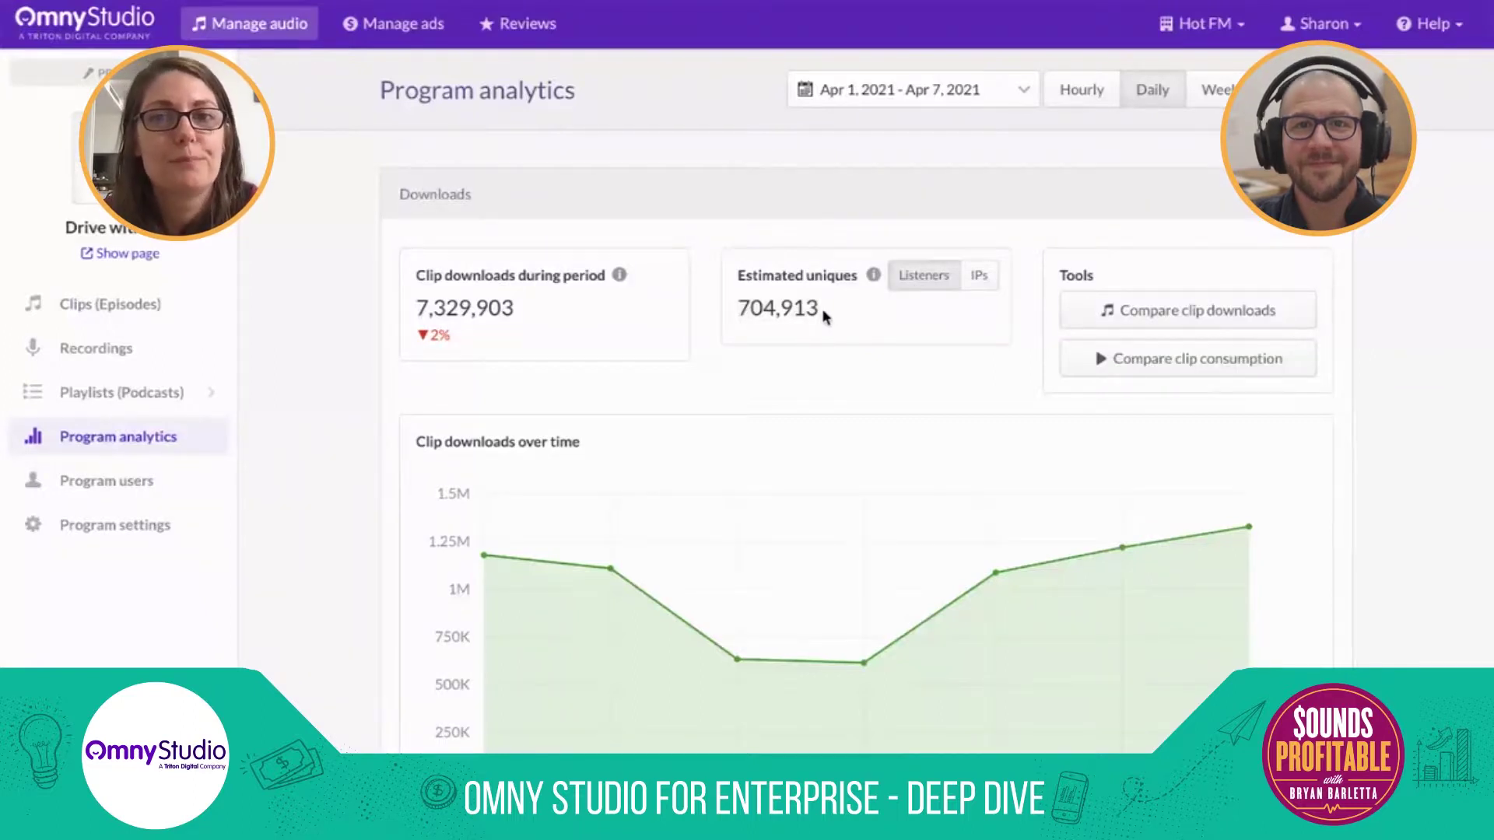
pyautogui.click(978, 277)
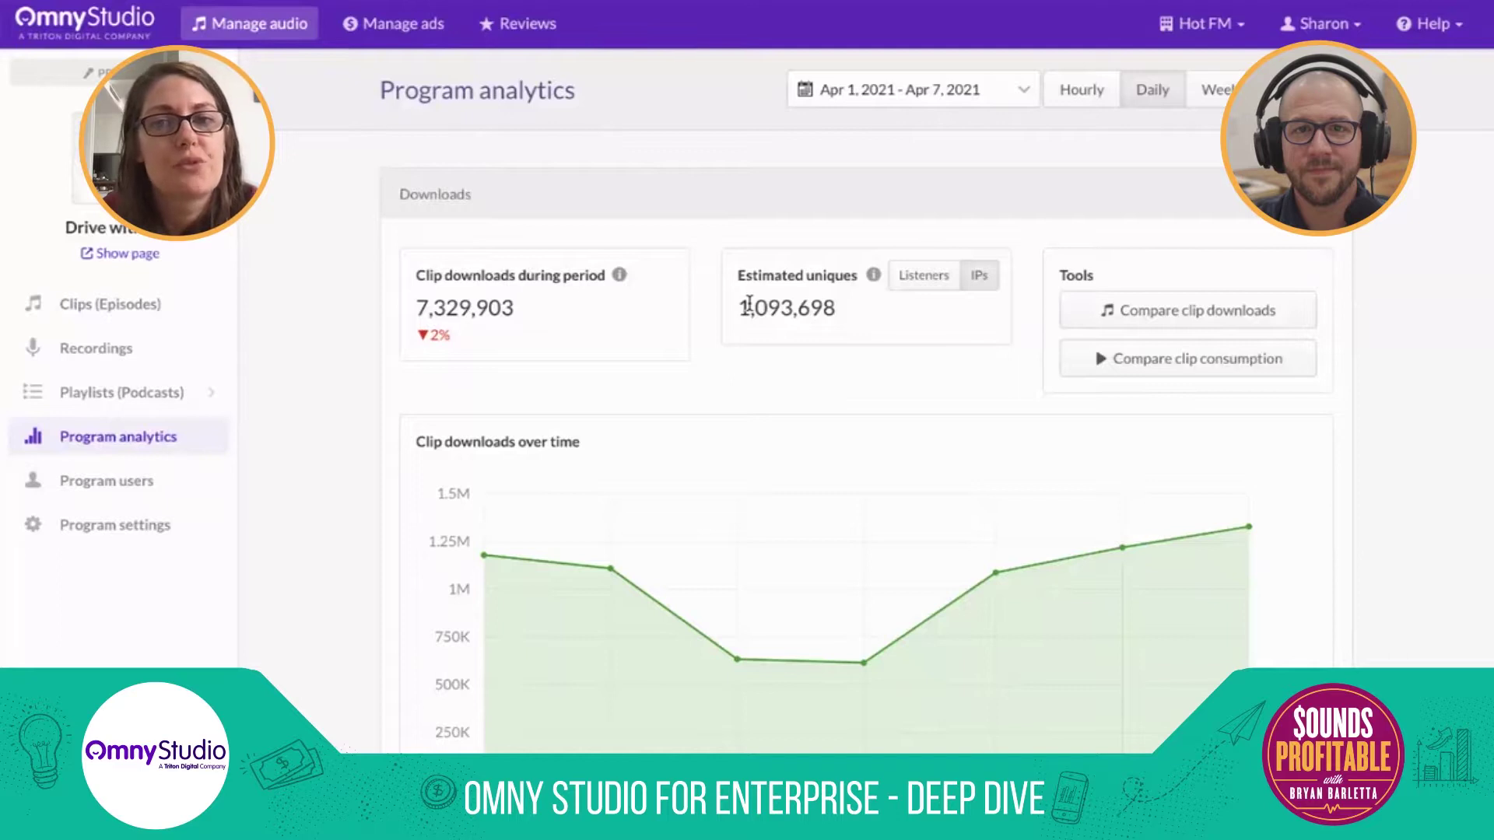
# - Examine the clip downloads over time, the daily download table and the most downloaded clips
pyautogui.scroll(-1, 873, 321)
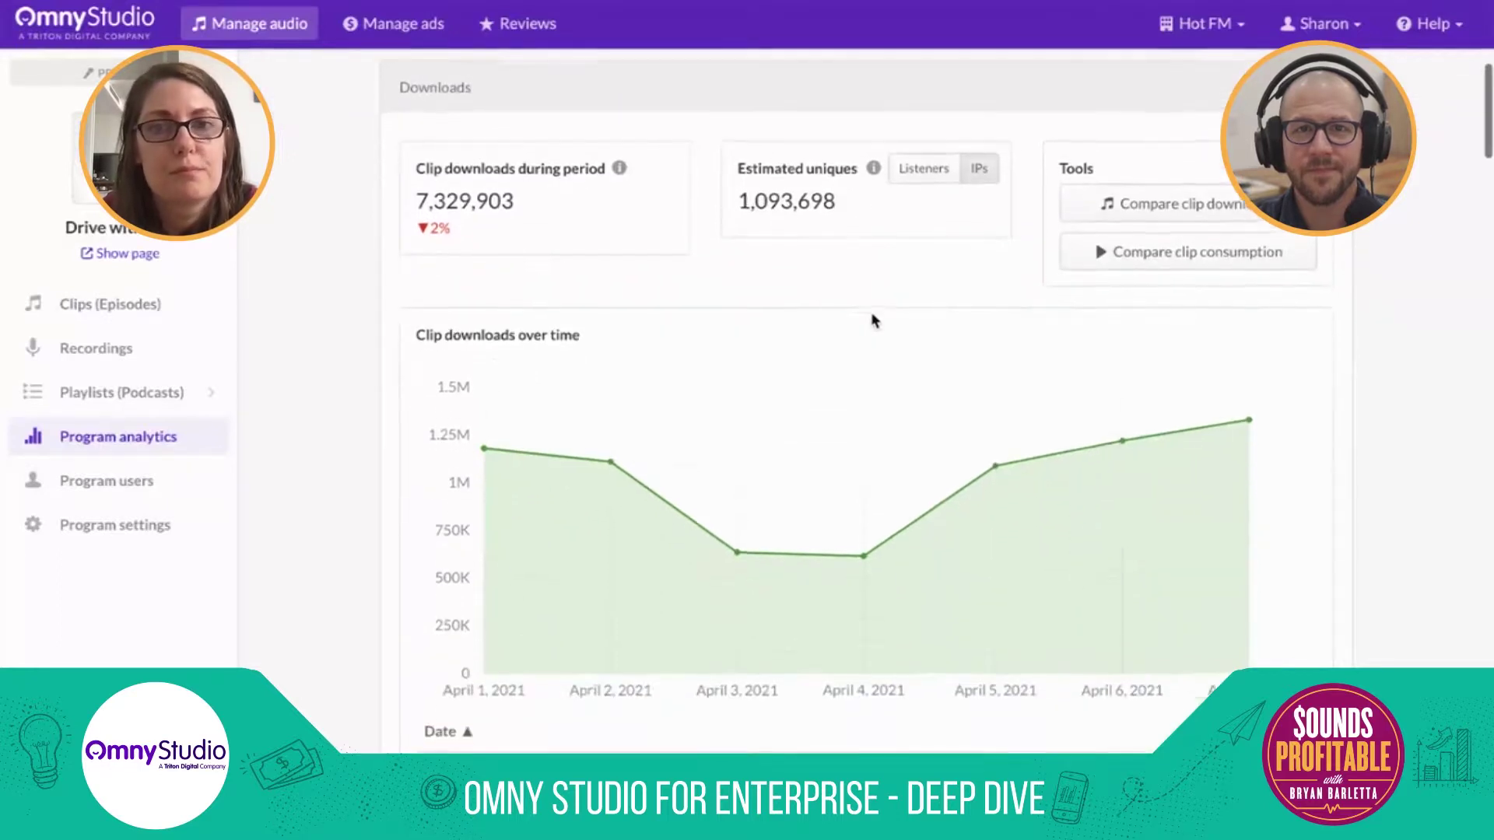
pyautogui.scroll(-1, 644, 376)
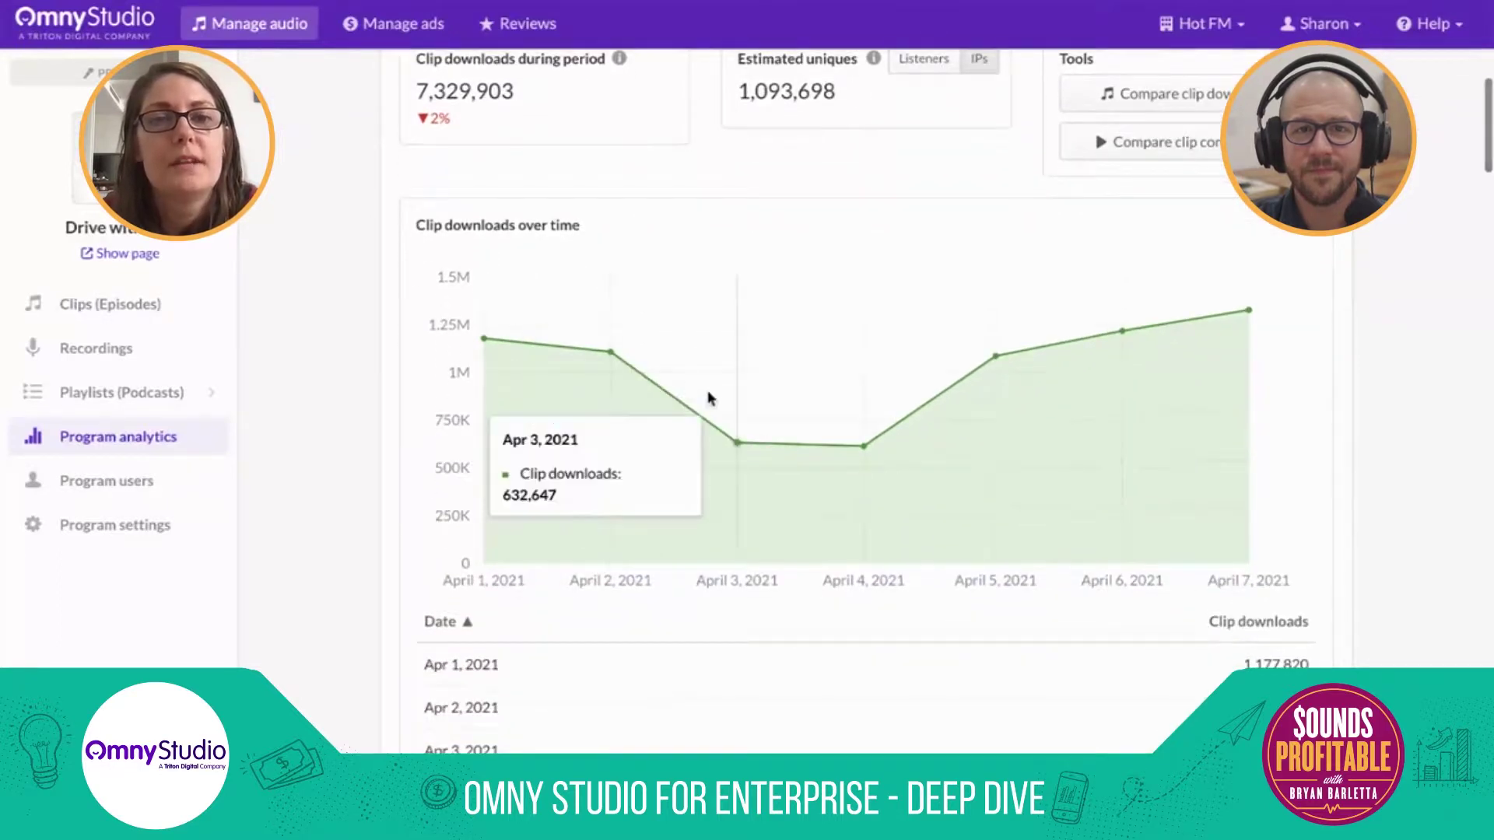
pyautogui.scroll(-2, 1042, 421)
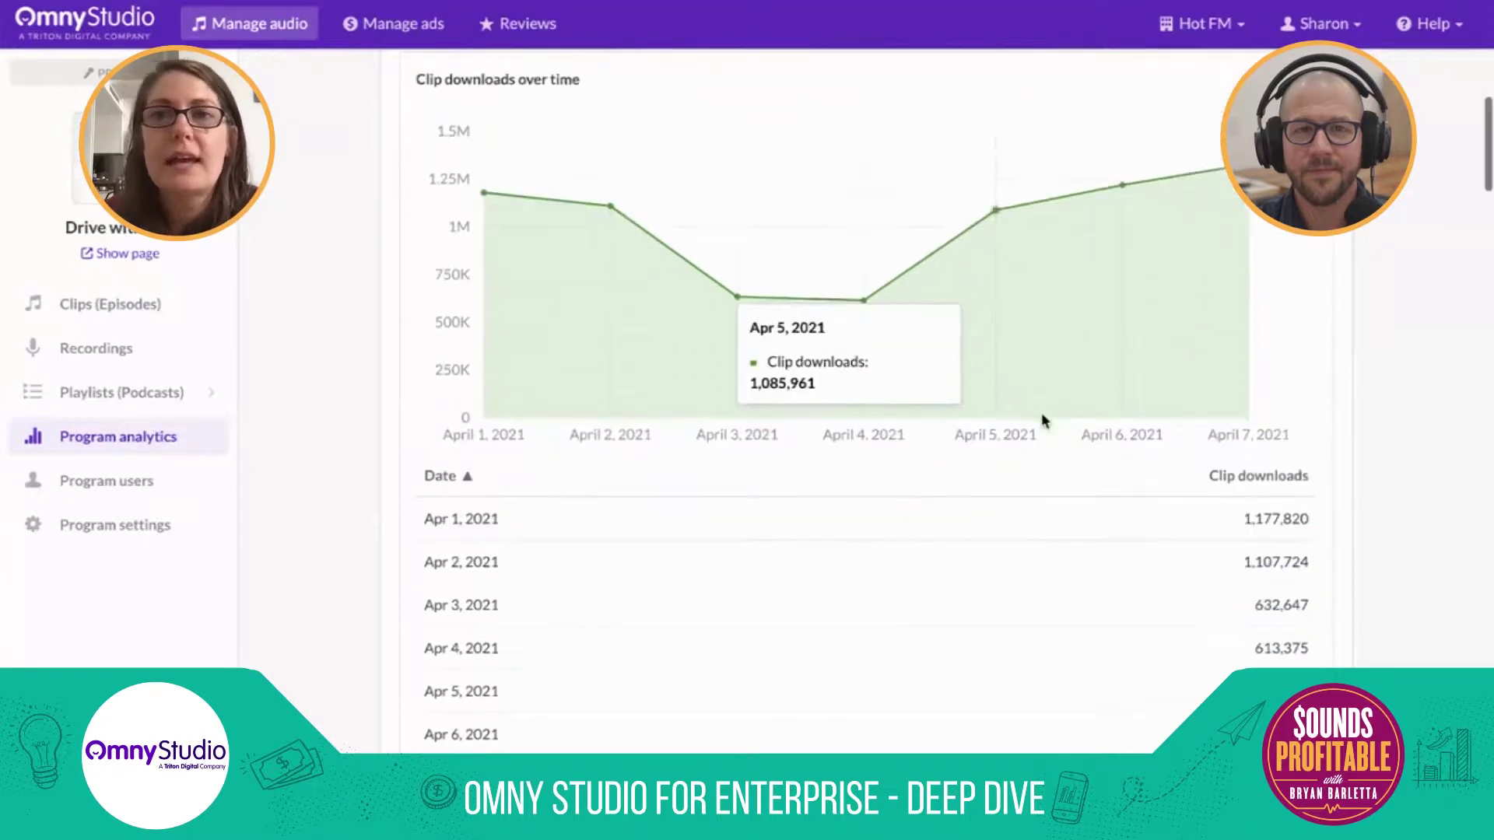
pyautogui.scroll(-3, 1247, 526)
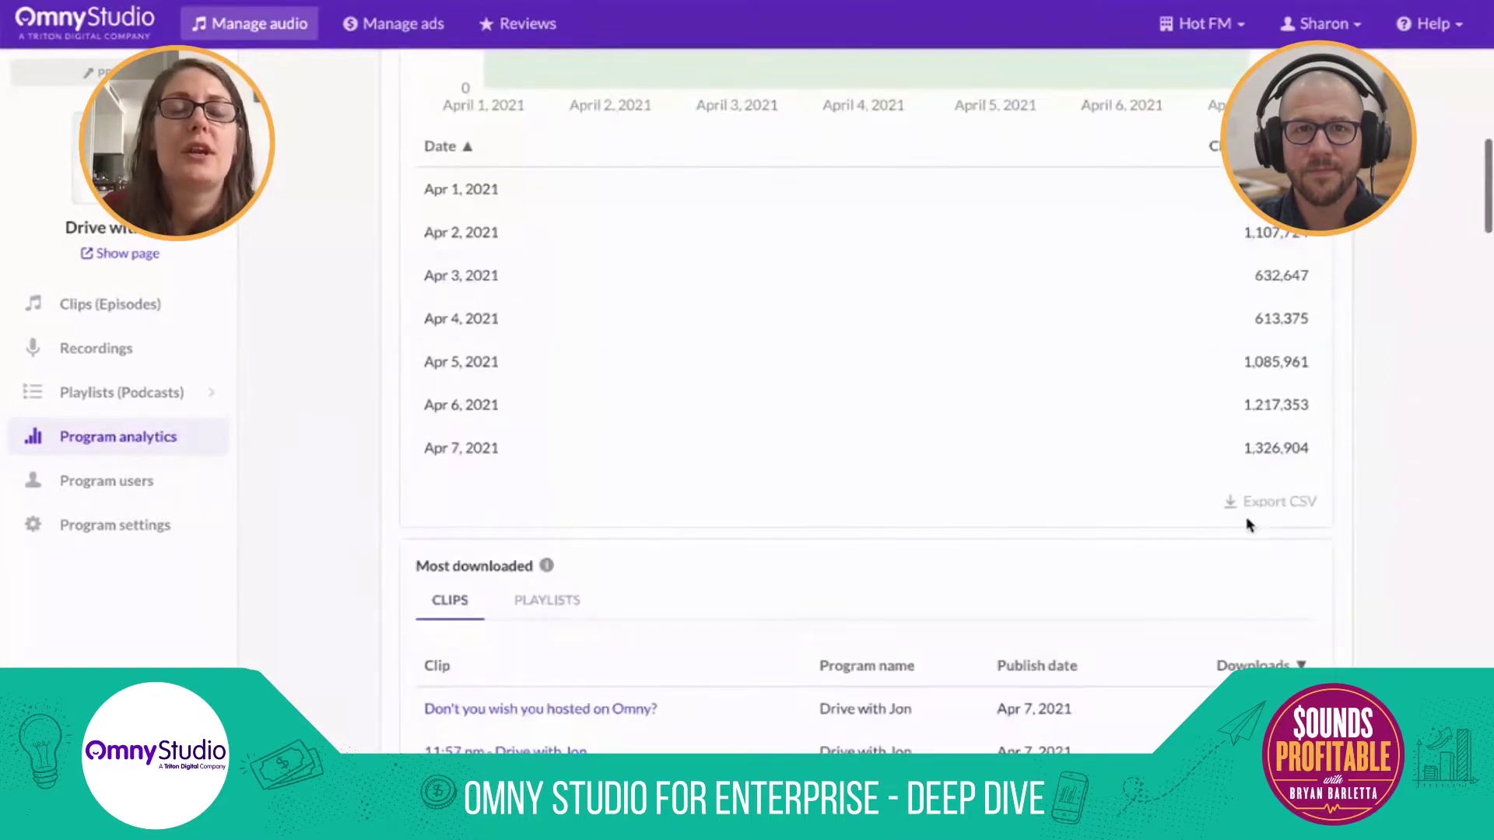
pyautogui.scroll(-2, 632, 537)
pyautogui.scroll(-2, 632, 537)
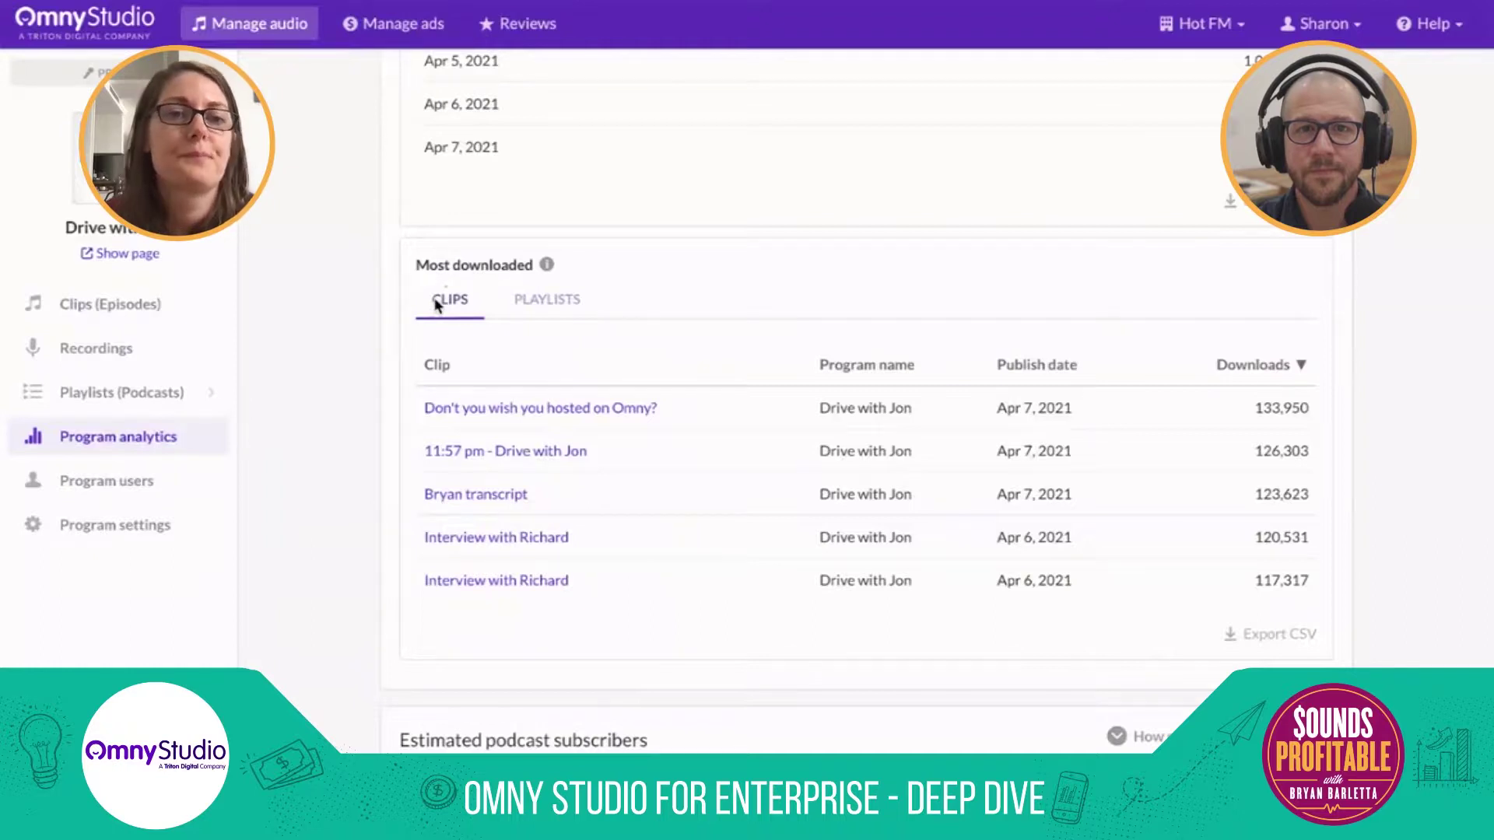
# - Review the estimated podcast subscribers and the playback destinations by source, highlighting the Podcast source
pyautogui.scroll(-8, 810, 256)
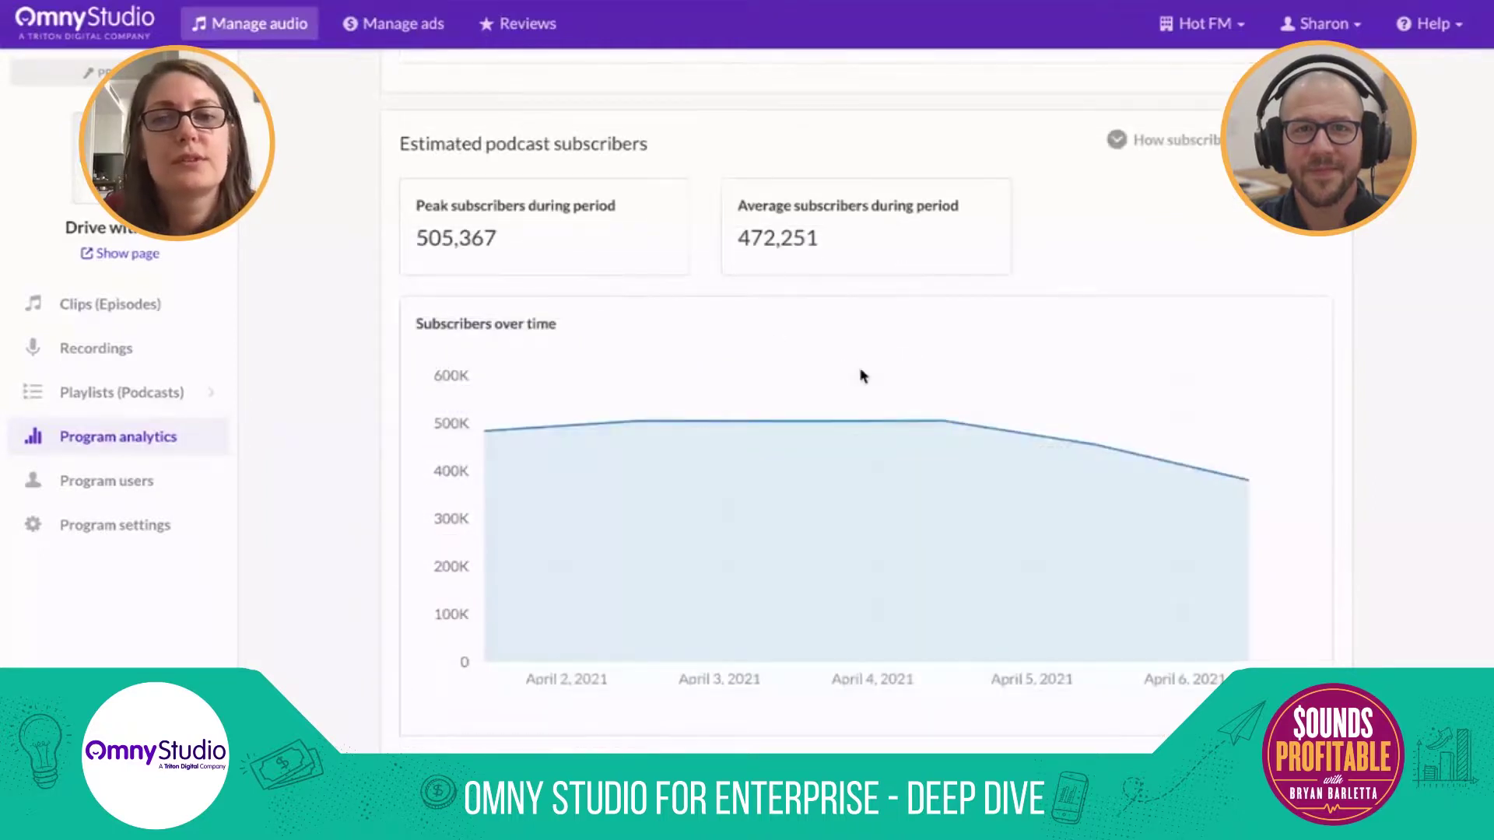
pyautogui.scroll(-6, 847, 331)
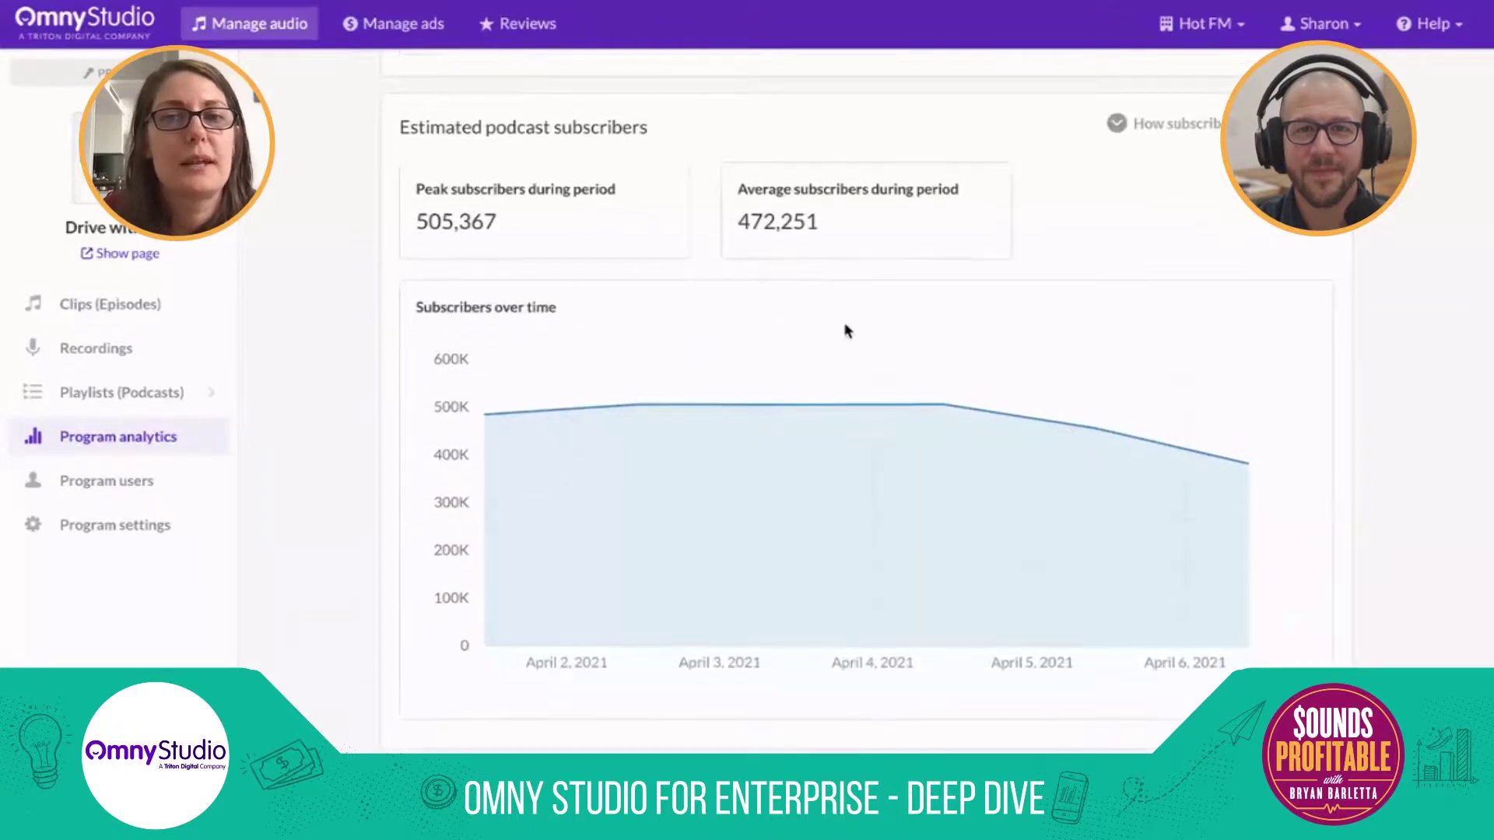
pyautogui.scroll(-1, 847, 330)
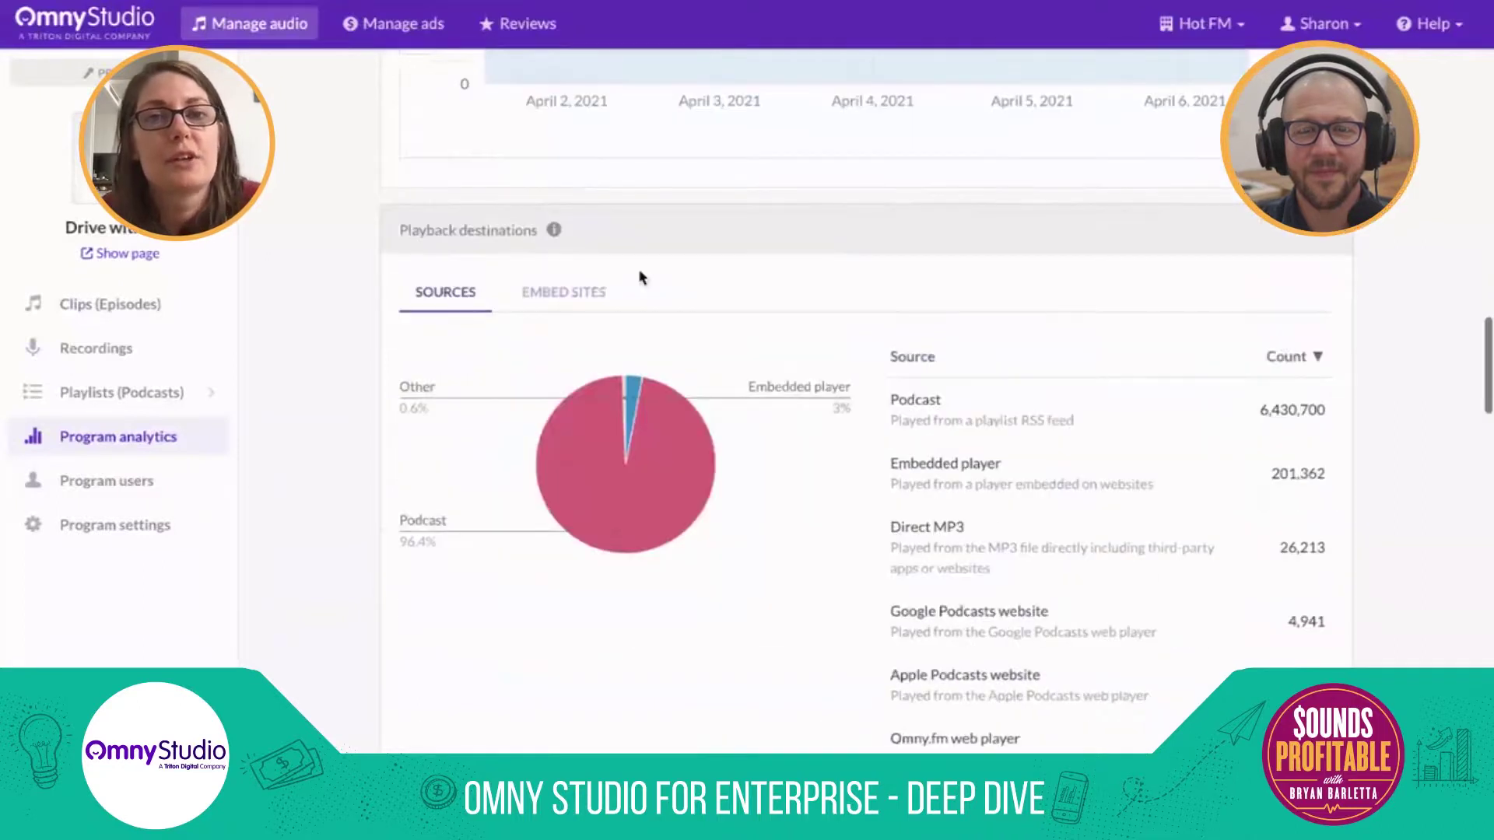
pyautogui.scroll(-1, 680, 426)
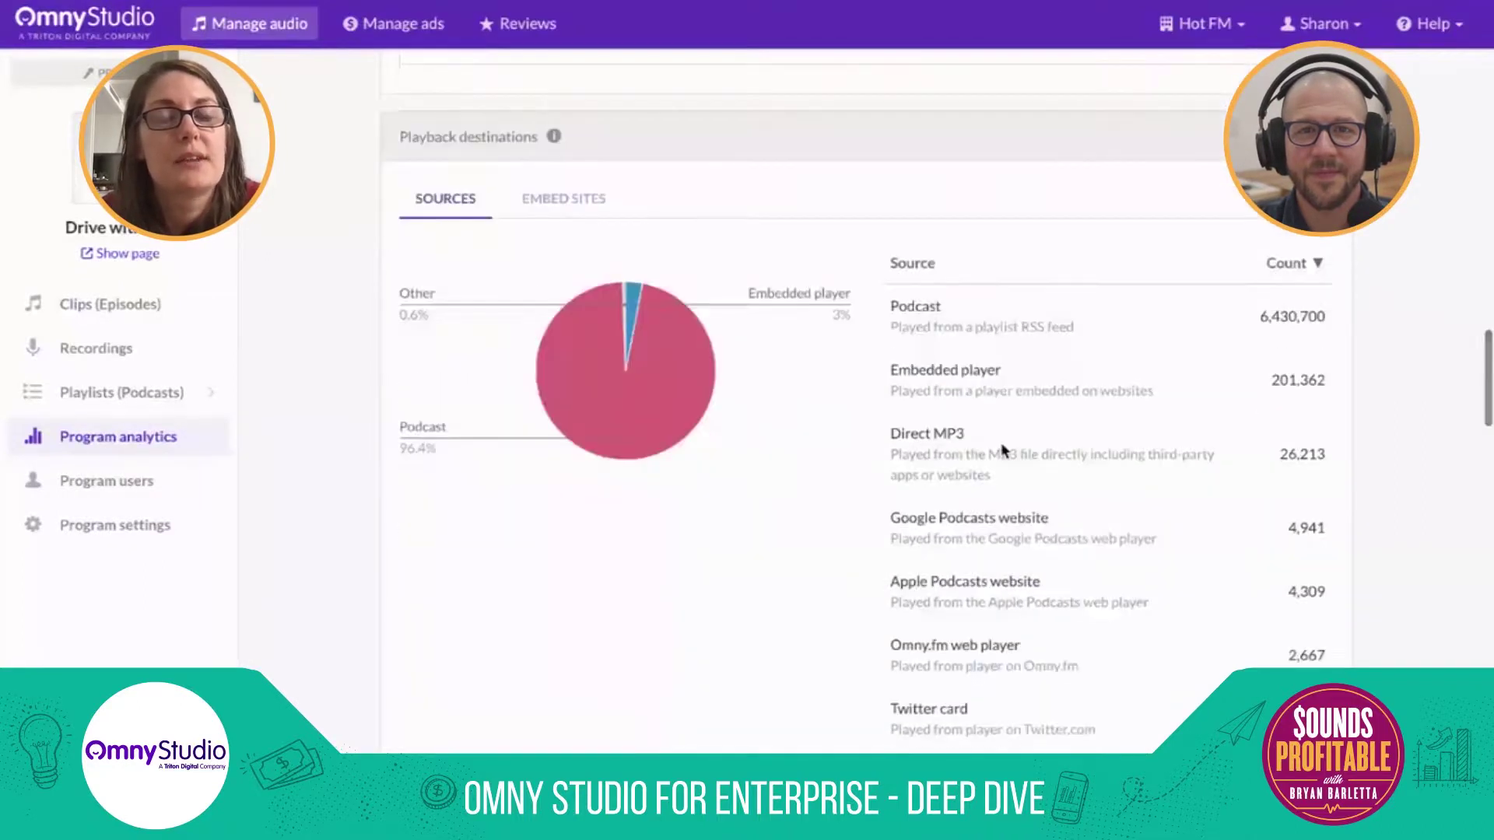
pyautogui.doubleClick(916, 308)
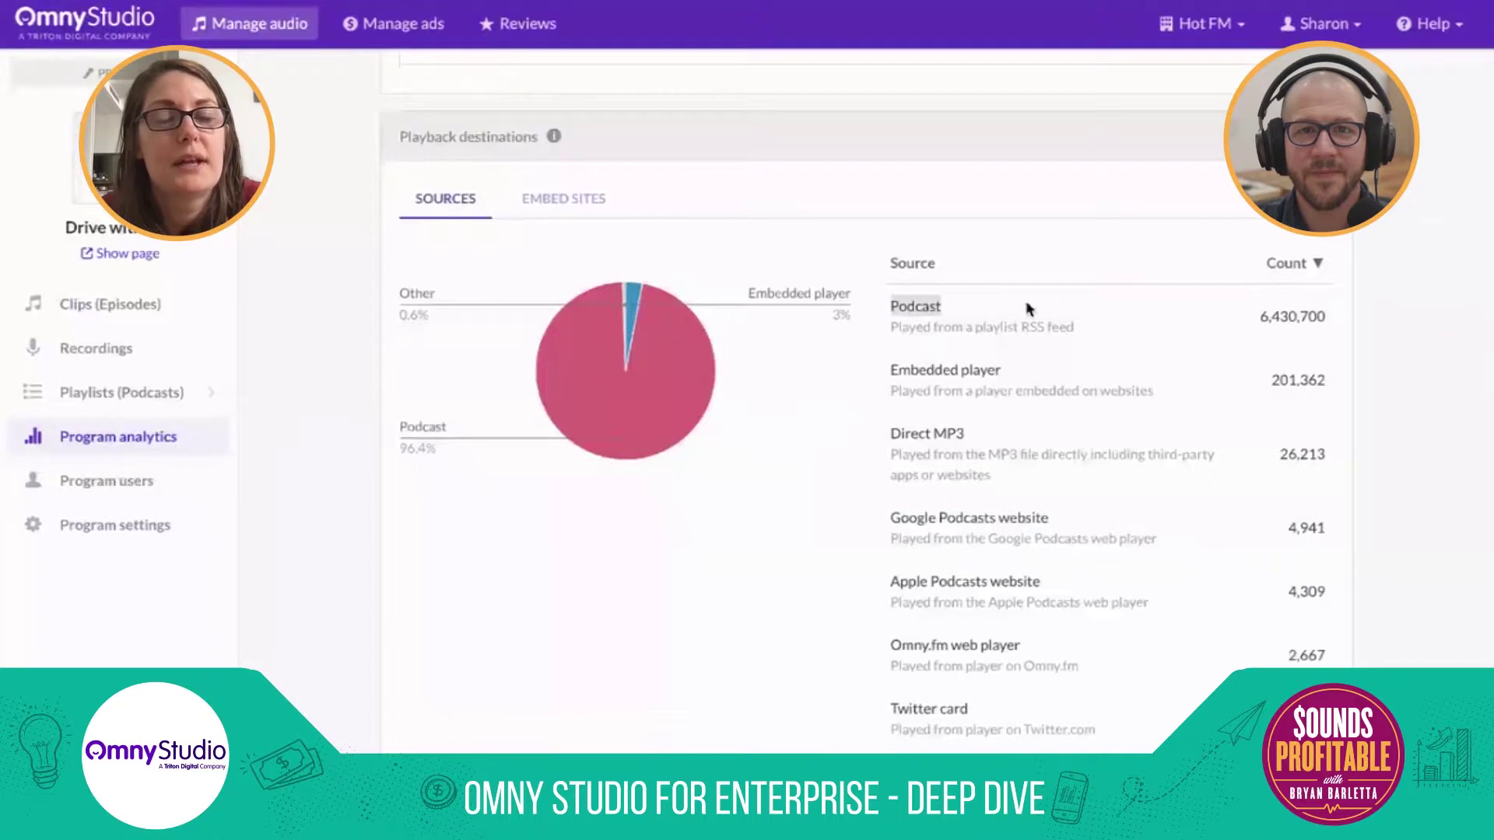
# - Show the playback destinations by embed site and review the downloads by app and platform
pyautogui.click(586, 200)
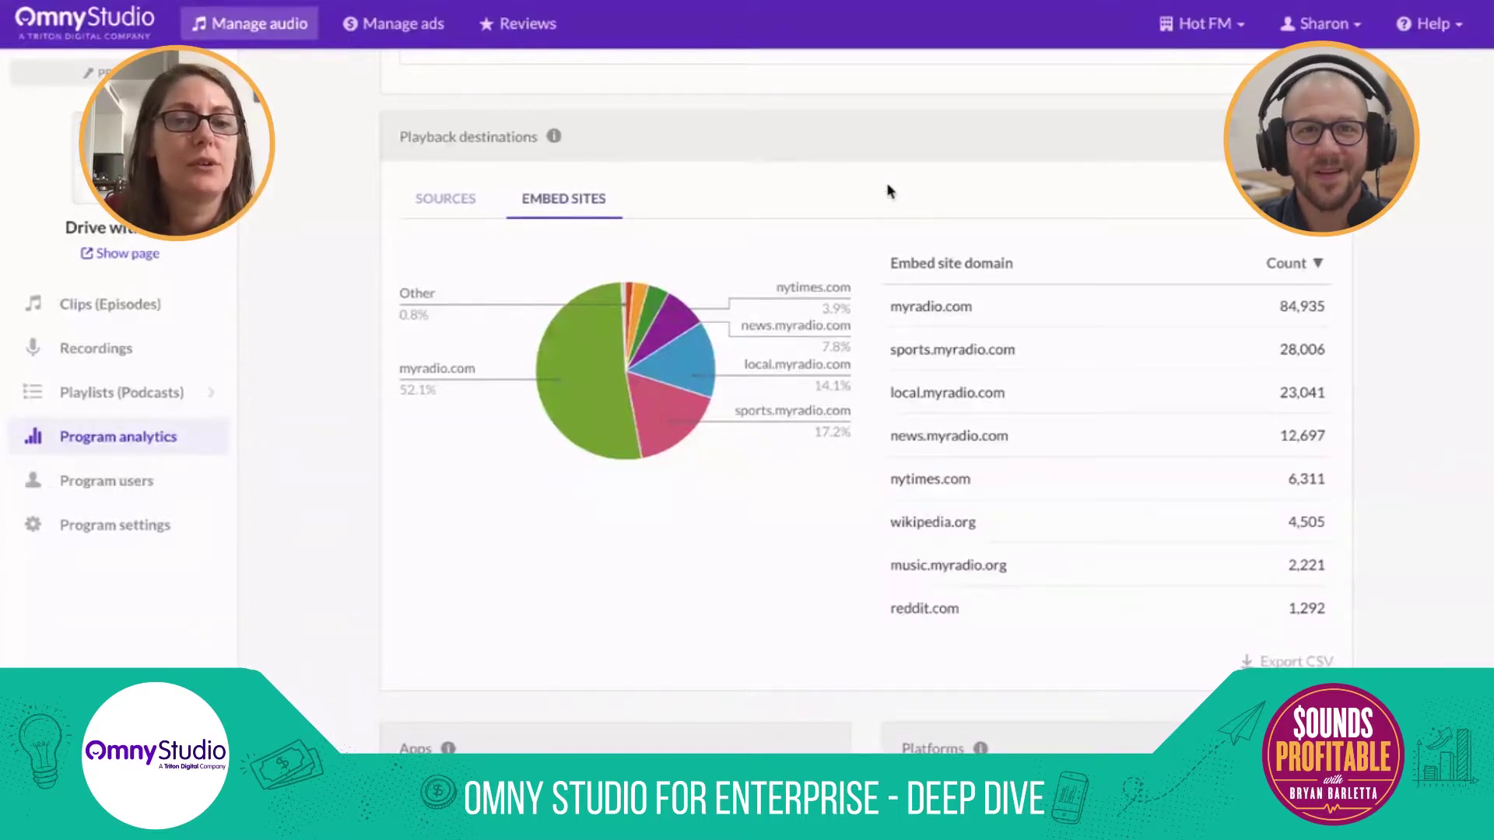
pyautogui.scroll(-7, 889, 190)
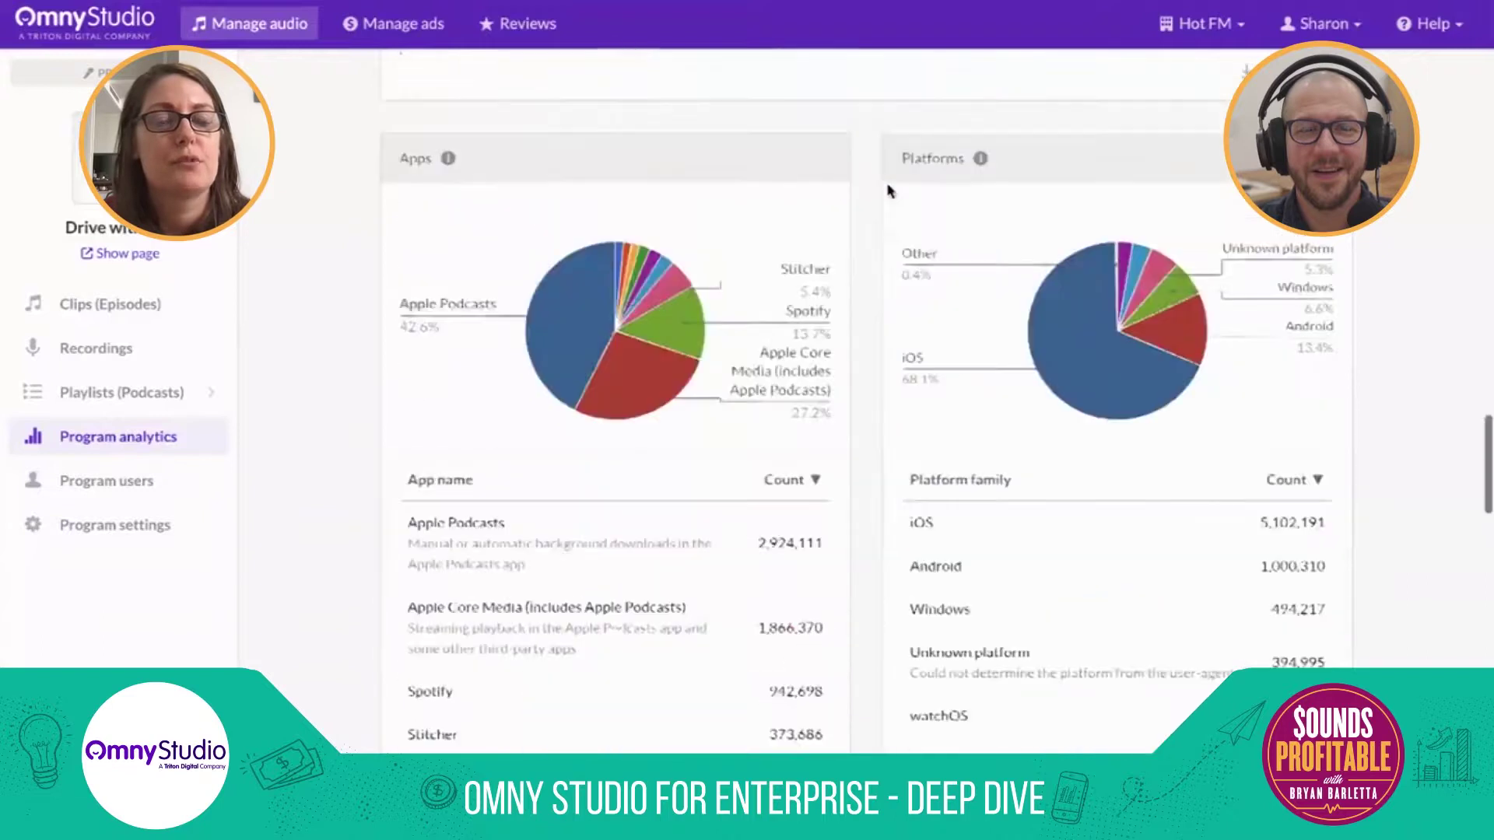
pyautogui.moveTo(605, 318)
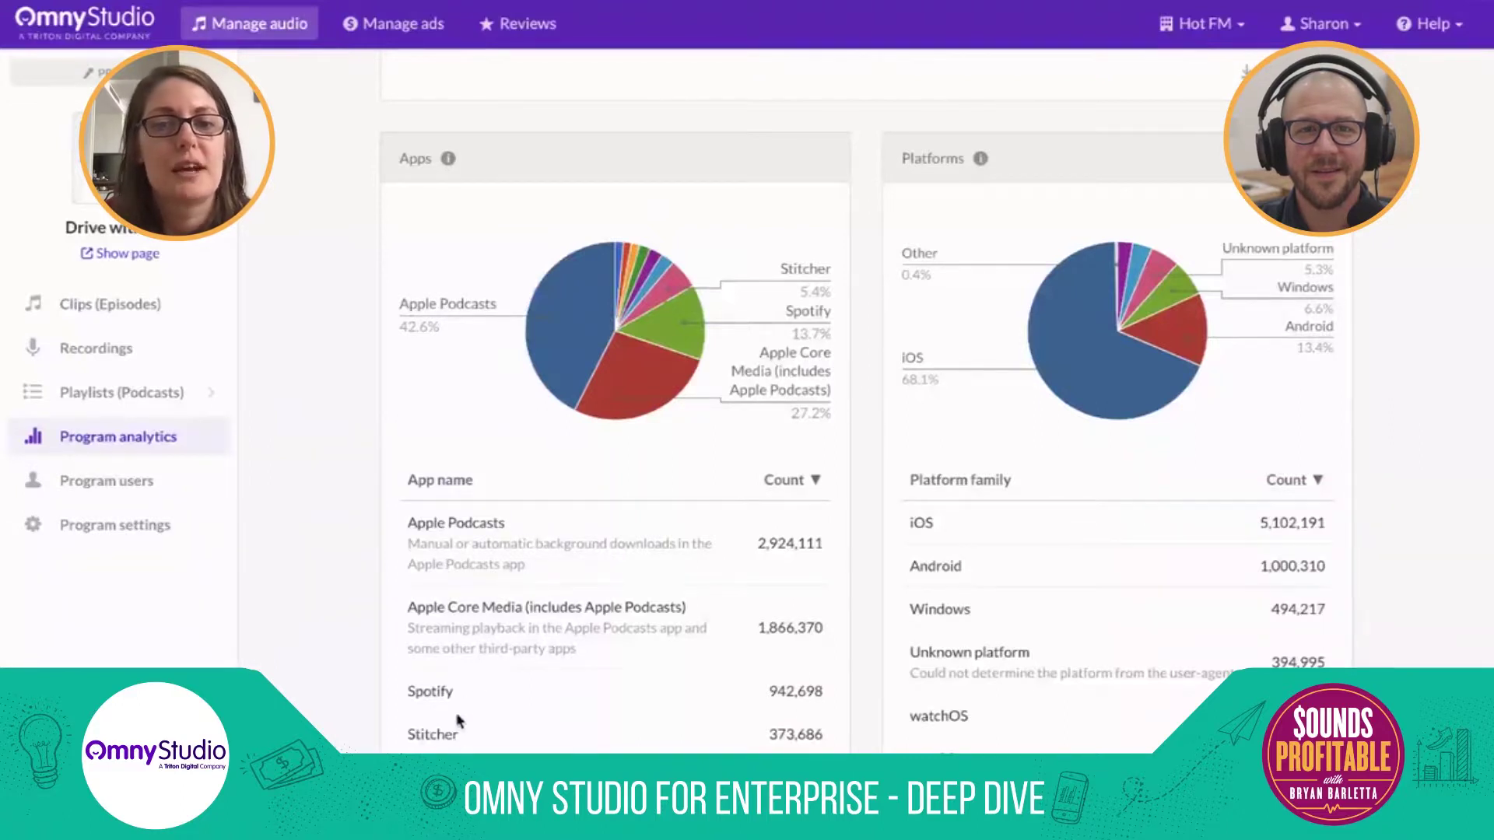
pyautogui.moveTo(1118, 335)
# - Examine the downloads by device brand, device type and geography, including the country and state tables
pyautogui.scroll(-10, 985, 608)
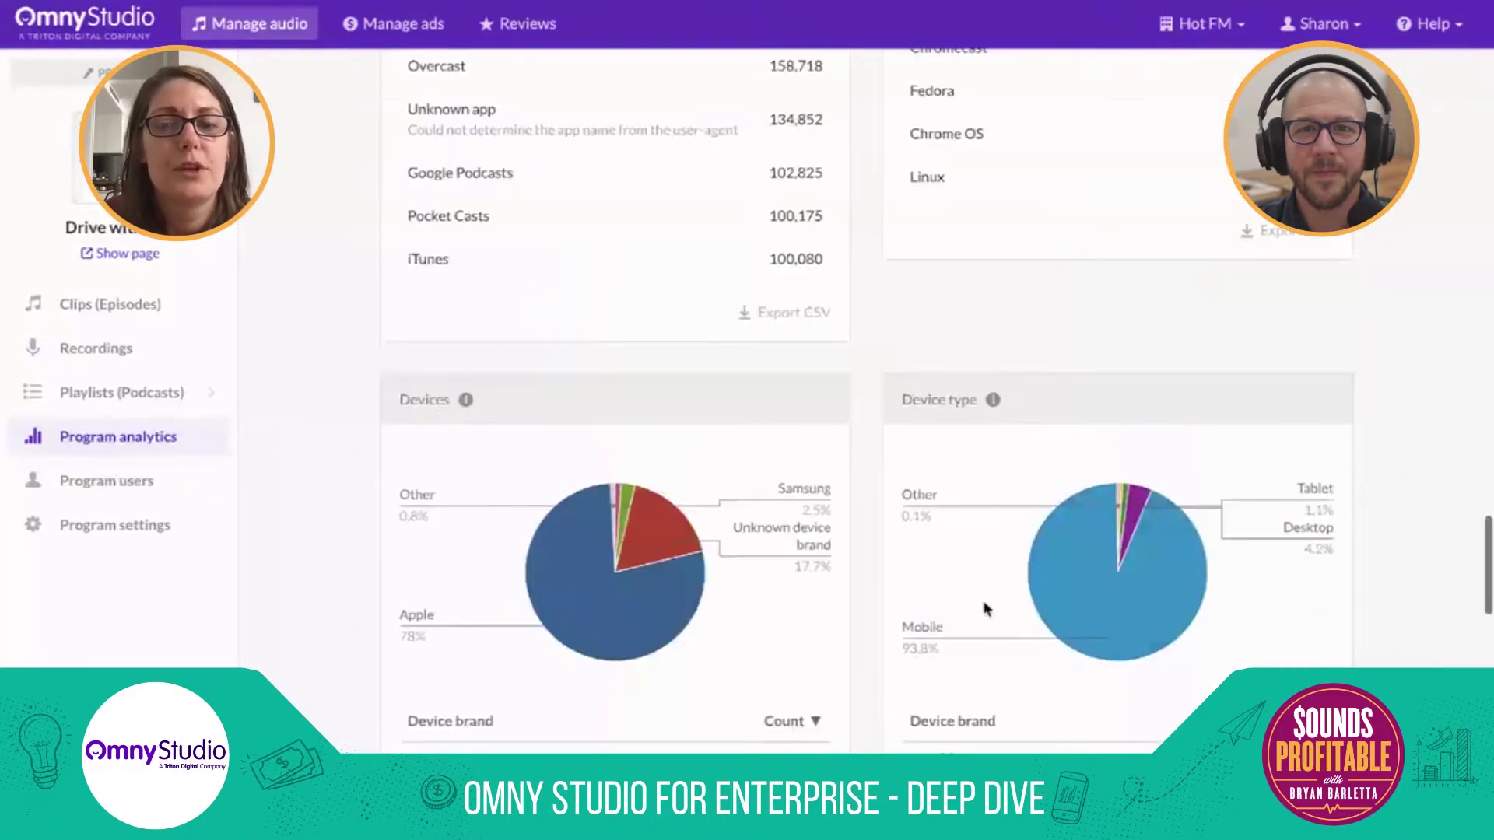
pyautogui.scroll(-2, 985, 609)
pyautogui.moveTo(652, 457)
pyautogui.scroll(-3, 1093, 389)
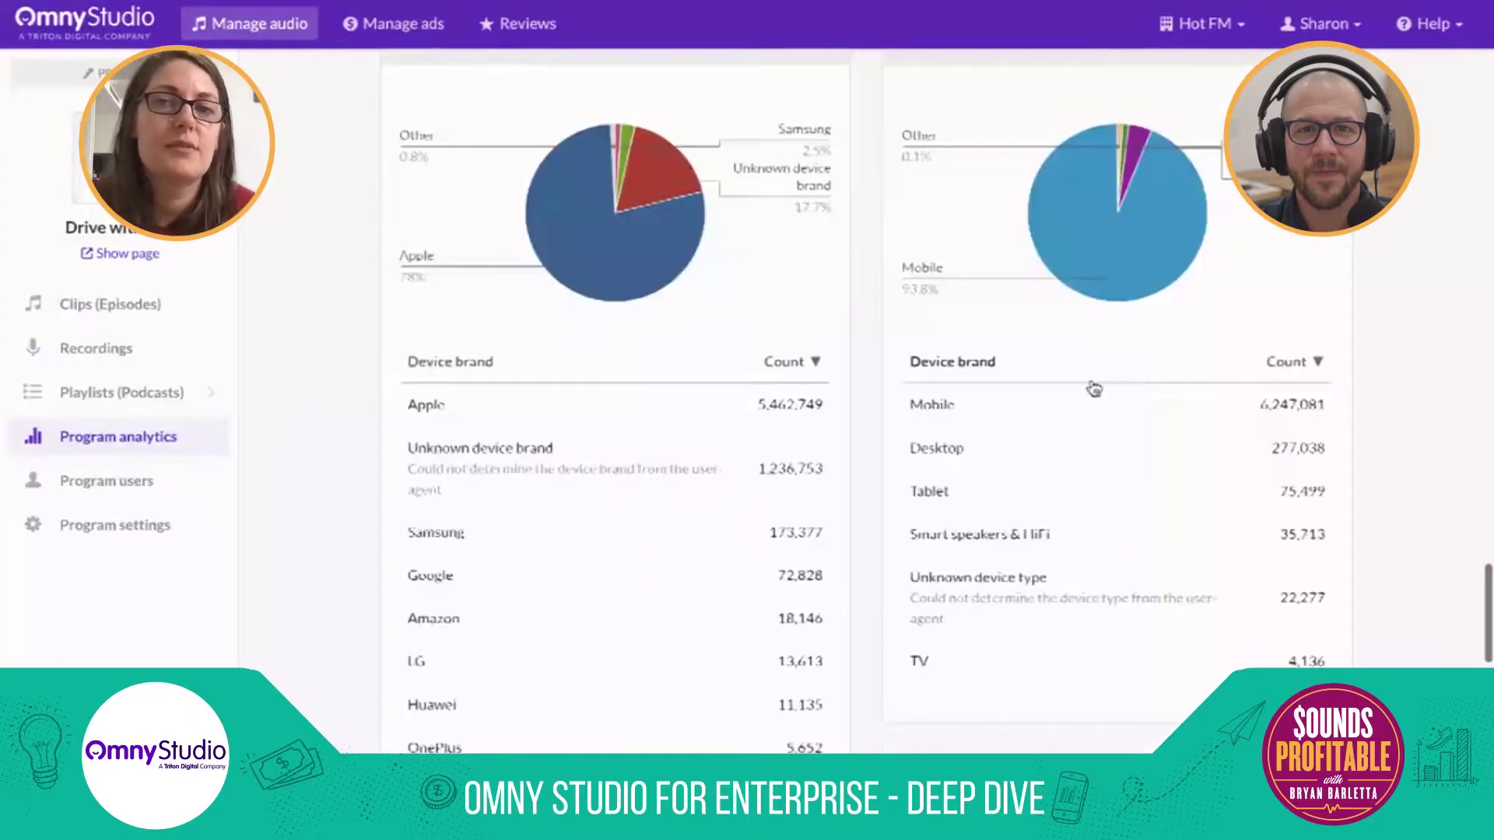
pyautogui.scroll(-9, 1094, 389)
pyautogui.scroll(-1, 1090, 387)
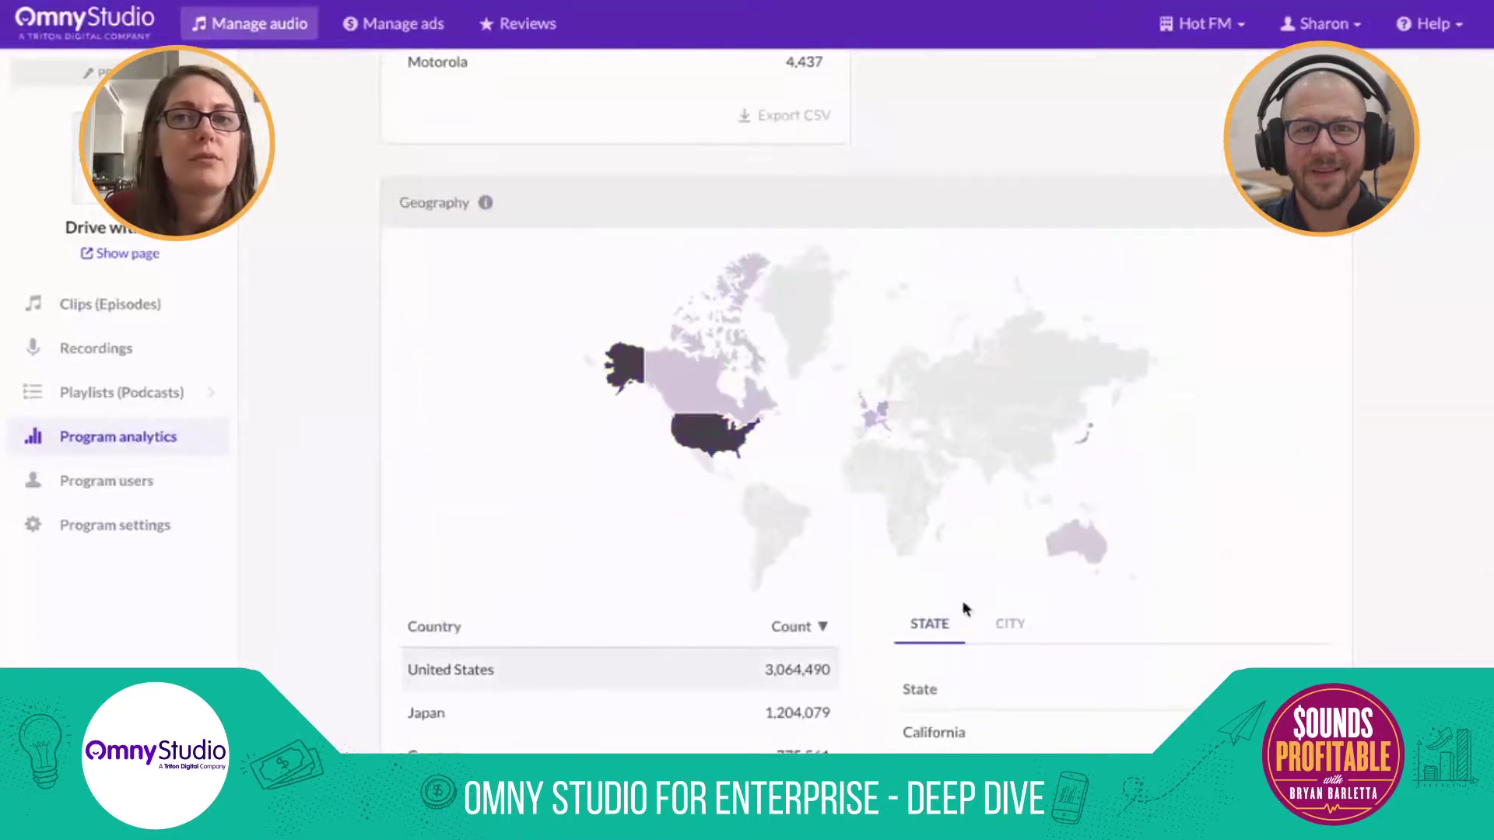
pyautogui.scroll(-5, 980, 605)
pyautogui.scroll(-1, 994, 603)
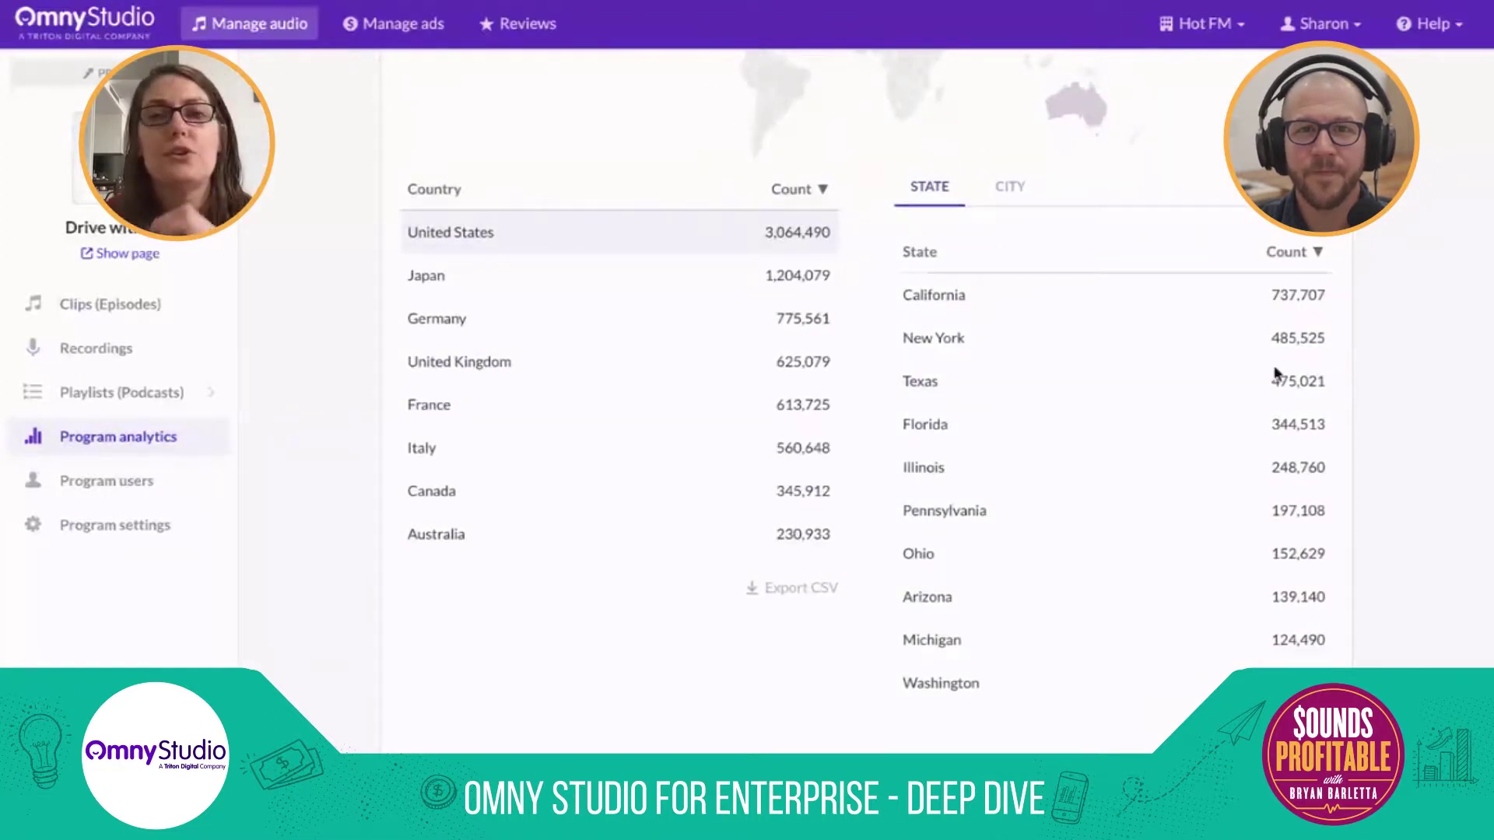
# - Revisit the program's download summary, estimated podcast subscribers and embed-site playback destinations
pyautogui.scroll(15, 1275, 371)
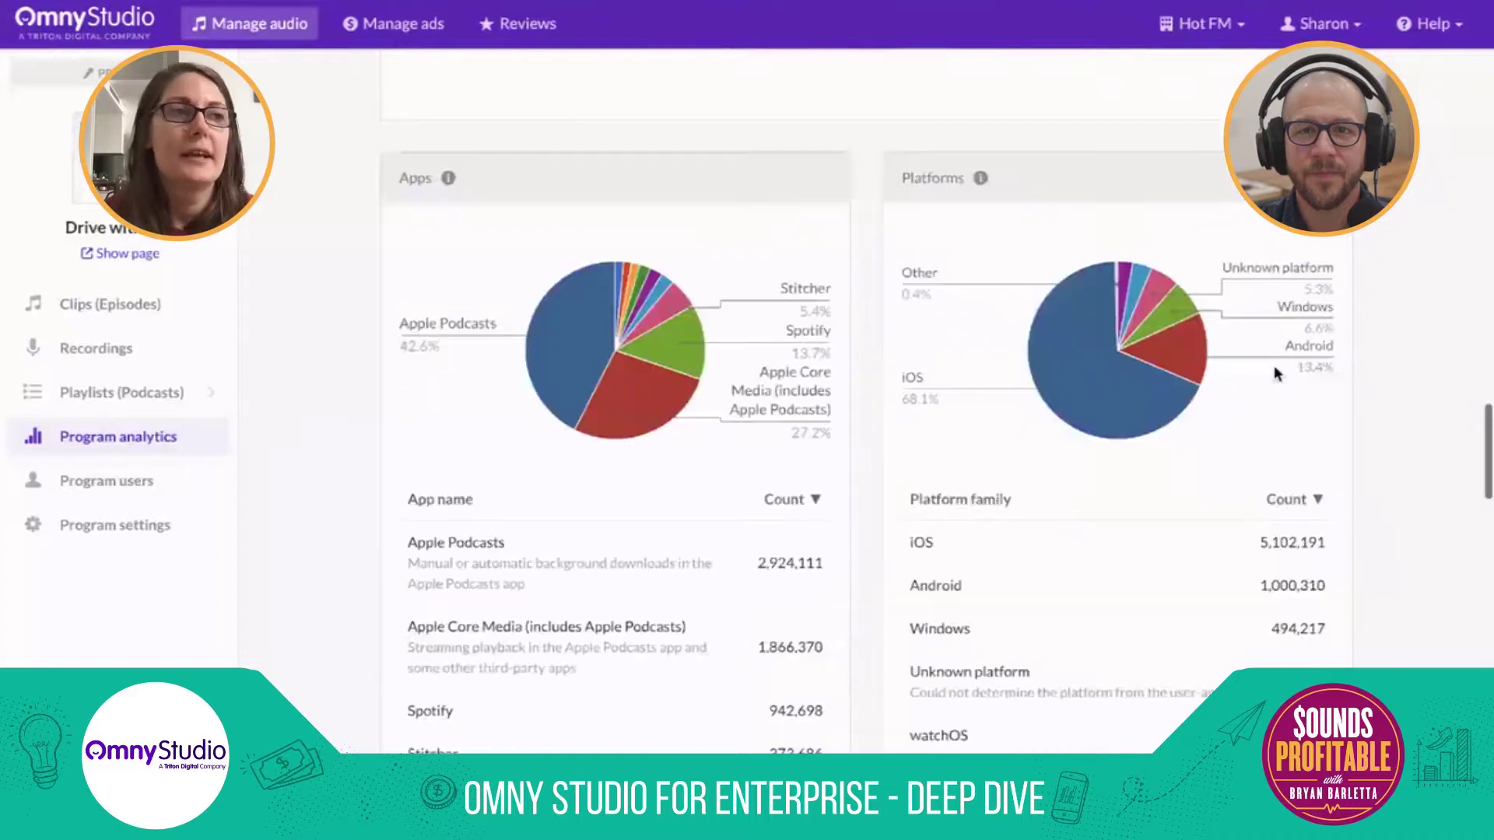
pyautogui.scroll(15, 1274, 372)
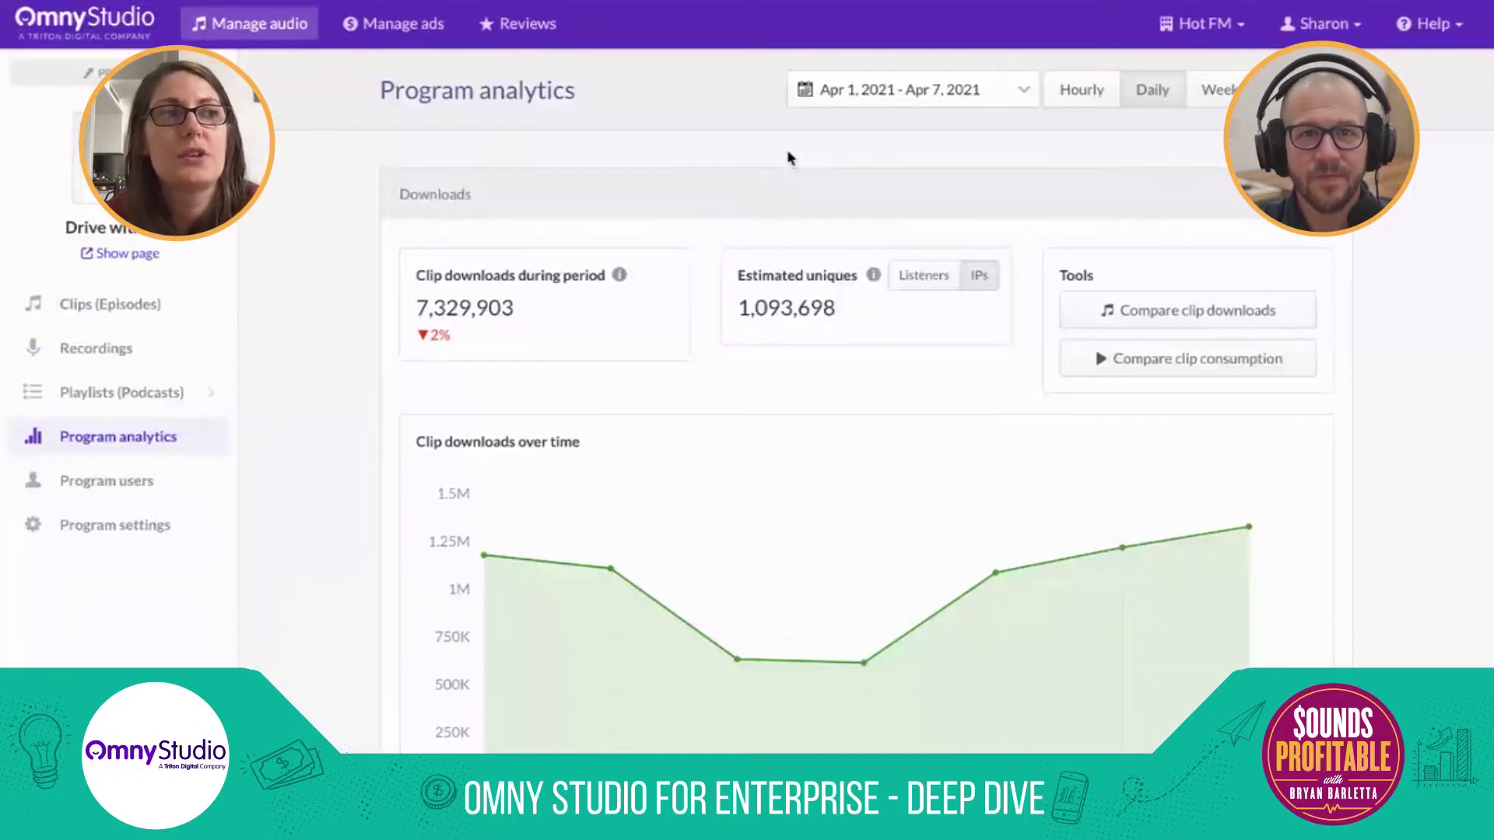
pyautogui.scroll(-15, 789, 158)
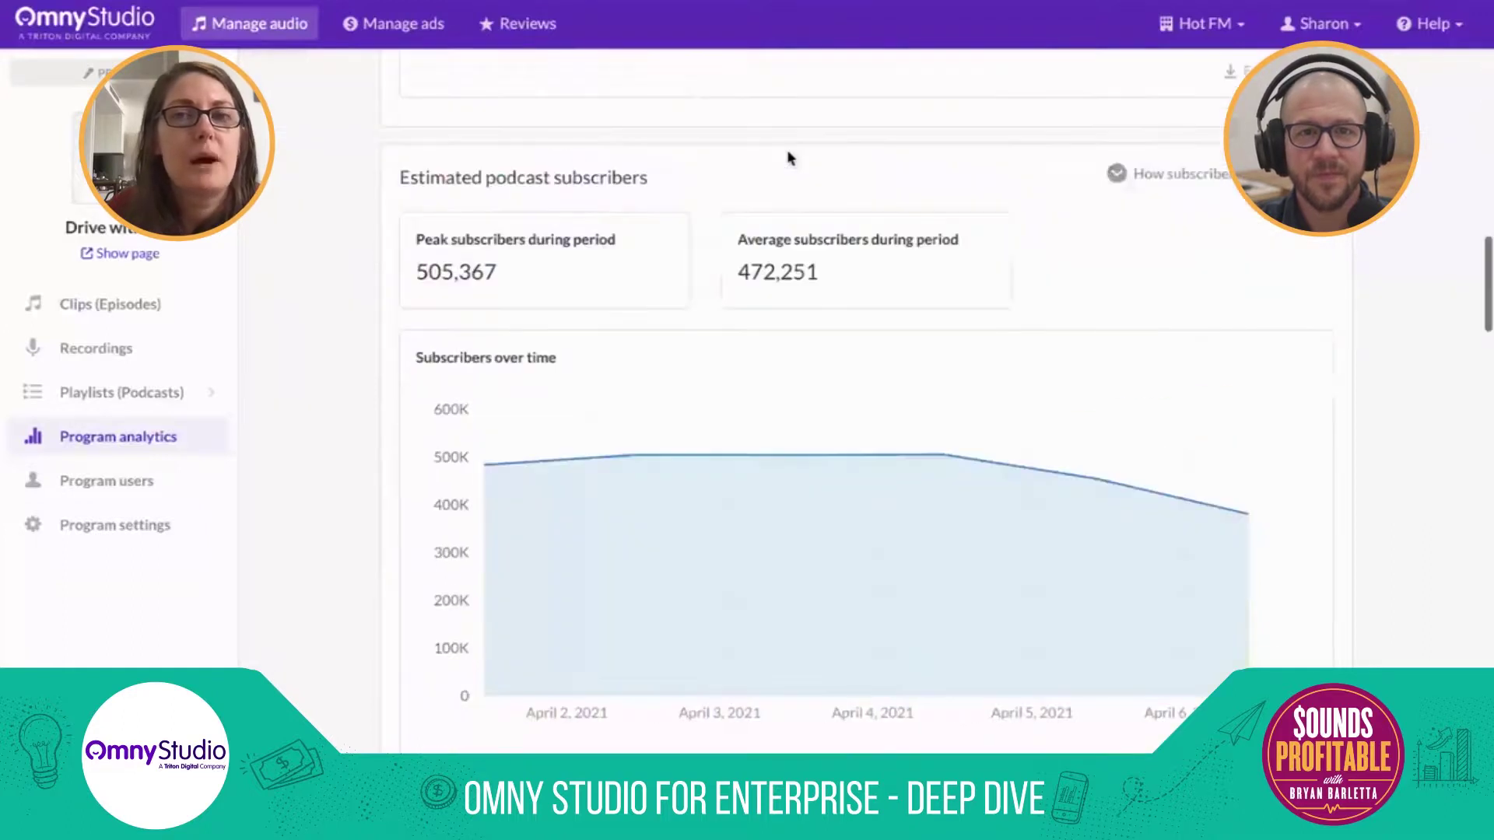
pyautogui.scroll(-3, 788, 158)
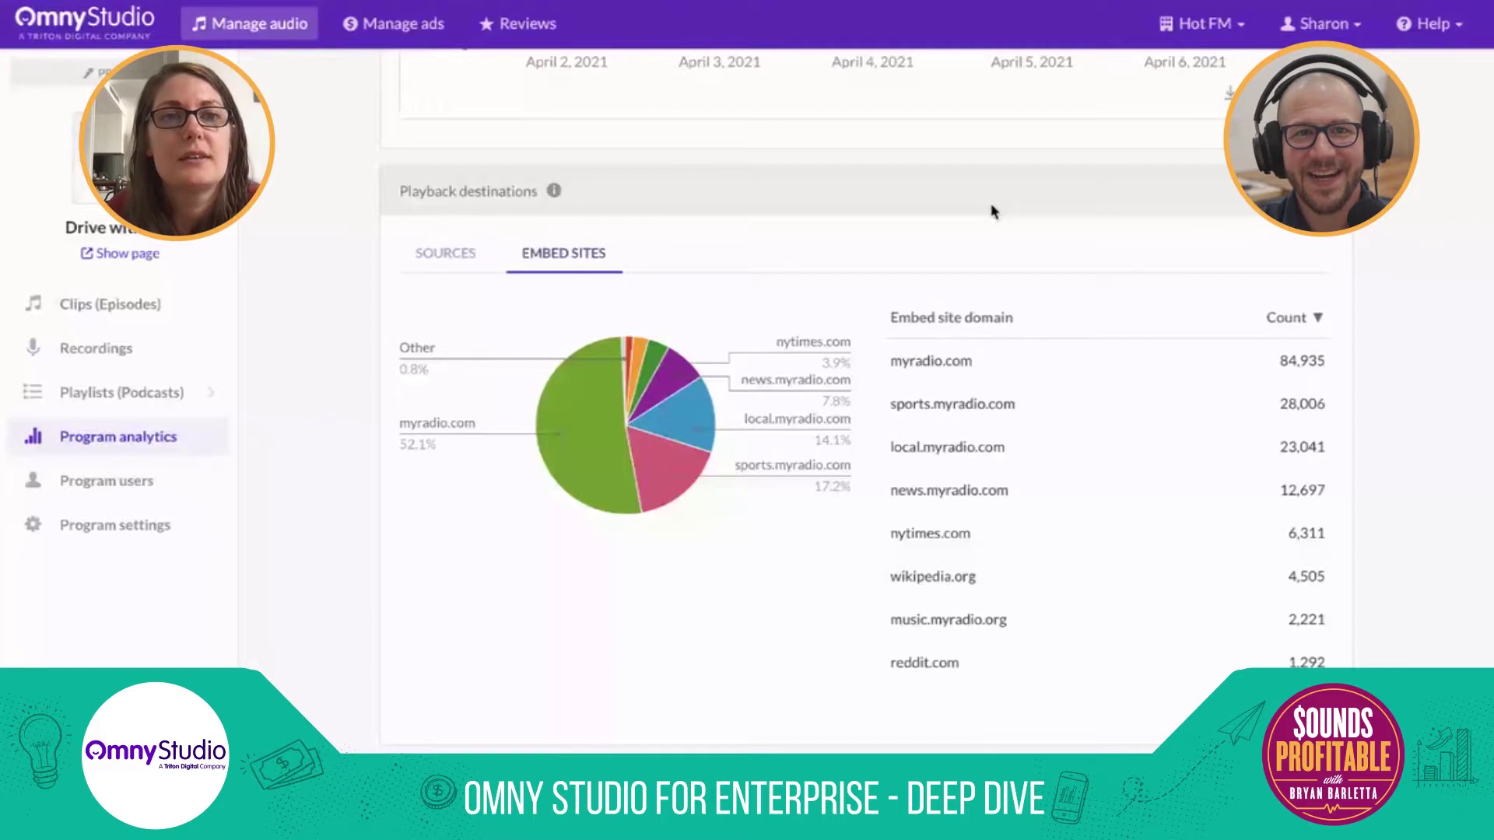
pyautogui.scroll(10, 991, 211)
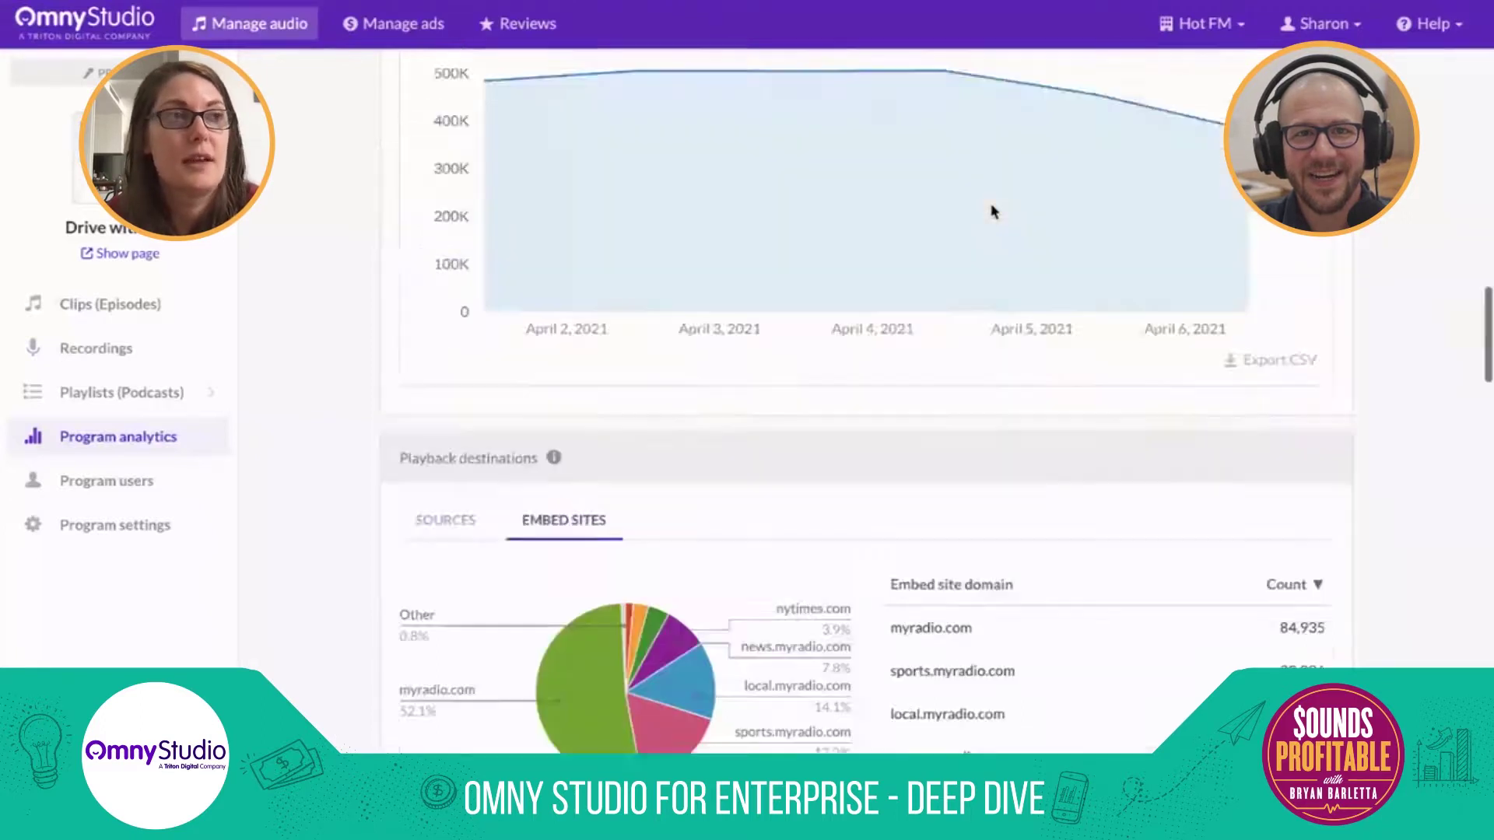
# - Generate an ad forecast report for Drive with Jon with pre-roll placement, all locations and the dates Apr 7, 2021 - May 6, 2021
pyautogui.click(382, 29)
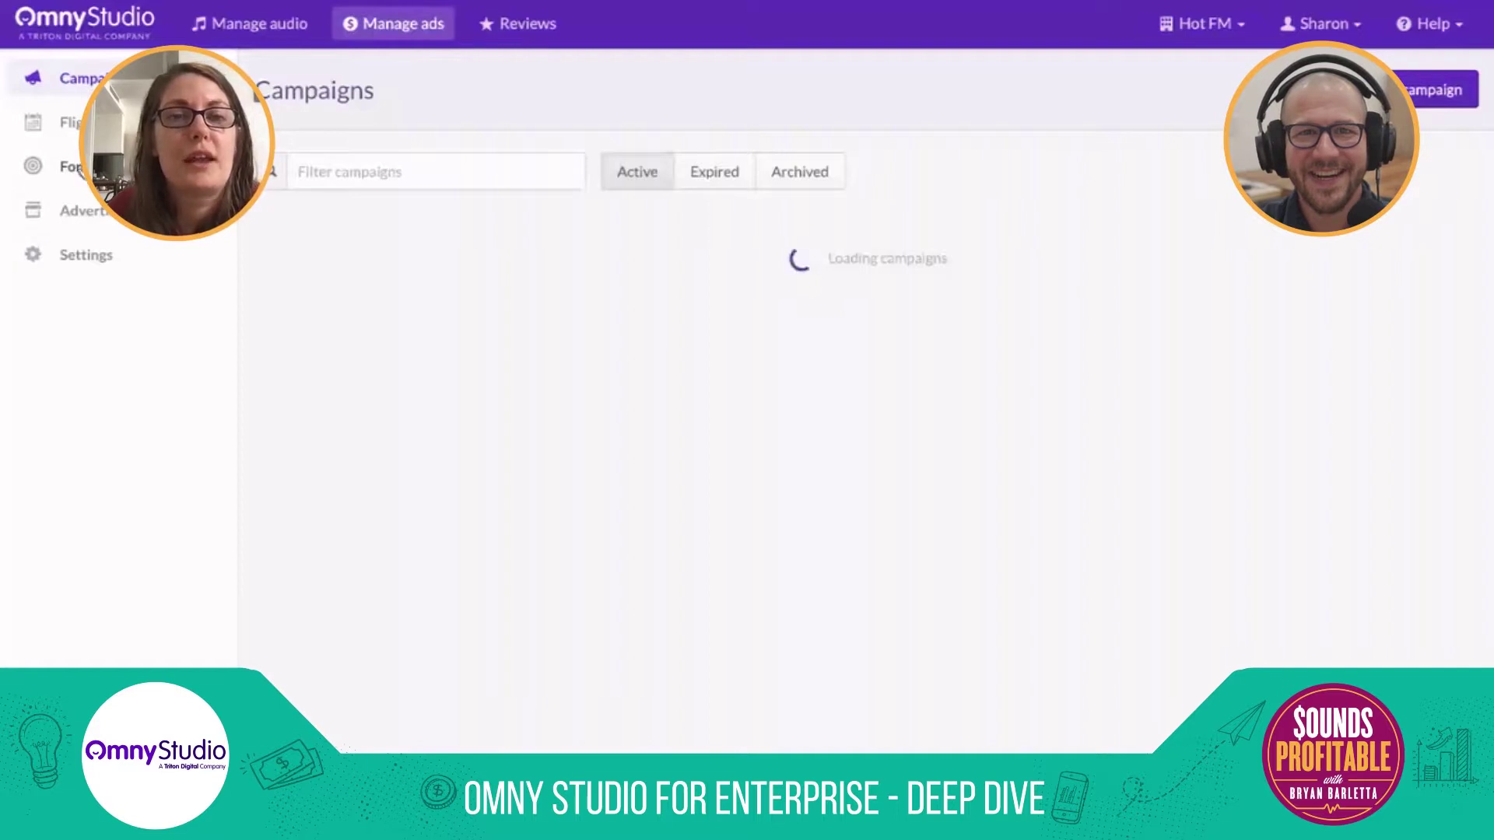
pyautogui.click(70, 166)
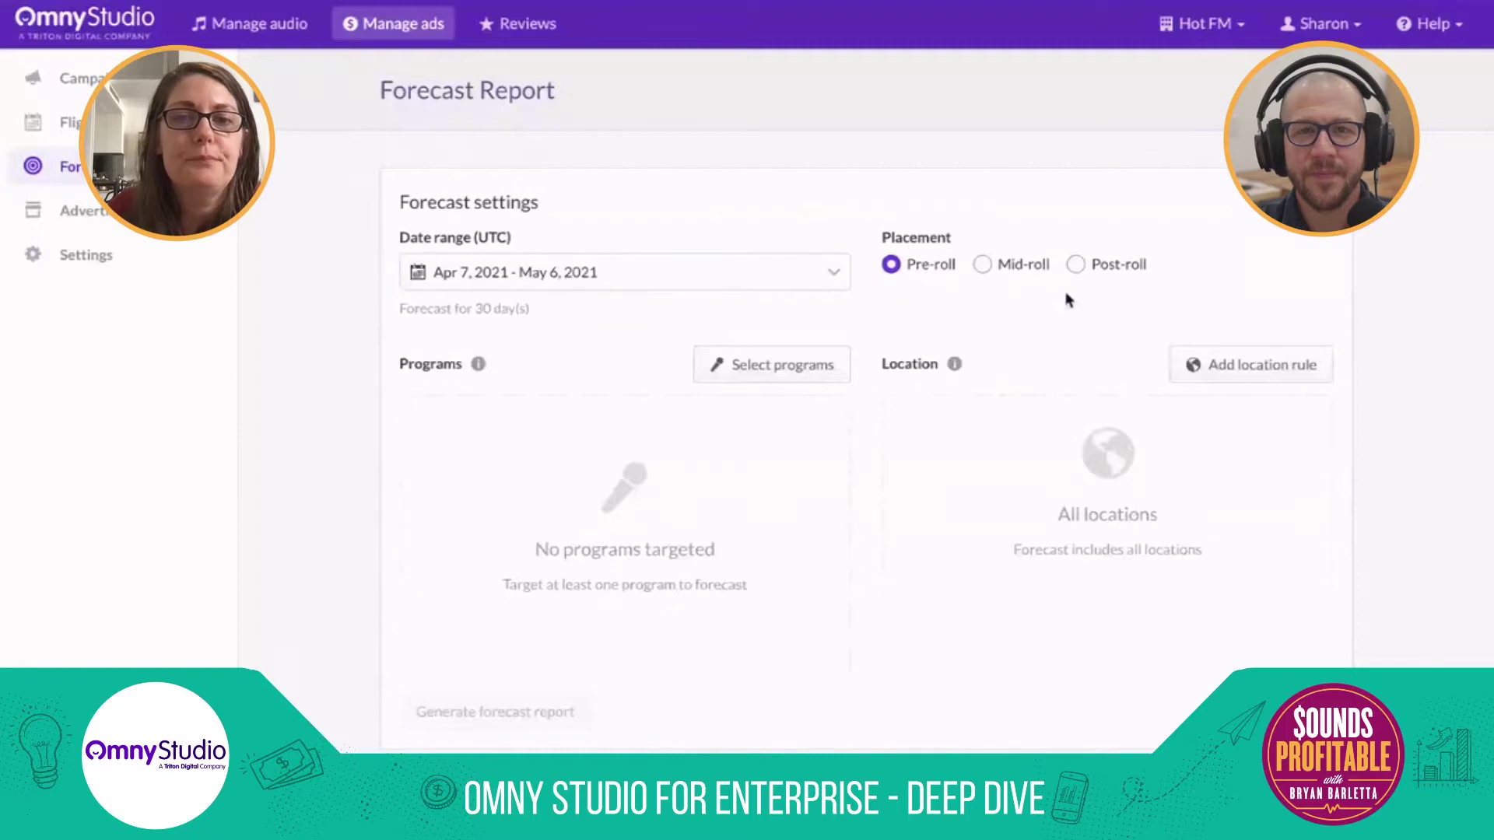
pyautogui.click(772, 370)
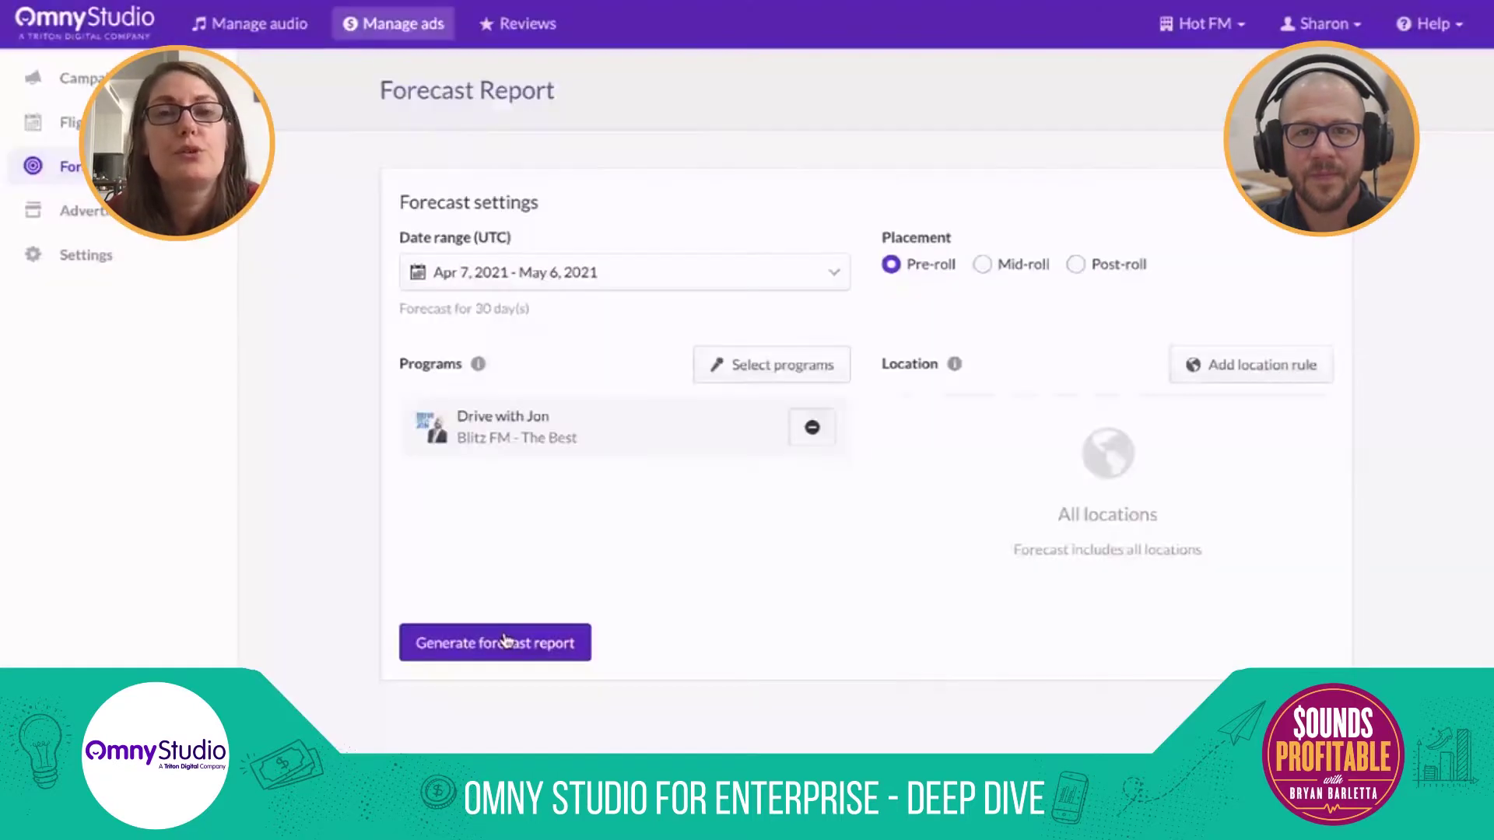
pyautogui.click(500, 641)
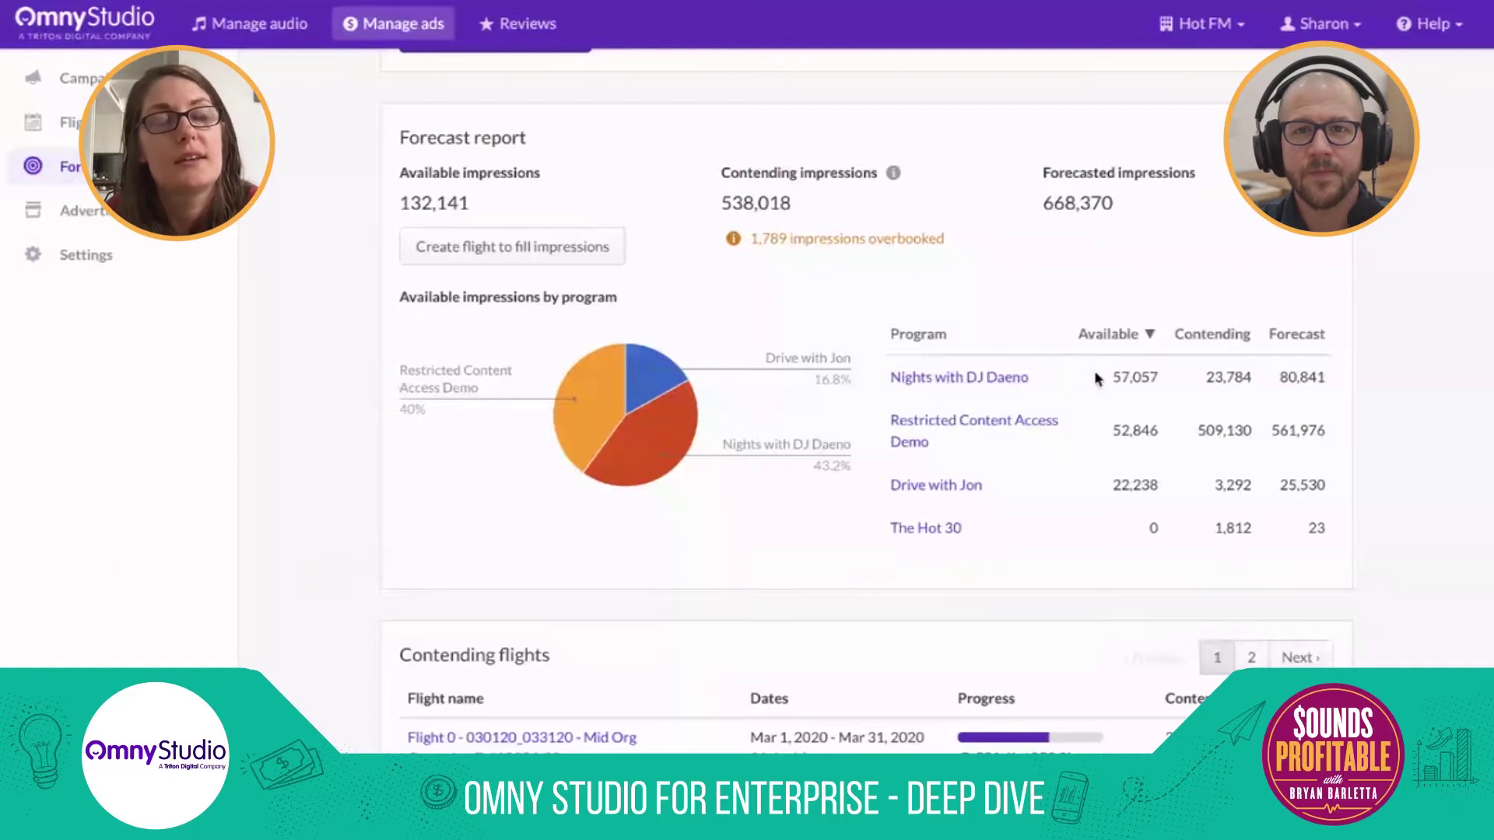
# - Highlight the forecast and available impressions for Nights with DJ Daeno in the forecast report's program table
pyautogui.moveTo(1147, 383); pyautogui.dragTo(1159, 381)
pyautogui.click(1285, 382)
pyautogui.moveTo(1285, 381); pyautogui.dragTo(1331, 377)
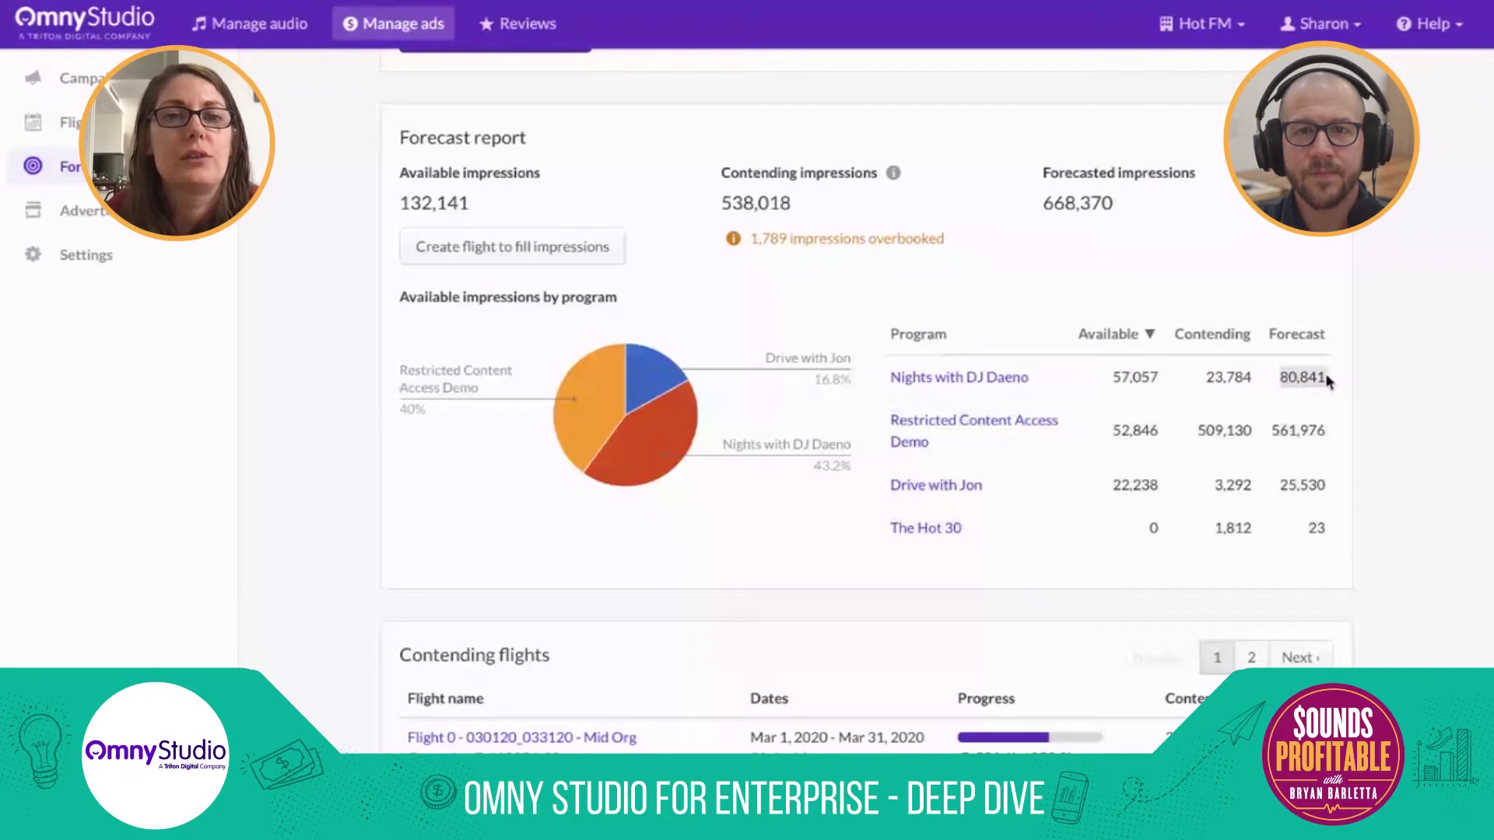
pyautogui.click(1114, 379)
pyautogui.doubleClick(1114, 379)
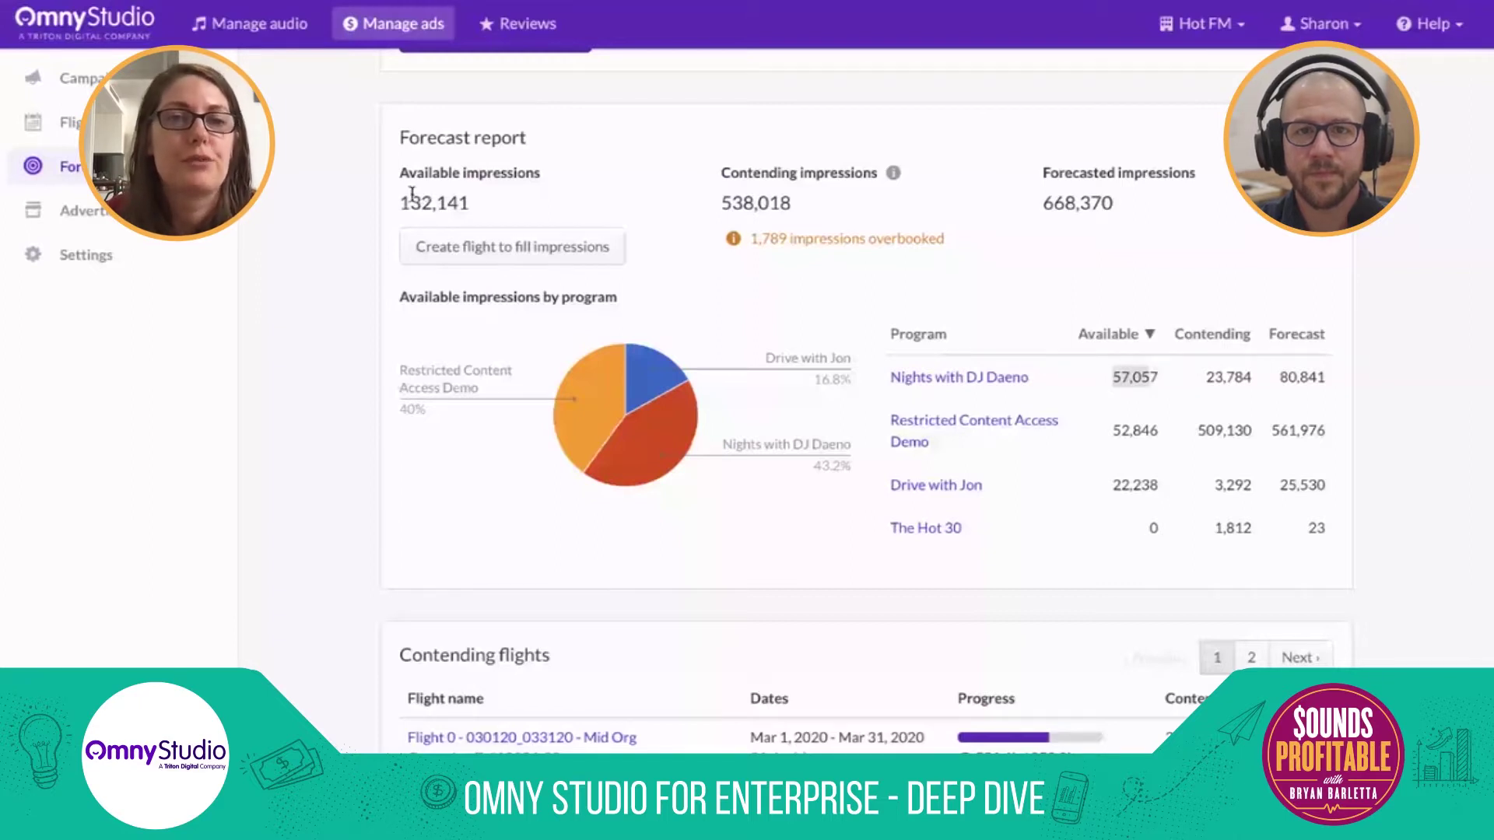
pyautogui.scroll(1, 553, 184)
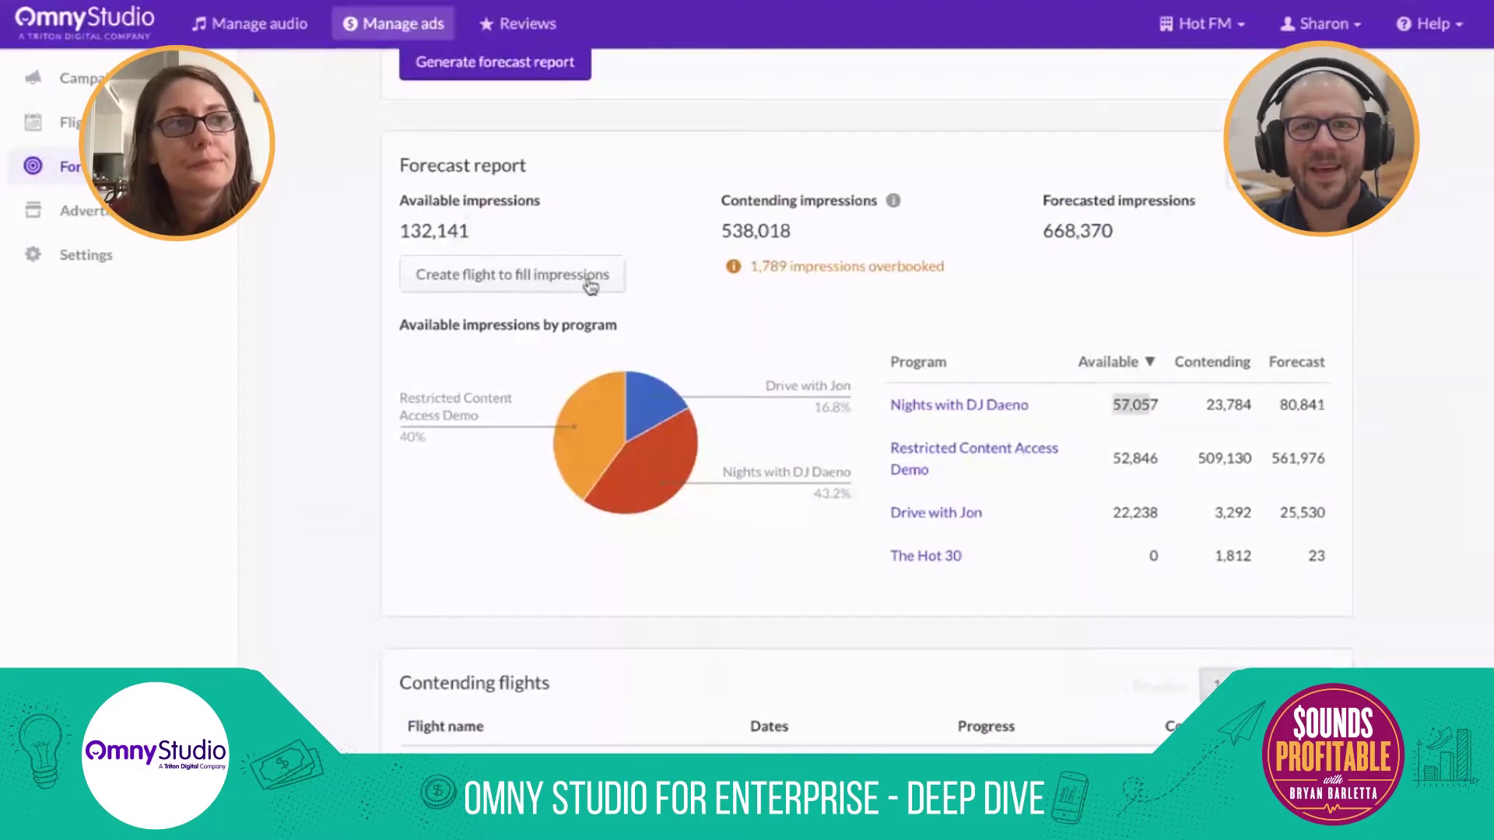
pyautogui.scroll(-1, 589, 287)
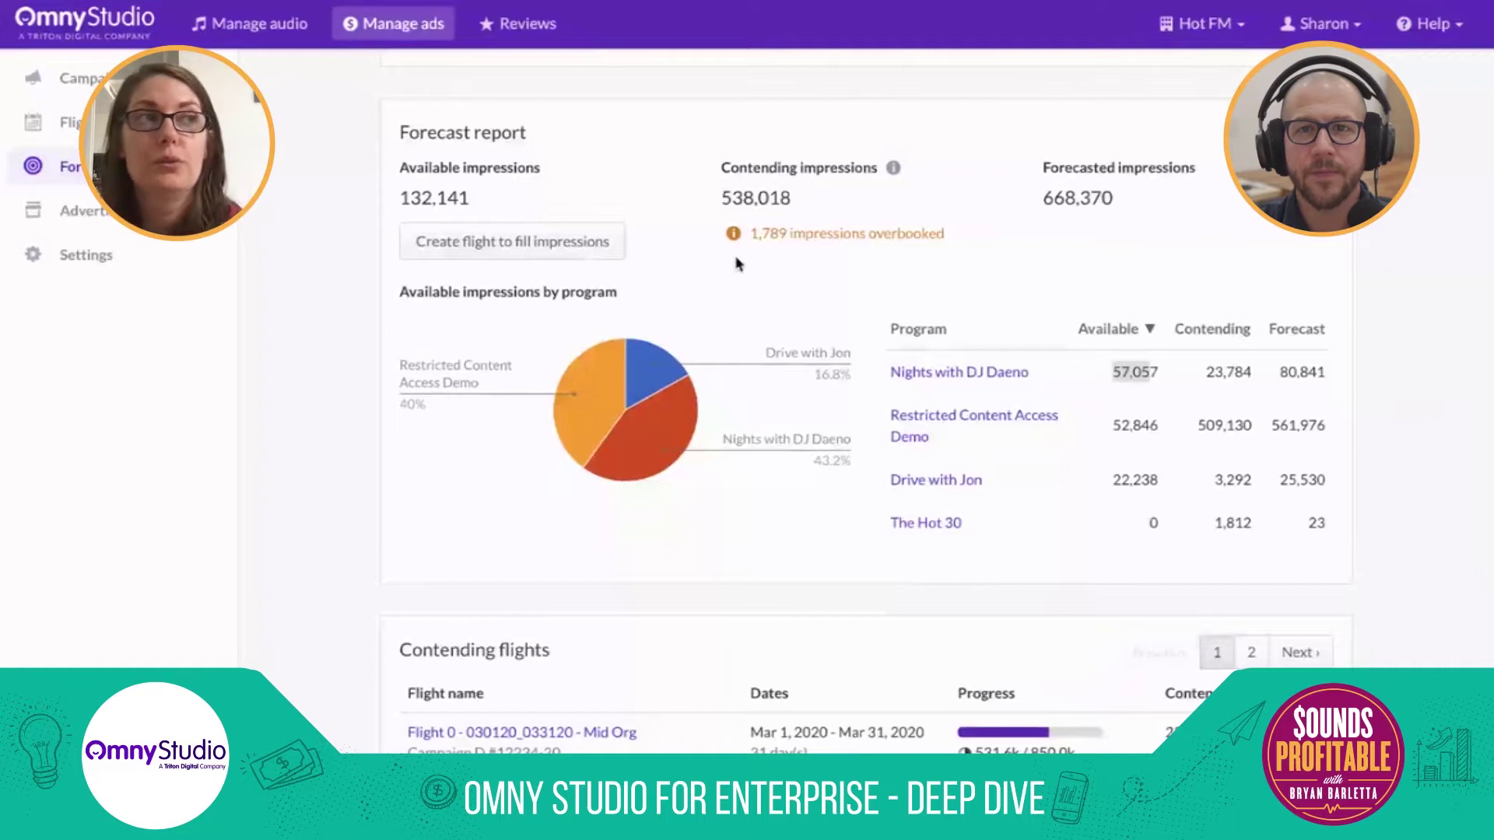
pyautogui.scroll(-1, 1093, 348)
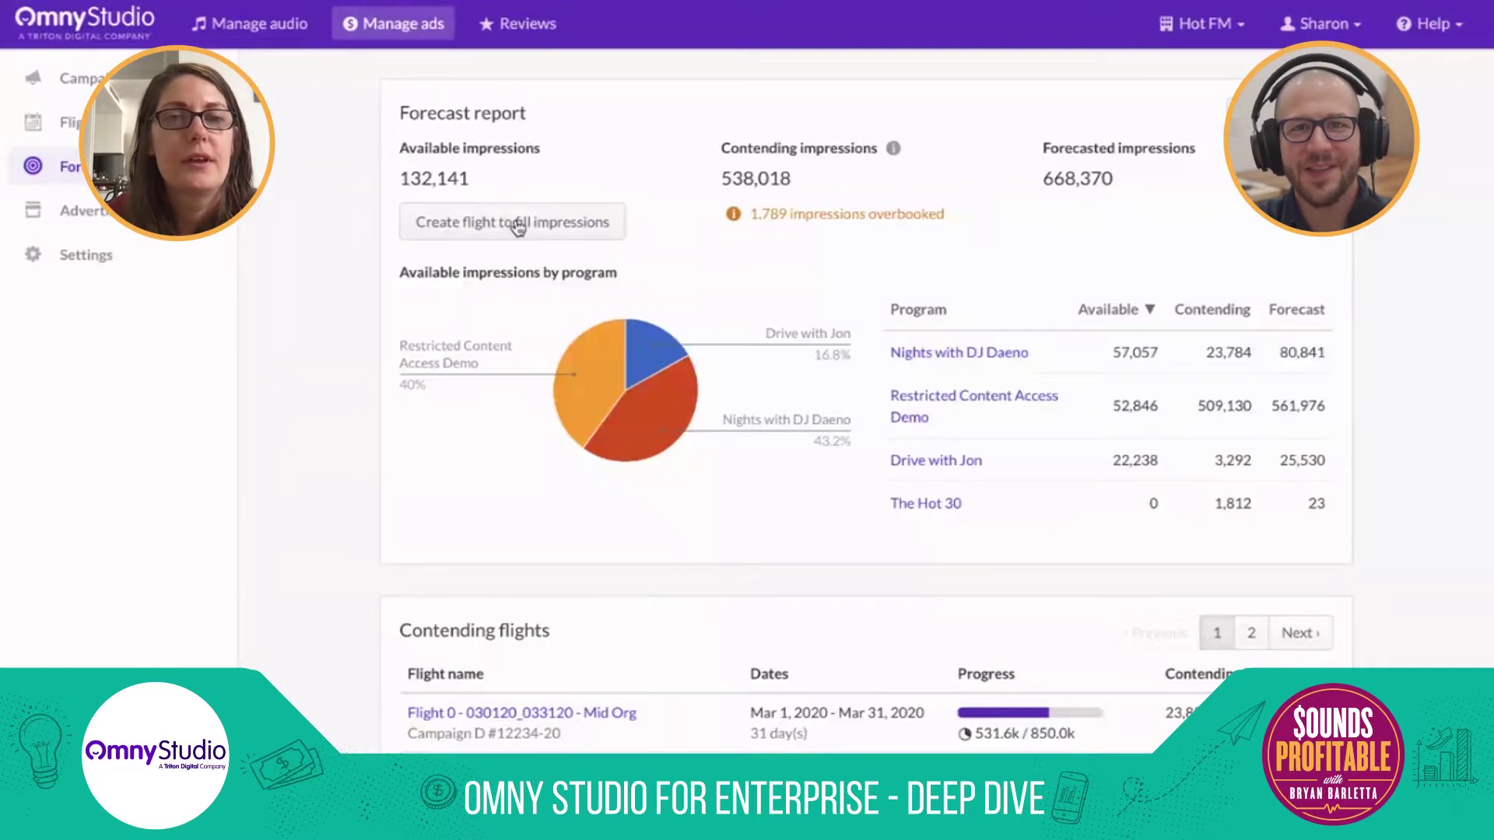
pyautogui.scroll(-1, 858, 263)
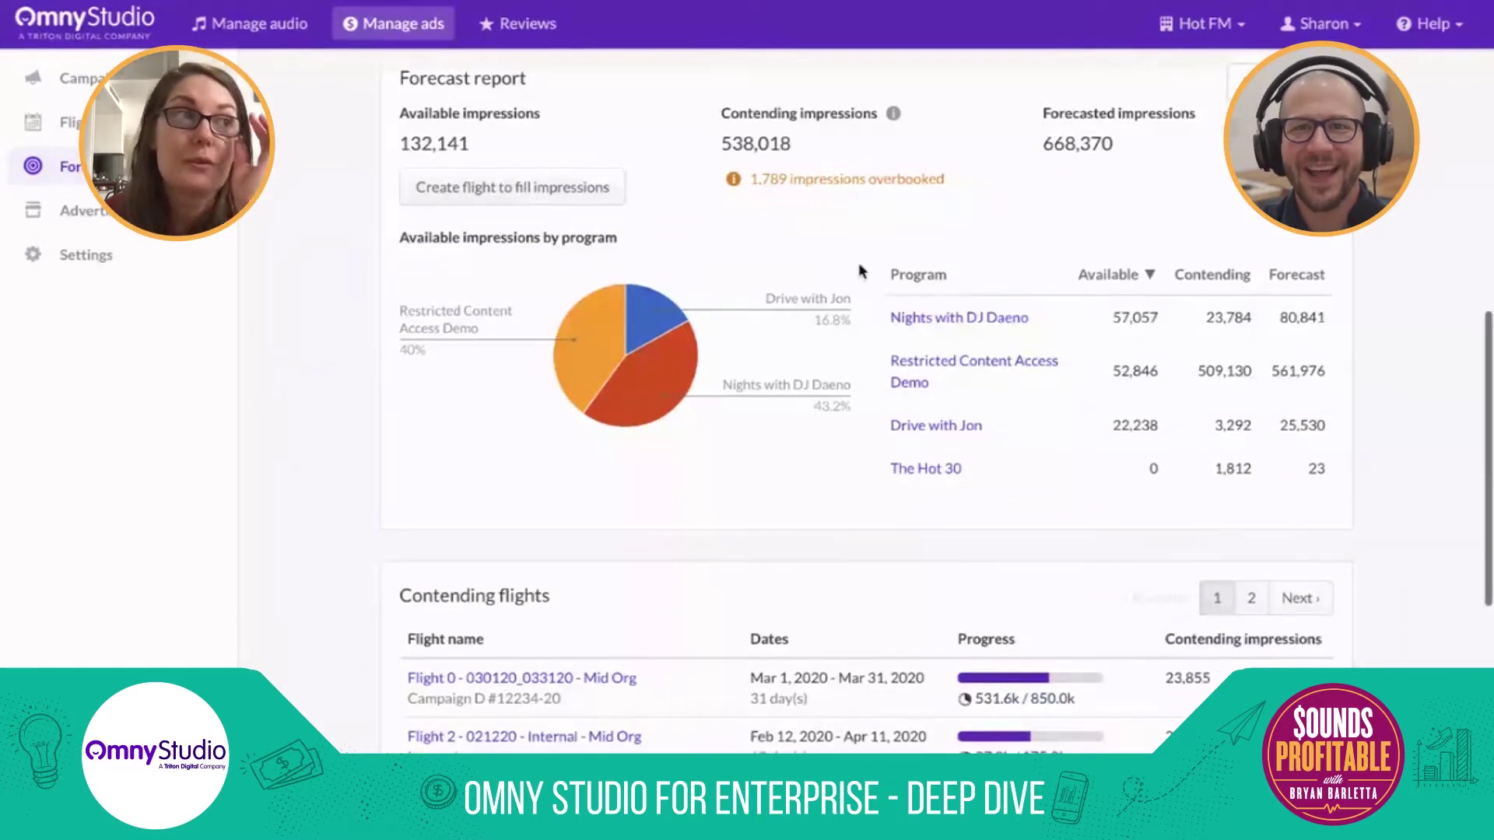
pyautogui.scroll(1, 859, 267)
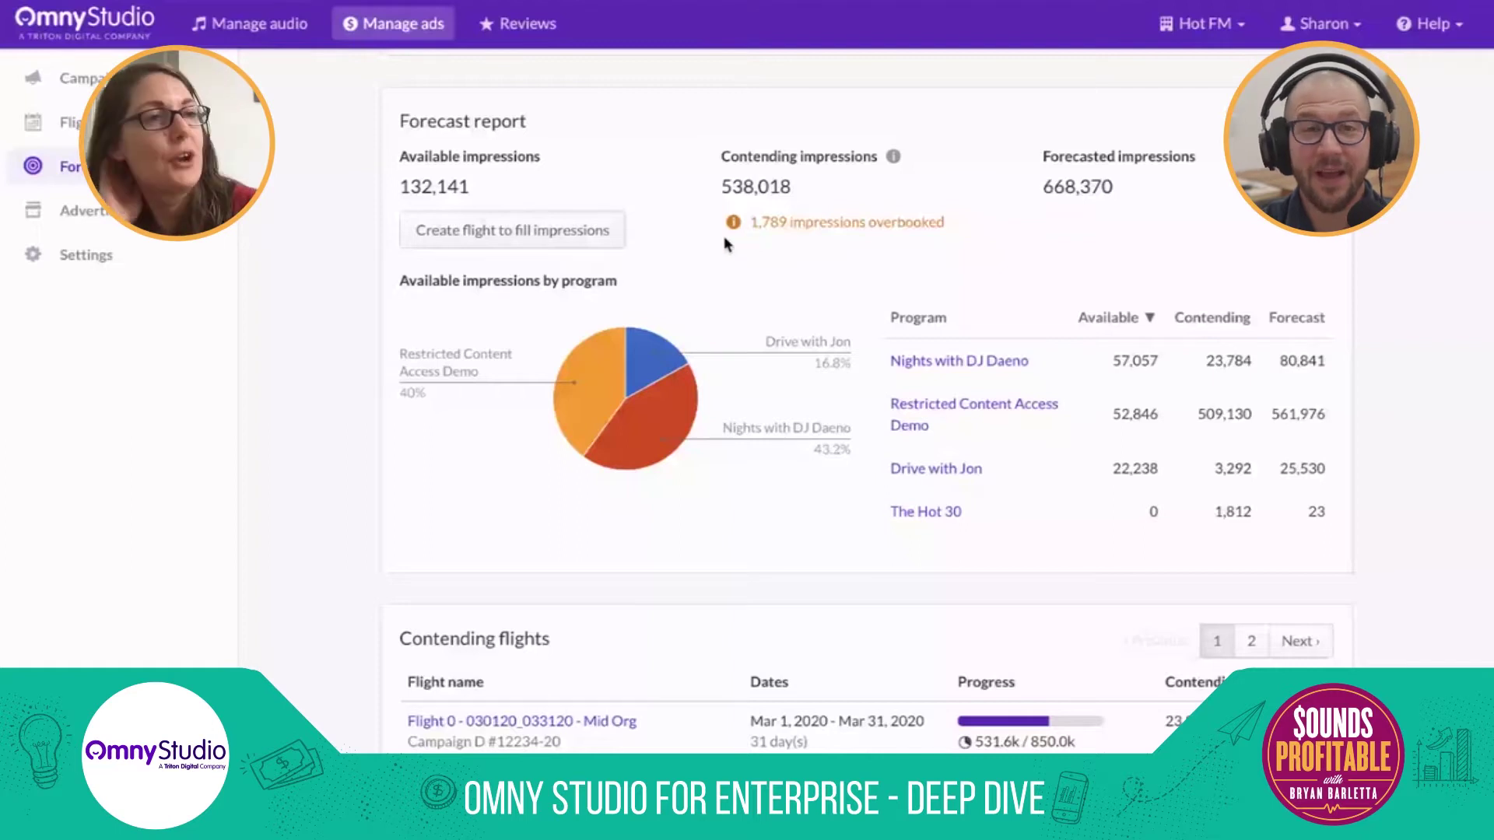
pyautogui.scroll(1, 690, 235)
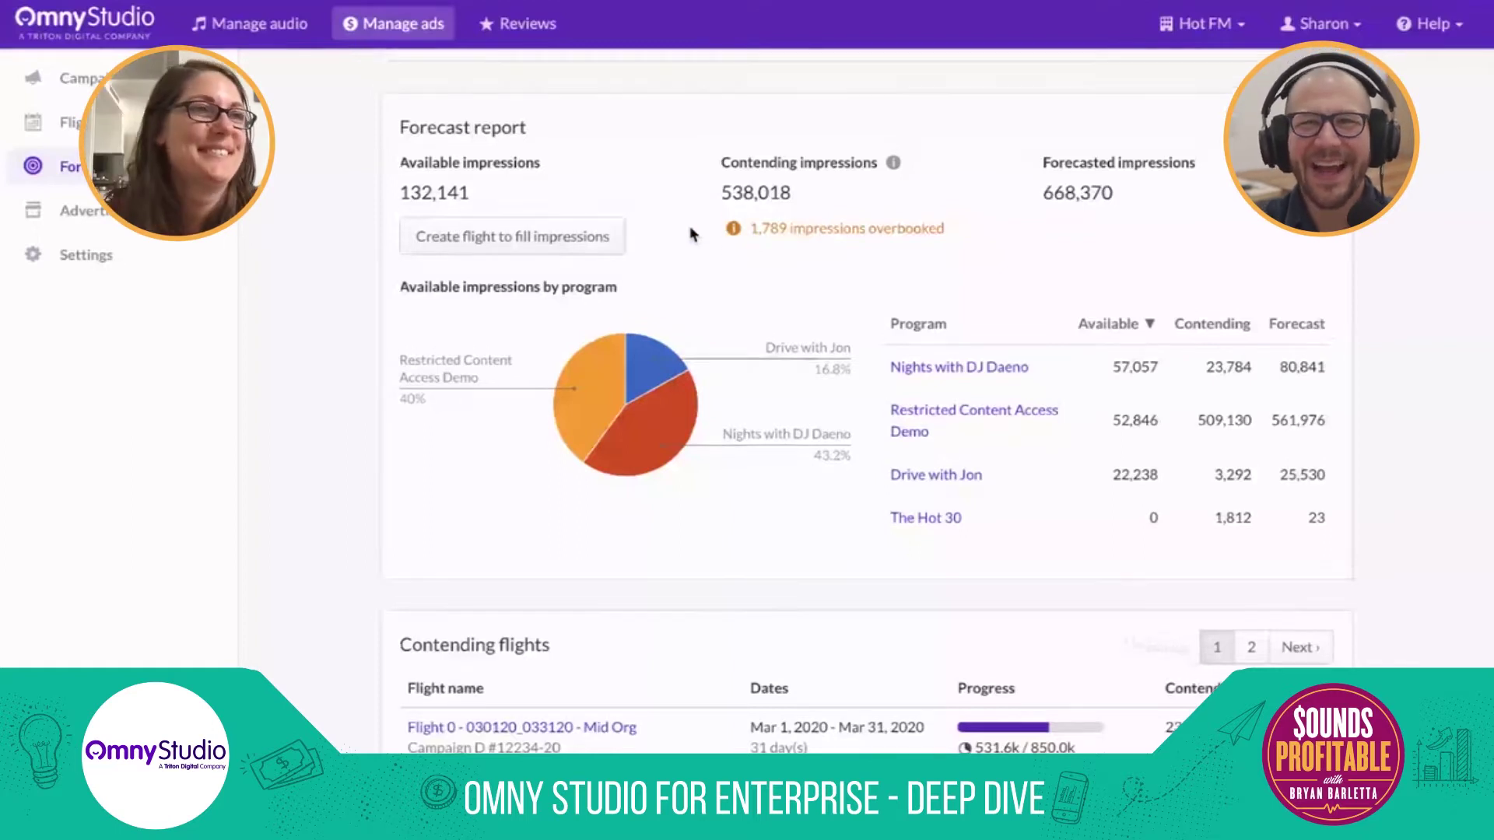
pyautogui.scroll(1, 691, 235)
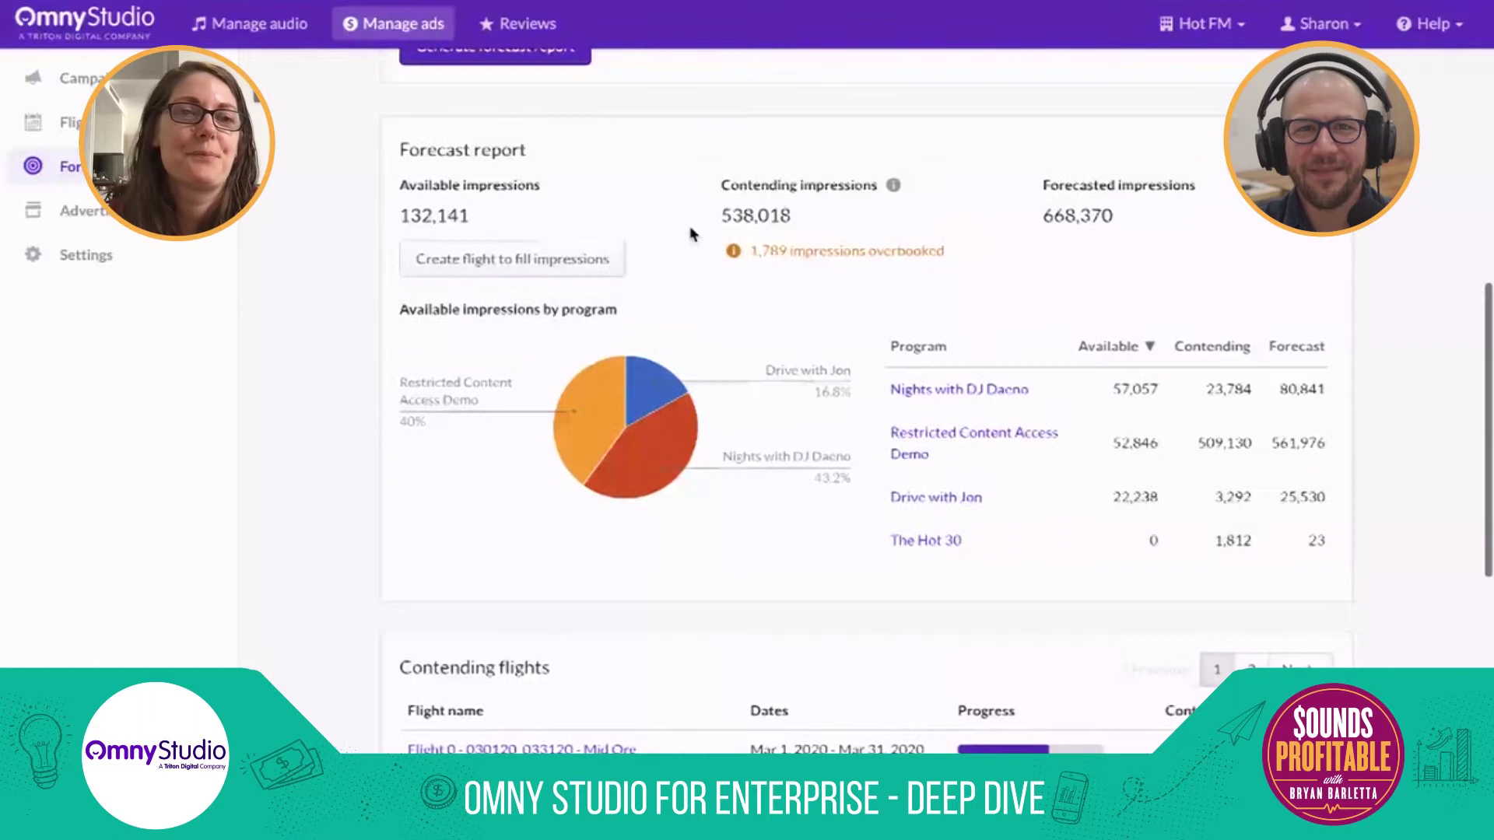
pyautogui.scroll(-1, 691, 235)
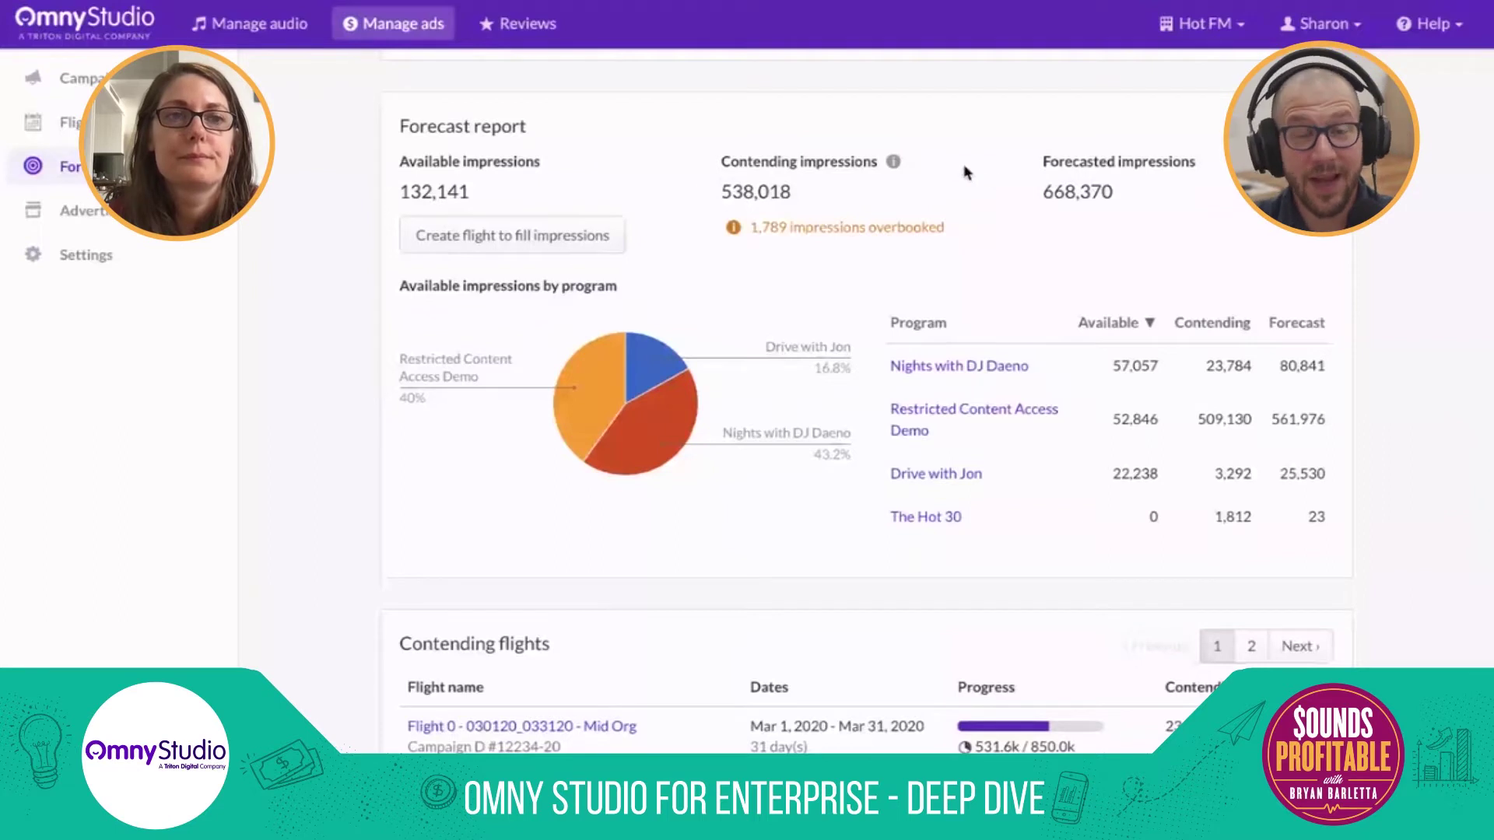
pyautogui.scroll(-1, 834, 171)
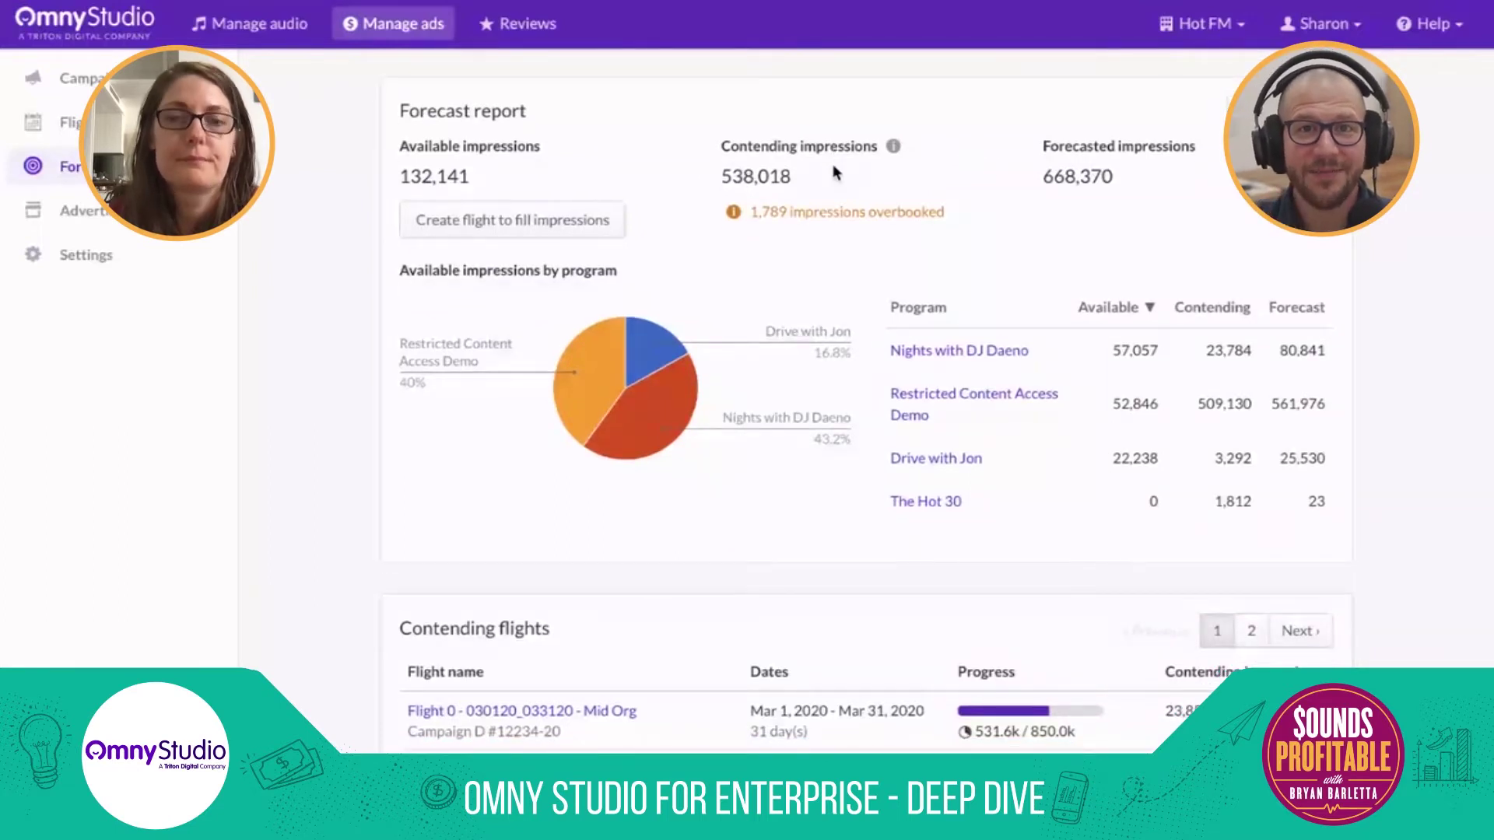